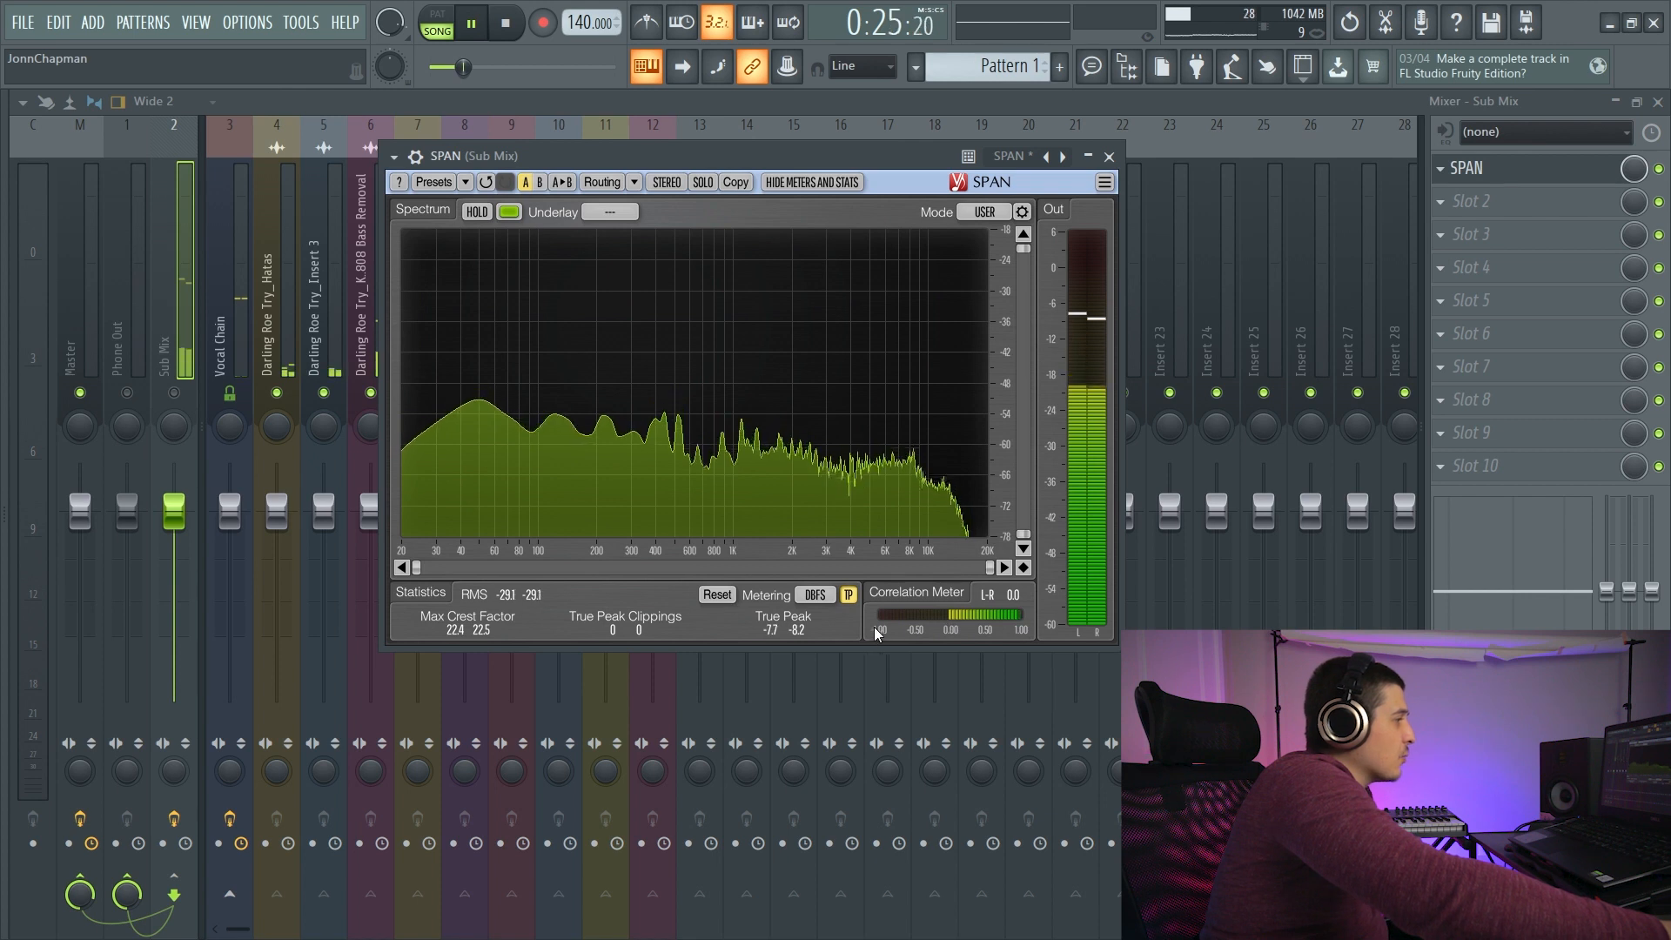
# - Check SPAN's metering scale options on the Sub Mix and briefly freeze and release the spectrum display
pyautogui.click(814, 595)
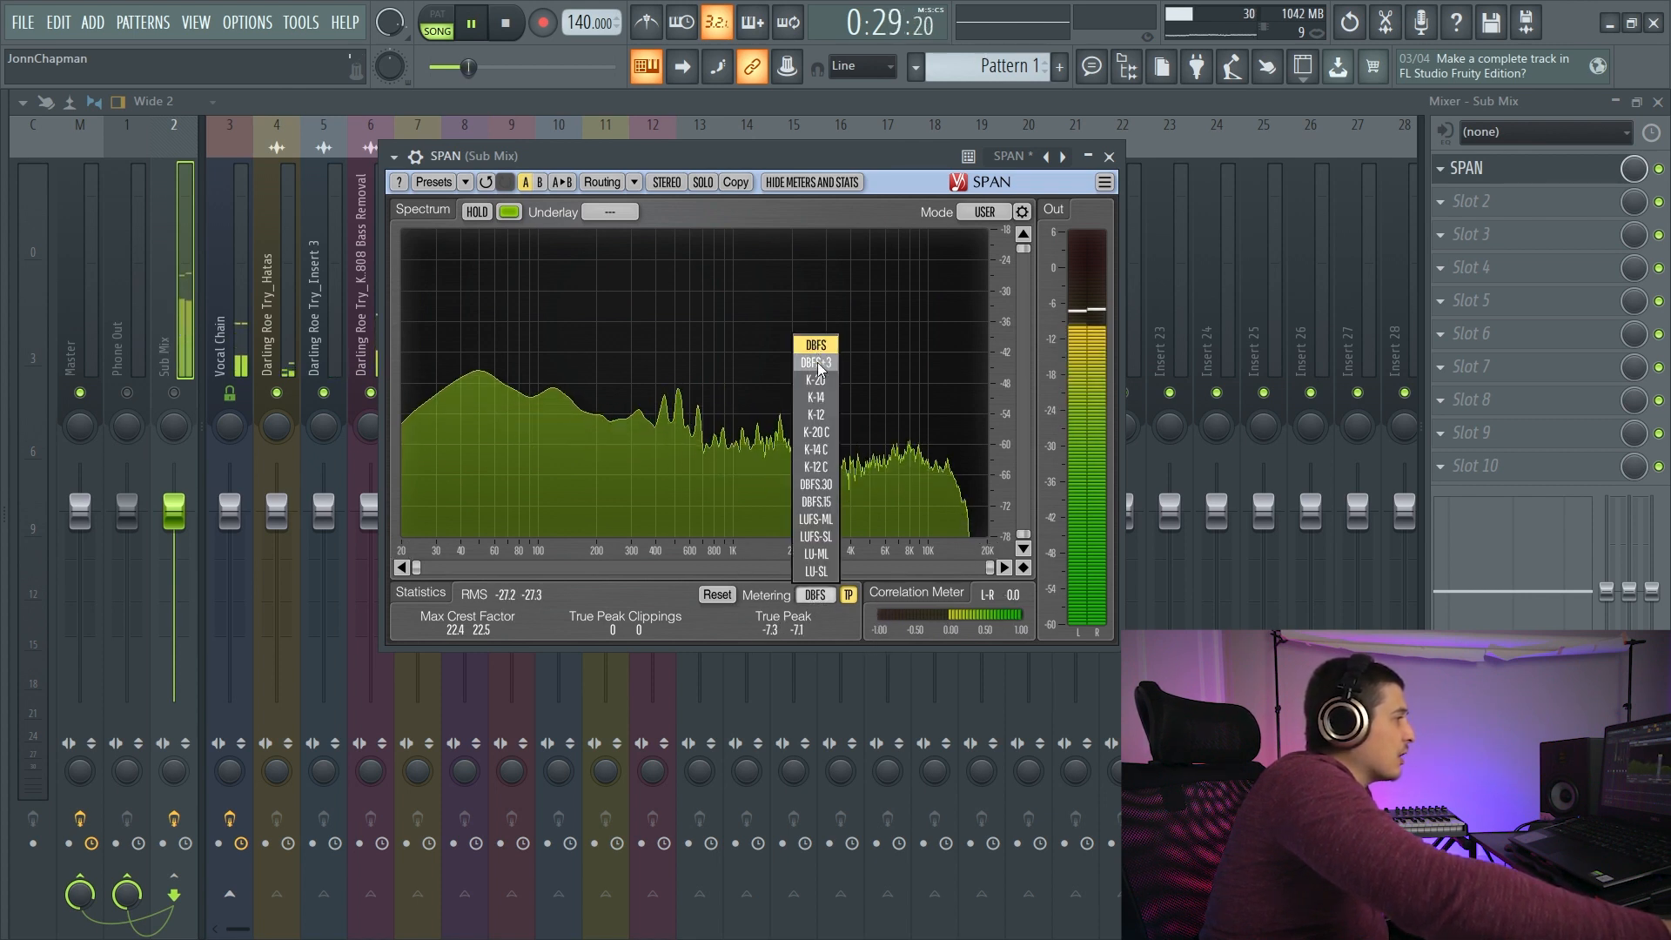
pyautogui.click(640, 598)
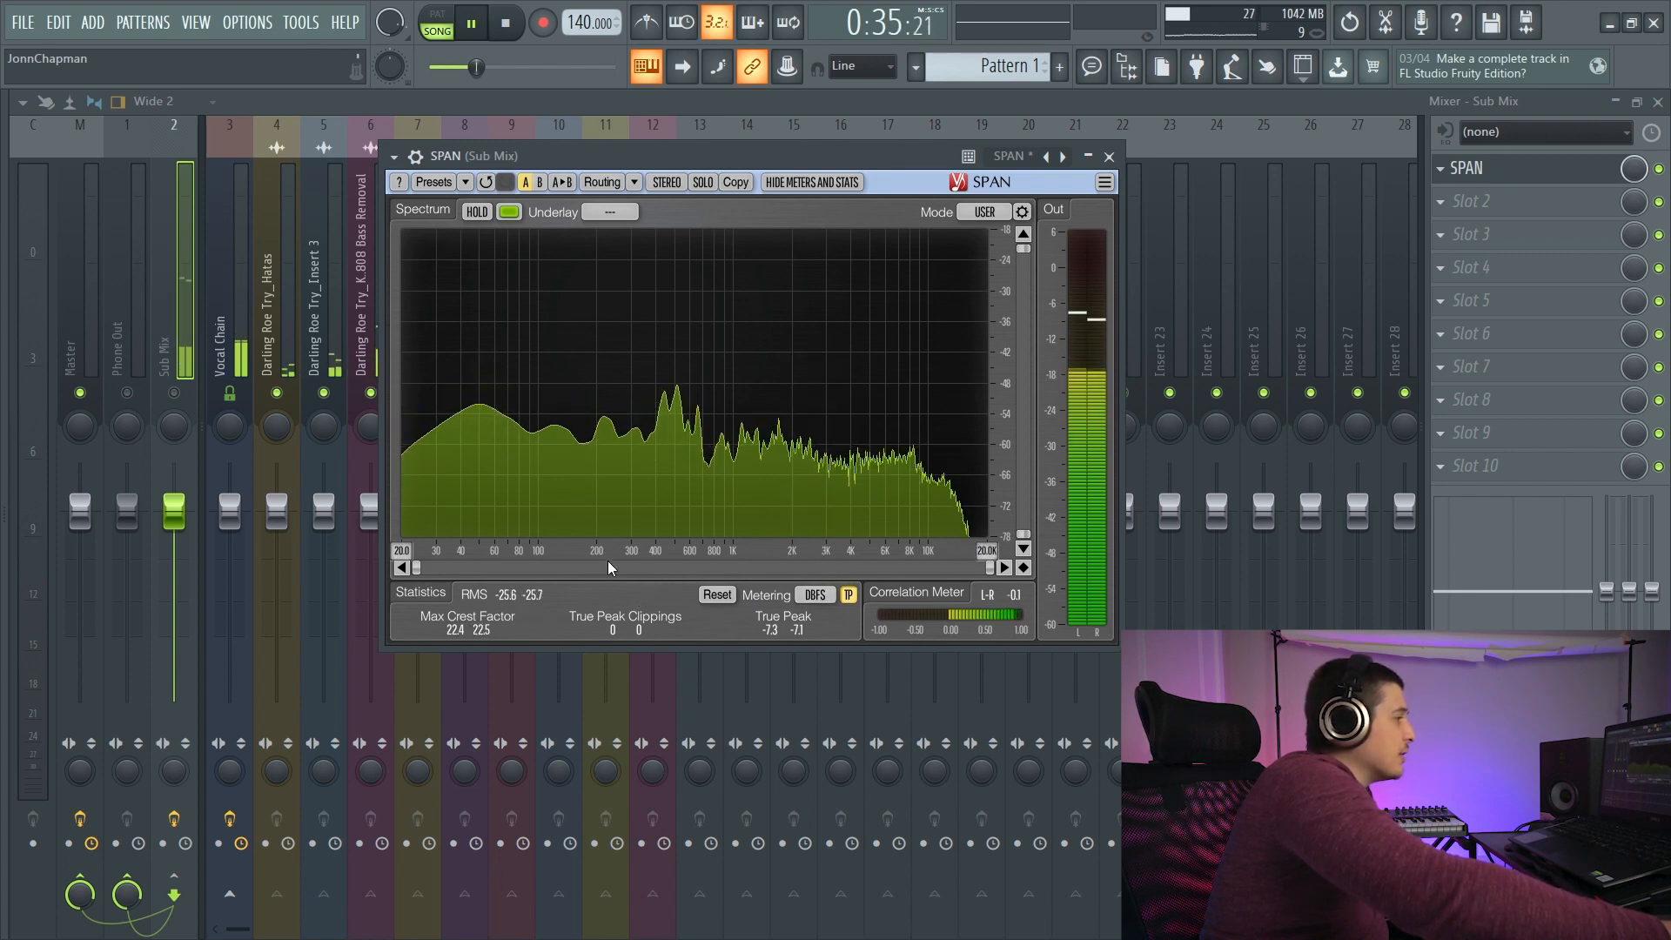
pyautogui.moveTo(700, 159); pyautogui.dragTo(764, 210)
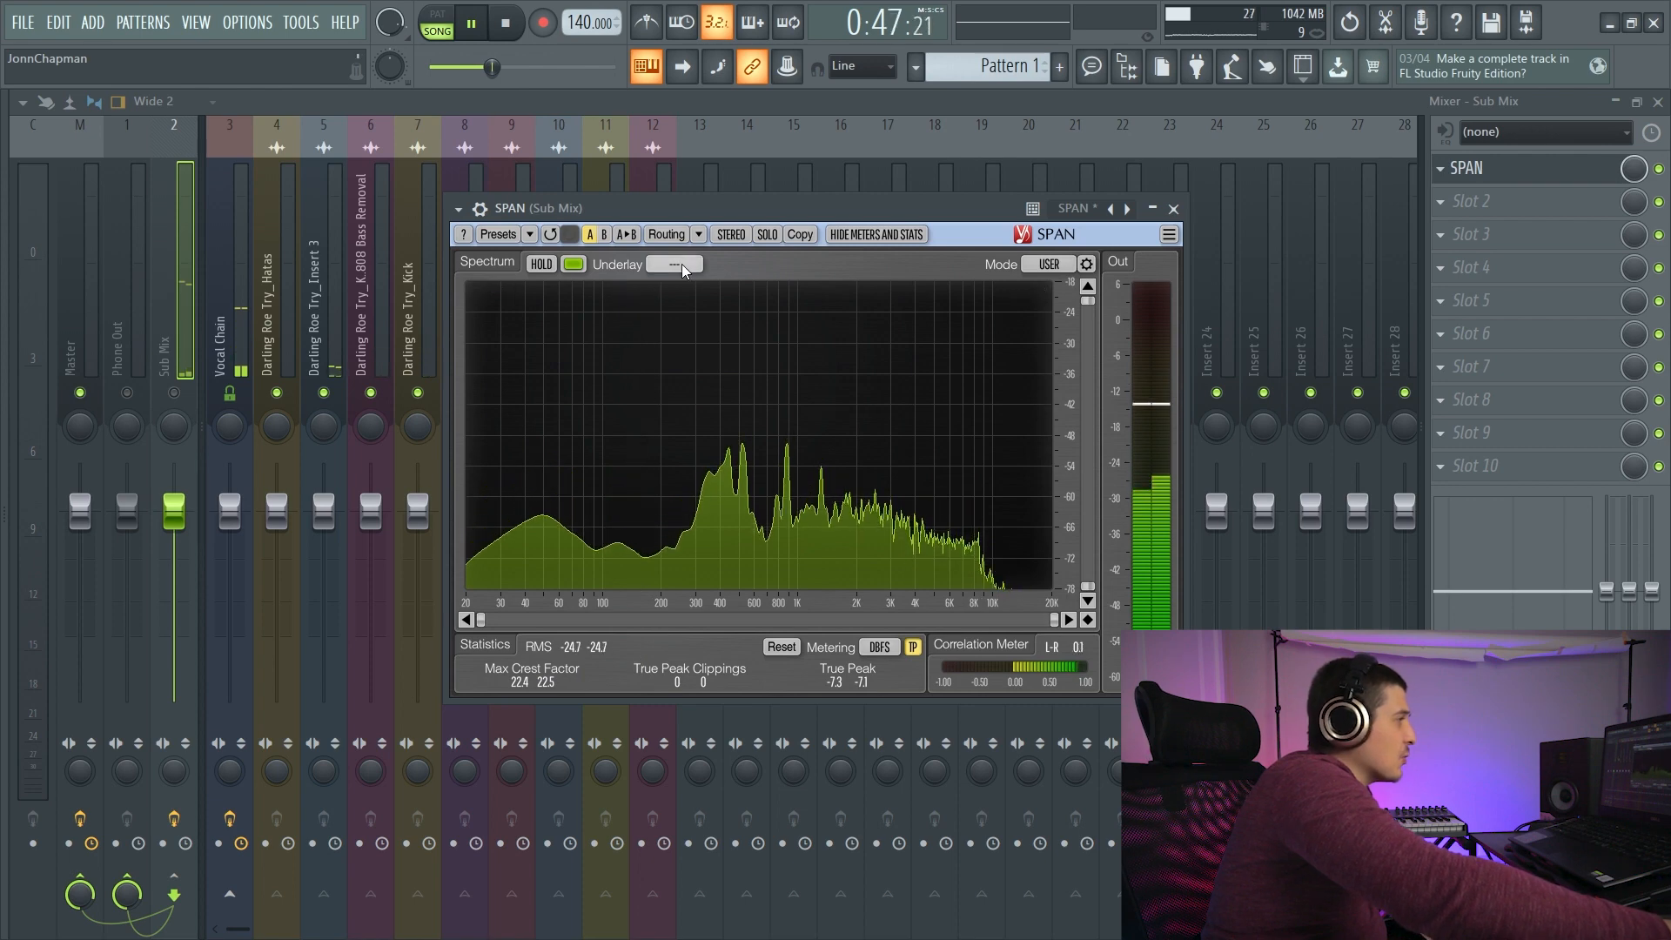
pyautogui.moveTo(760, 211)
pyautogui.mouseDown()
pyautogui.moveTo(776, 258)
pyautogui.moveTo(812, 254)
pyautogui.moveTo(734, 221)
pyautogui.mouseUp()
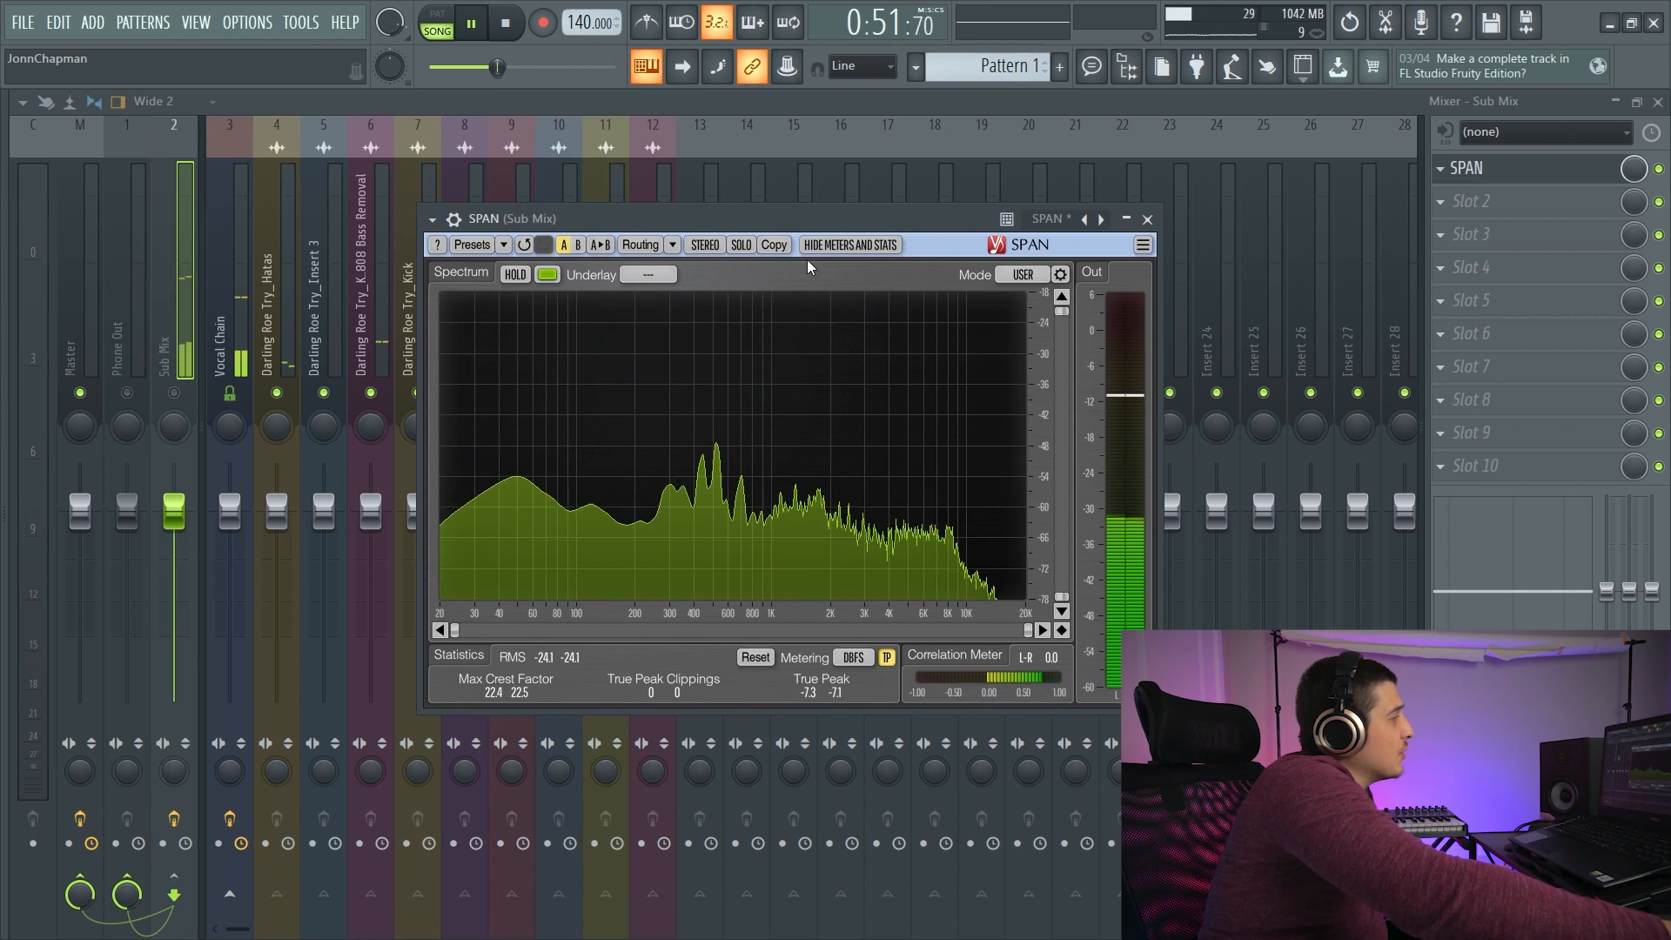
pyautogui.click(515, 275)
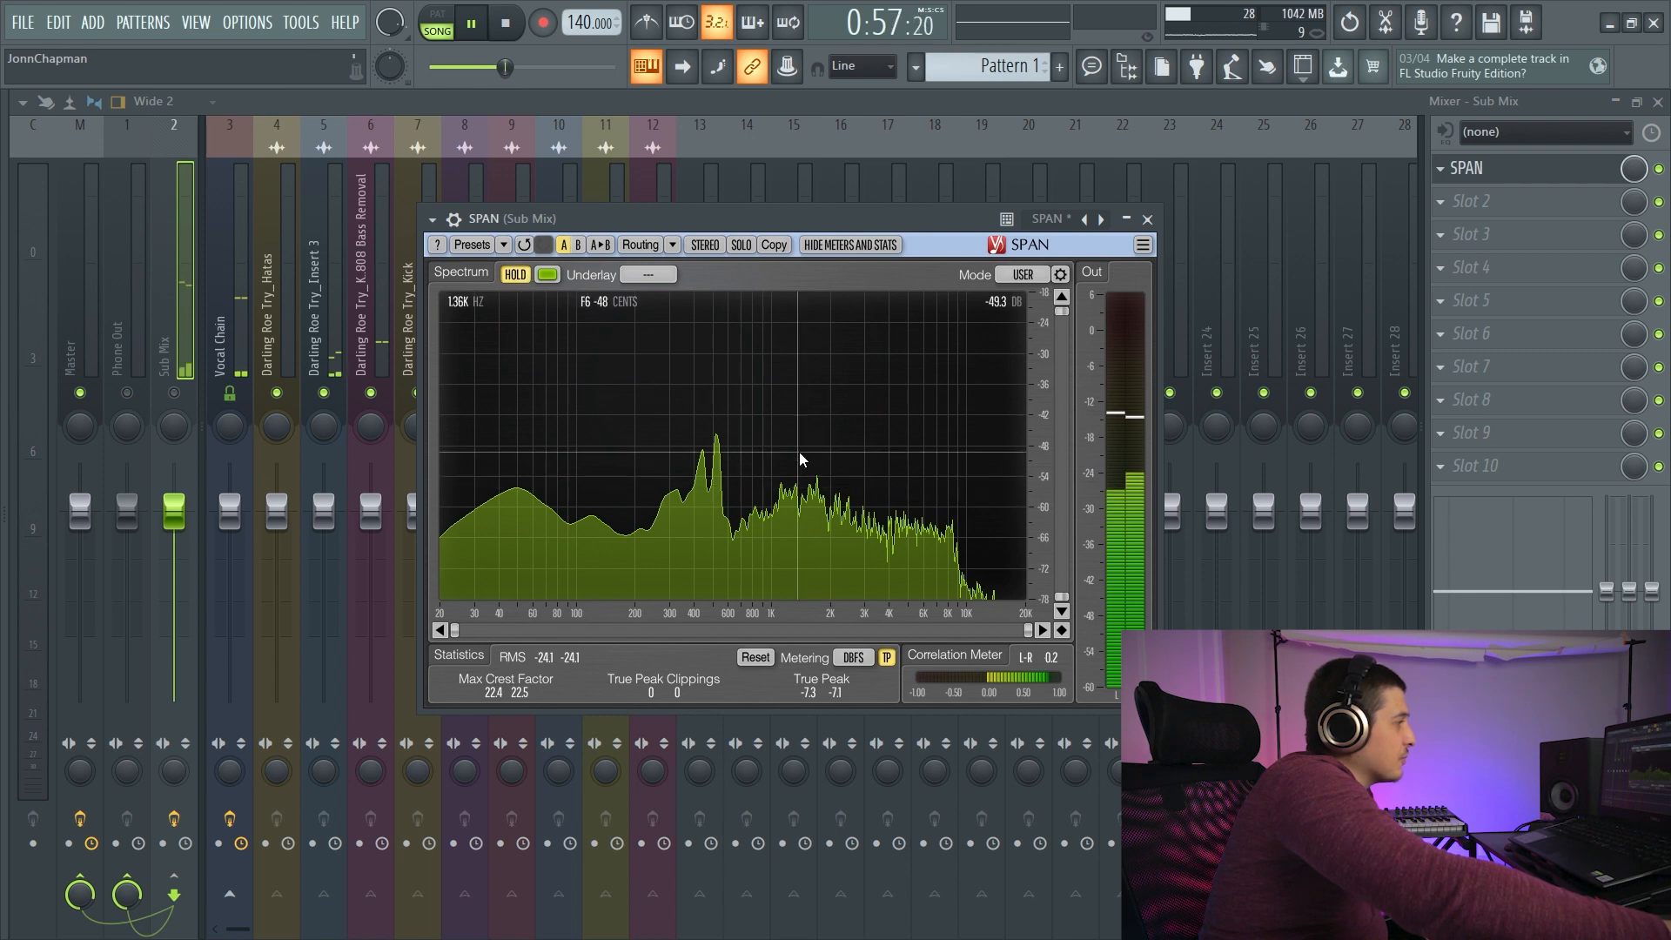
pyautogui.click(520, 272)
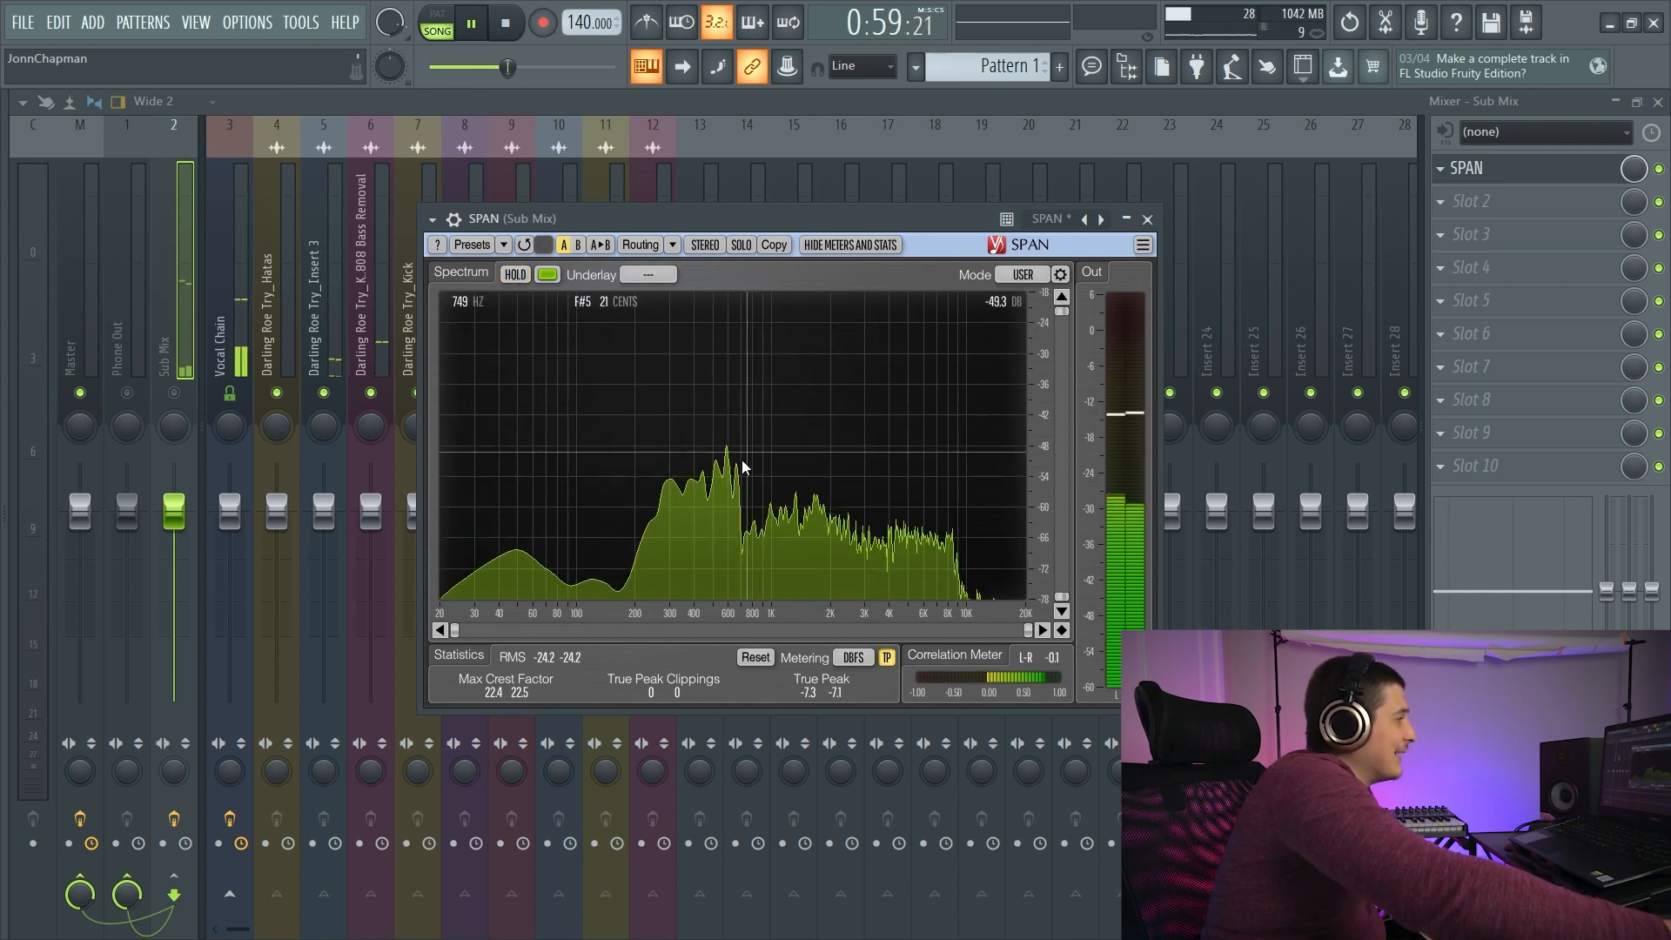
# - Set SPAN's spectrum mode to AVG+MAX and move its window up slightly
pyautogui.click(1024, 275)
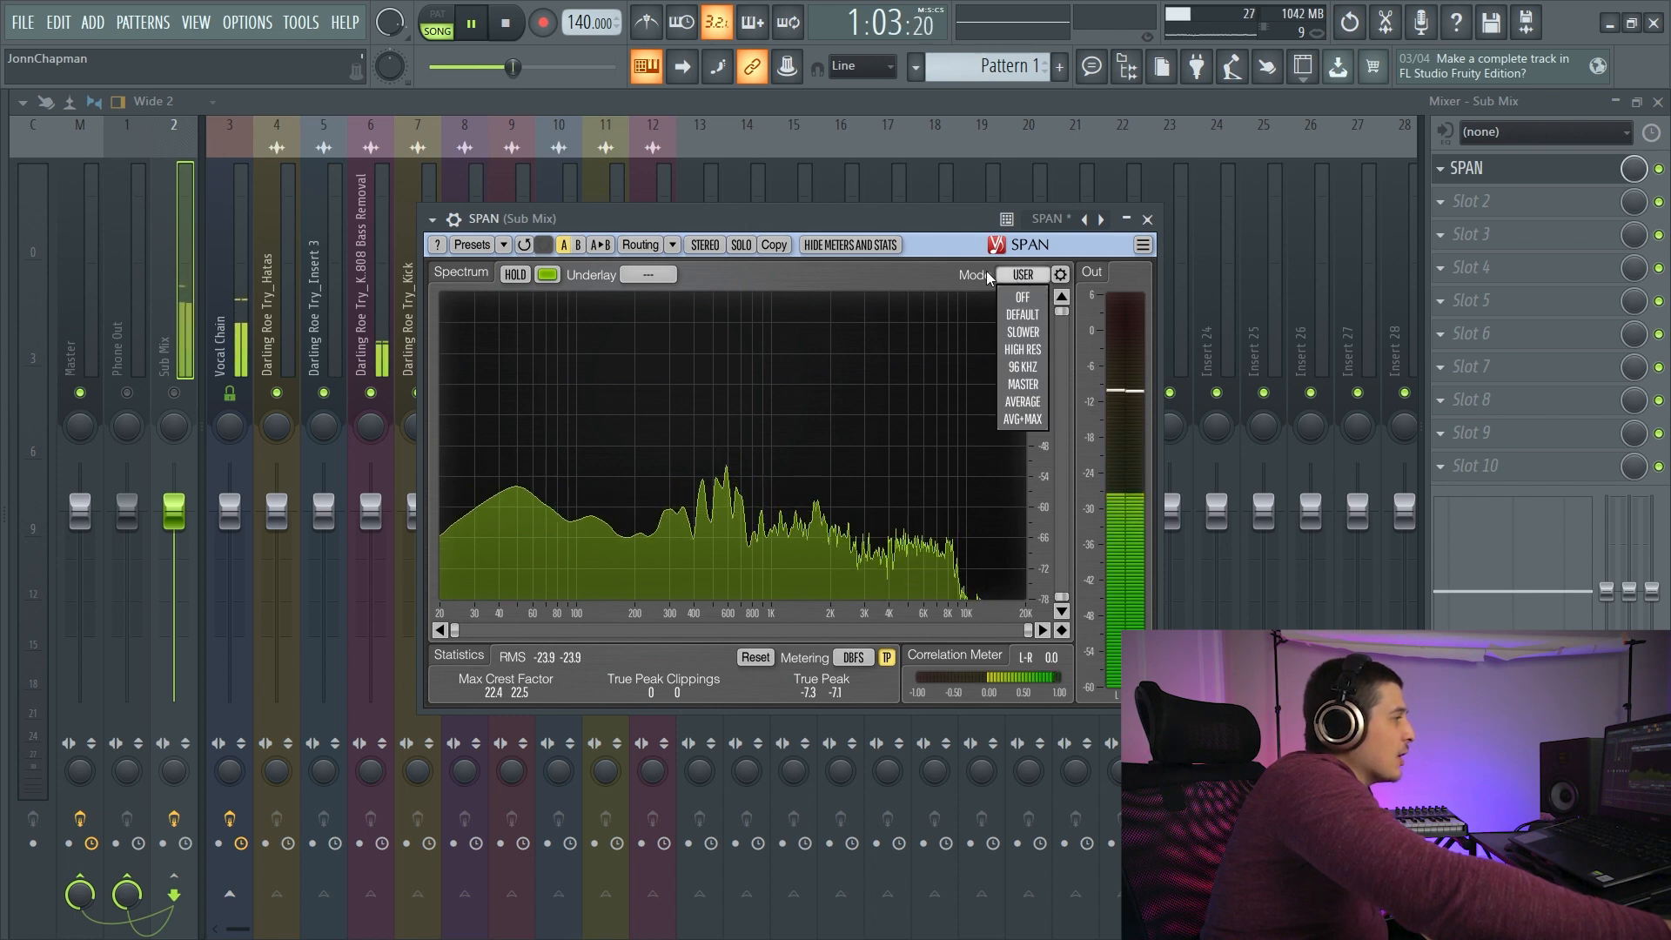
pyautogui.click(1023, 405)
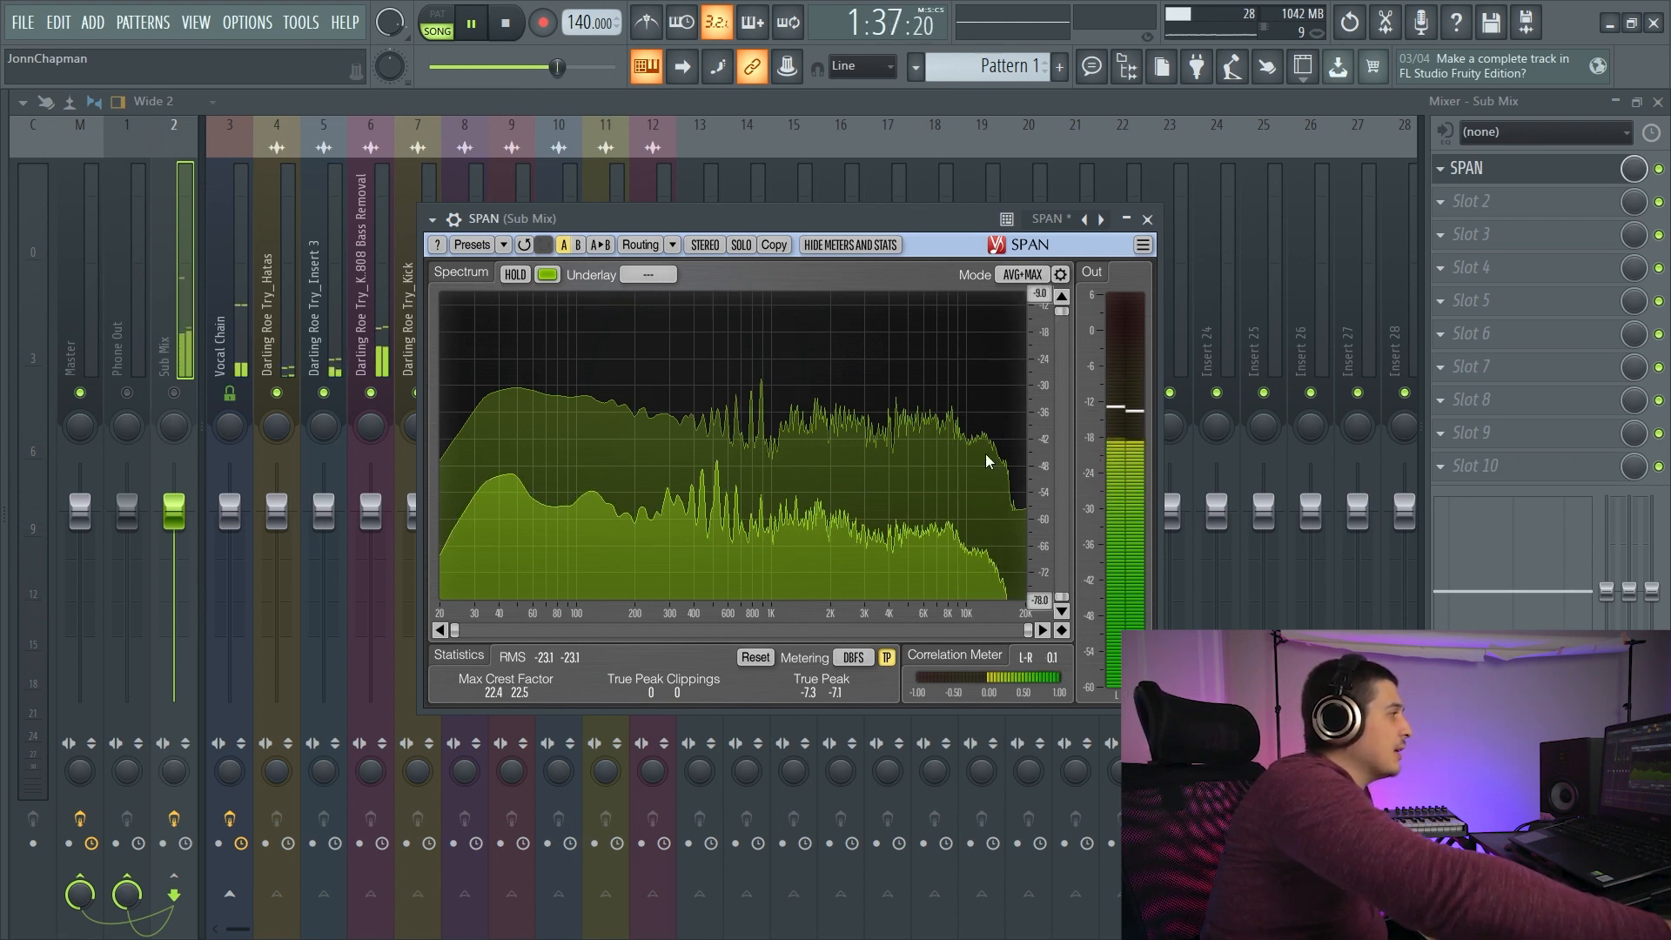
pyautogui.moveTo(766, 228); pyautogui.dragTo(835, 202)
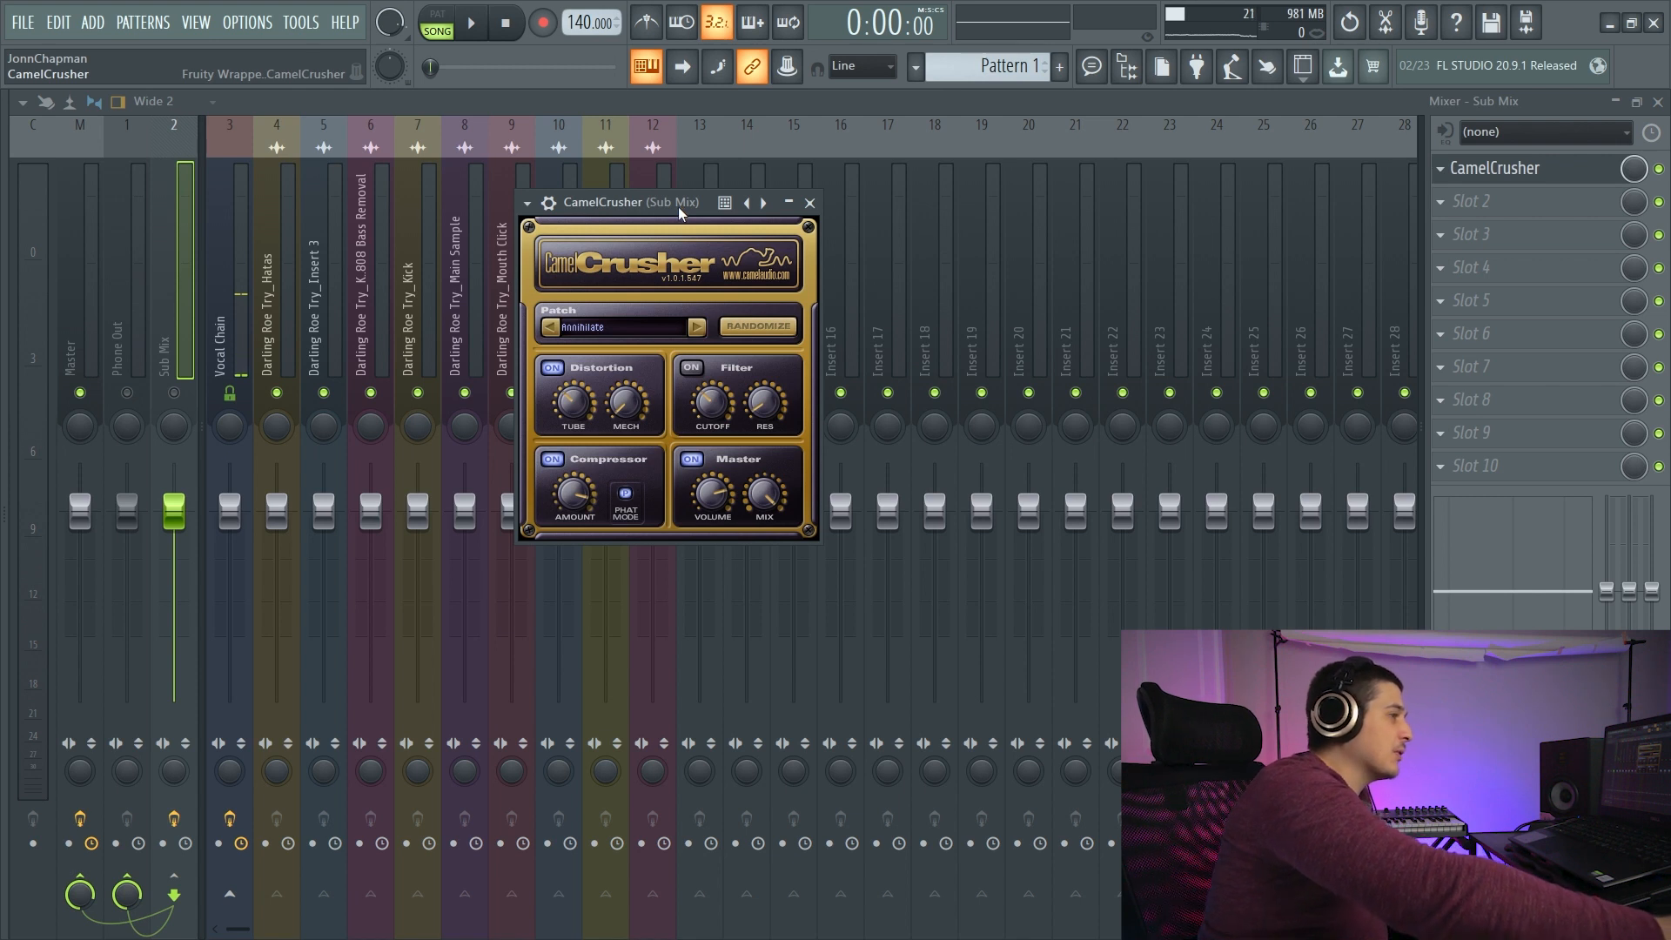
# - Audition the Main Sample track through CamelCrusher's Annihilate patch while raising the master mix, and stop playback
pyautogui.moveTo(677, 206); pyautogui.dragTo(770, 191)
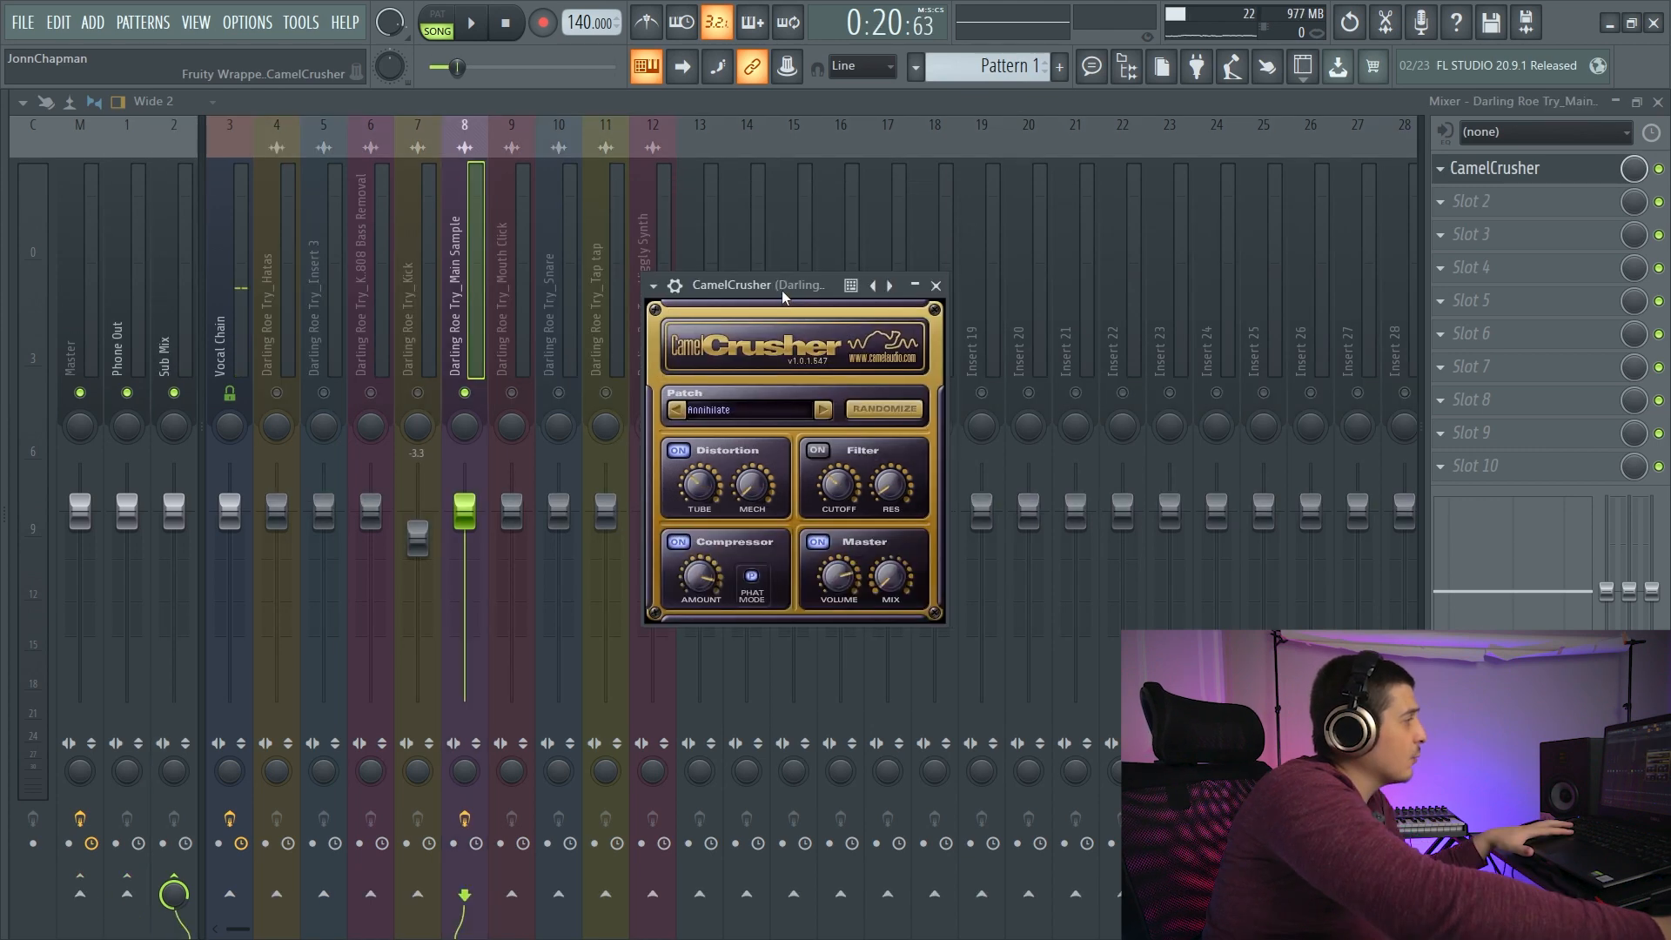
pyautogui.moveTo(781, 290); pyautogui.dragTo(764, 302)
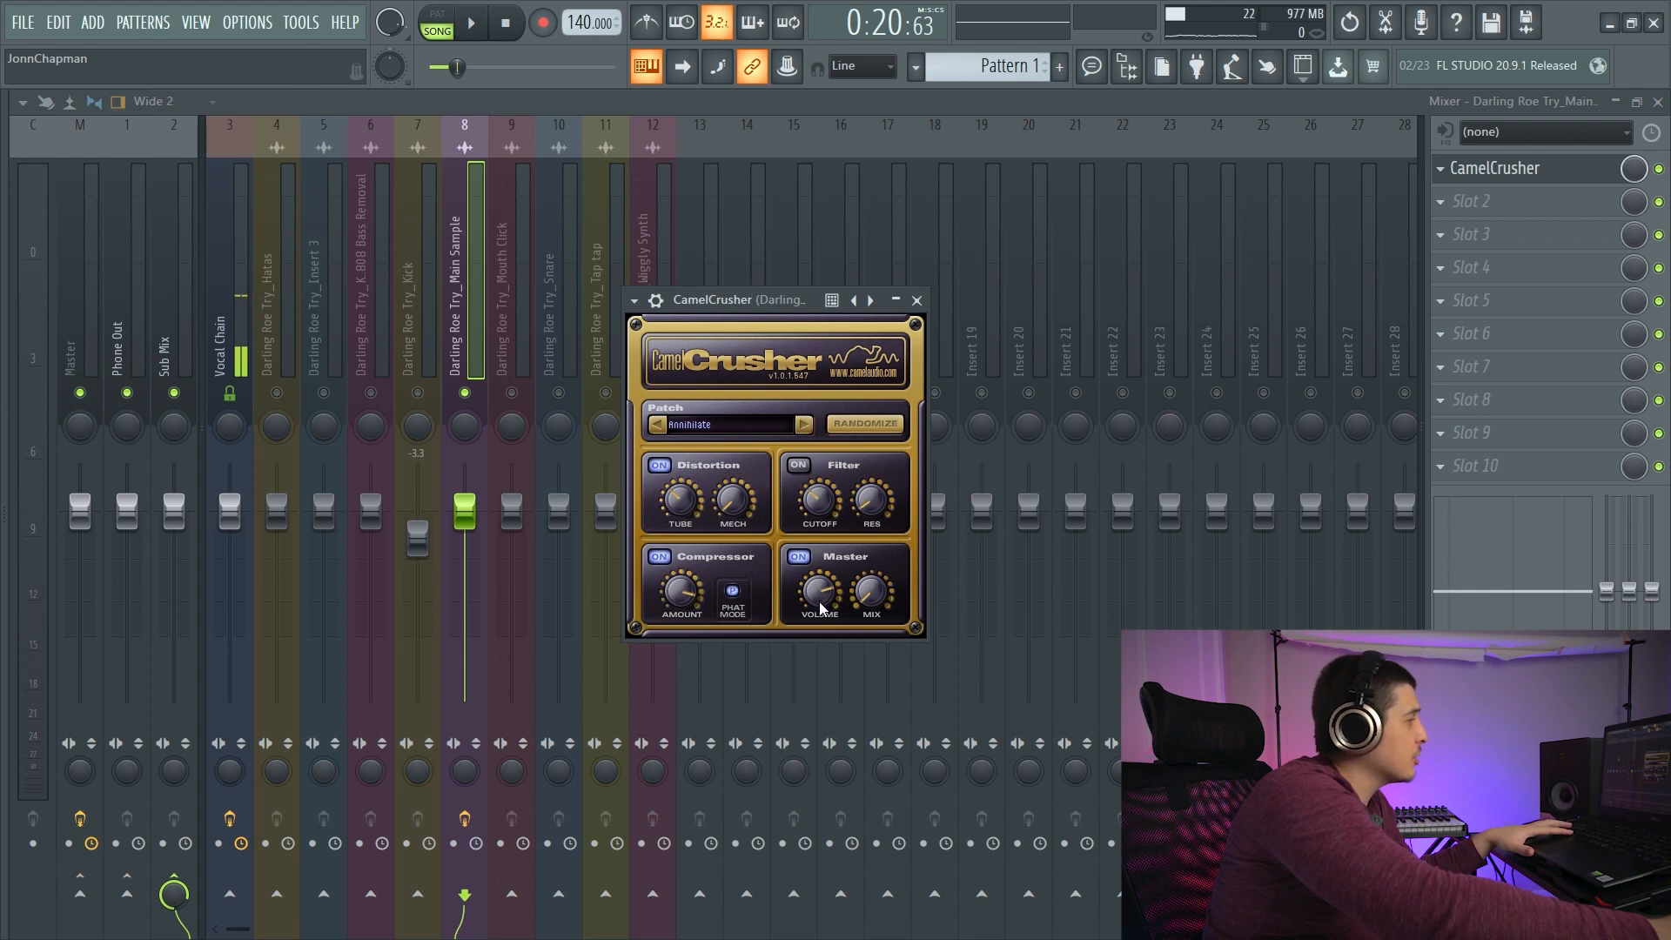
pyautogui.press('space')
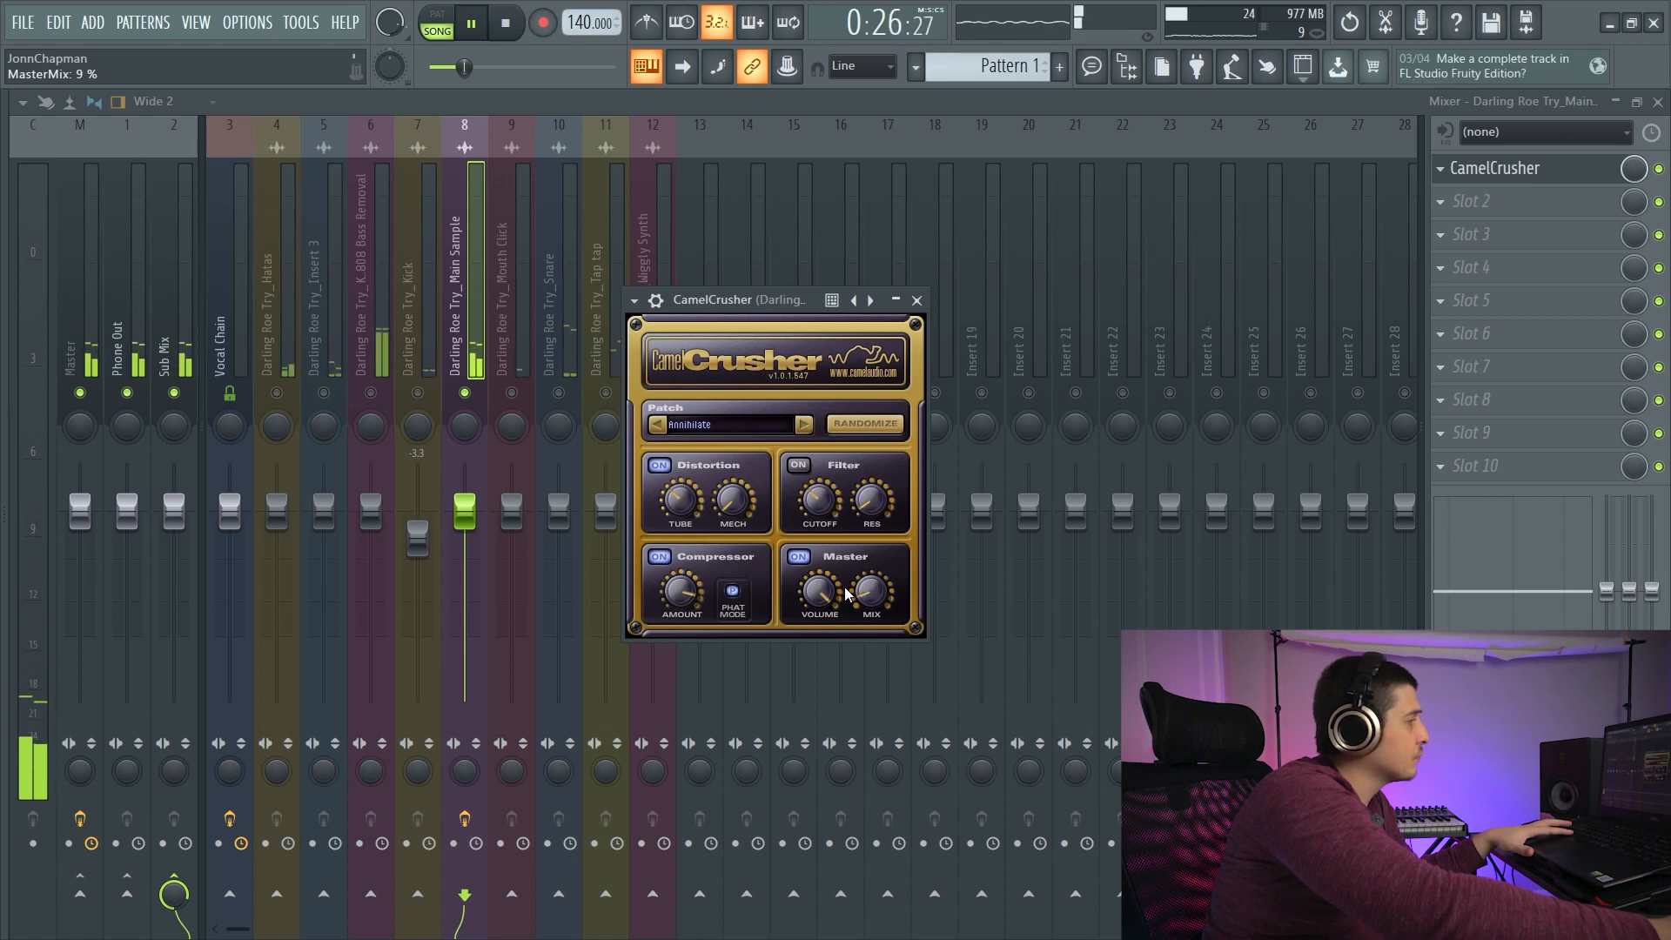
pyautogui.click(507, 23)
pyautogui.moveTo(724, 304); pyautogui.dragTo(715, 277)
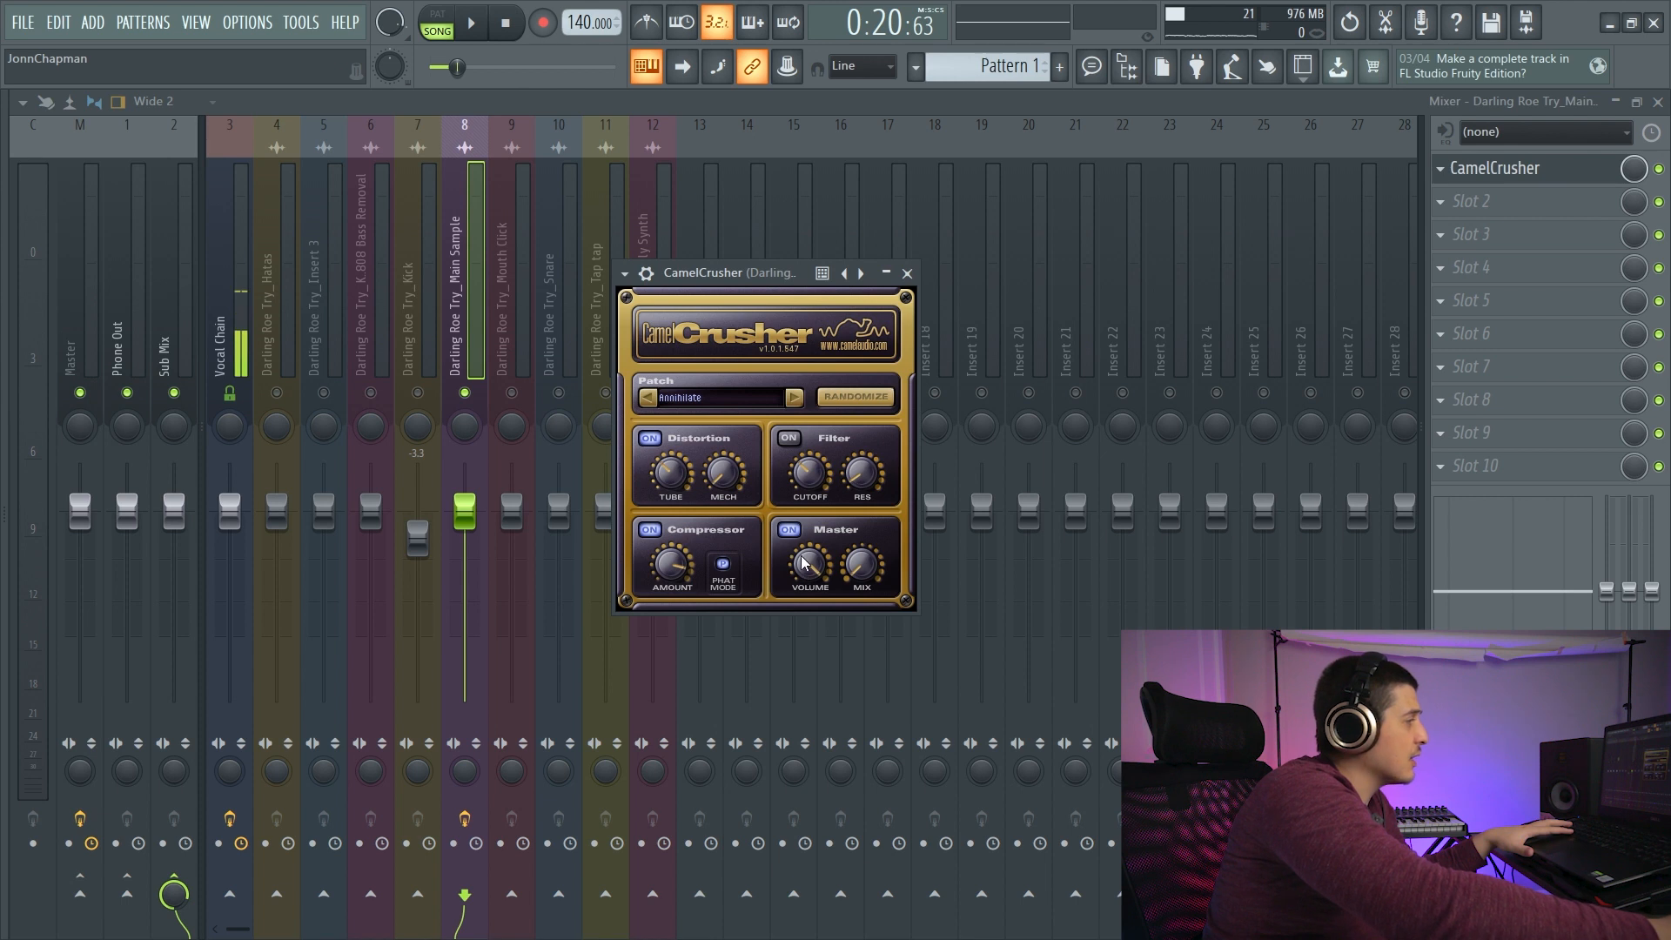
# - Switch CamelCrusher on the Main Sample track to the British Clean patch and audition it
pyautogui.click(793, 396)
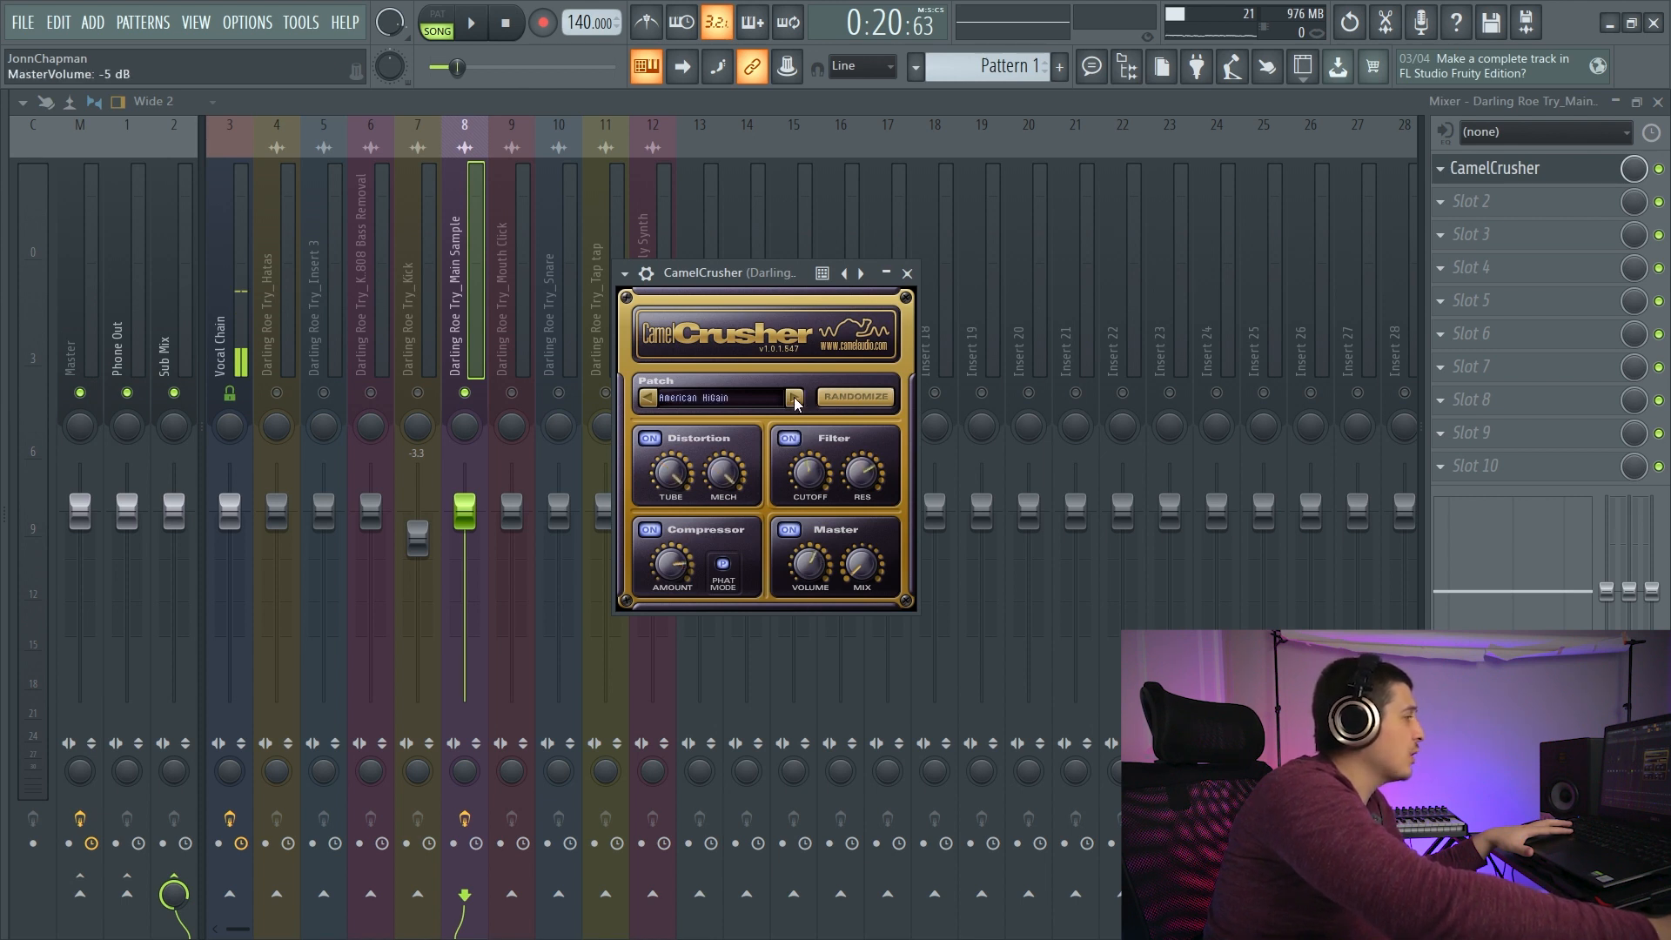
pyautogui.click(794, 397)
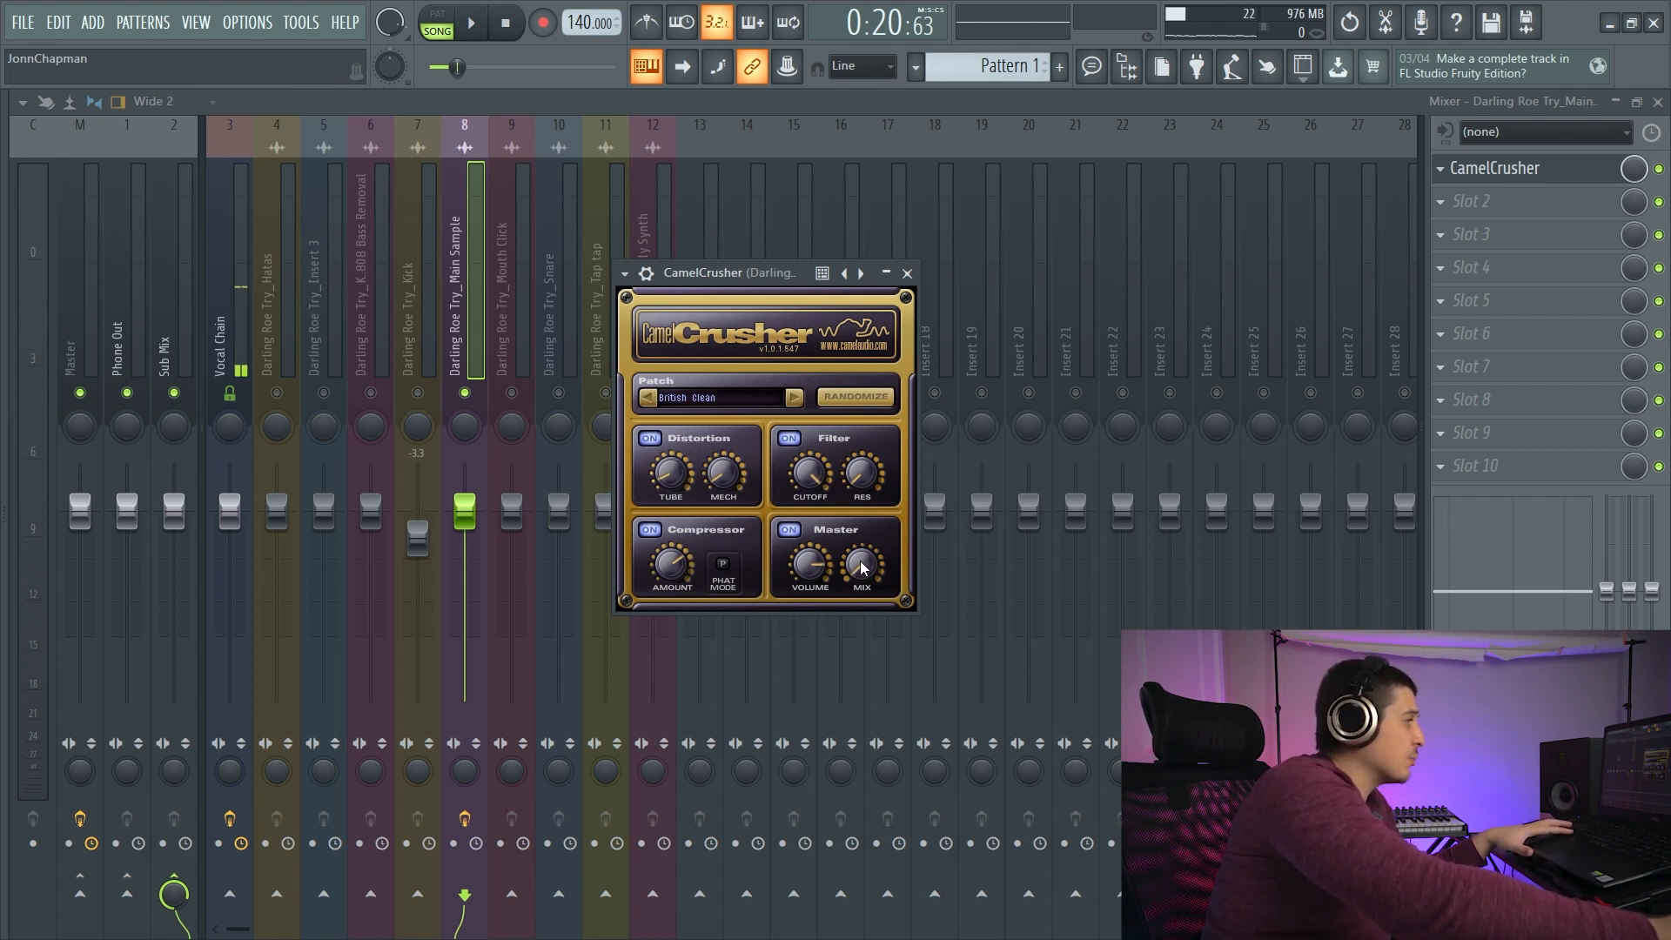
pyautogui.press('space')
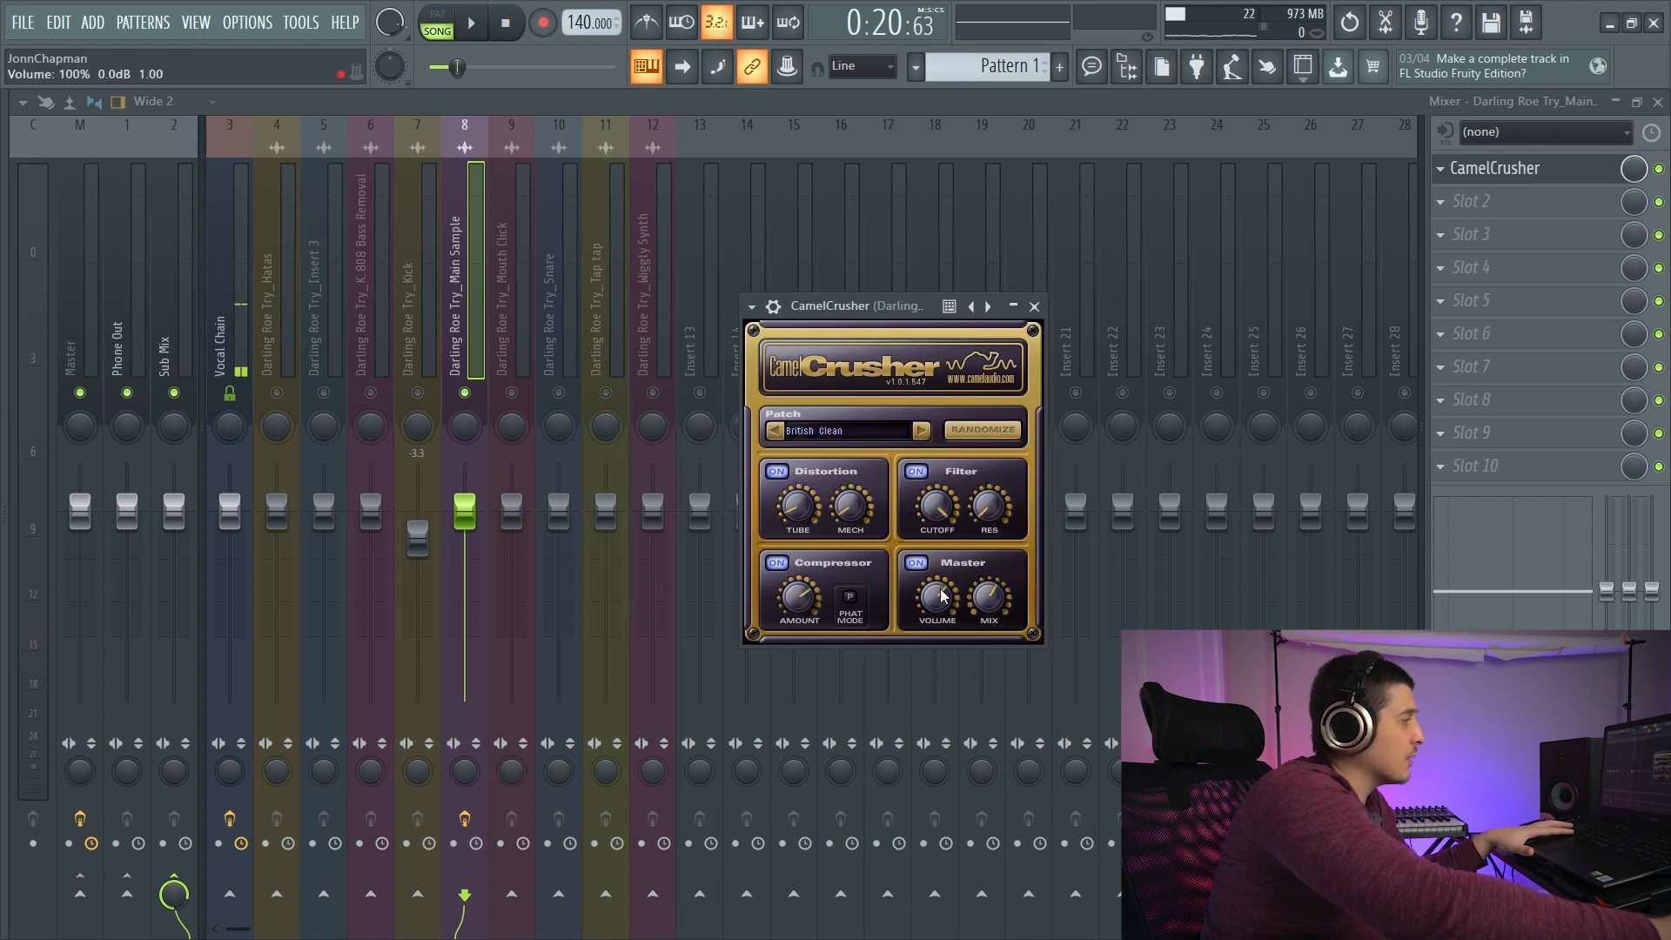
pyautogui.moveTo(910, 307); pyautogui.dragTo(915, 320)
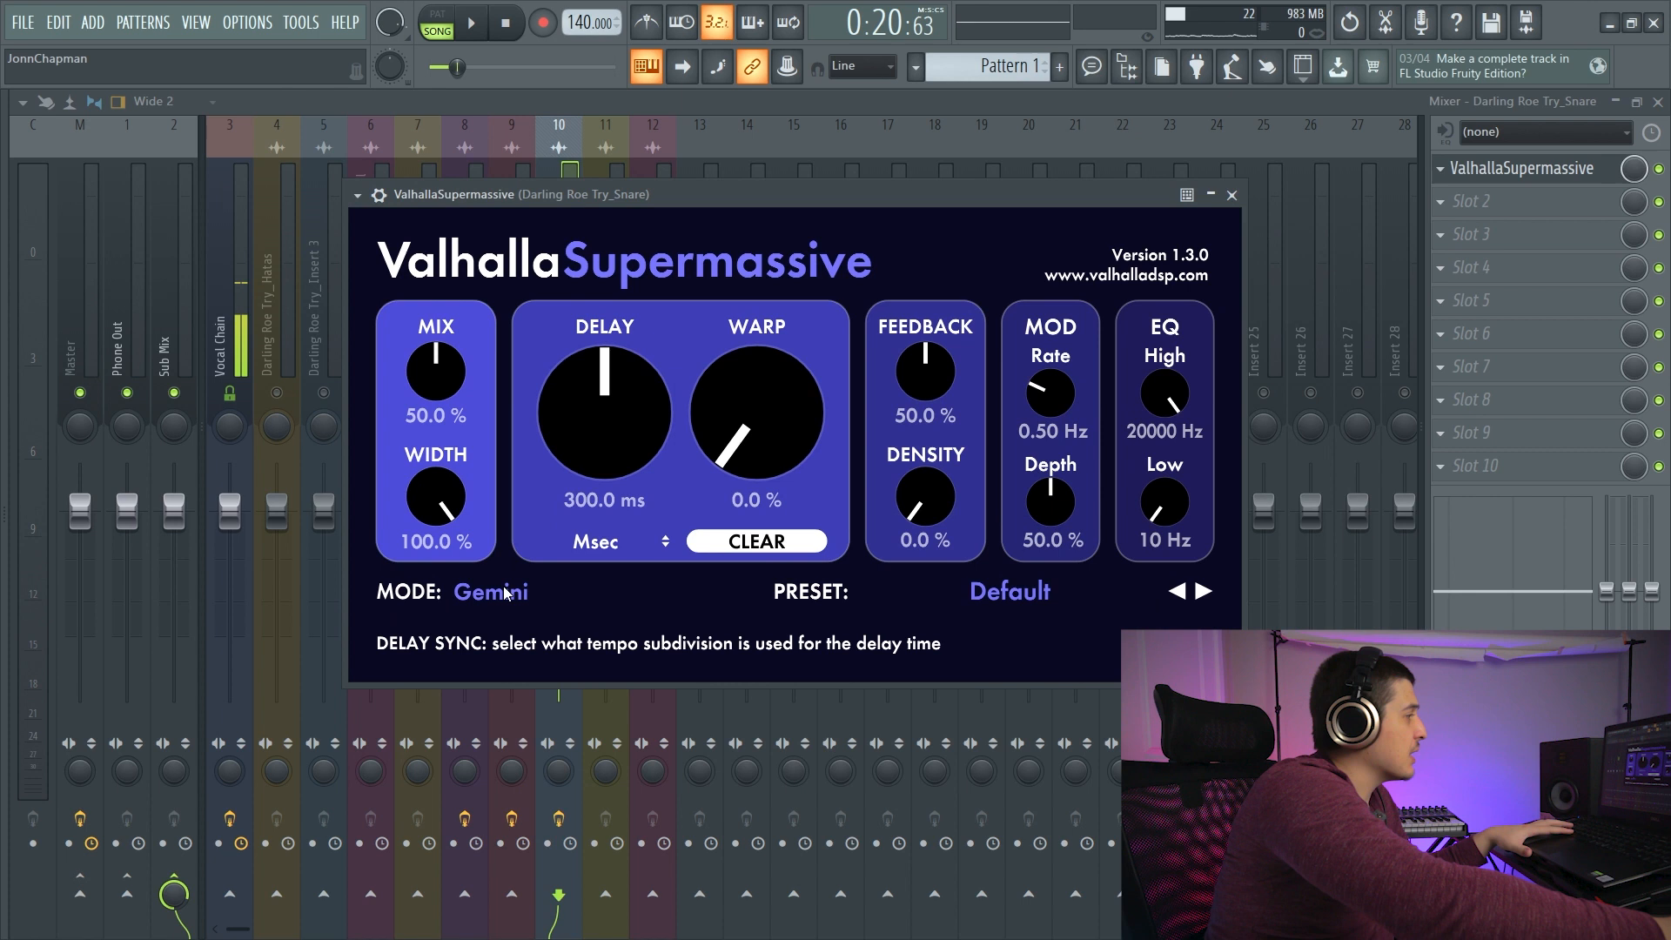
# - Look through the available delay modes and preset categories of ValhallaSupermassive on the Snare track
pyautogui.click(503, 594)
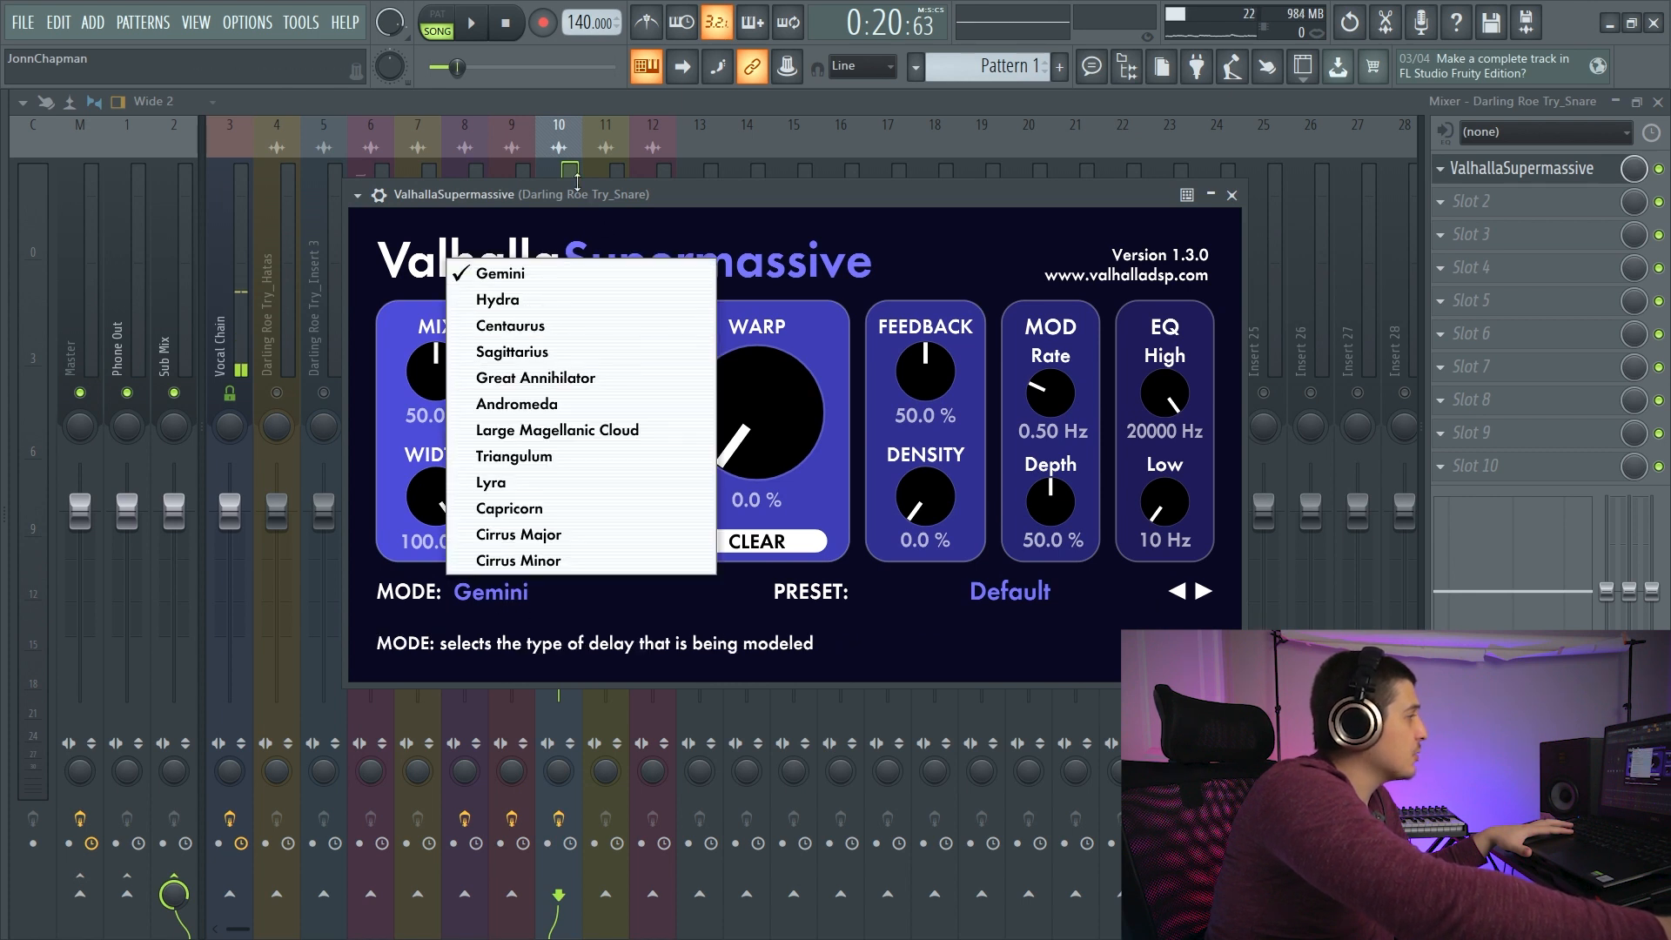
pyautogui.click(376, 544)
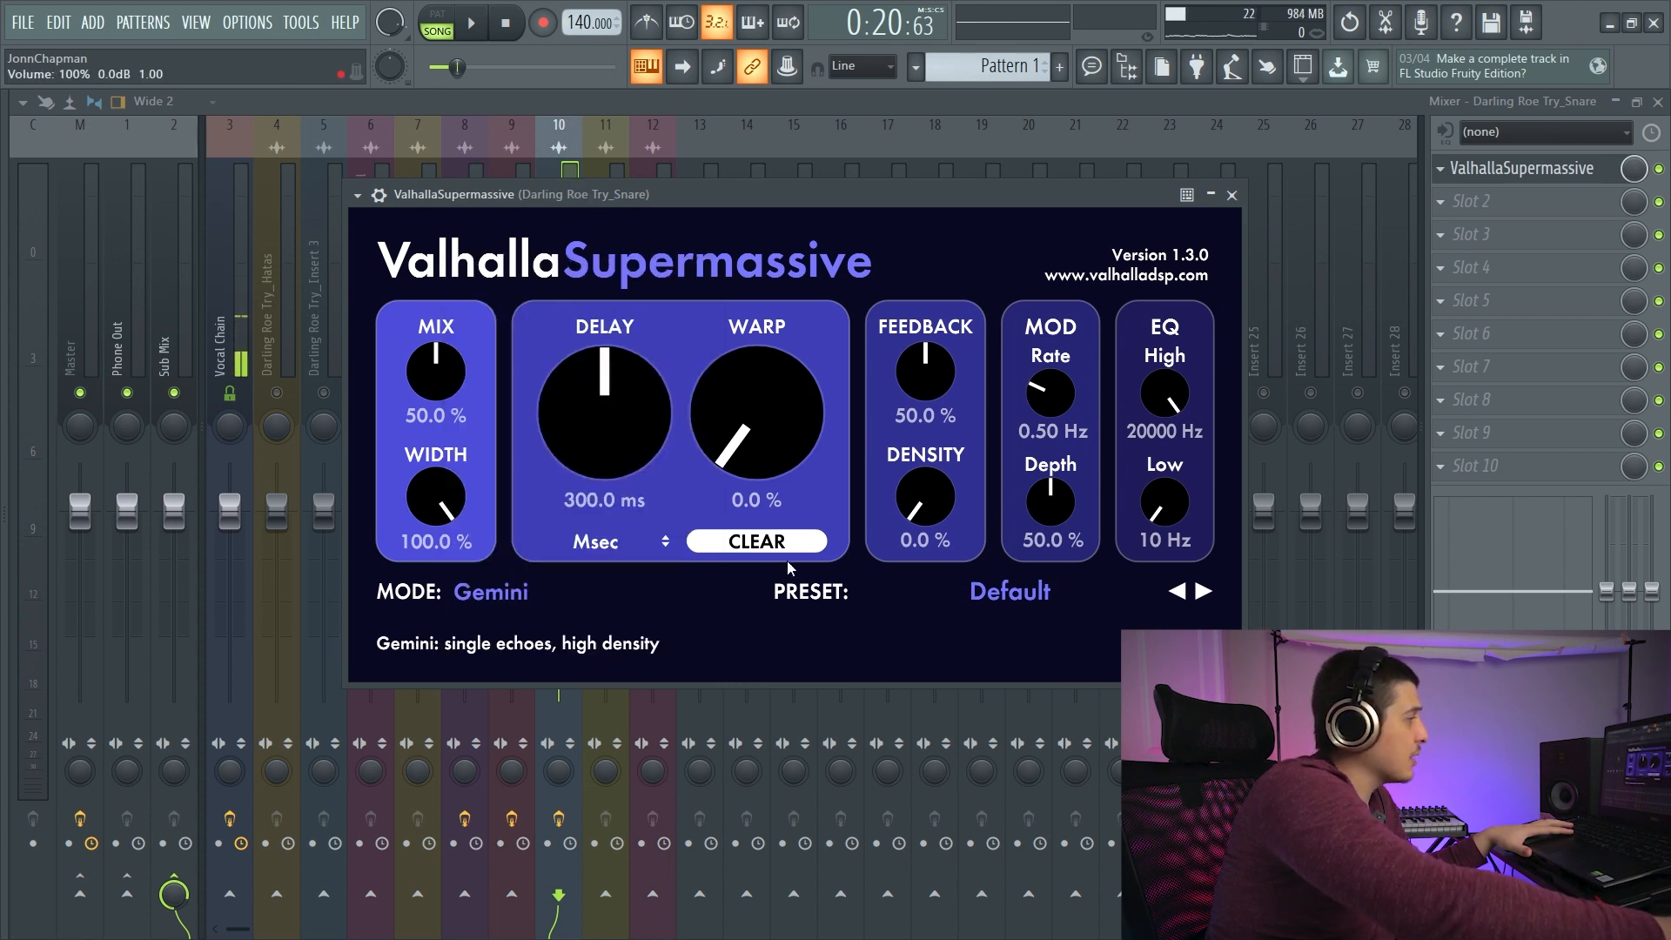
pyautogui.click(1010, 592)
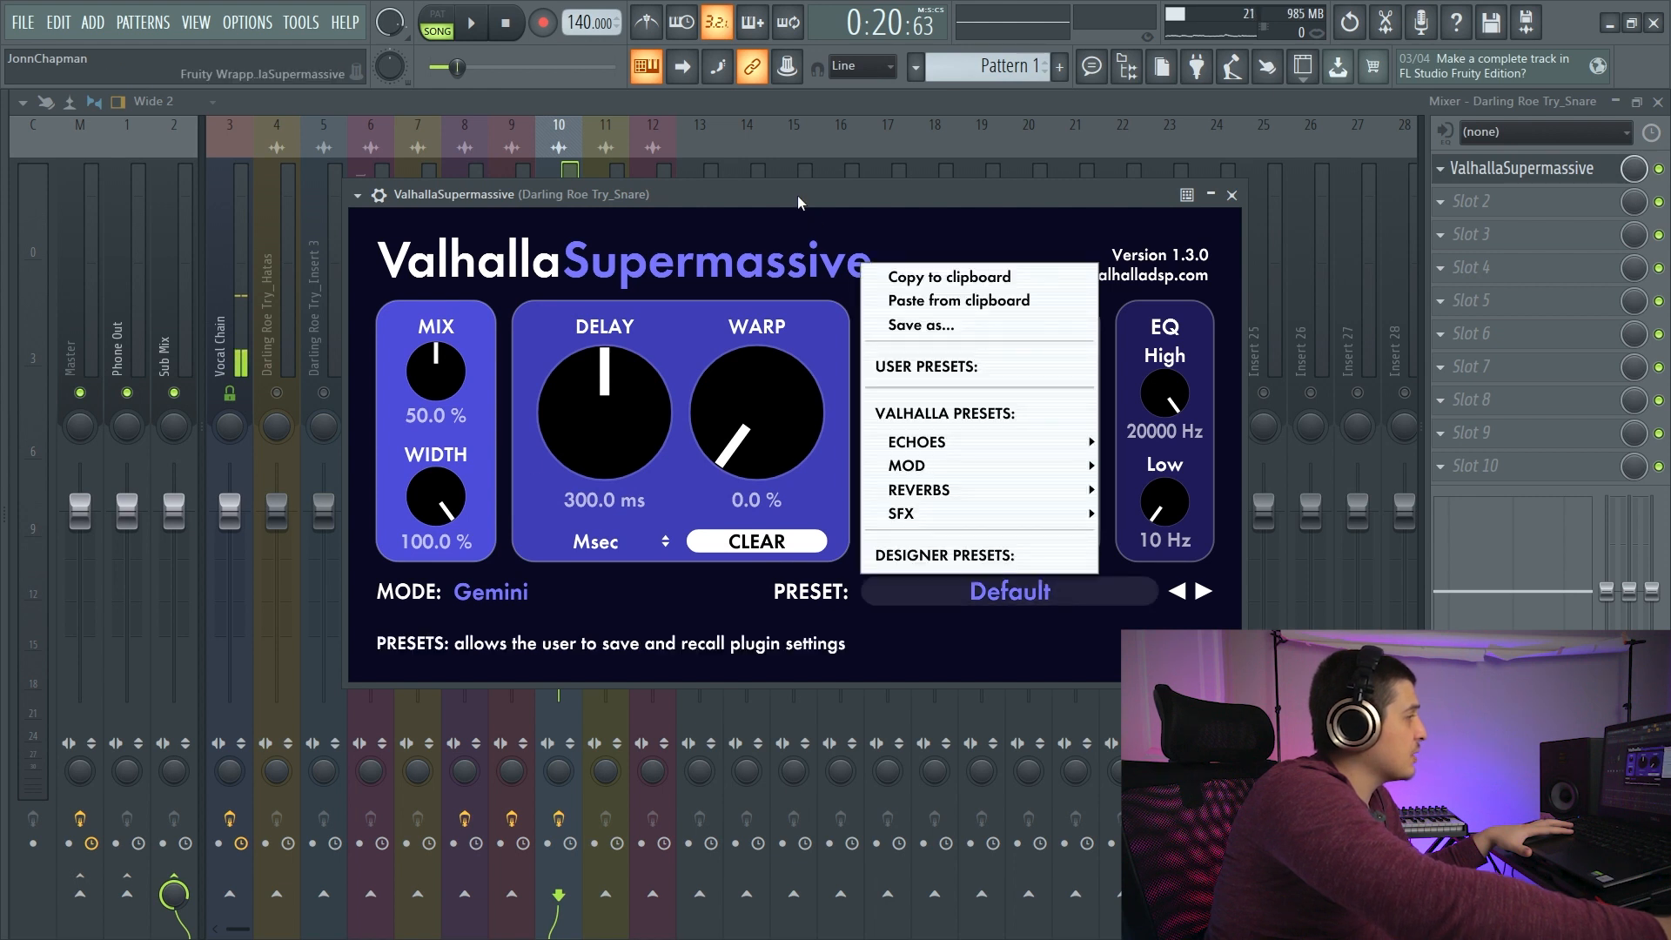
pyautogui.click(778, 196)
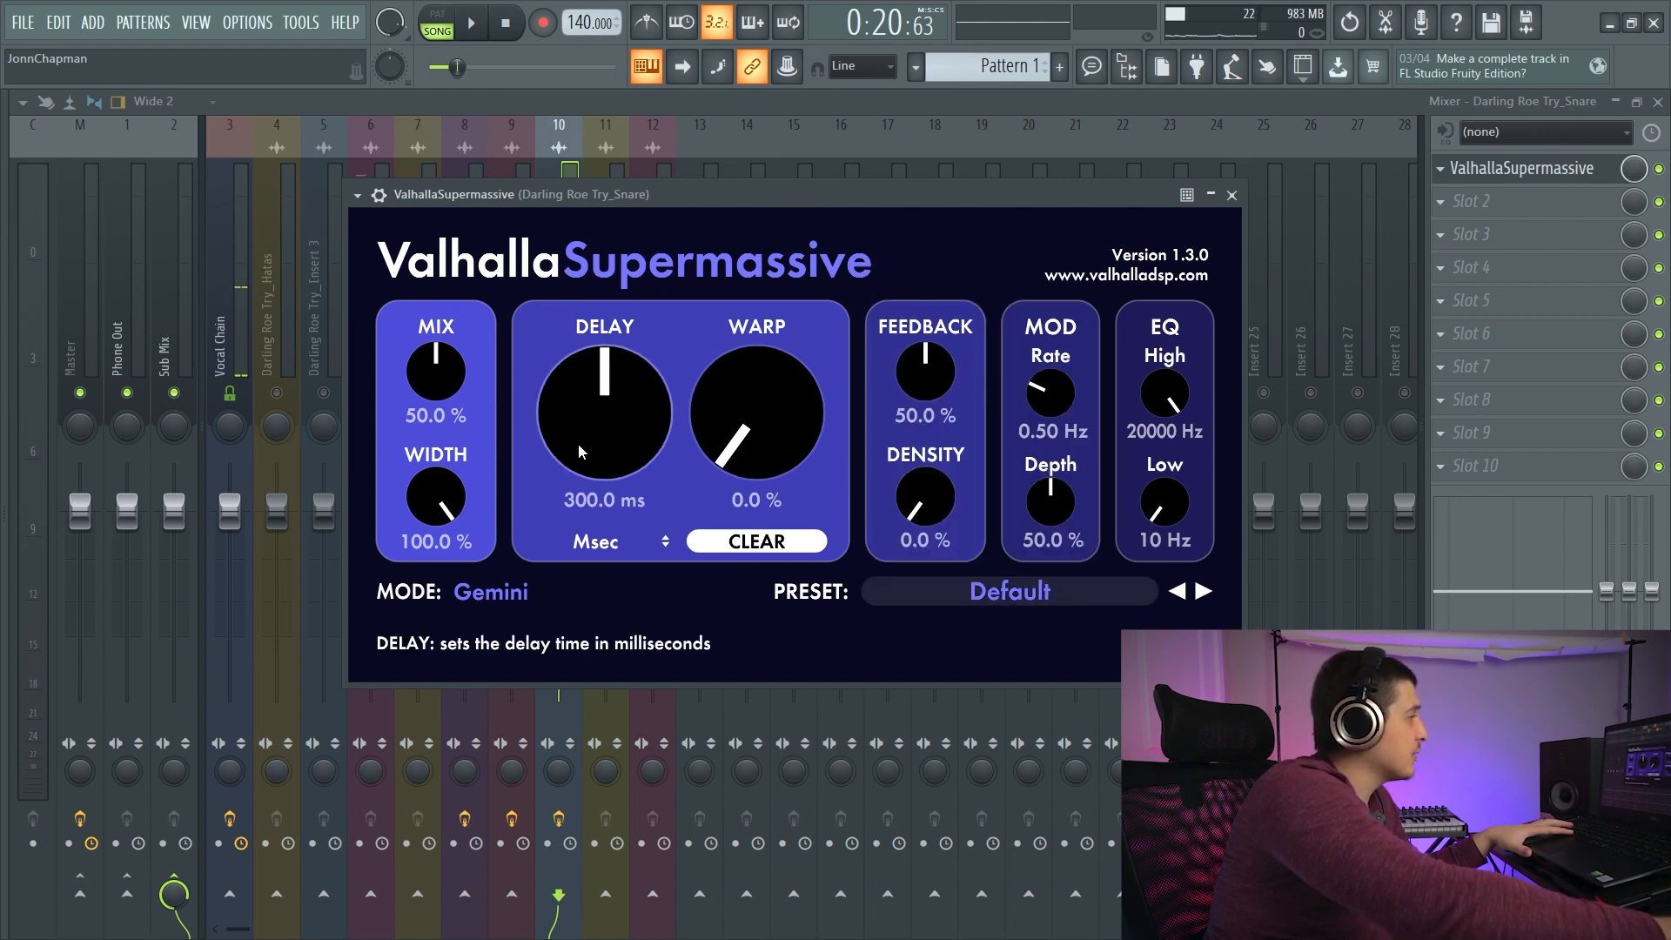
# - Play the Snare track with ValhallaSupermassive's feedback at 33.7% and its warp at 100%
pyautogui.press('space')
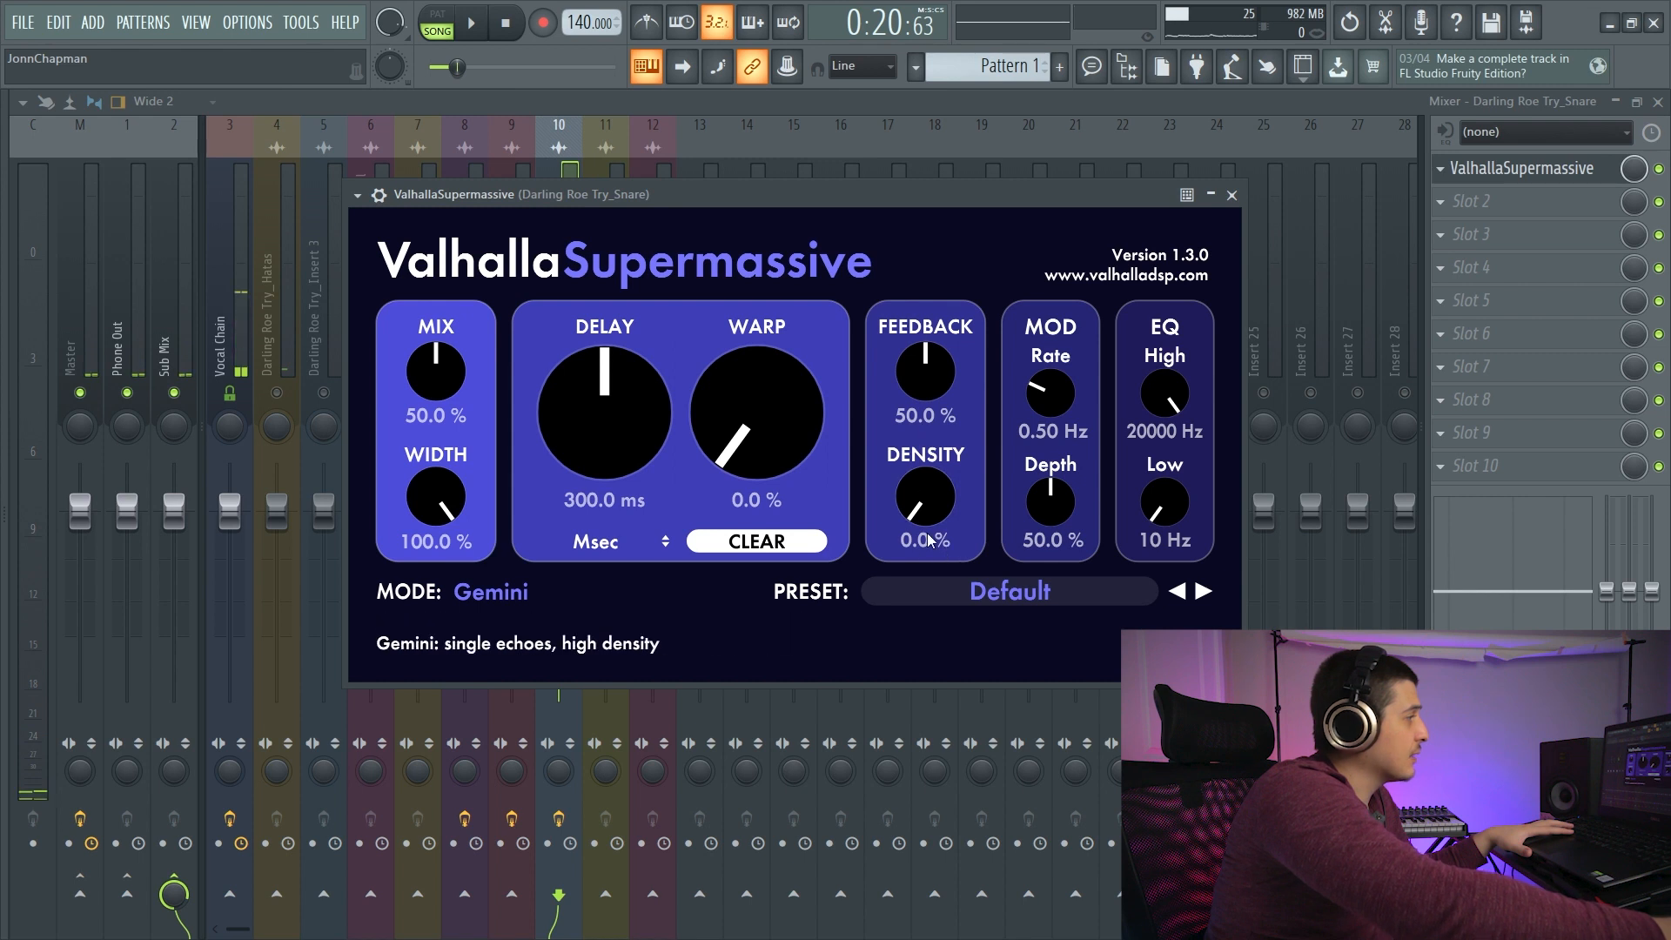
pyautogui.moveTo(925, 372); pyautogui.dragTo(915, 425)
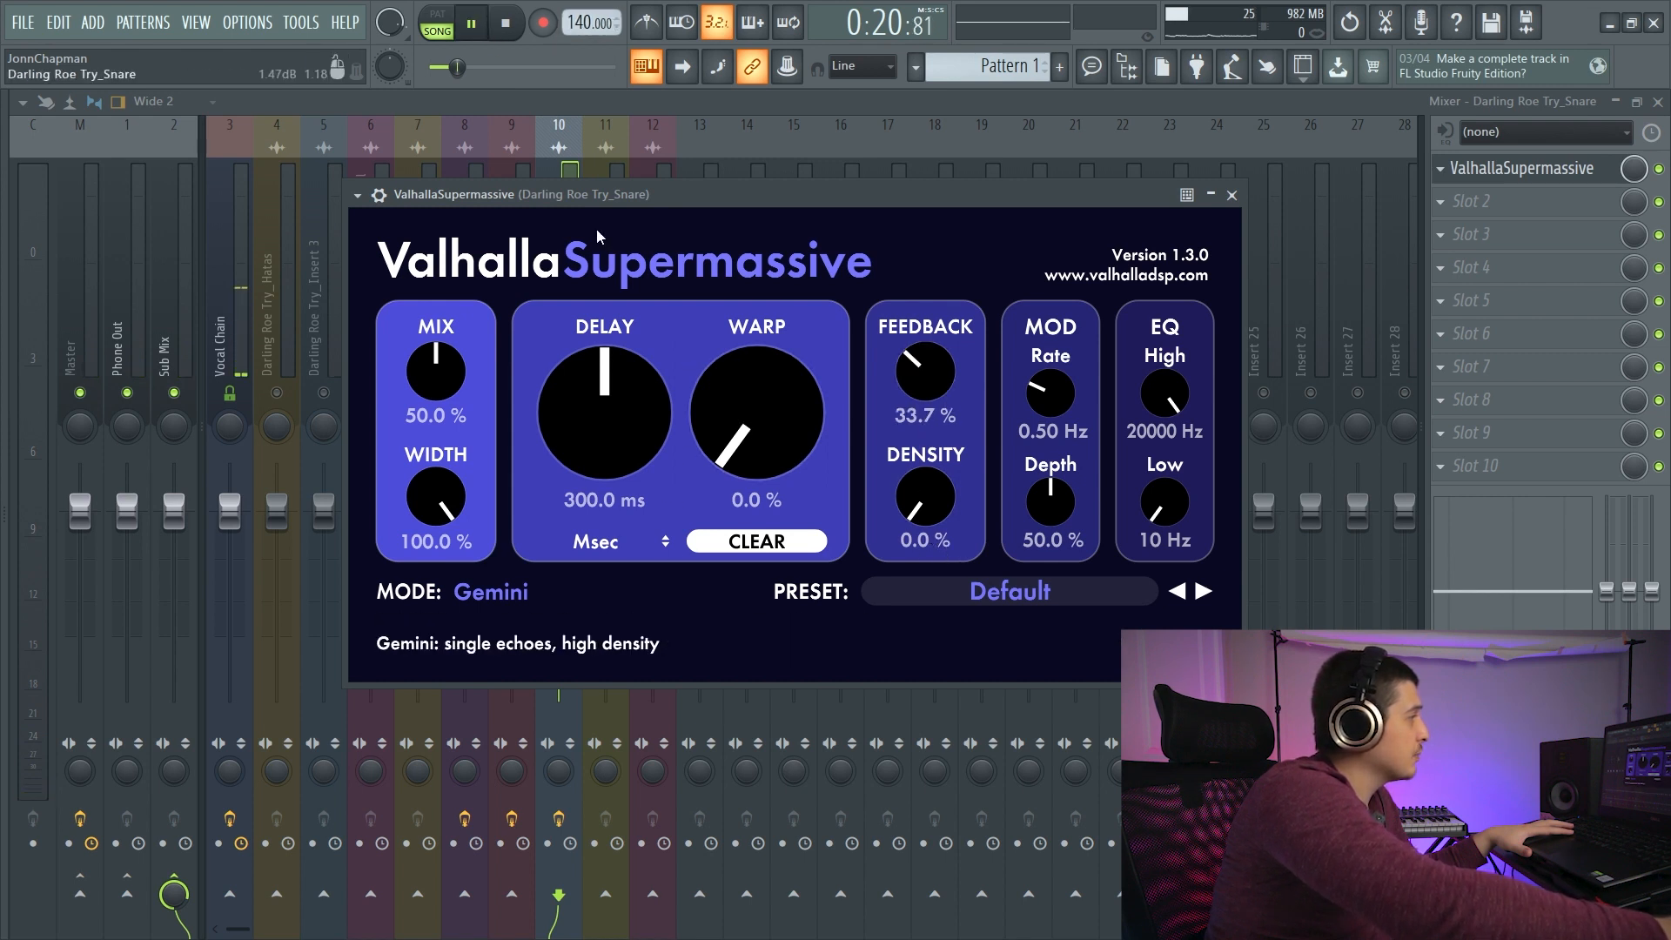
pyautogui.moveTo(755, 411); pyautogui.dragTo(790, 133)
pyautogui.click(477, 26)
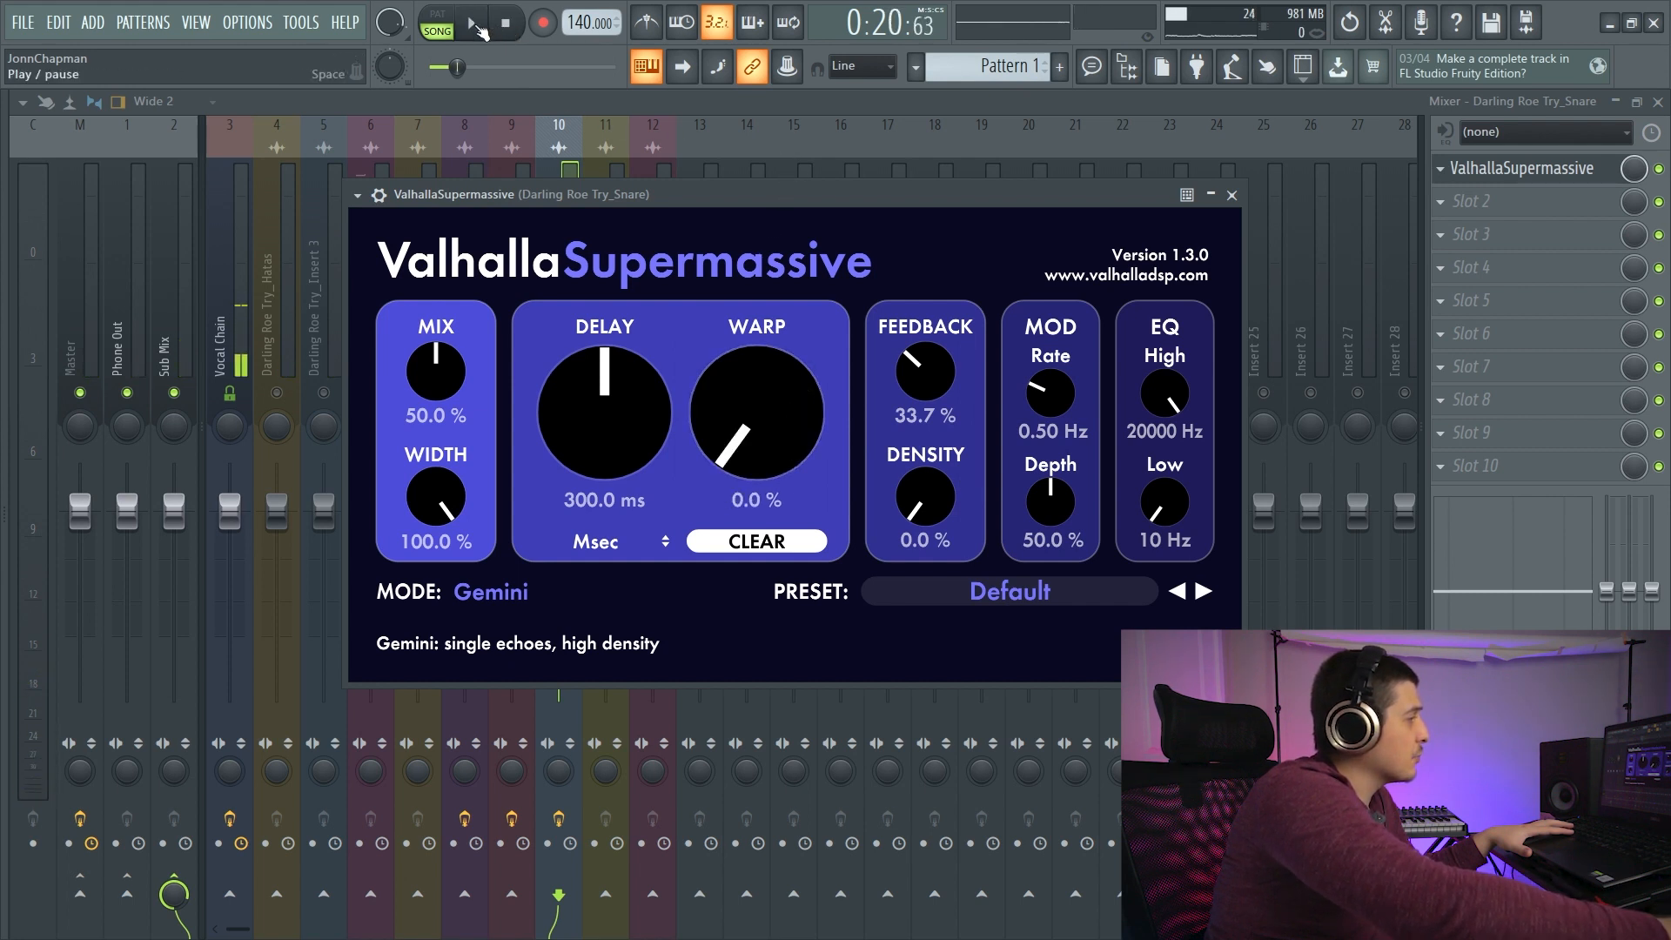
# - Return the warp to 0% and raise the density to 100% while the Snare track plays
pyautogui.click(477, 26)
pyautogui.moveTo(925, 494); pyautogui.dragTo(929, 461)
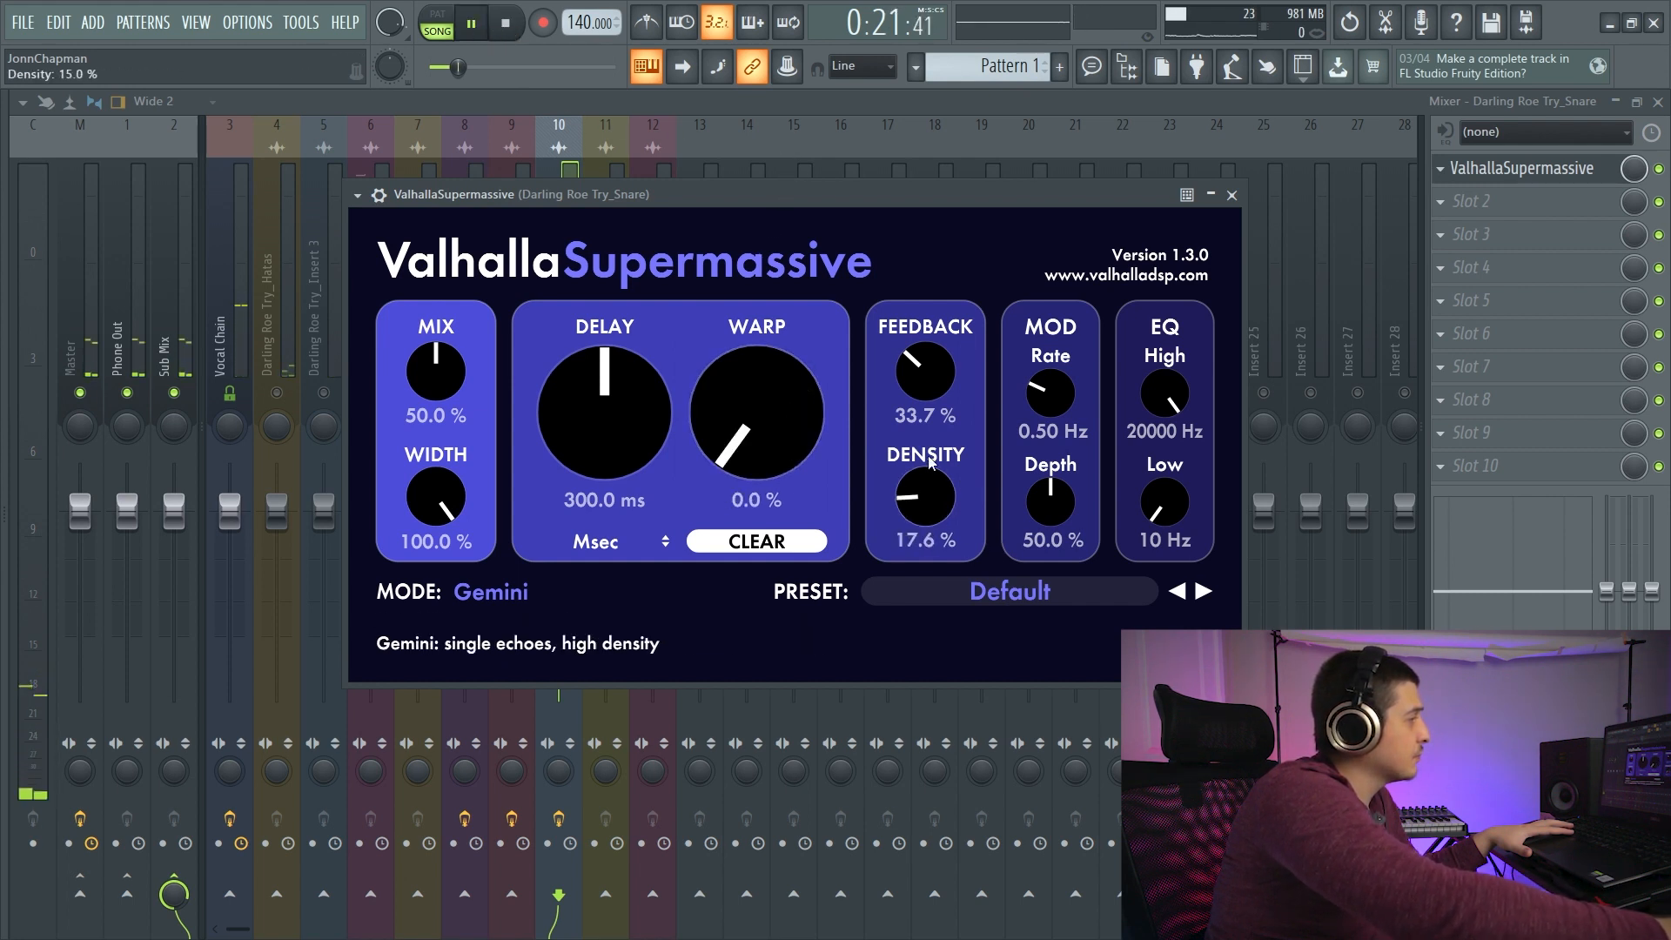
pyautogui.moveTo(924, 313); pyautogui.dragTo(916, 256)
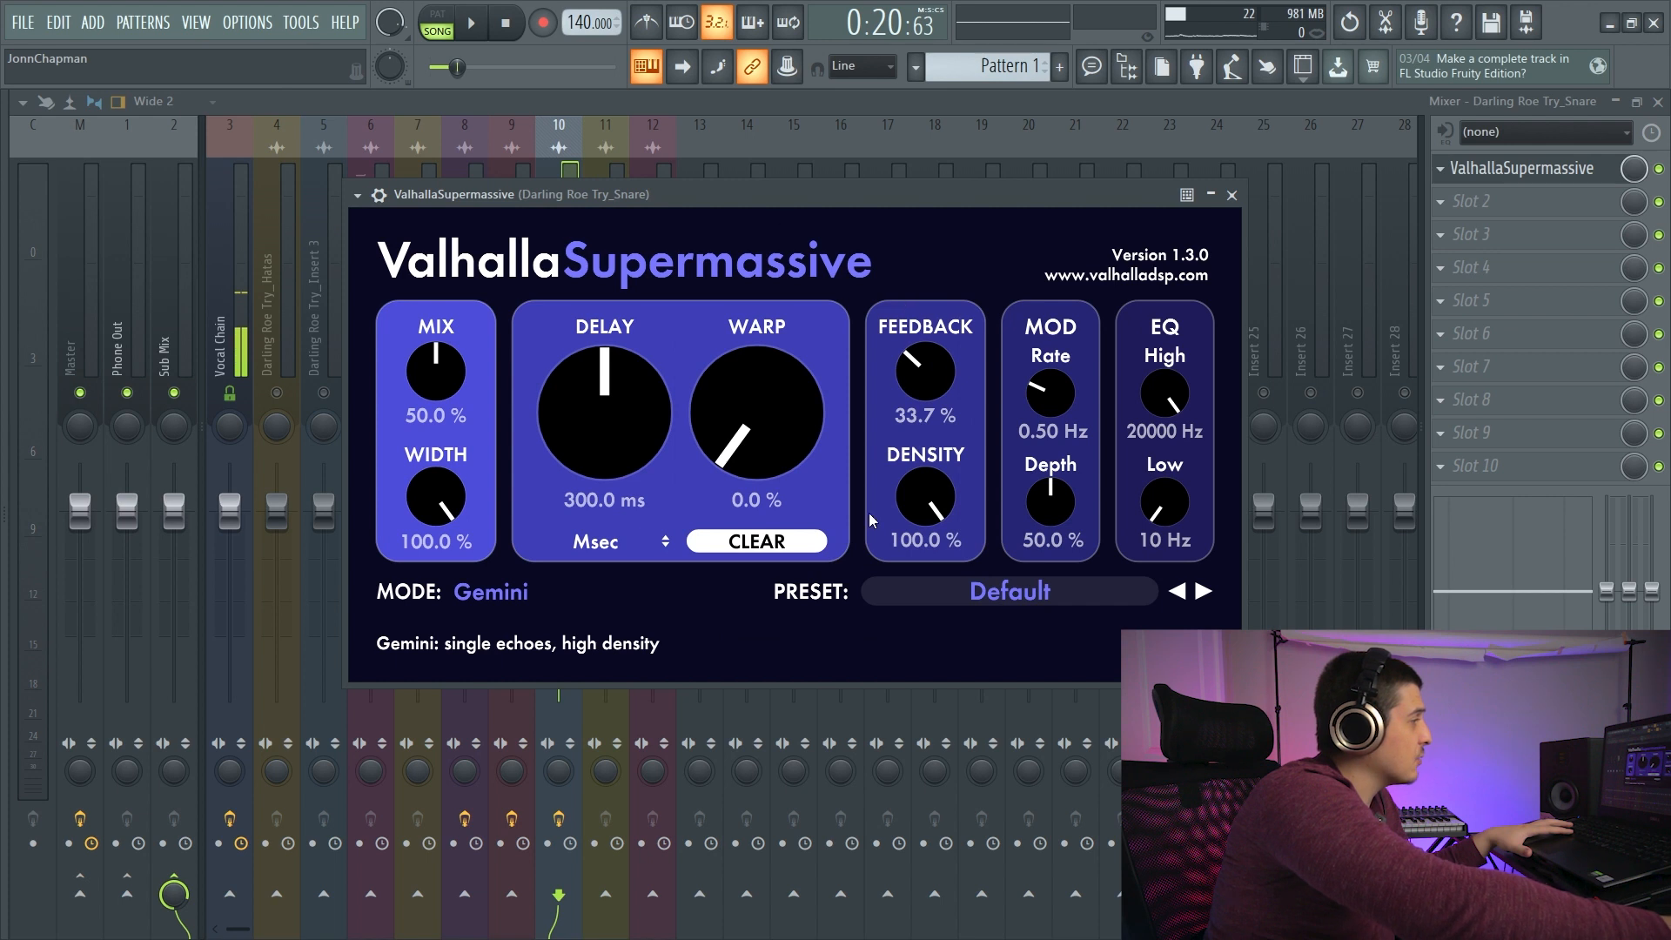
# - Sync the Snare's delay to a 1/4 note and audition it with the feedback lowered to 0%
pyautogui.click(628, 541)
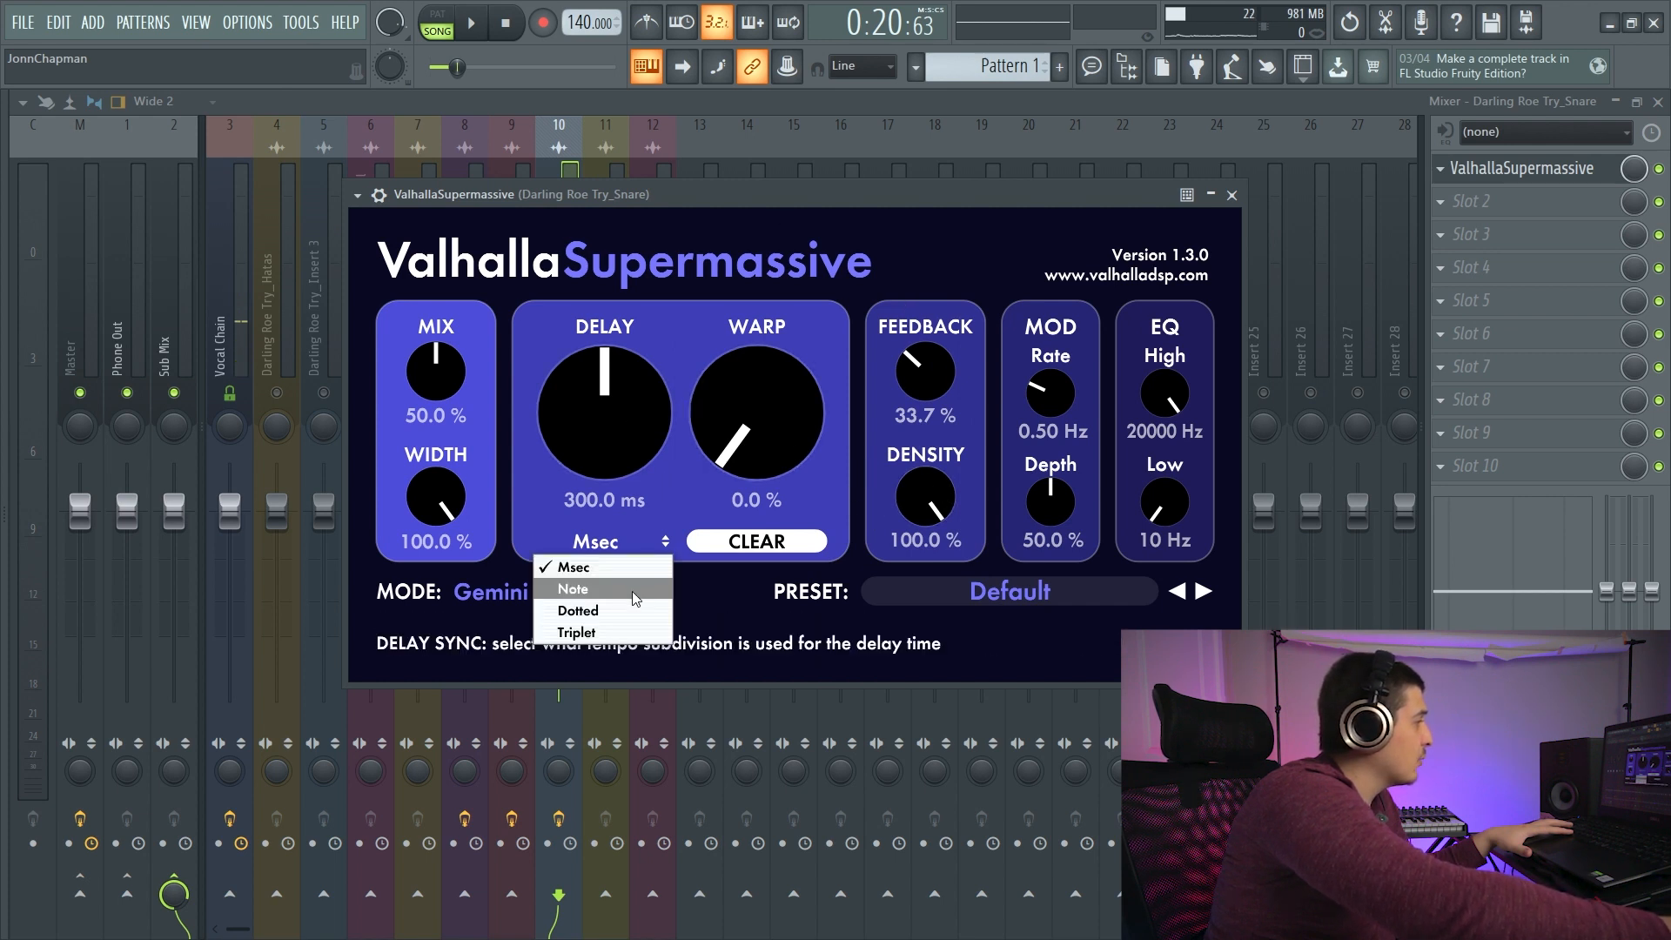
pyautogui.click(633, 596)
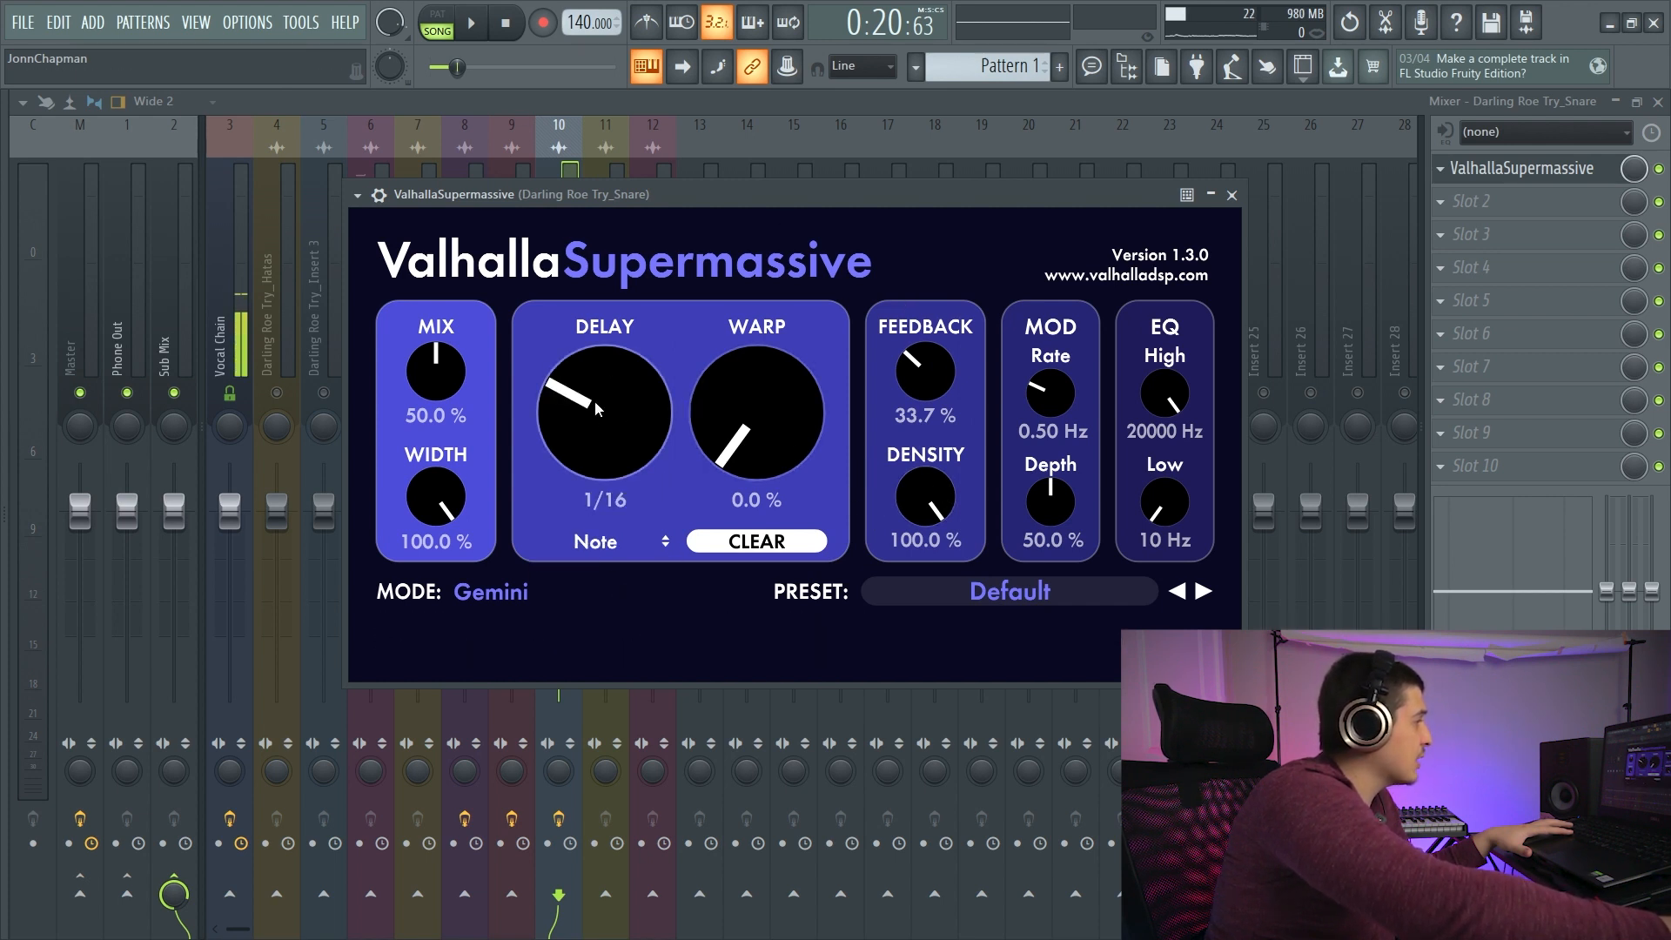
pyautogui.moveTo(596, 409); pyautogui.dragTo(609, 292)
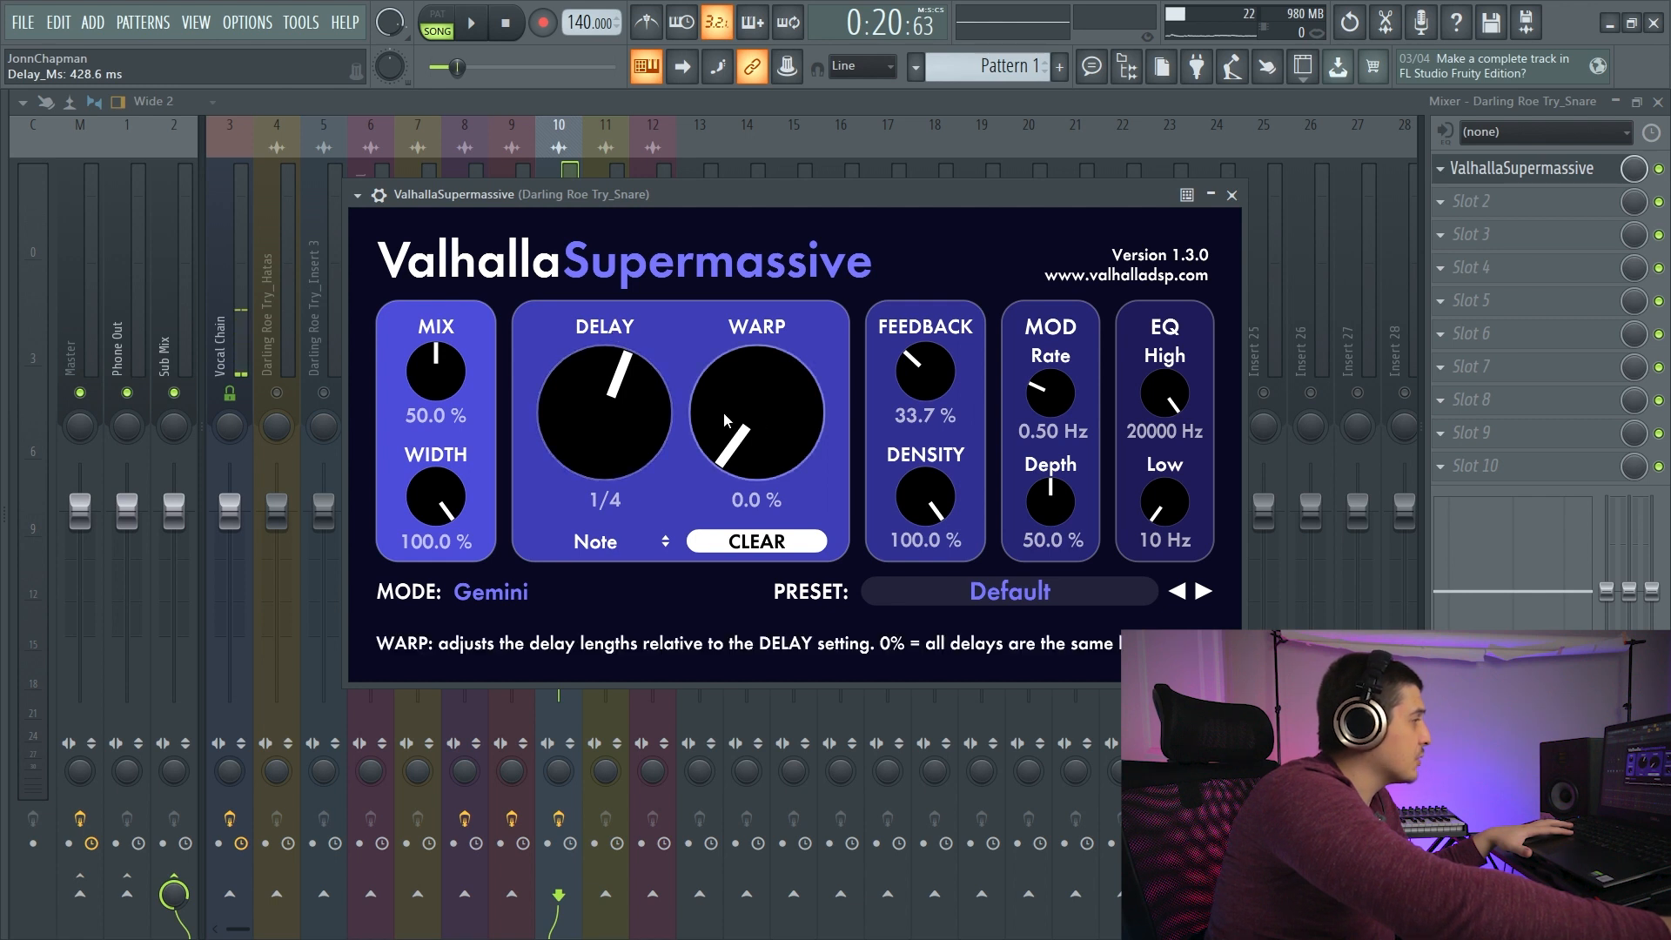
pyautogui.click(473, 21)
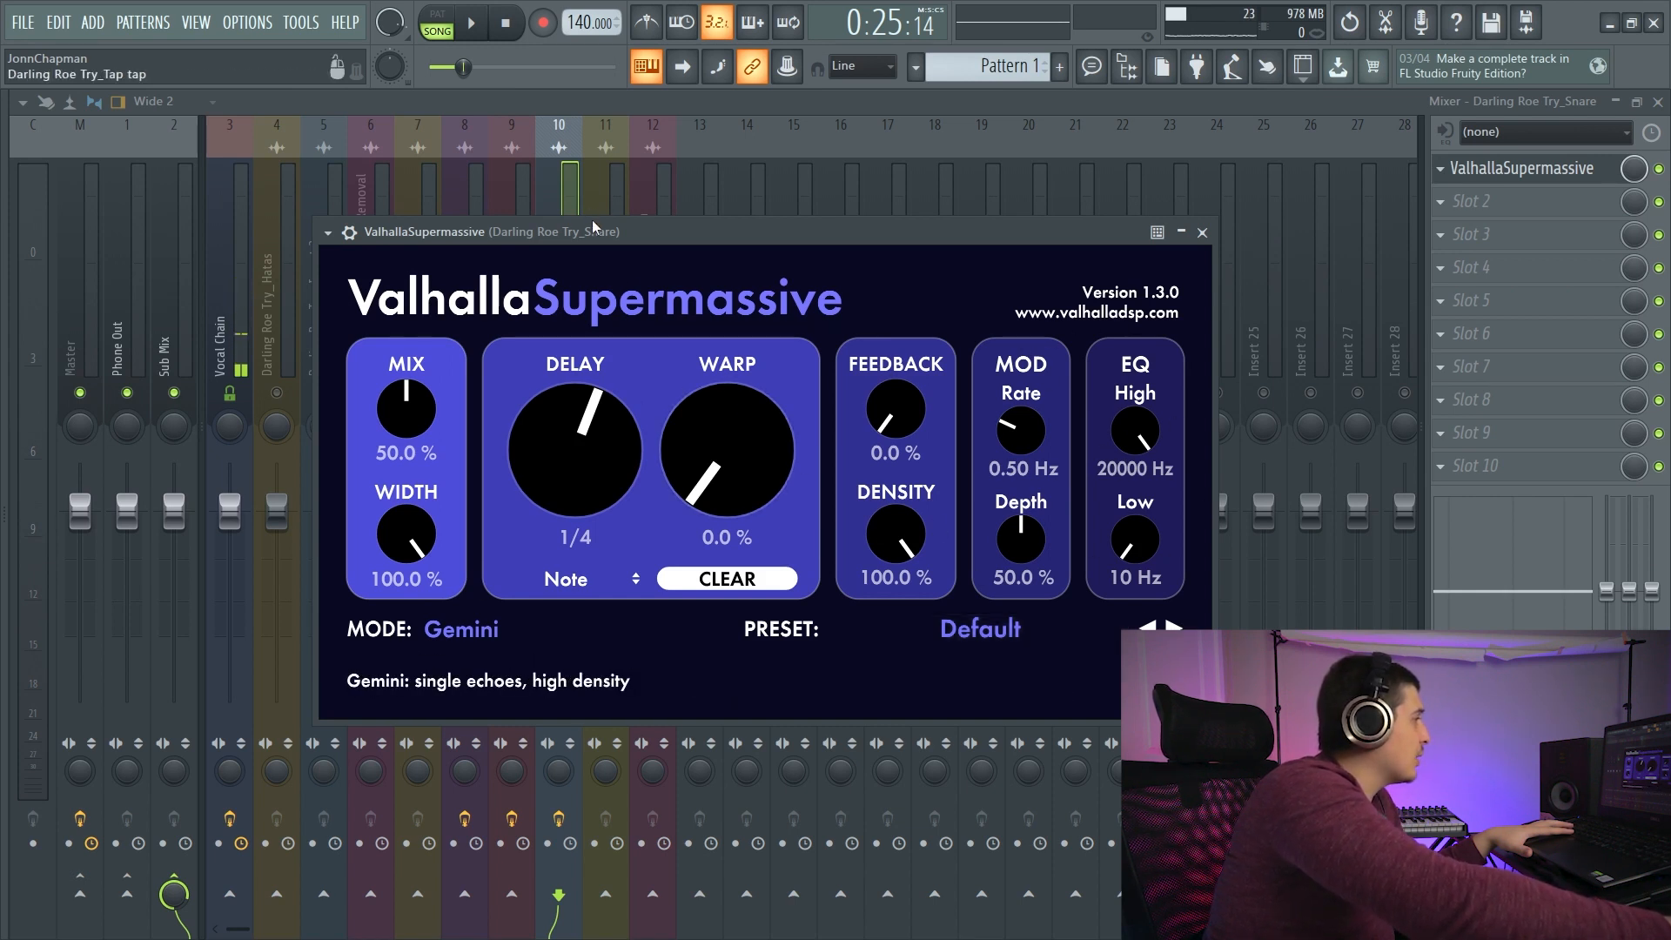
pyautogui.moveTo(594, 228); pyautogui.dragTo(709, 211)
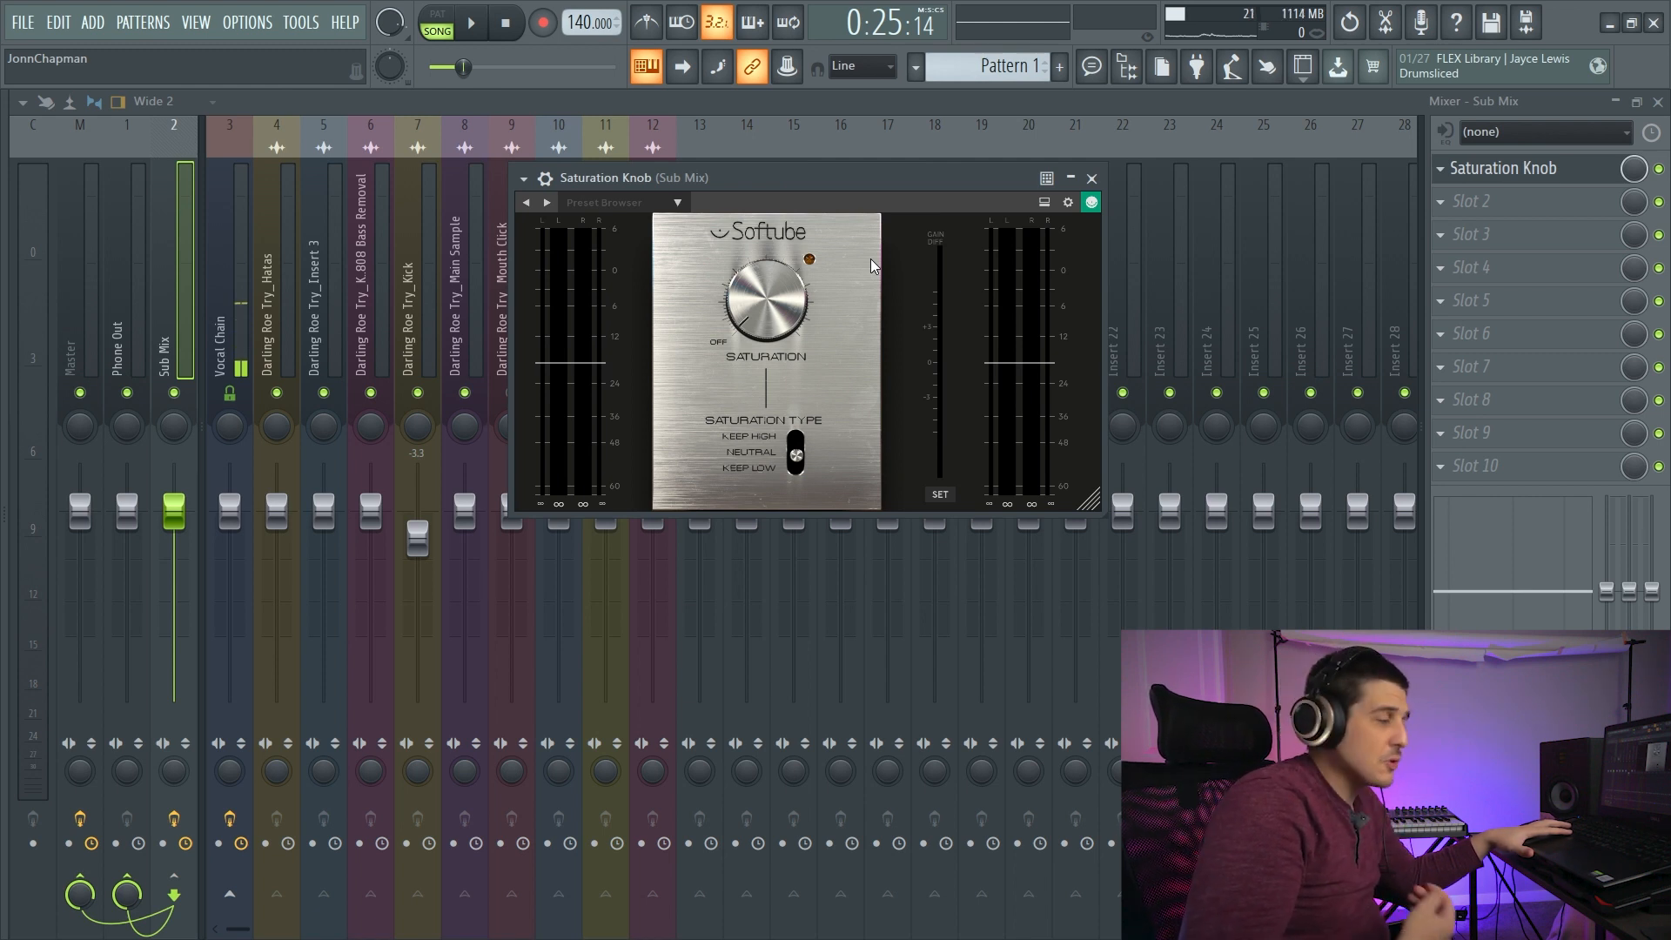
# - View the effects on the Vocal Chain track and return to the Sub Mix track
pyautogui.click(228, 322)
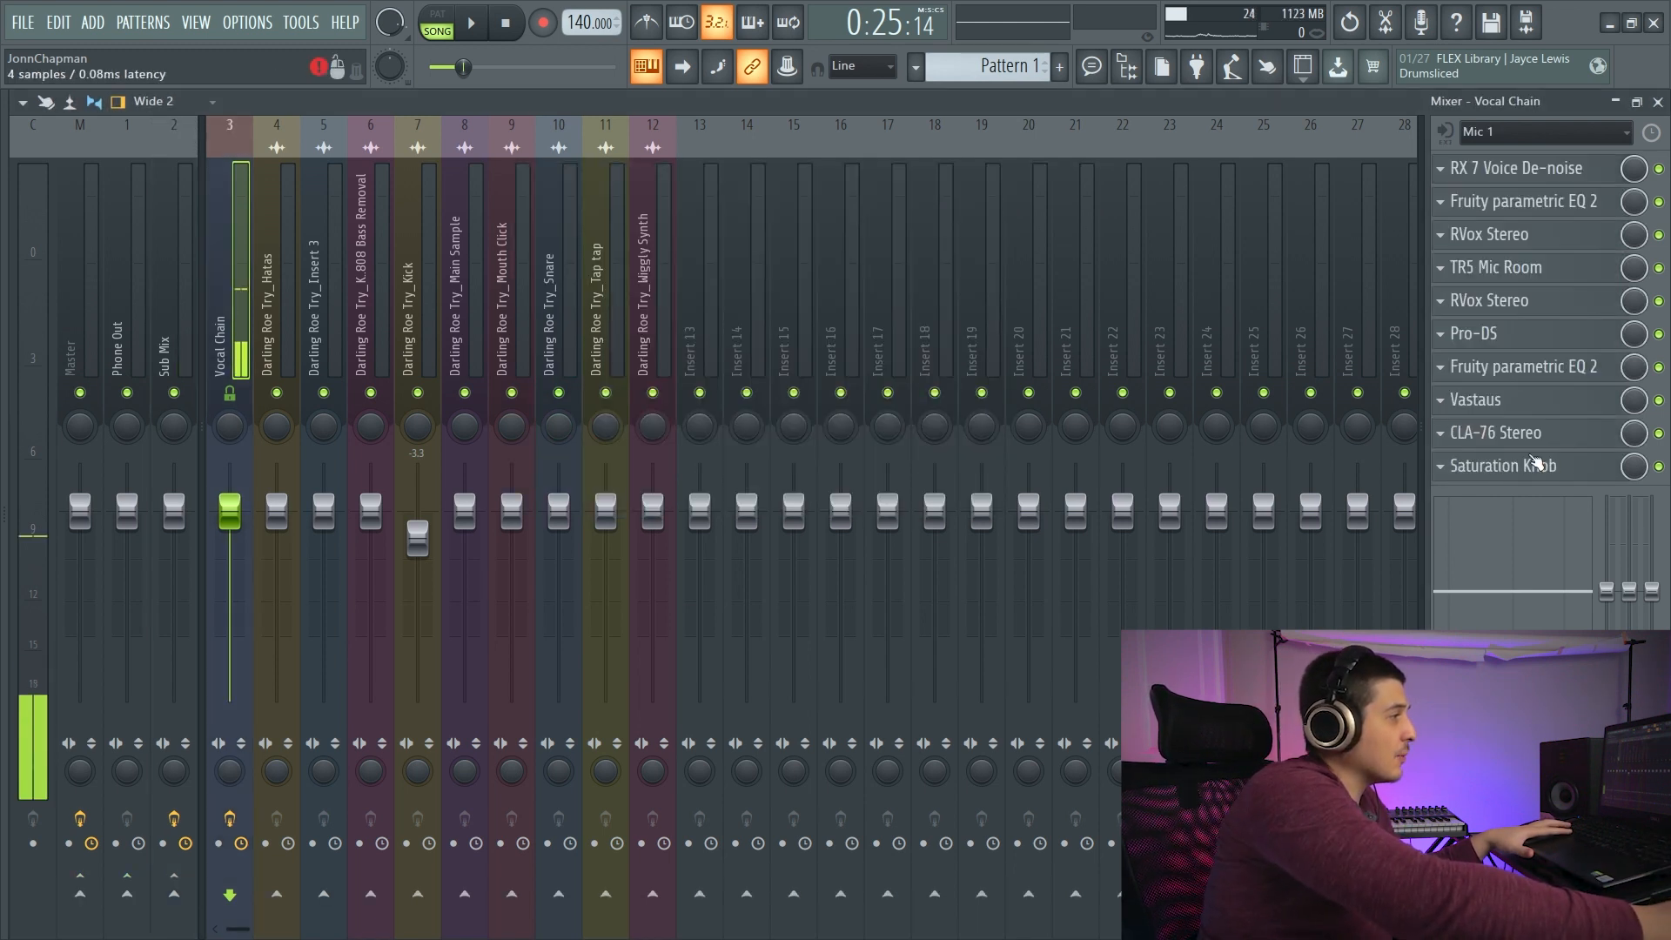
pyautogui.click(174, 322)
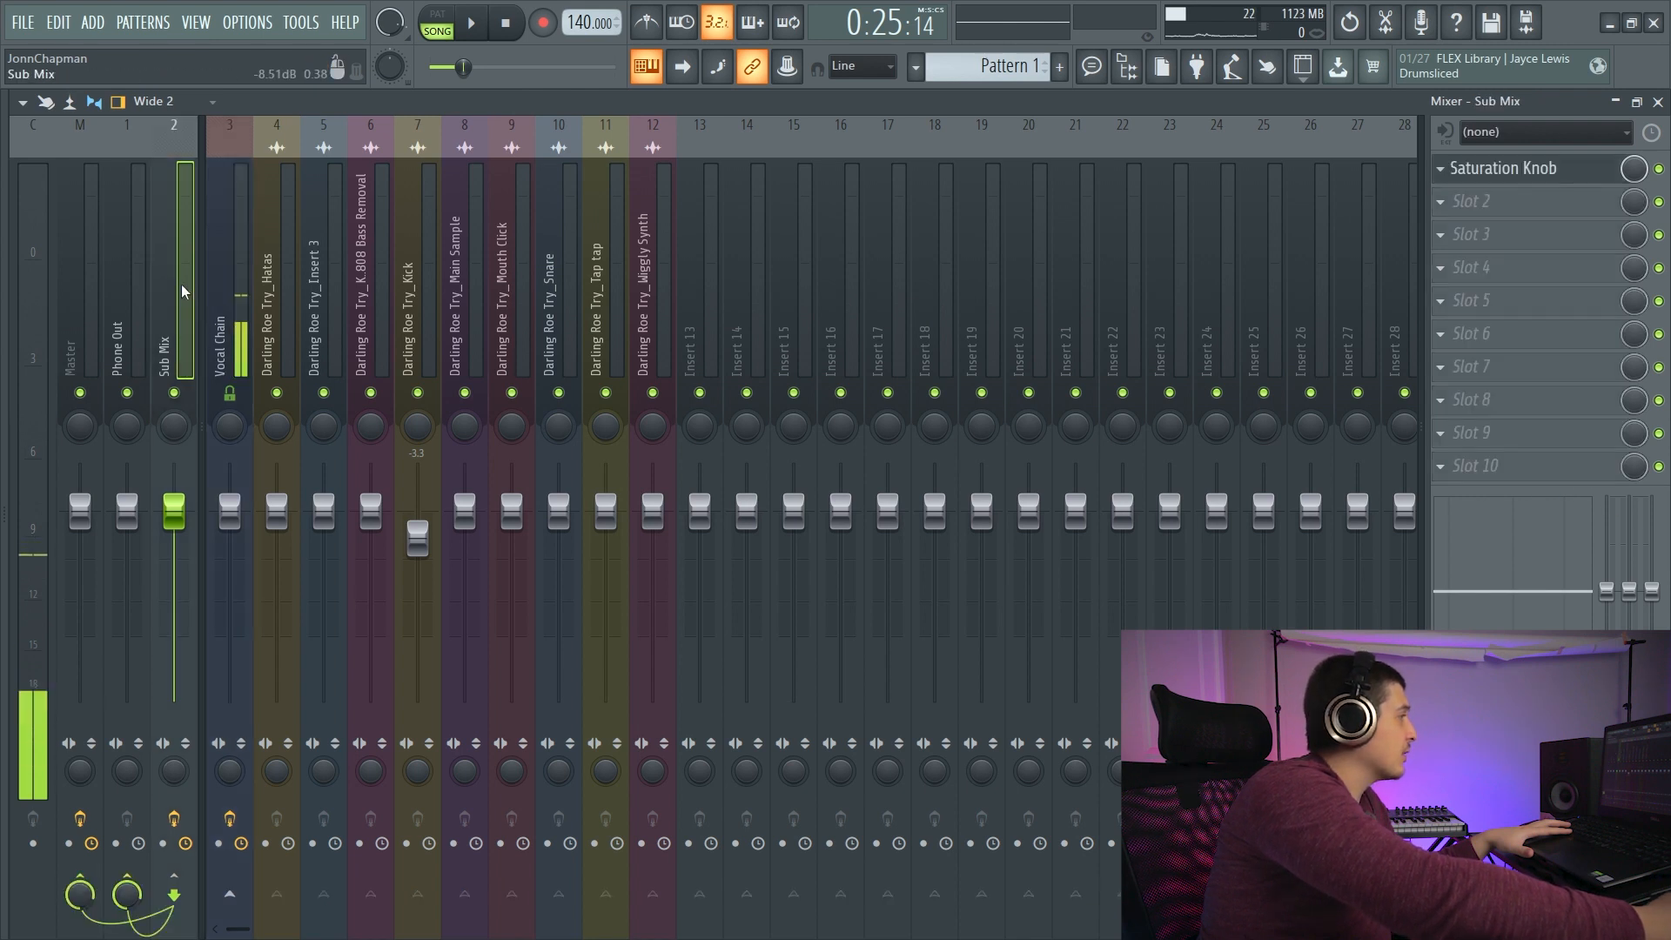
# - Set the saturation type of the Sub Mix's Saturation Knob to Neutral and reposition its window
pyautogui.moveTo(802, 183); pyautogui.dragTo(715, 230)
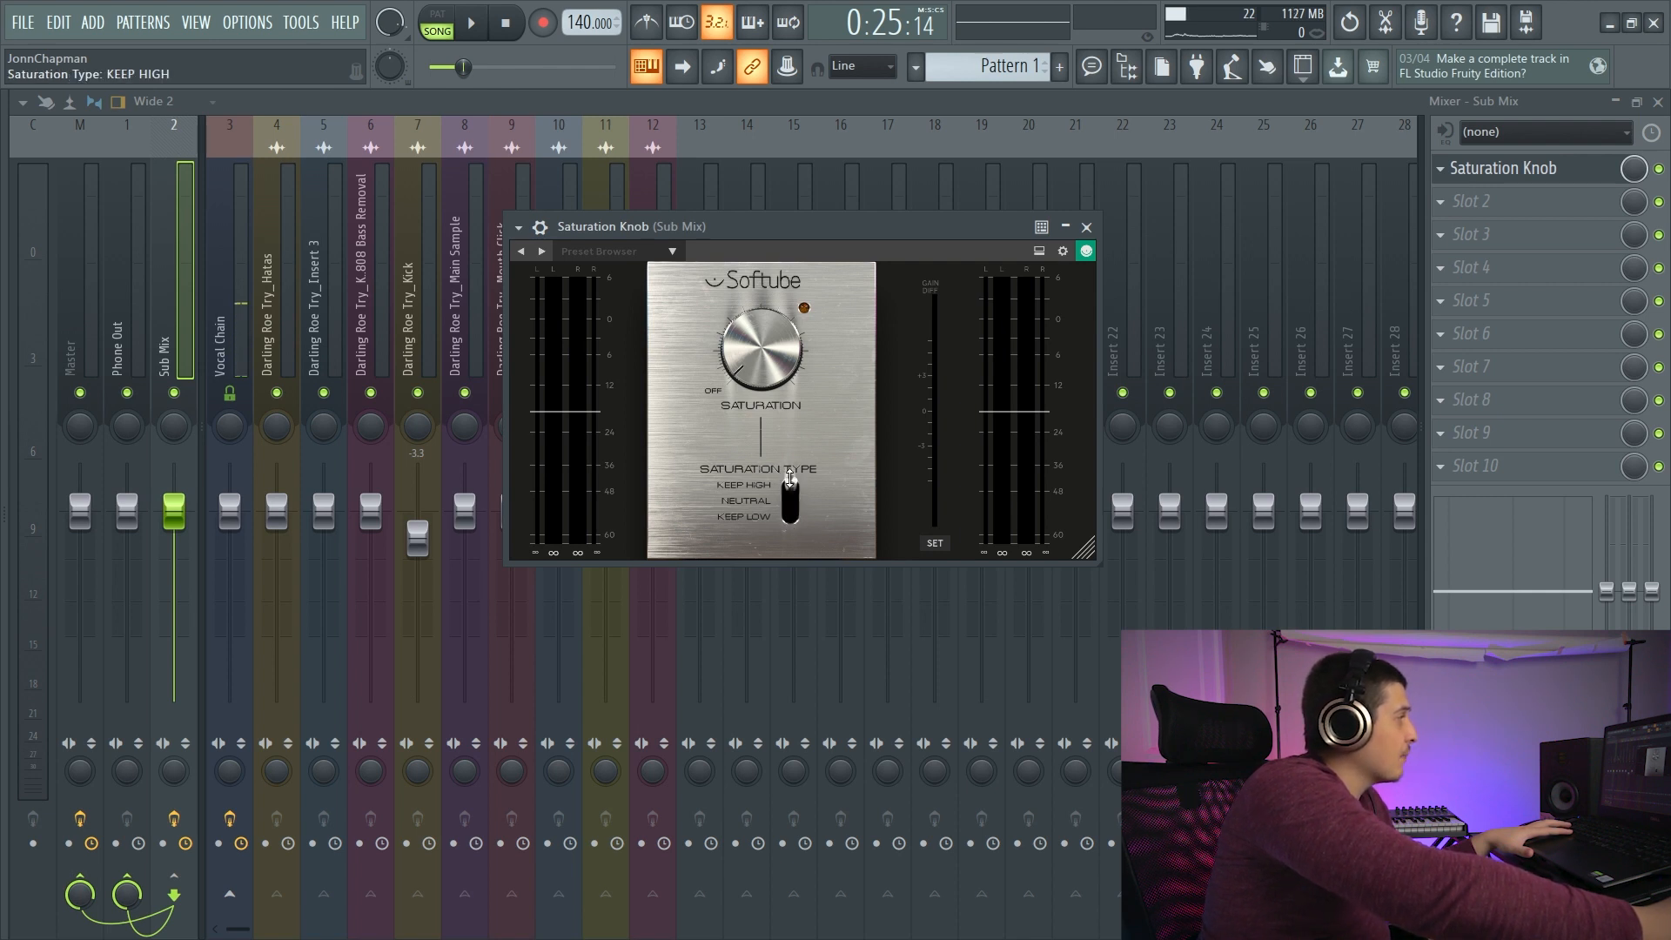
pyautogui.moveTo(790, 478); pyautogui.dragTo(790, 492)
pyautogui.moveTo(807, 226)
pyautogui.mouseDown()
pyautogui.moveTo(826, 232)
pyautogui.moveTo(809, 212)
pyautogui.mouseUp()
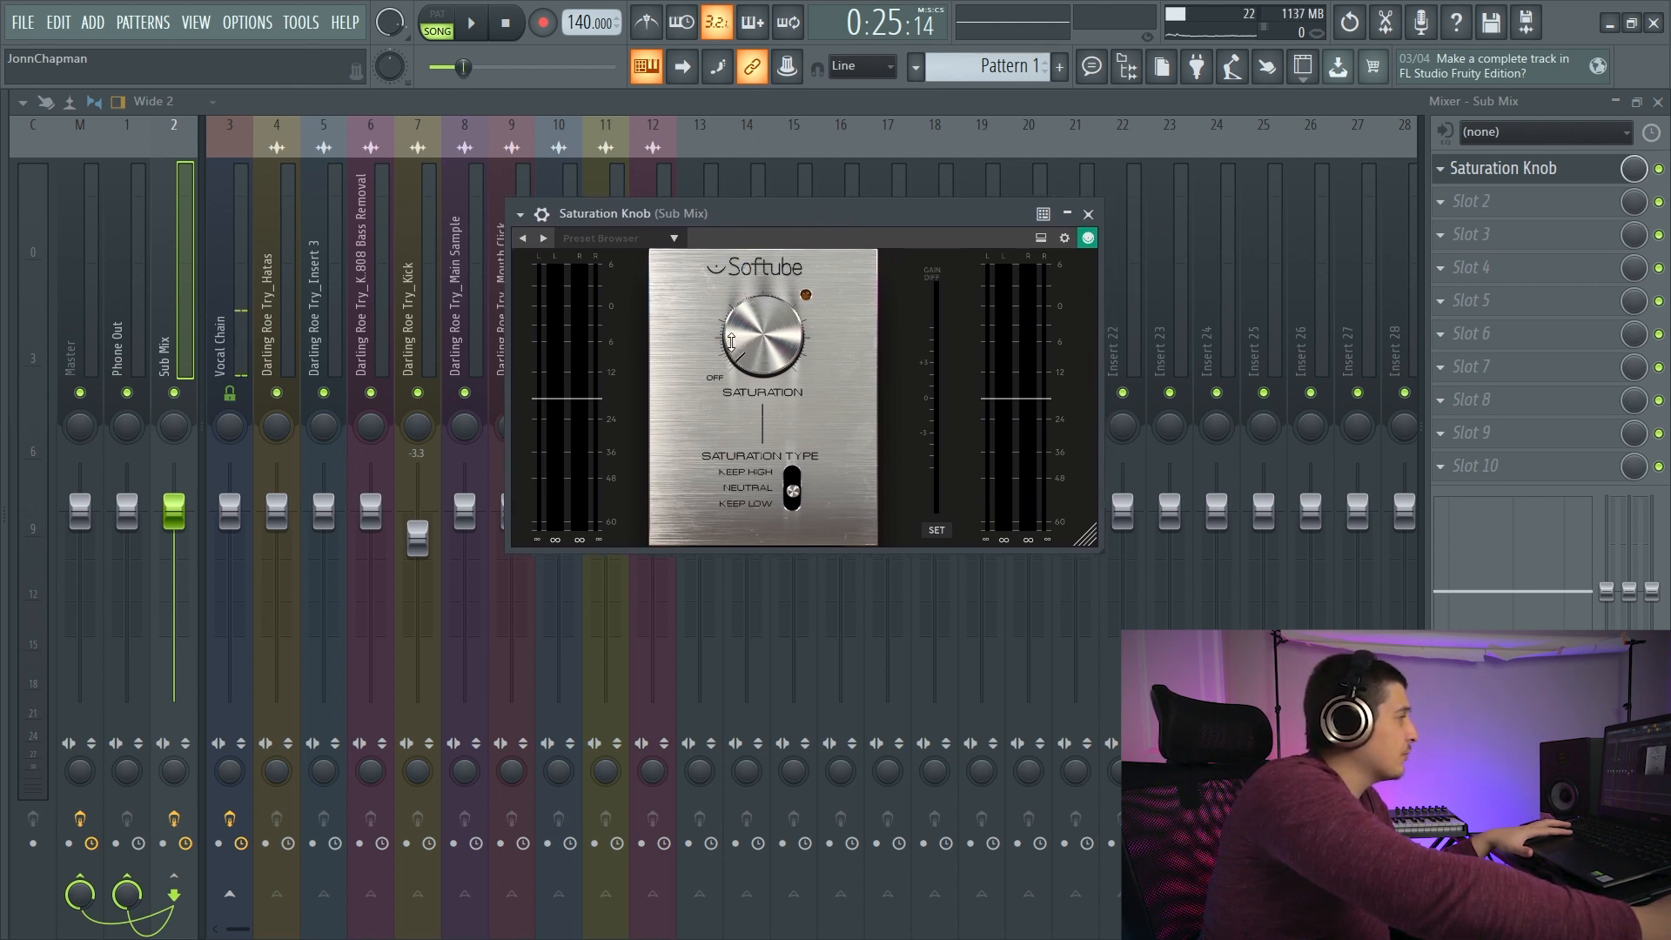
# - Raise the Sub Mix's saturation to 2.9 and compare the Keep High, Keep Low and Neutral saturation types during playback
pyautogui.press('space')
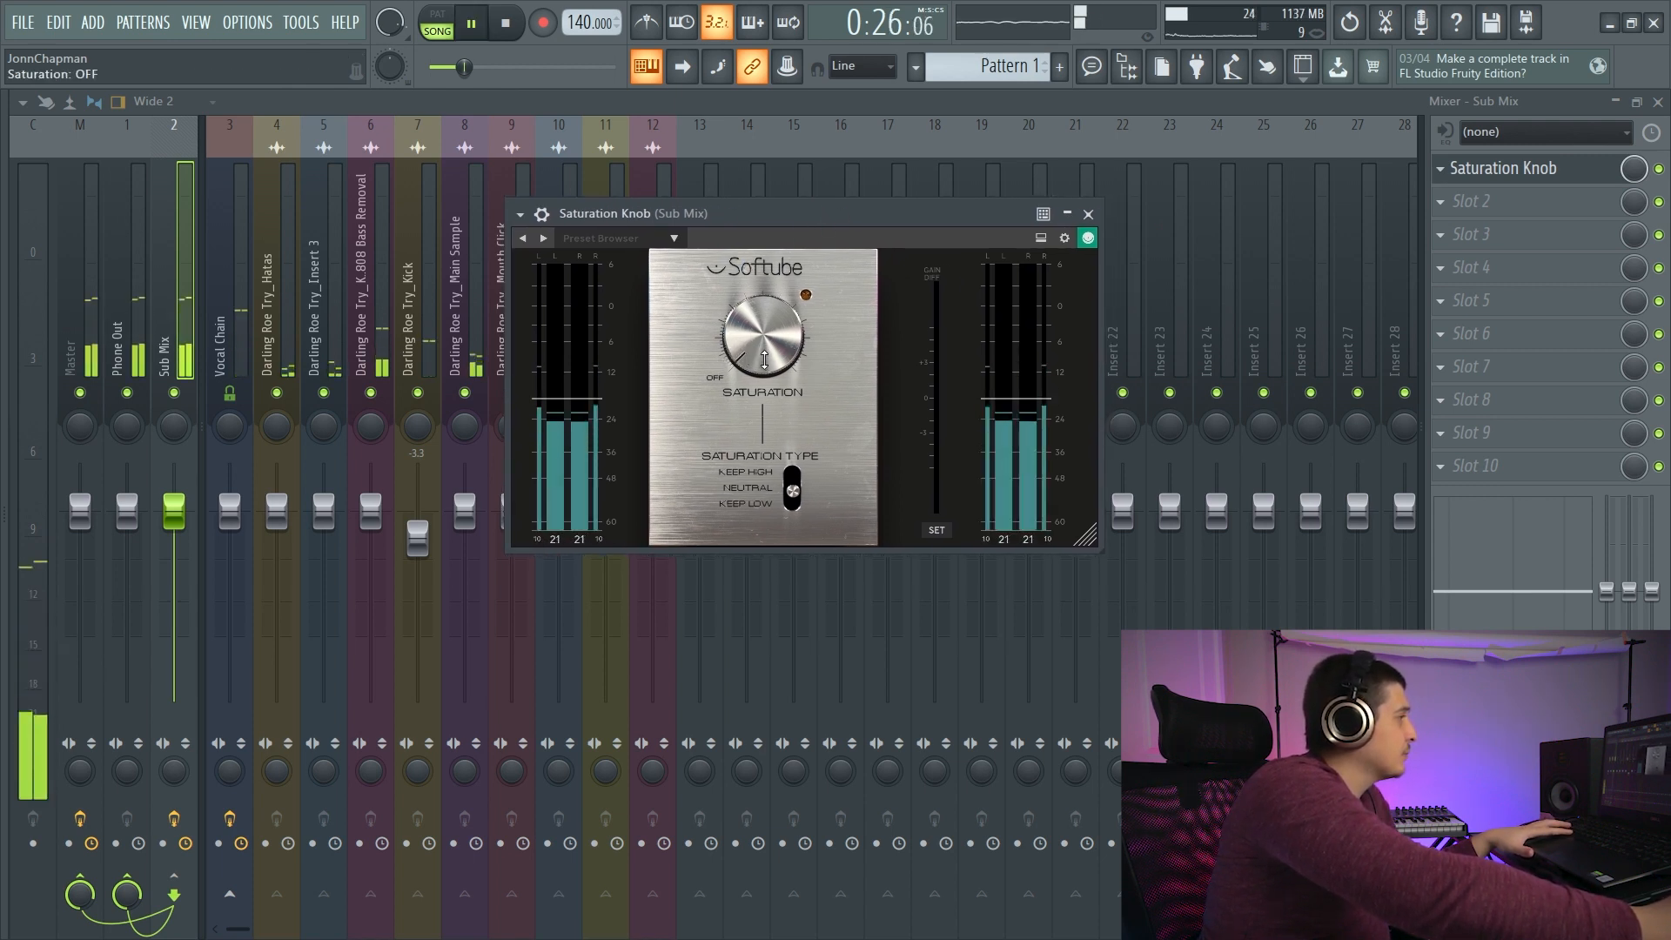
pyautogui.moveTo(754, 340); pyautogui.dragTo(752, 297)
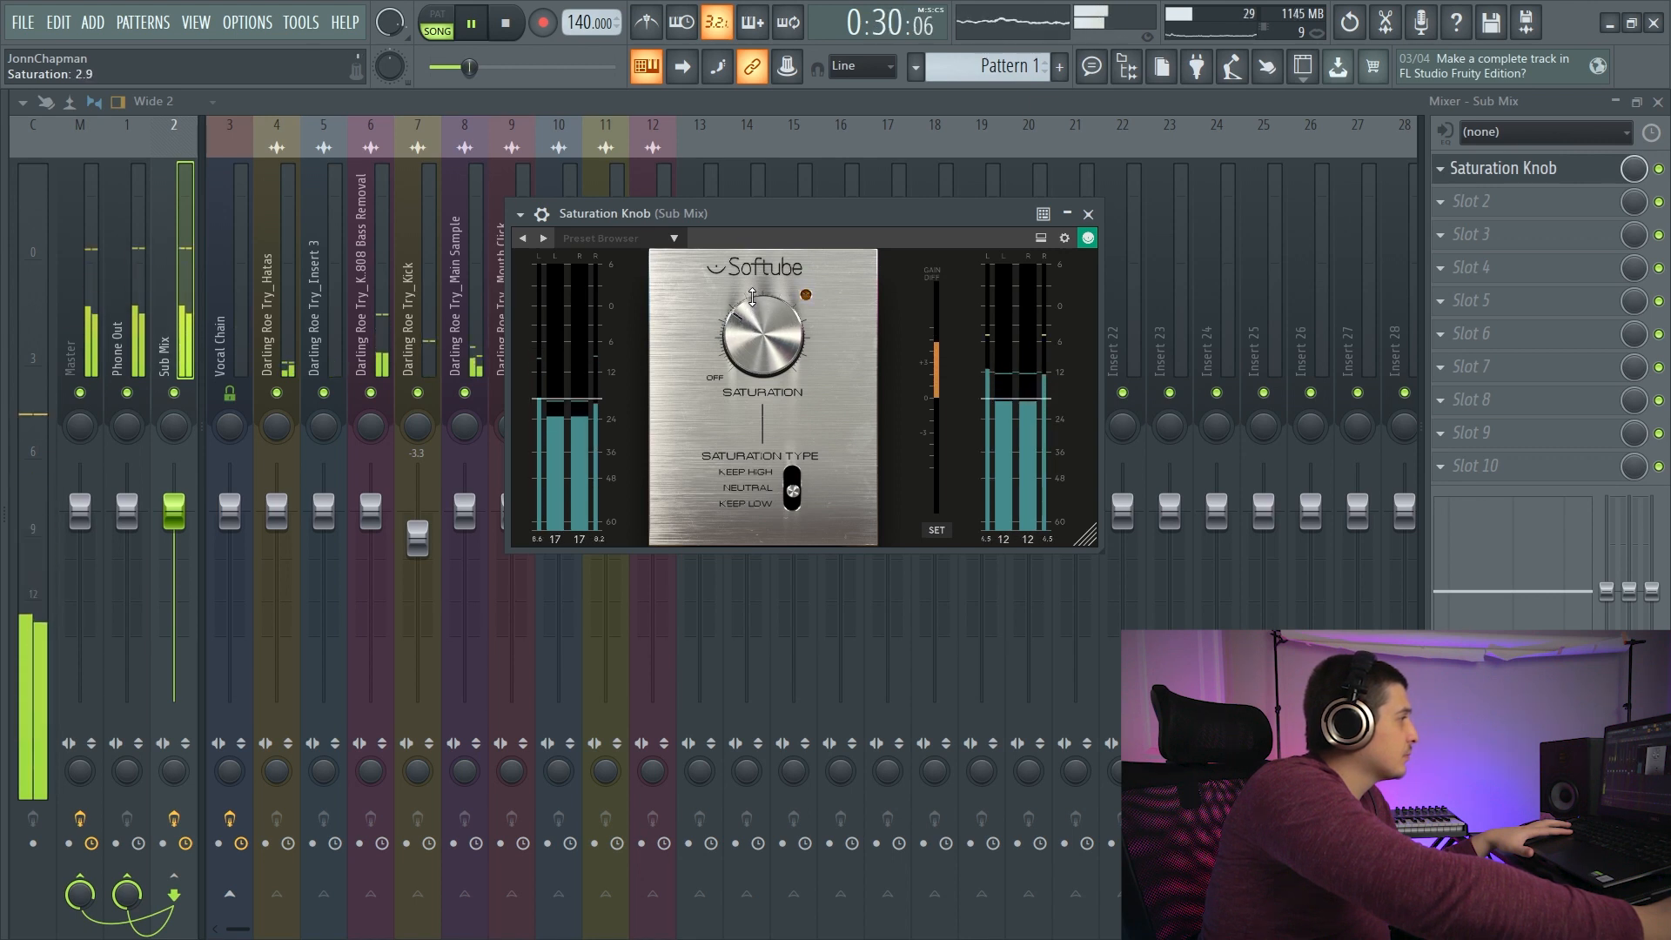
pyautogui.moveTo(794, 491); pyautogui.dragTo(794, 473)
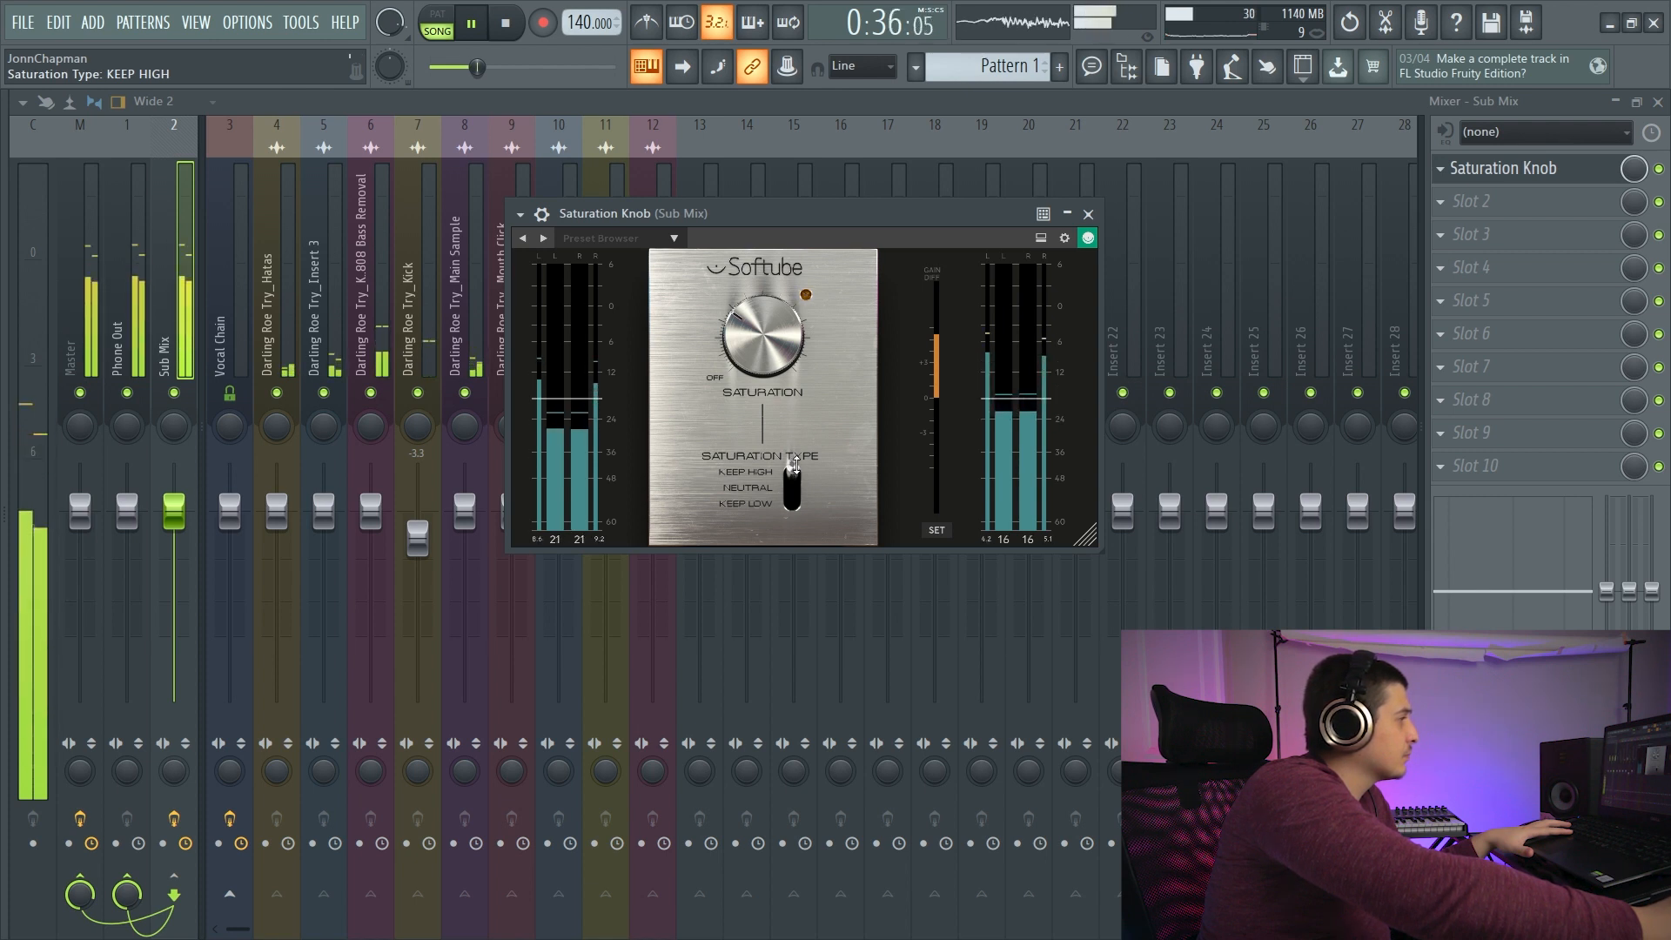
pyautogui.moveTo(795, 466); pyautogui.dragTo(807, 524)
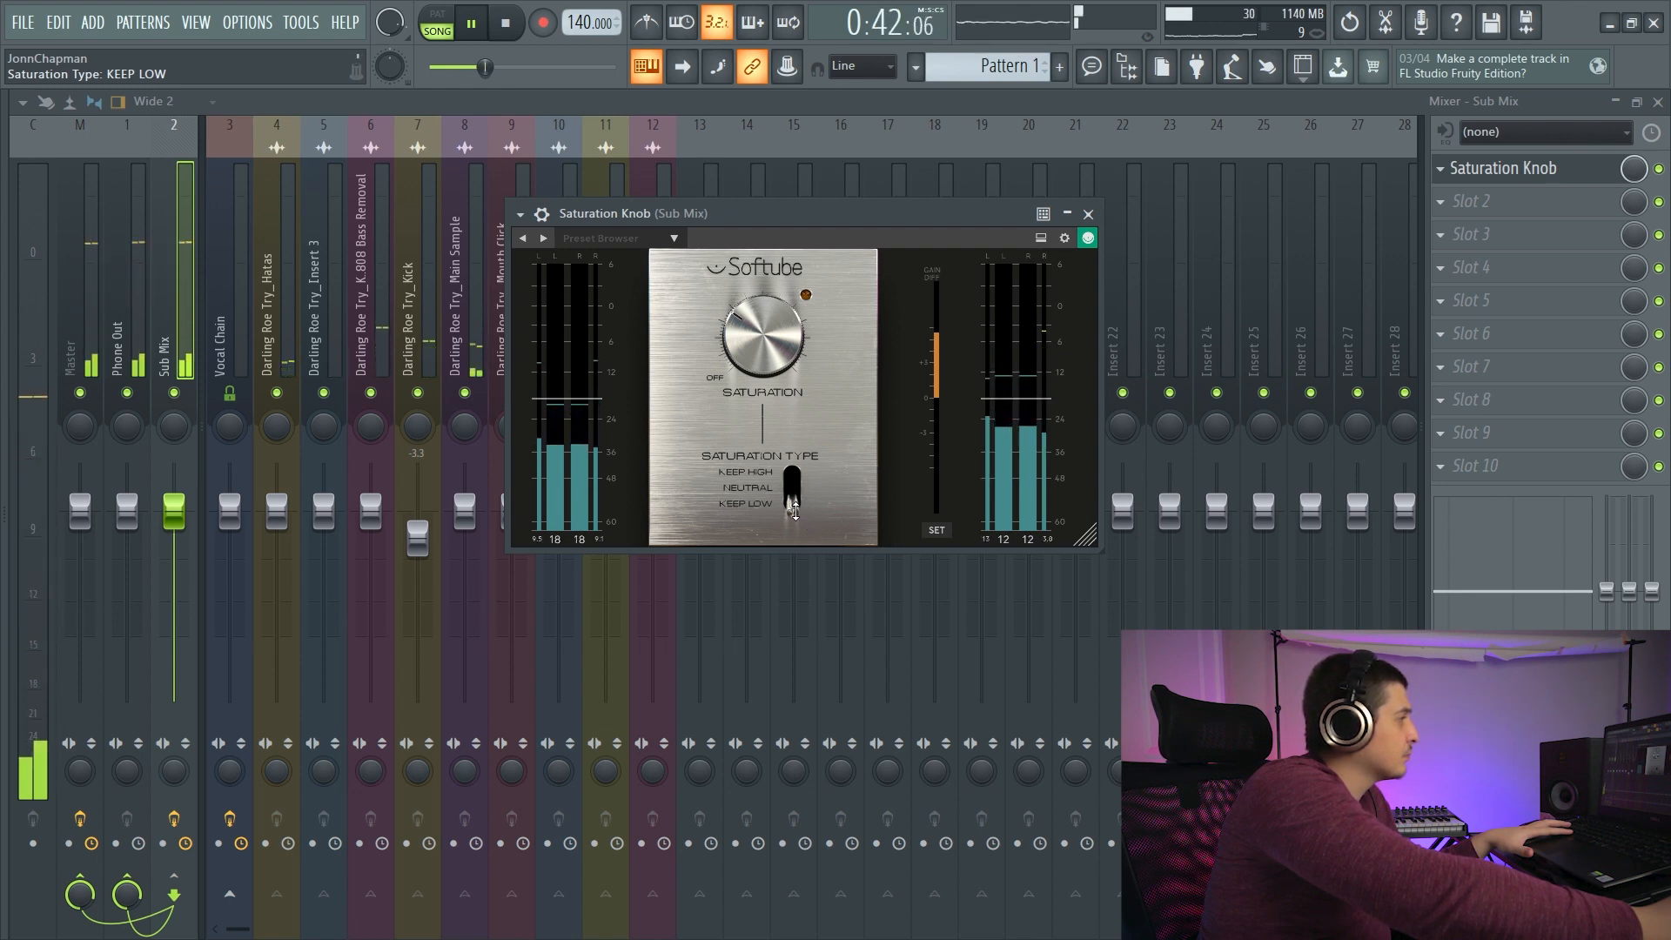
pyautogui.moveTo(793, 509); pyautogui.dragTo(792, 445)
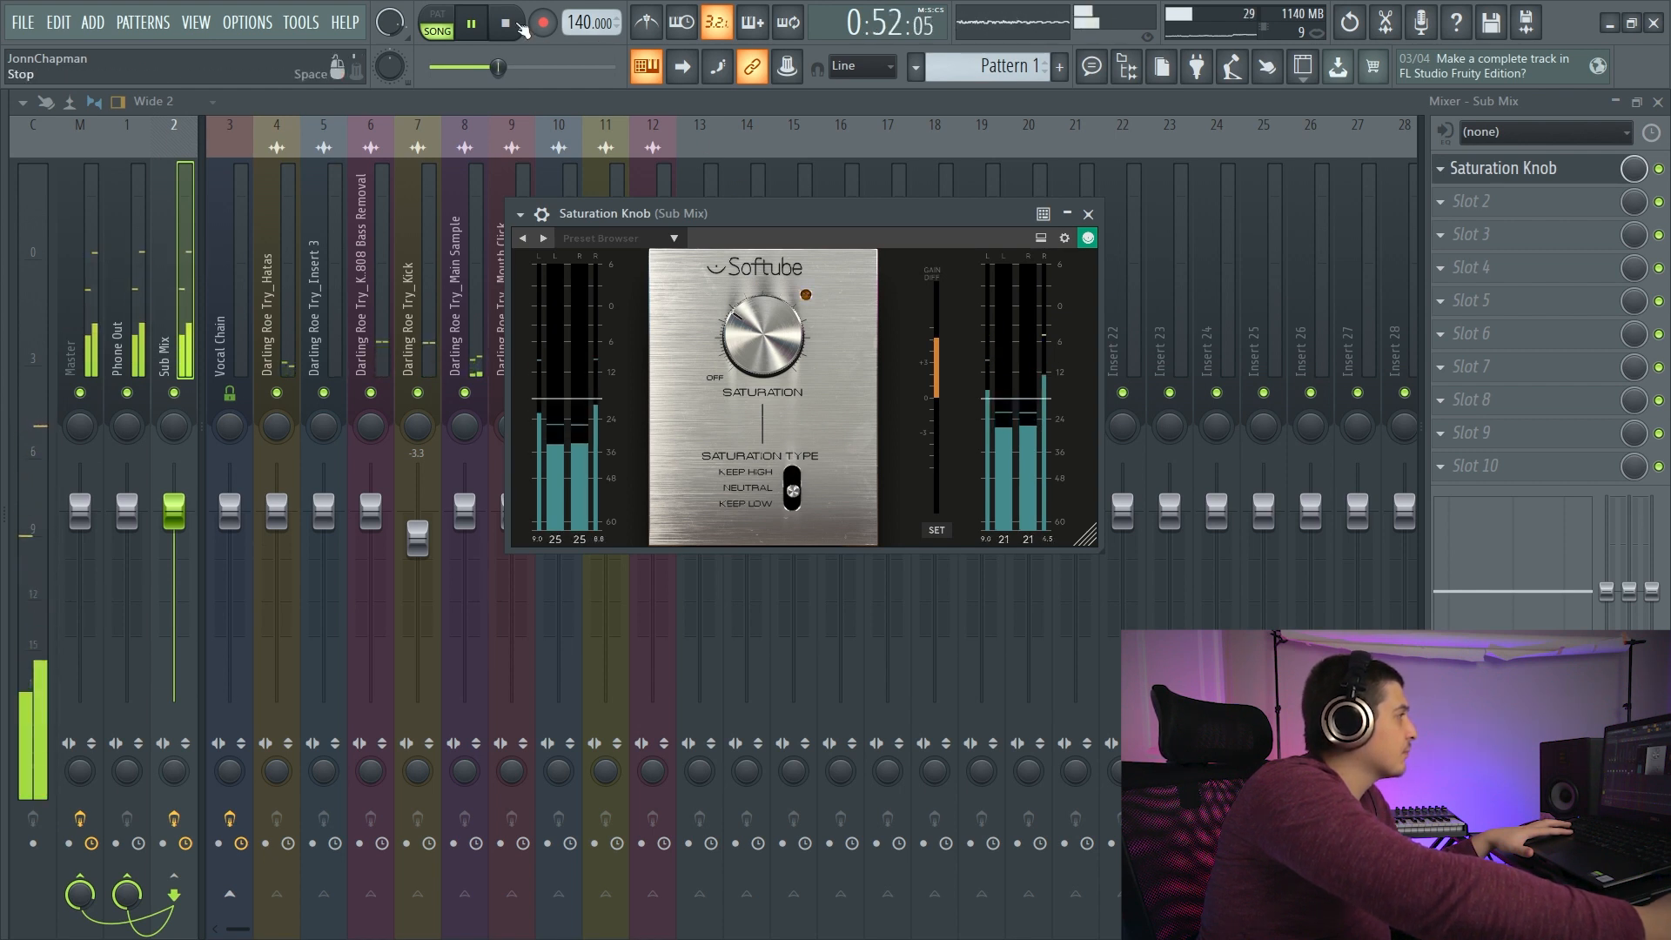
pyautogui.press('space')
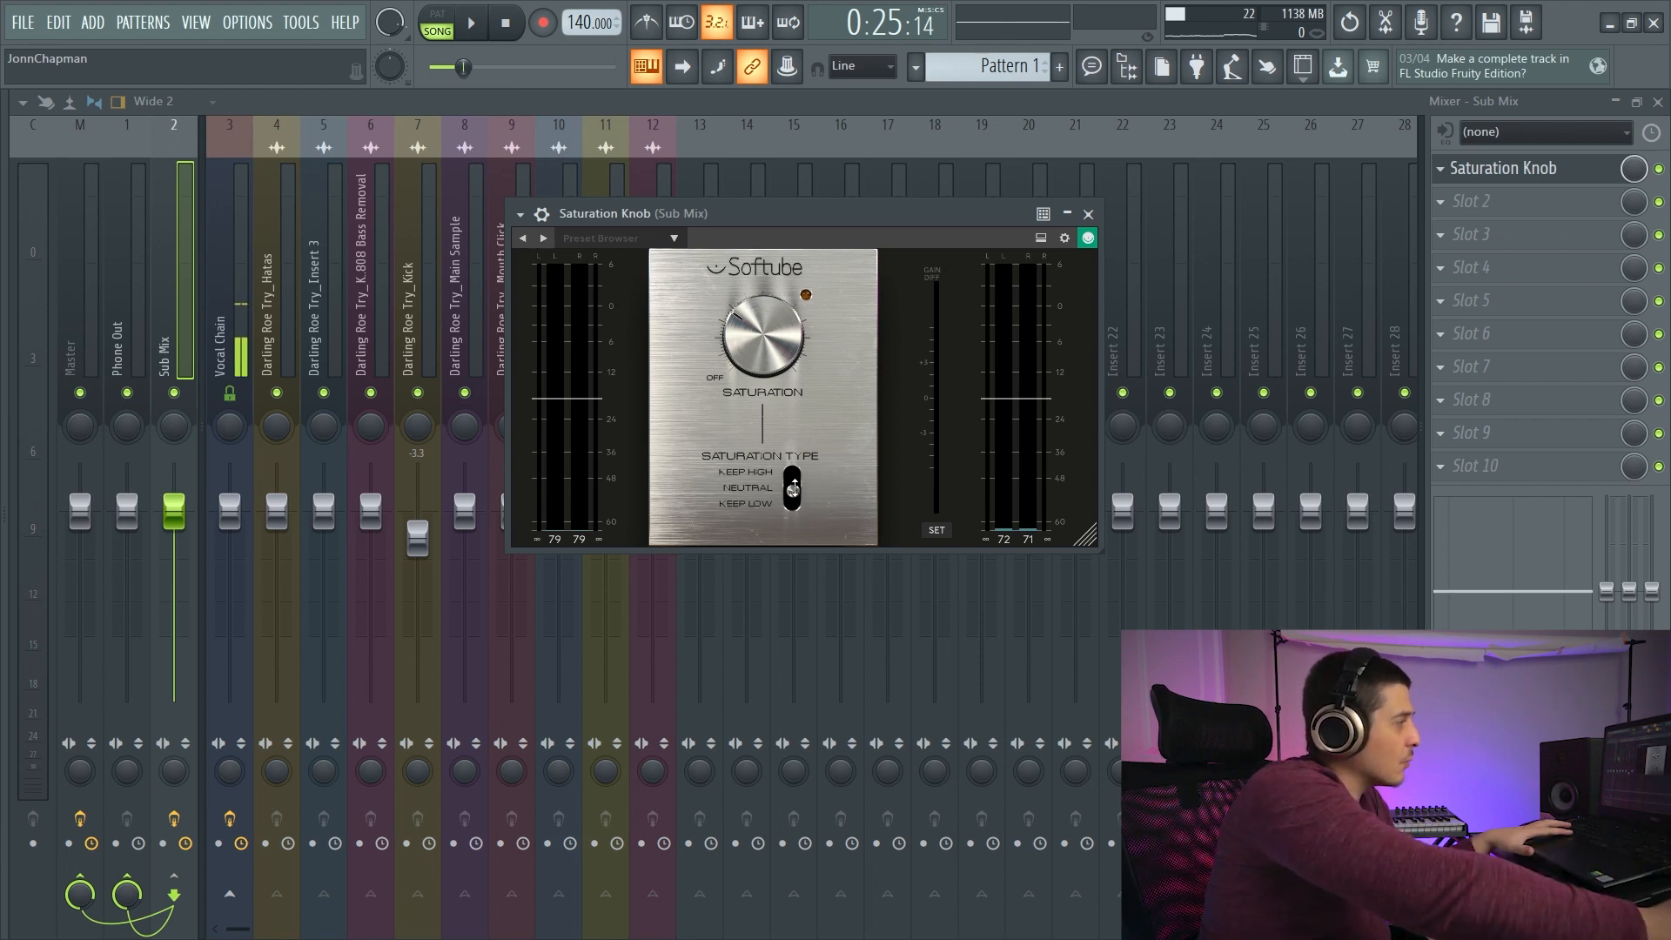
# - Replay the mix to compare the Keep High and Keep Low saturation types, and return the type to Neutral
pyautogui.press('space')
pyautogui.moveTo(794, 488); pyautogui.dragTo(808, 455)
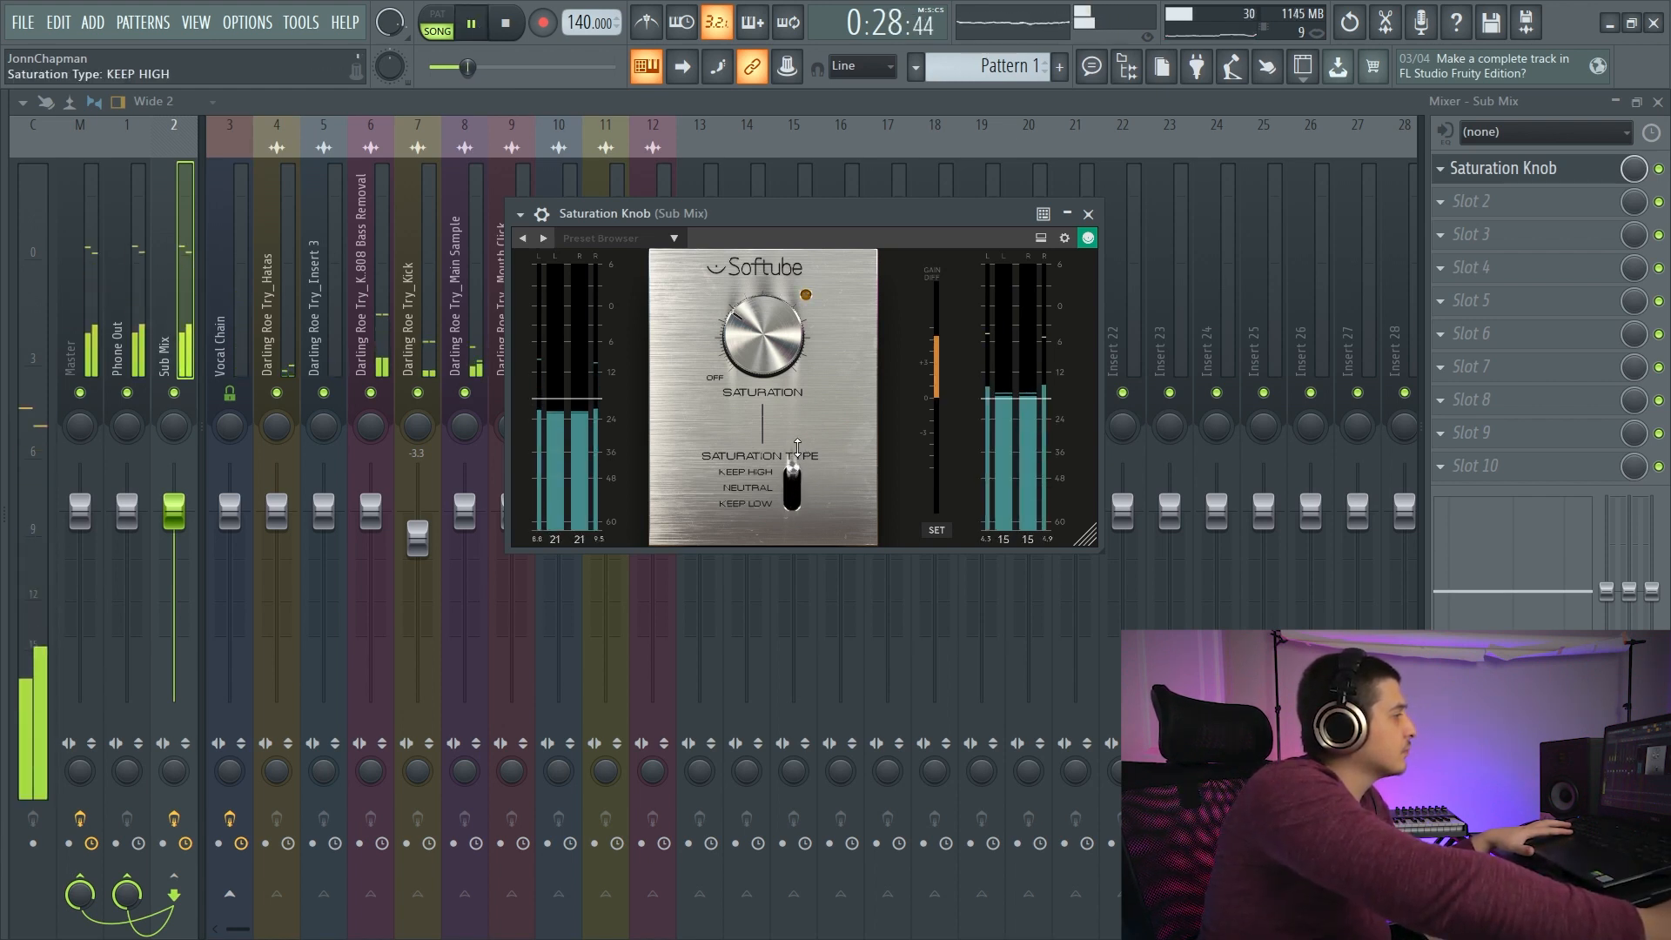
pyautogui.moveTo(793, 467); pyautogui.dragTo(797, 514)
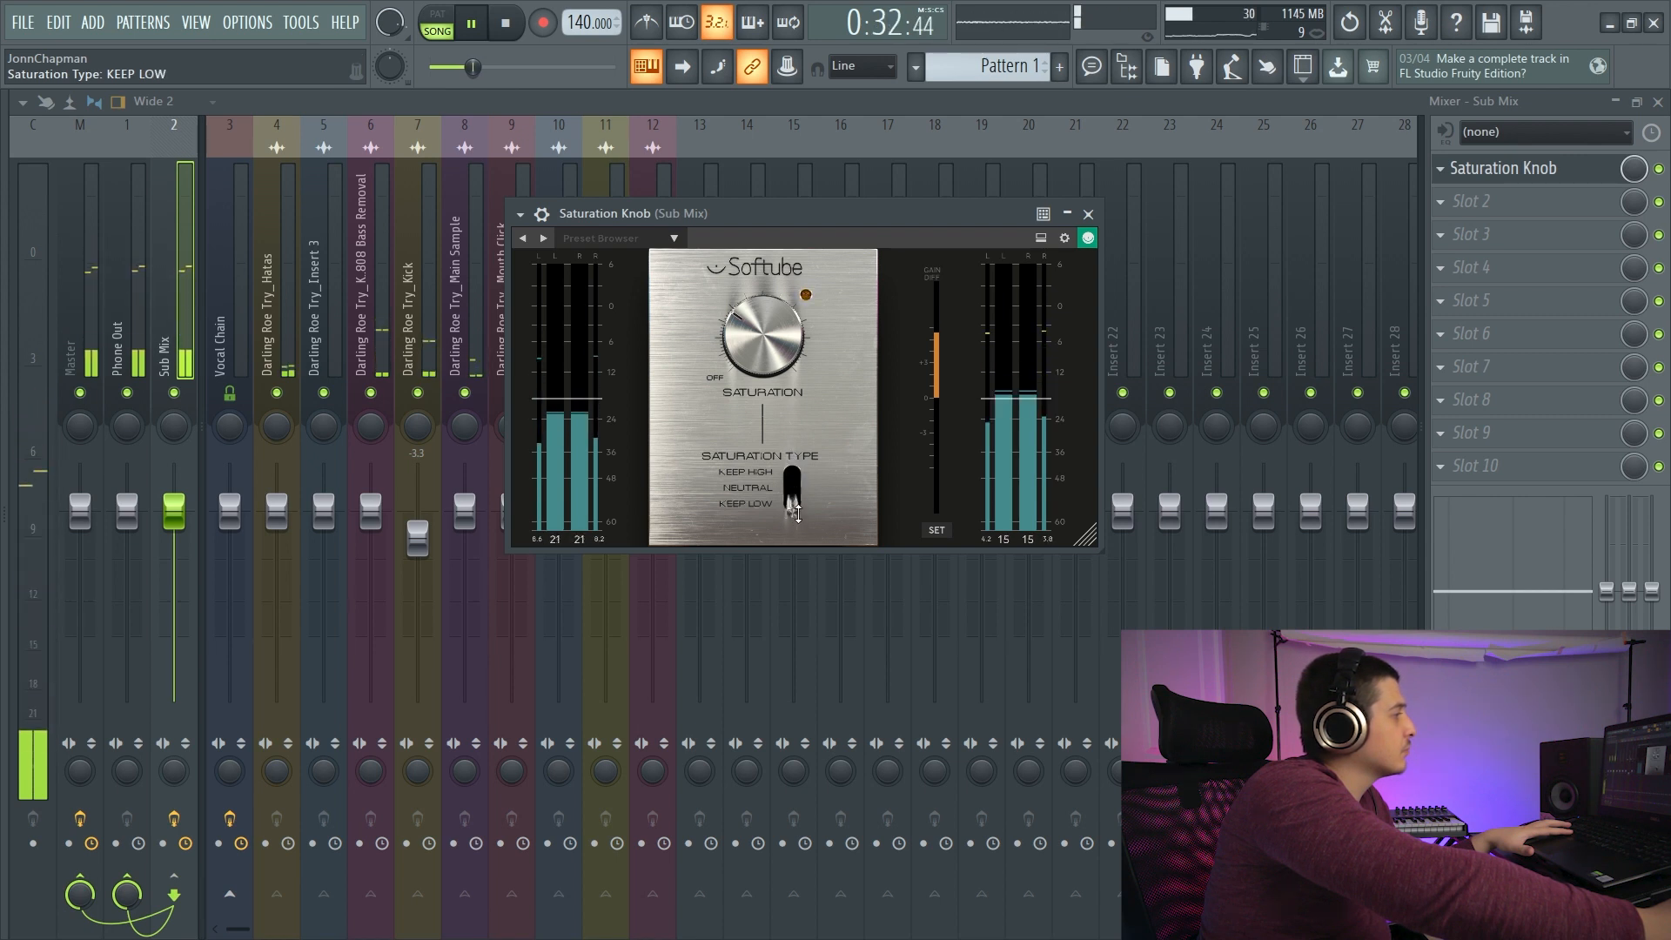
pyautogui.moveTo(797, 514)
pyautogui.mouseDown()
pyautogui.moveTo(791, 471)
pyautogui.moveTo(793, 498)
pyautogui.mouseUp()
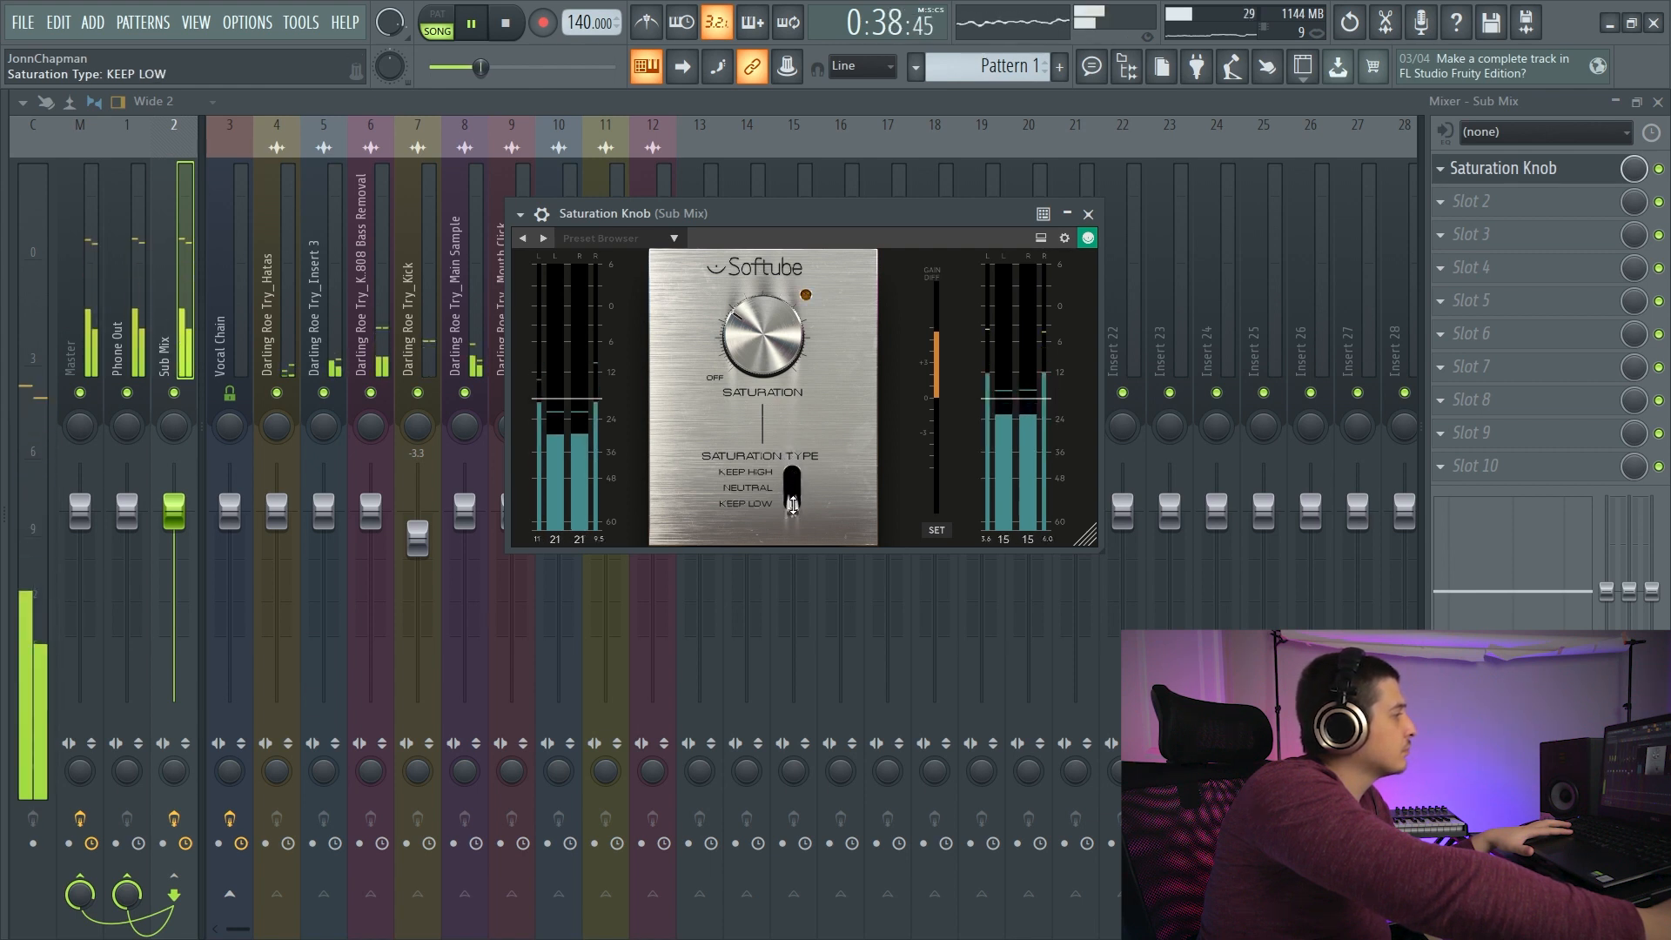
pyautogui.moveTo(793, 504); pyautogui.dragTo(787, 463)
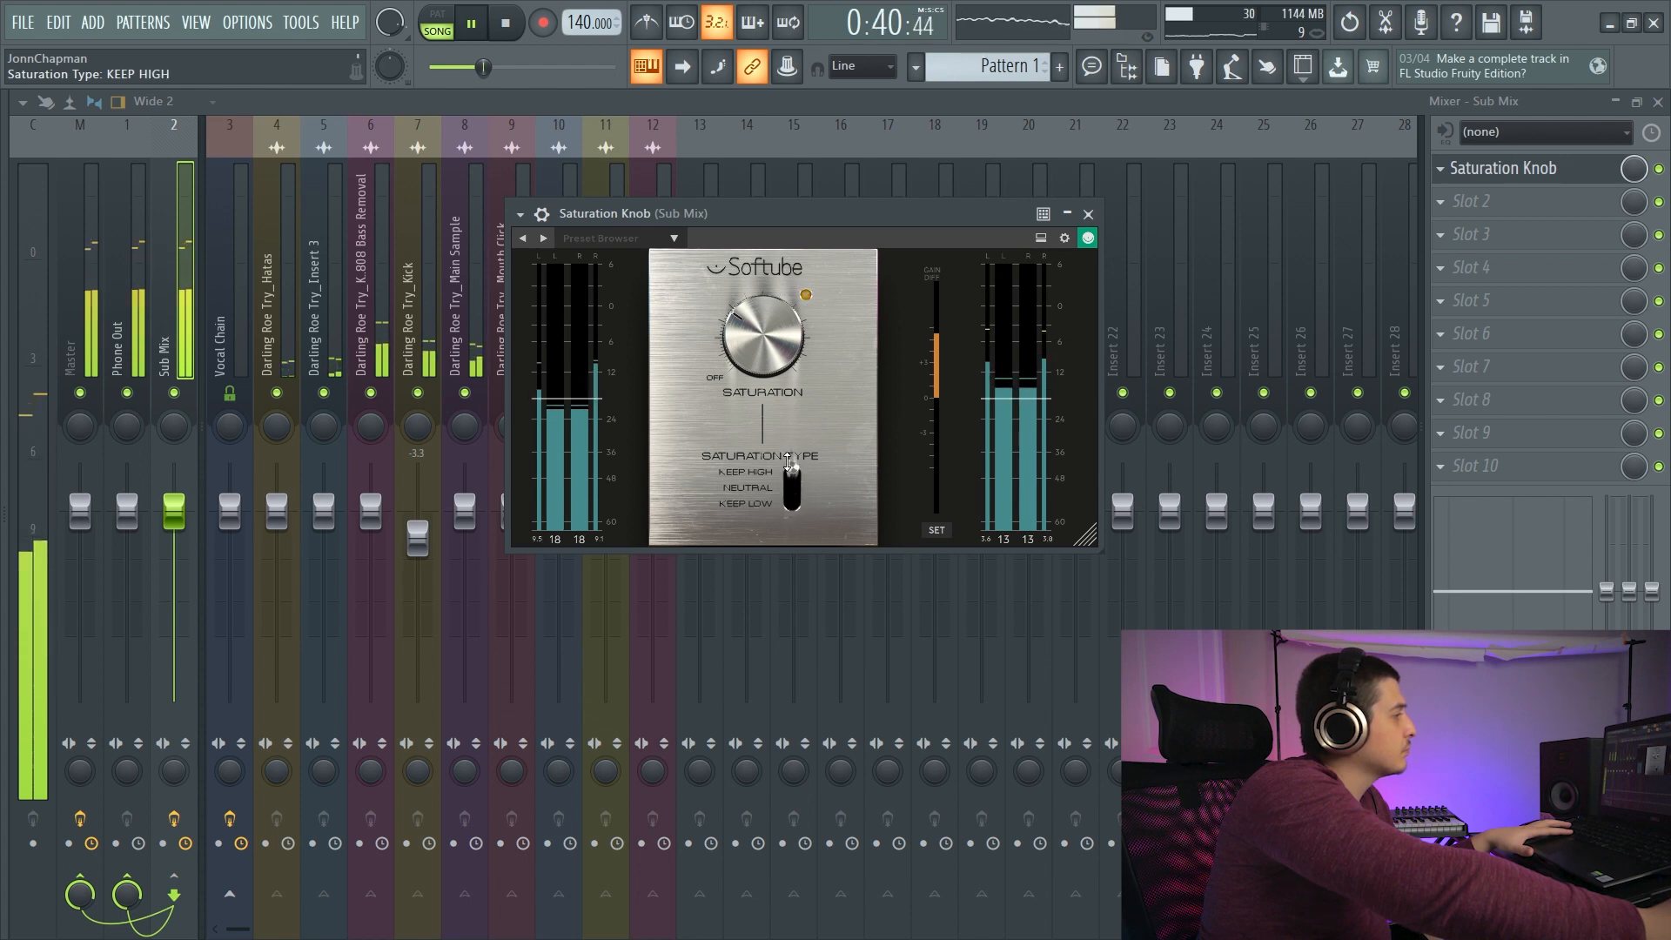
pyautogui.click(511, 30)
pyautogui.click(791, 490)
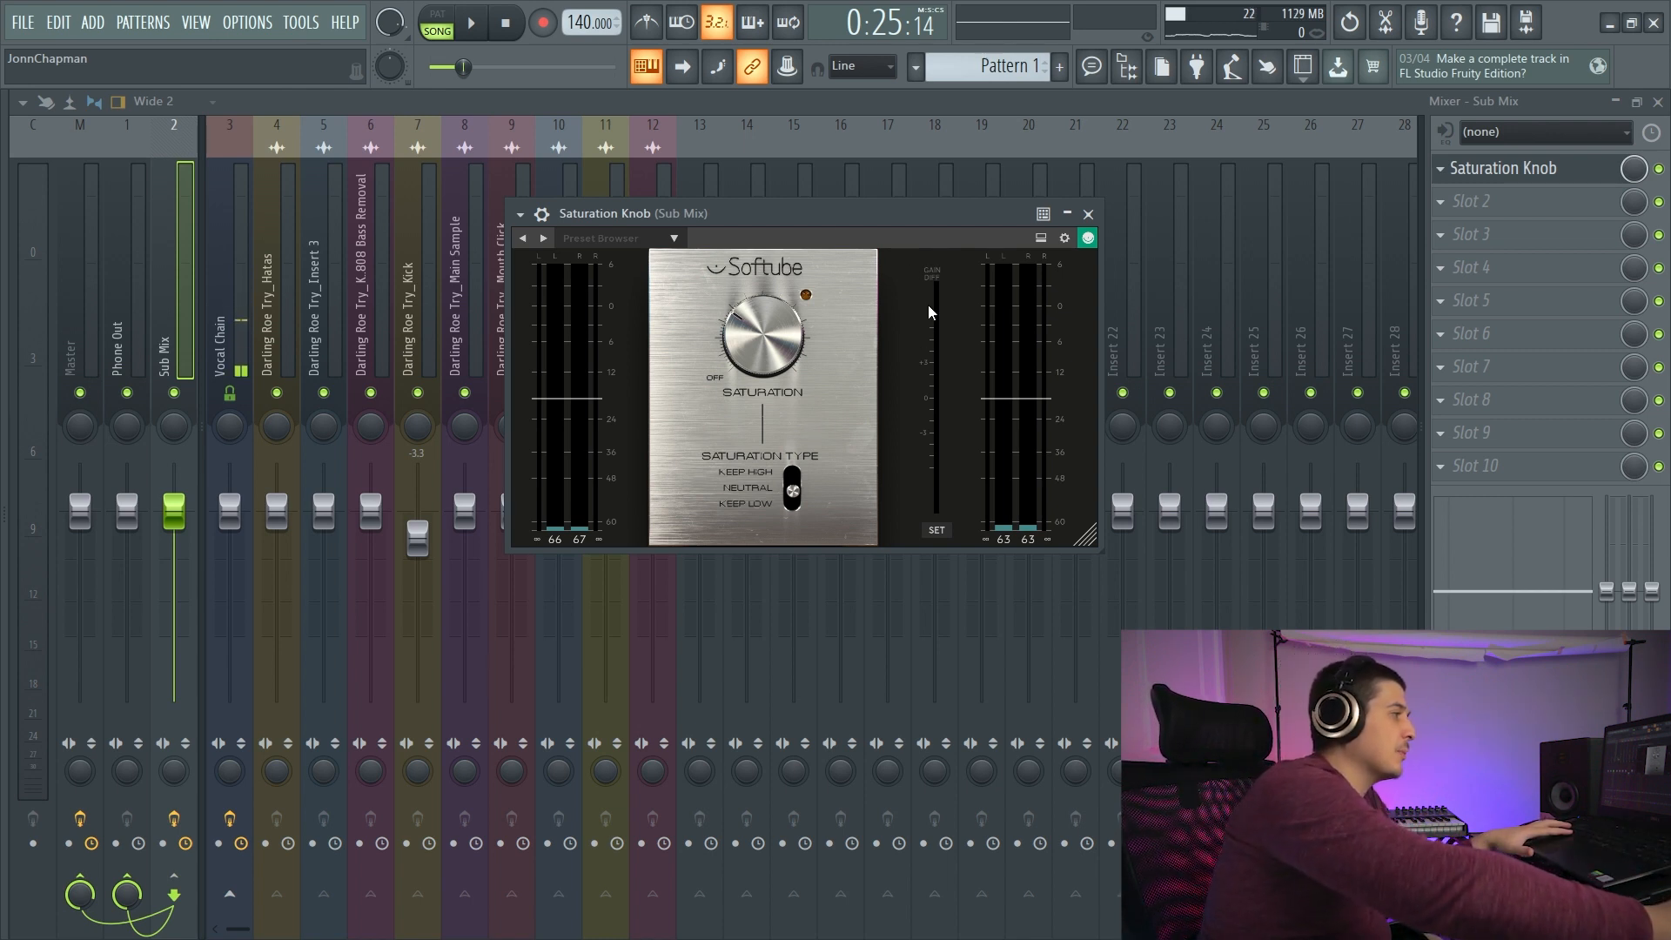
# - Reposition the Saturation Knob window and audition the saturation amount and bypass on the Sub Mix during playback
pyautogui.moveTo(937, 214); pyautogui.dragTo(919, 226)
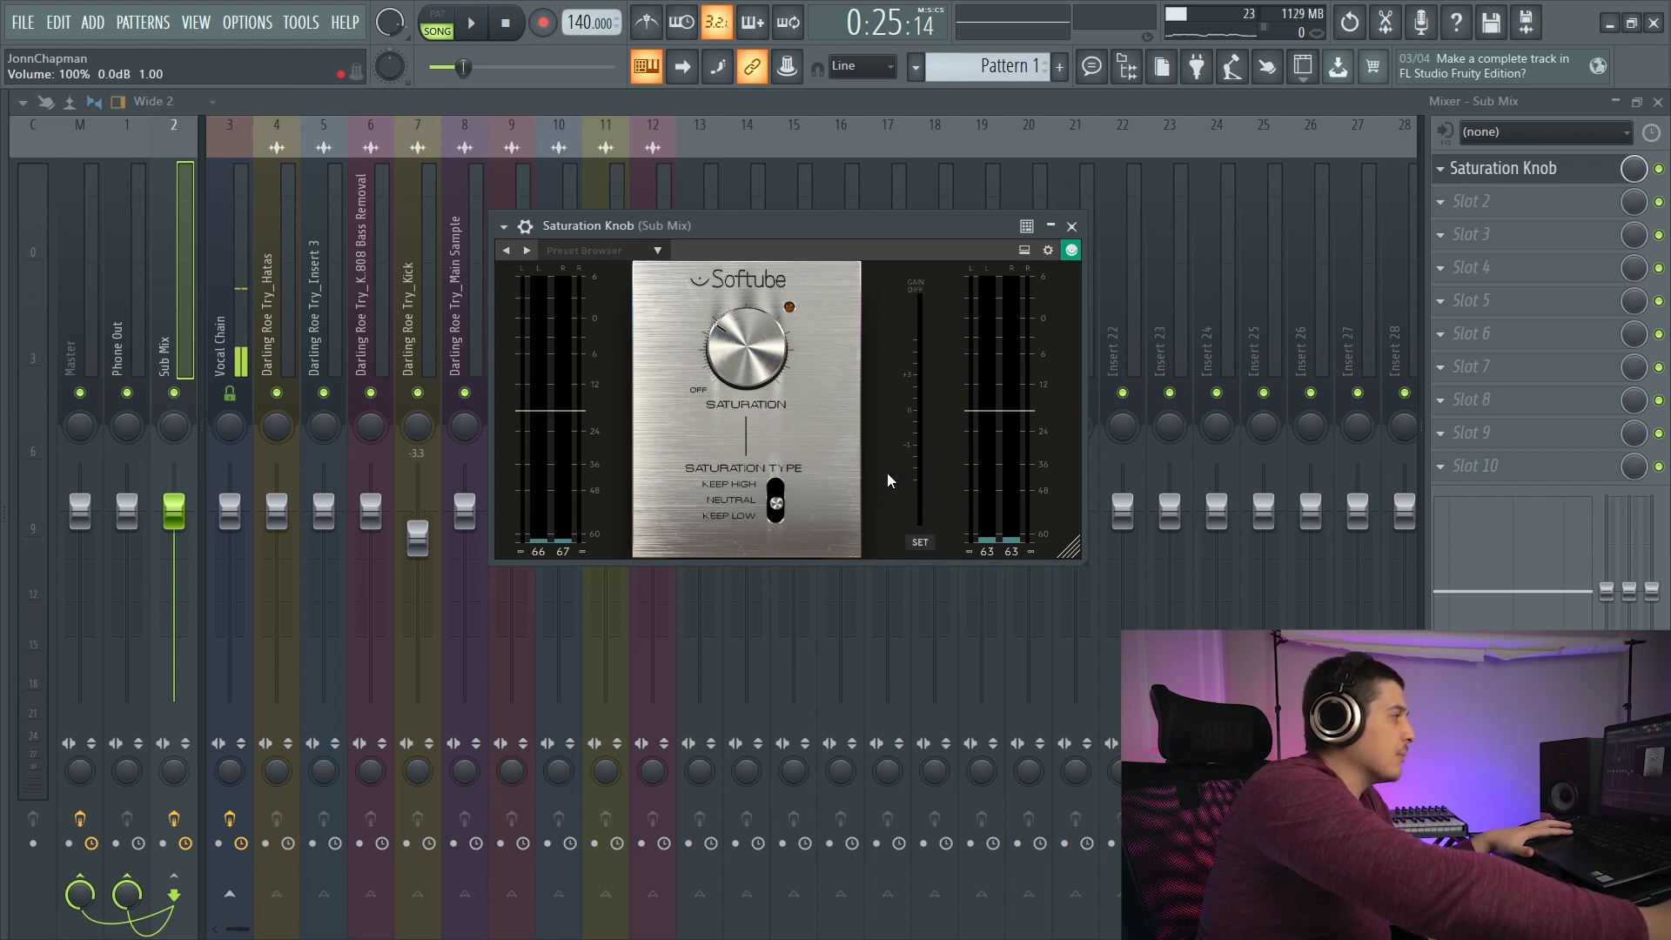
pyautogui.press('space')
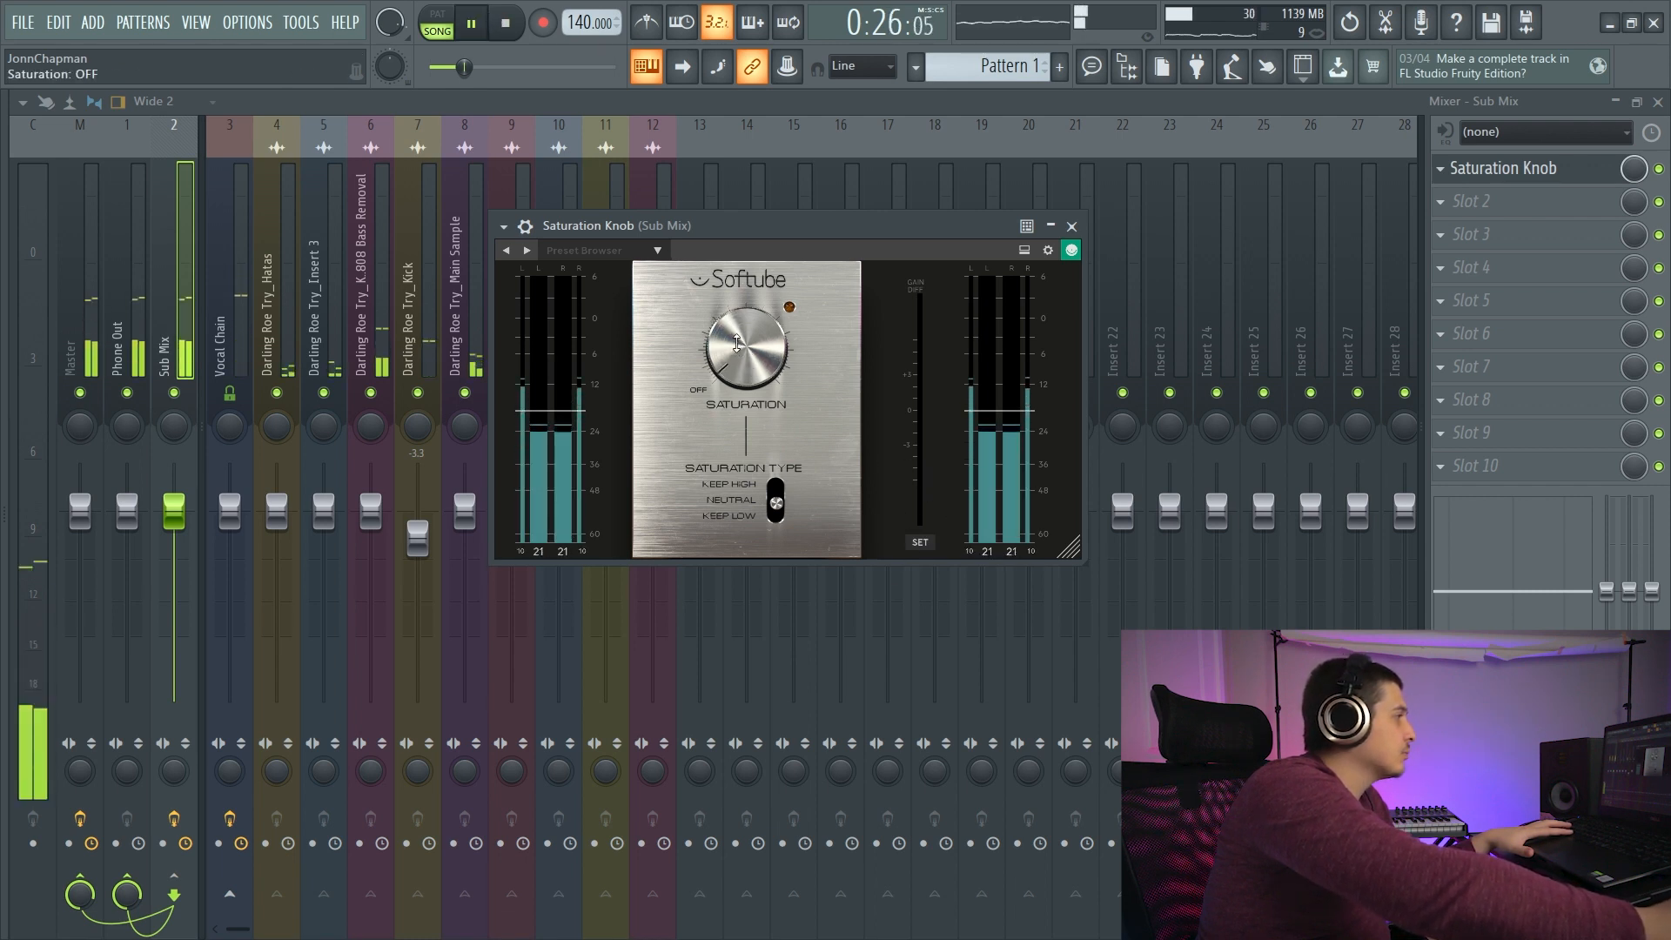
pyautogui.moveTo(725, 295); pyautogui.dragTo(713, 283)
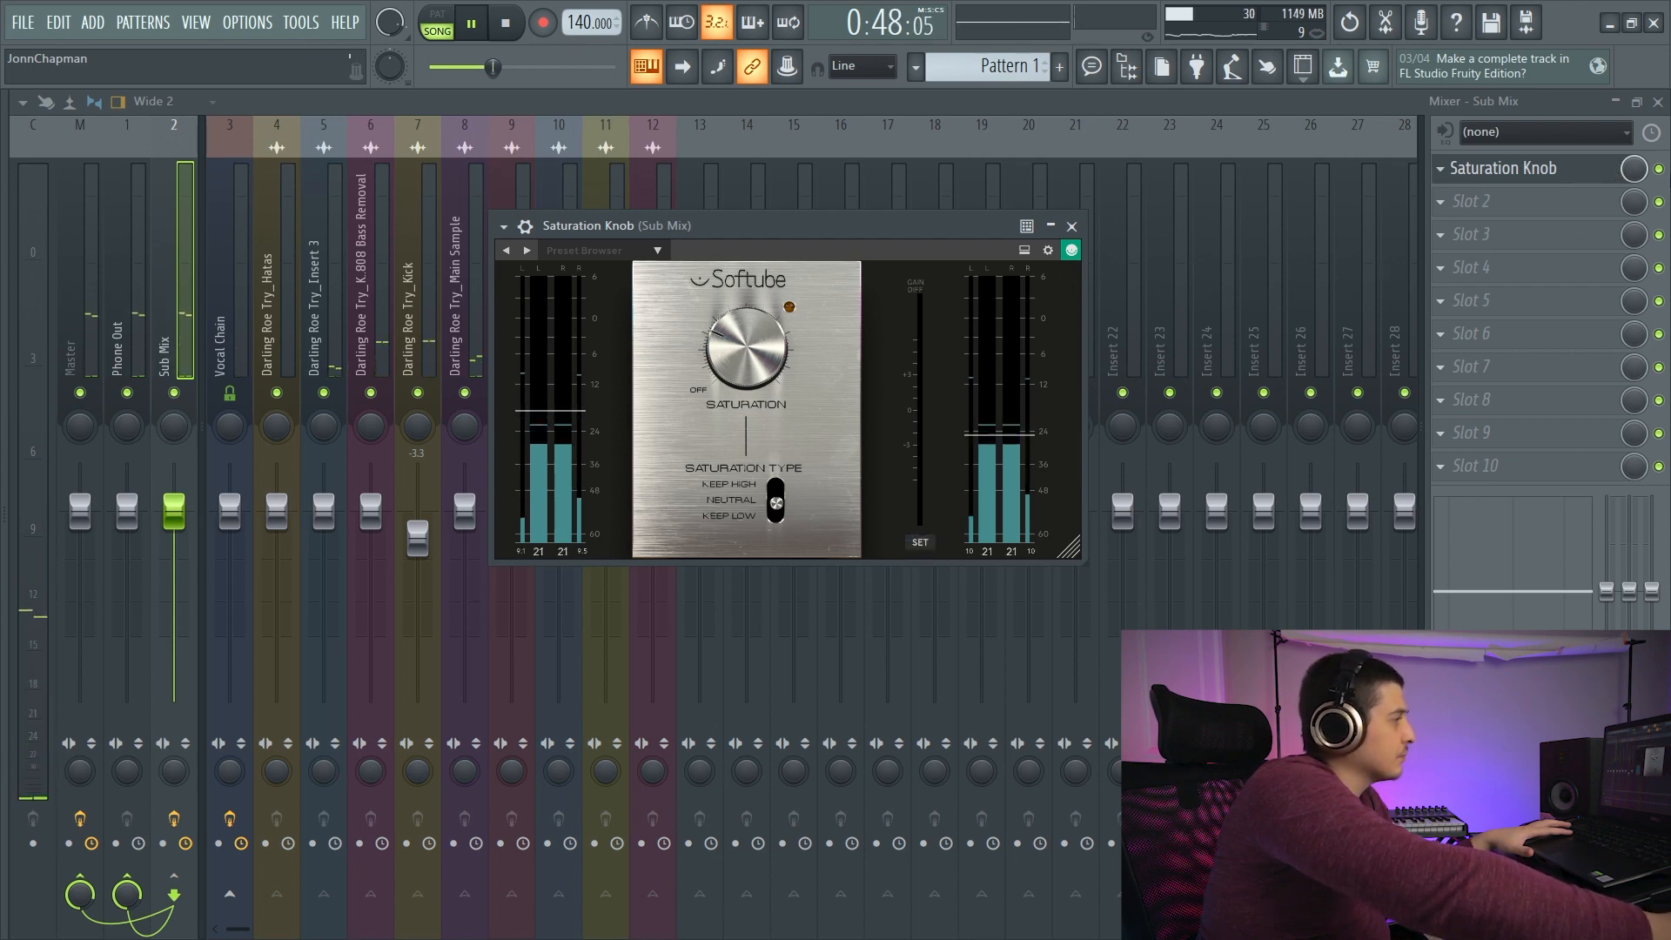
pyautogui.click(1659, 169)
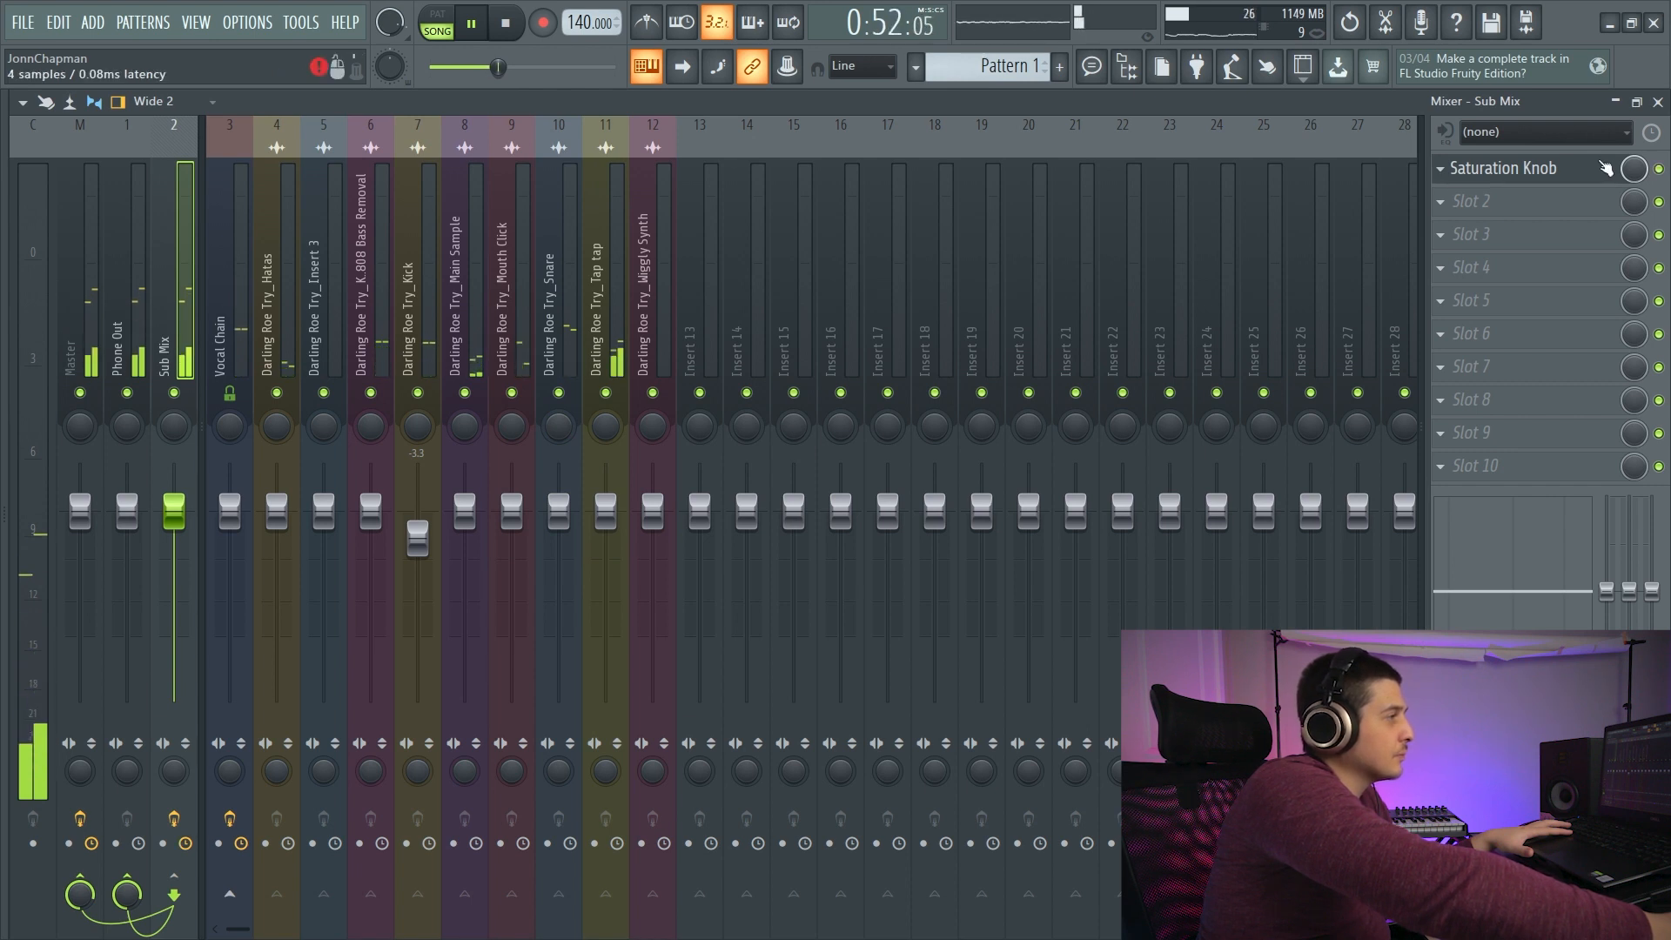
pyautogui.press('space')
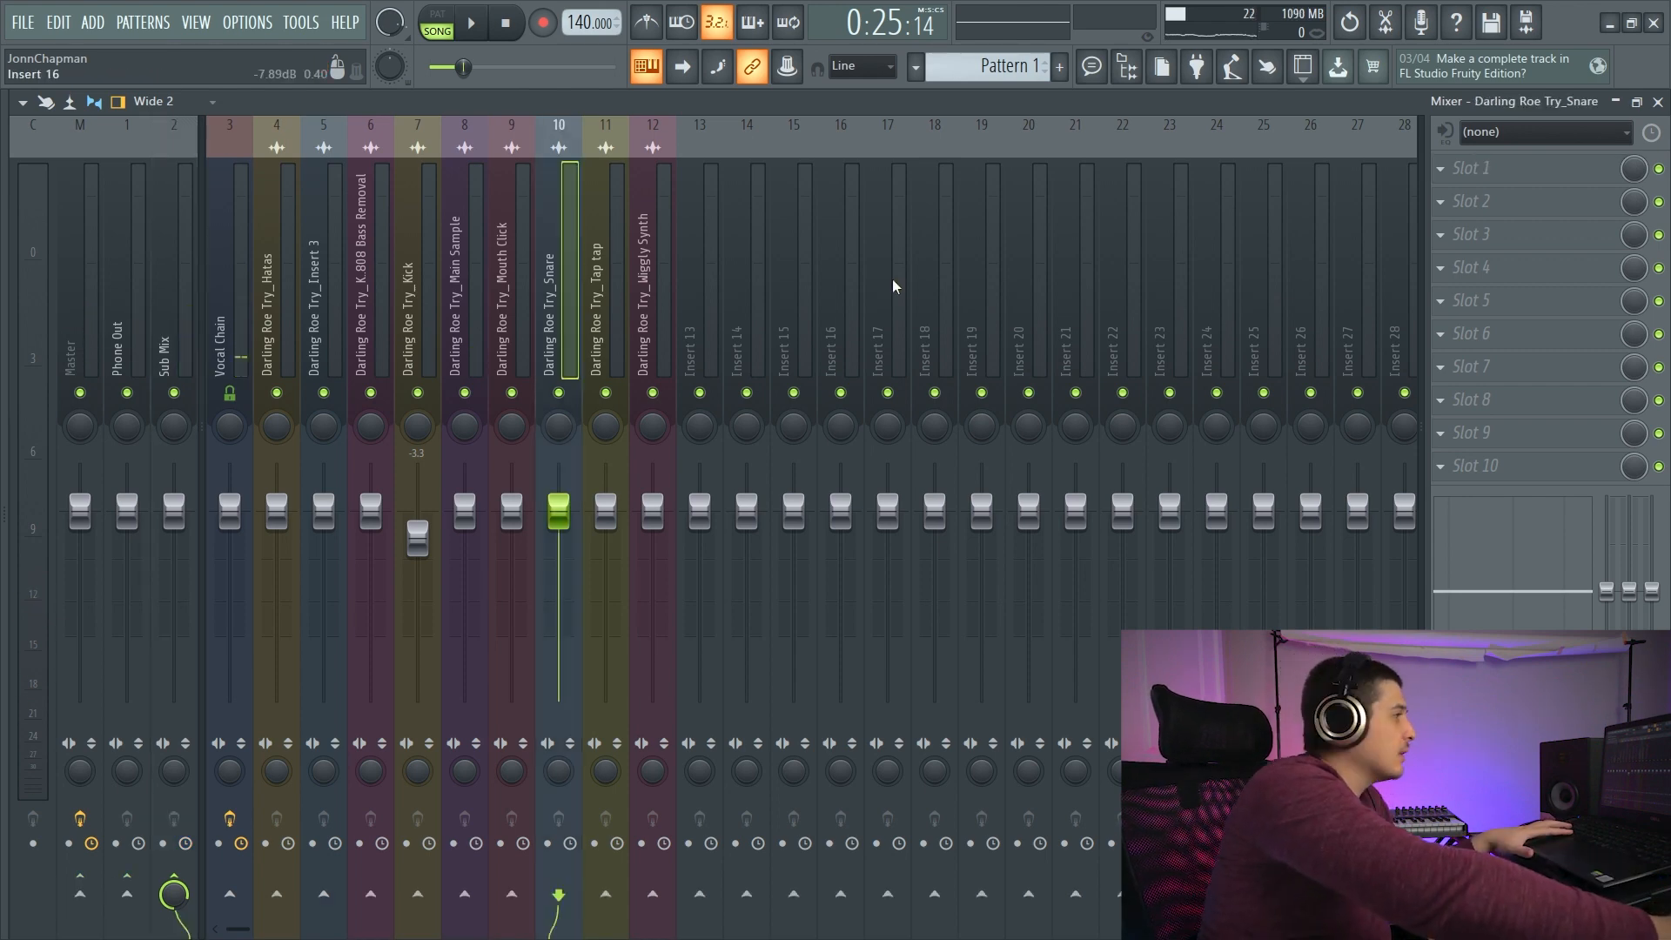
# - Load OTT in the first effect slot of the Snare track and reposition its window
pyautogui.click(1446, 172)
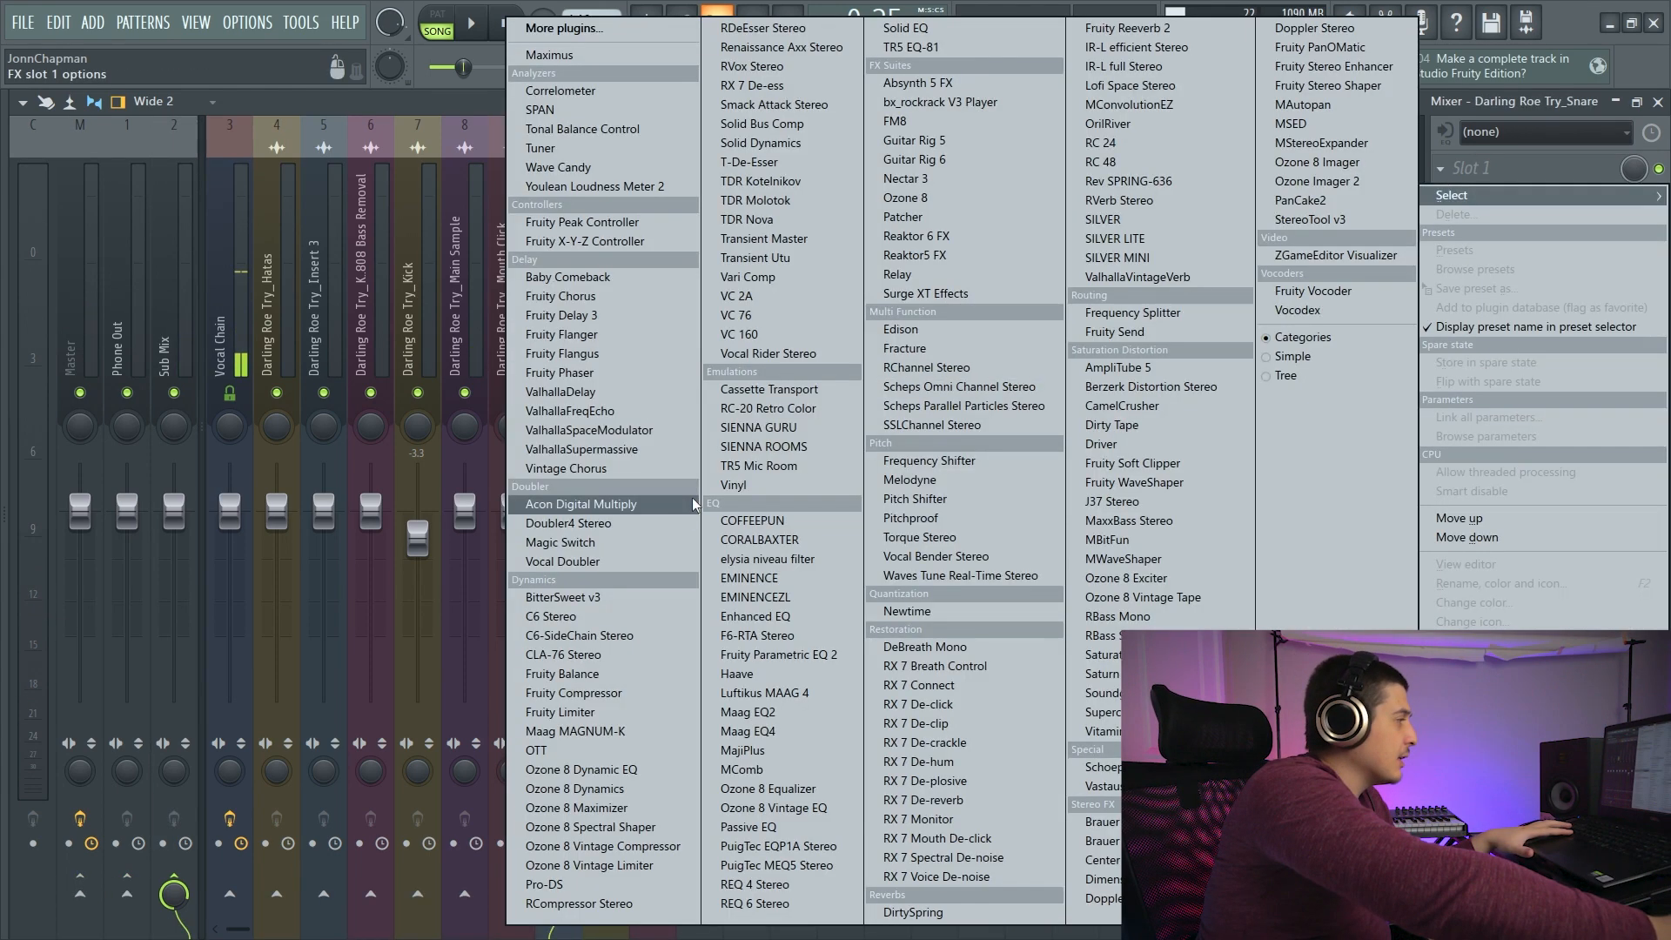
pyautogui.click(602, 752)
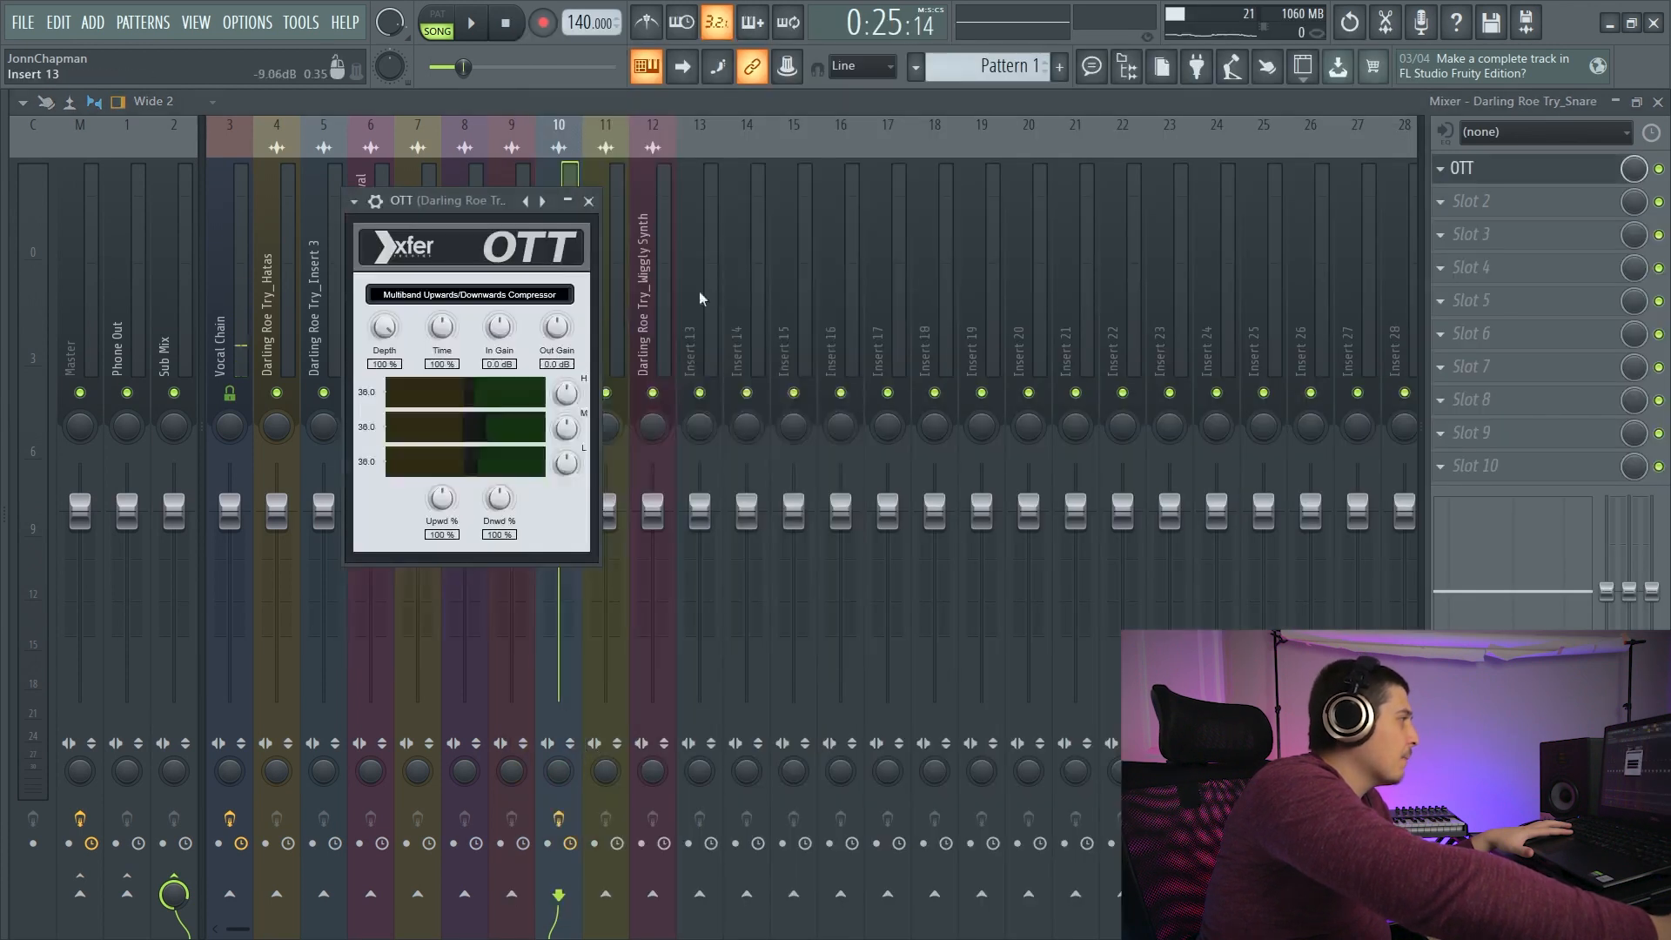
pyautogui.moveTo(462, 219); pyautogui.dragTo(962, 197)
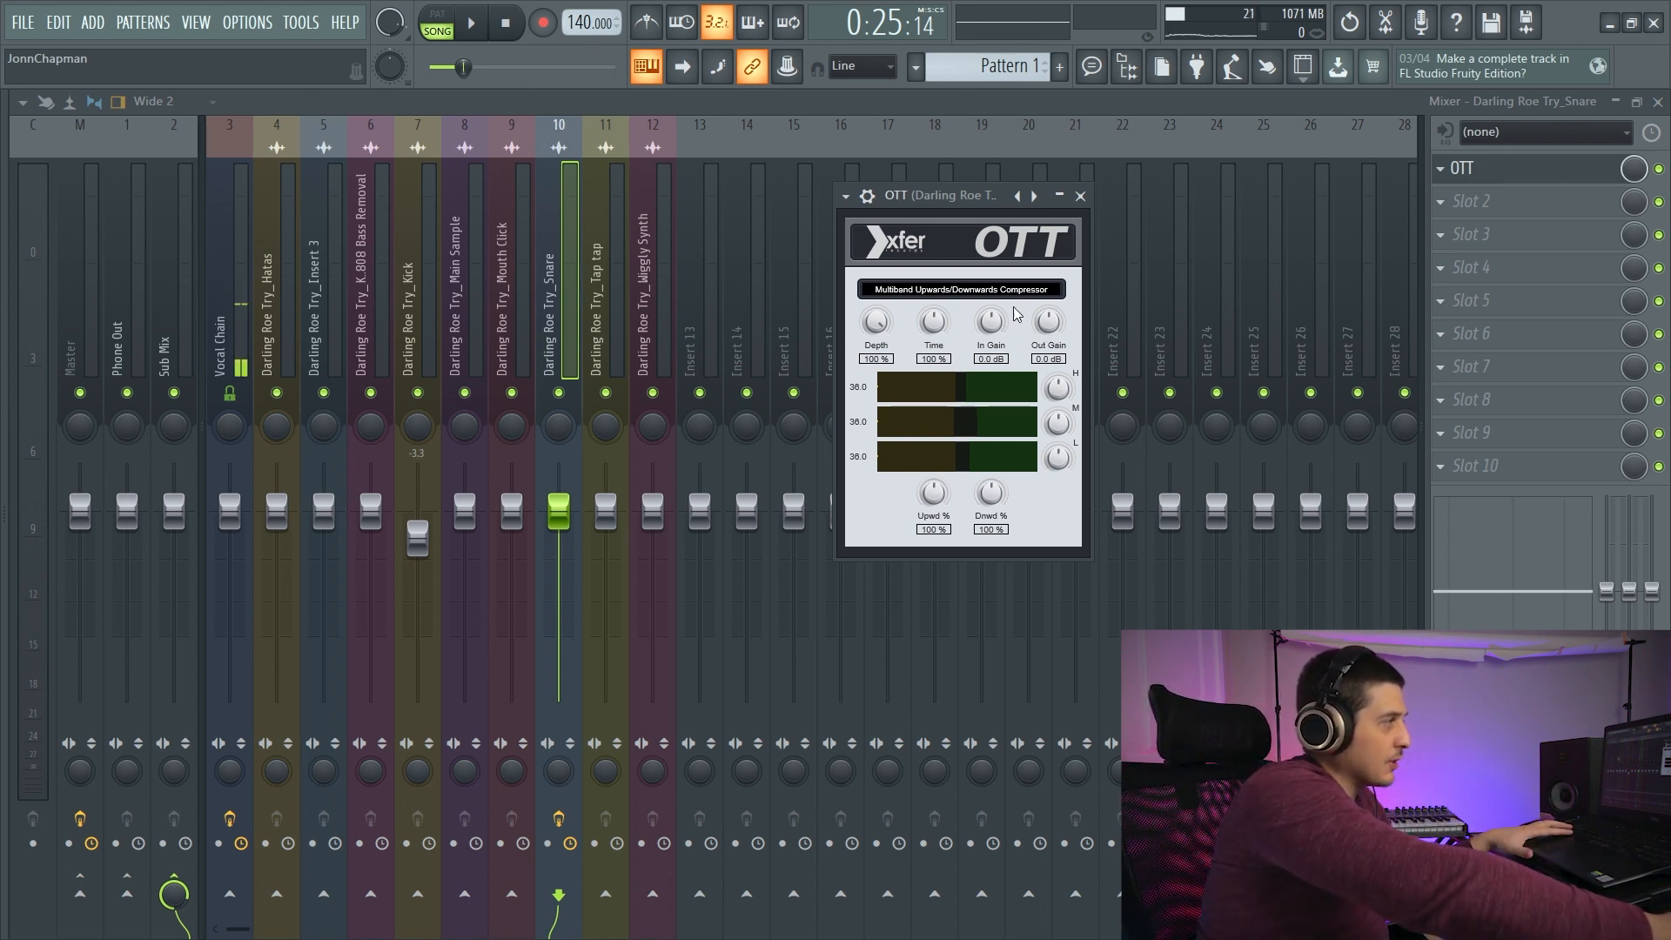
pyautogui.moveTo(939, 197); pyautogui.dragTo(848, 238)
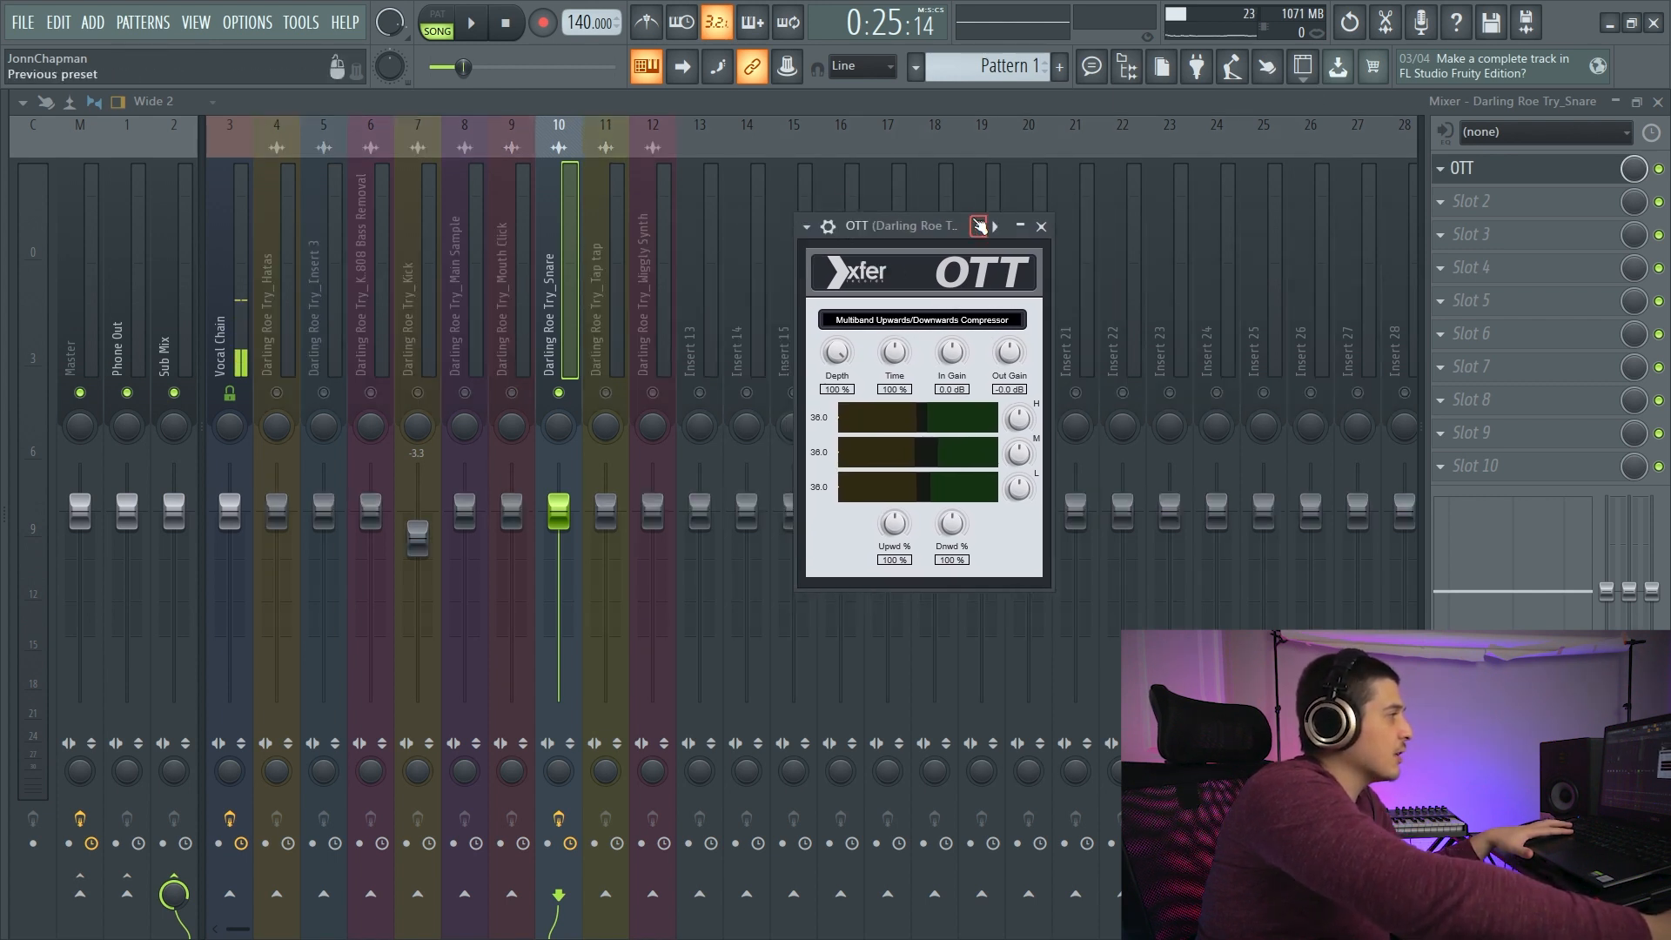
pyautogui.moveTo(979, 226); pyautogui.dragTo(1004, 212)
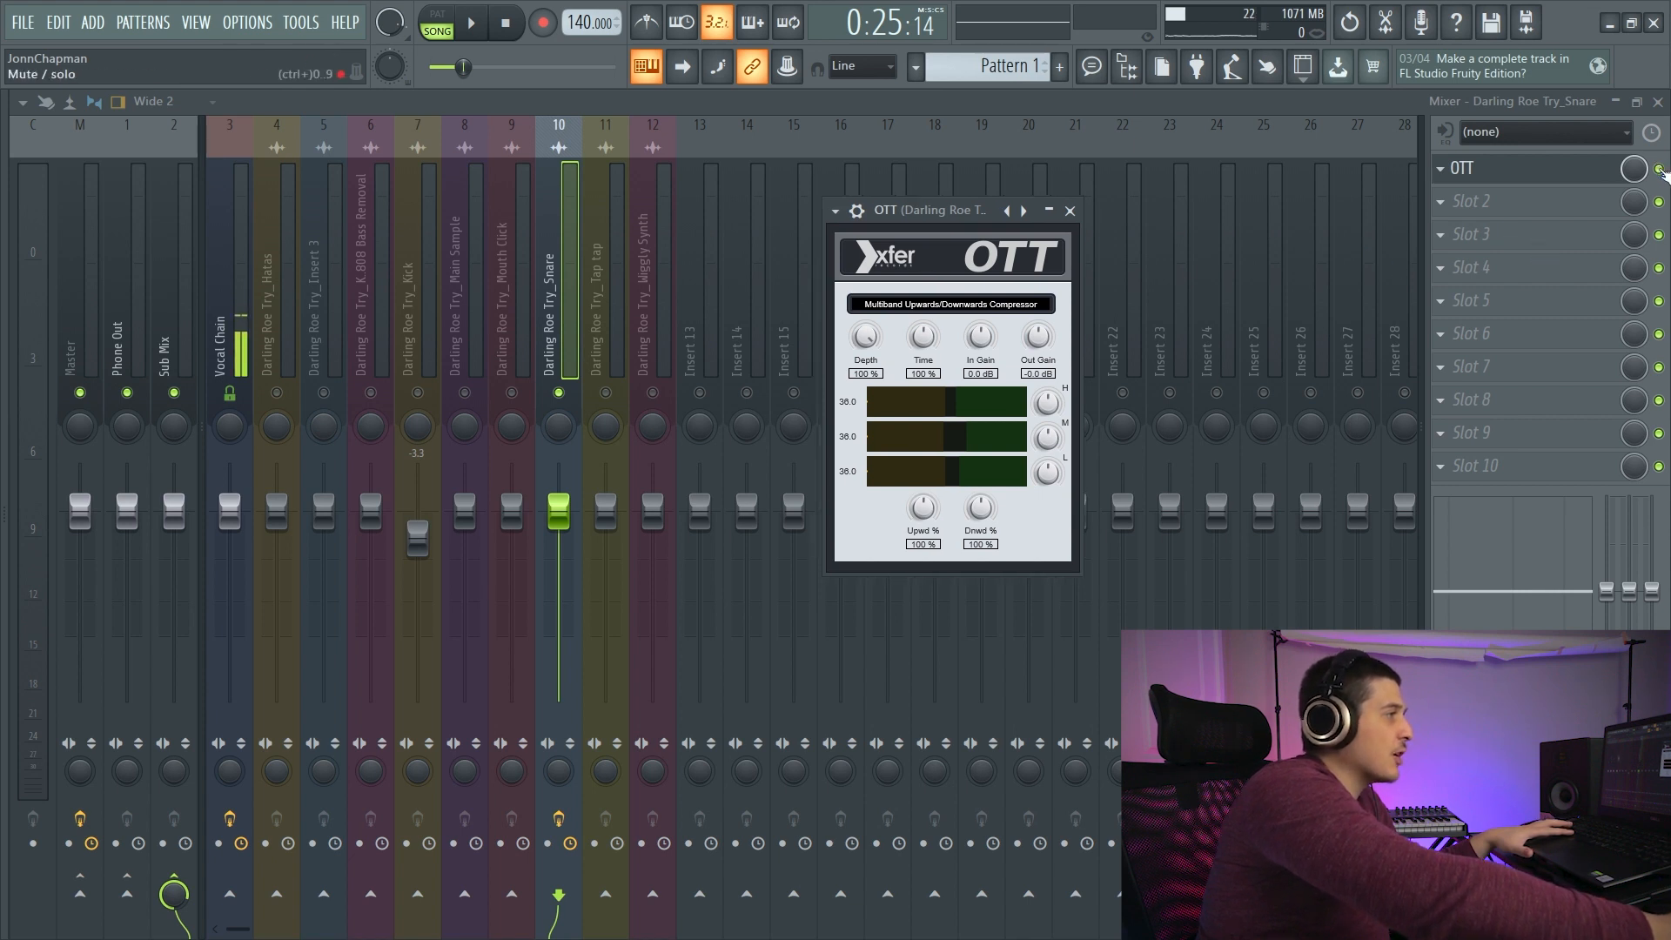
pyautogui.press('Escape')
# - Audition OTT on the soloed Snare track and delete it from the effect slot
pyautogui.press('space')
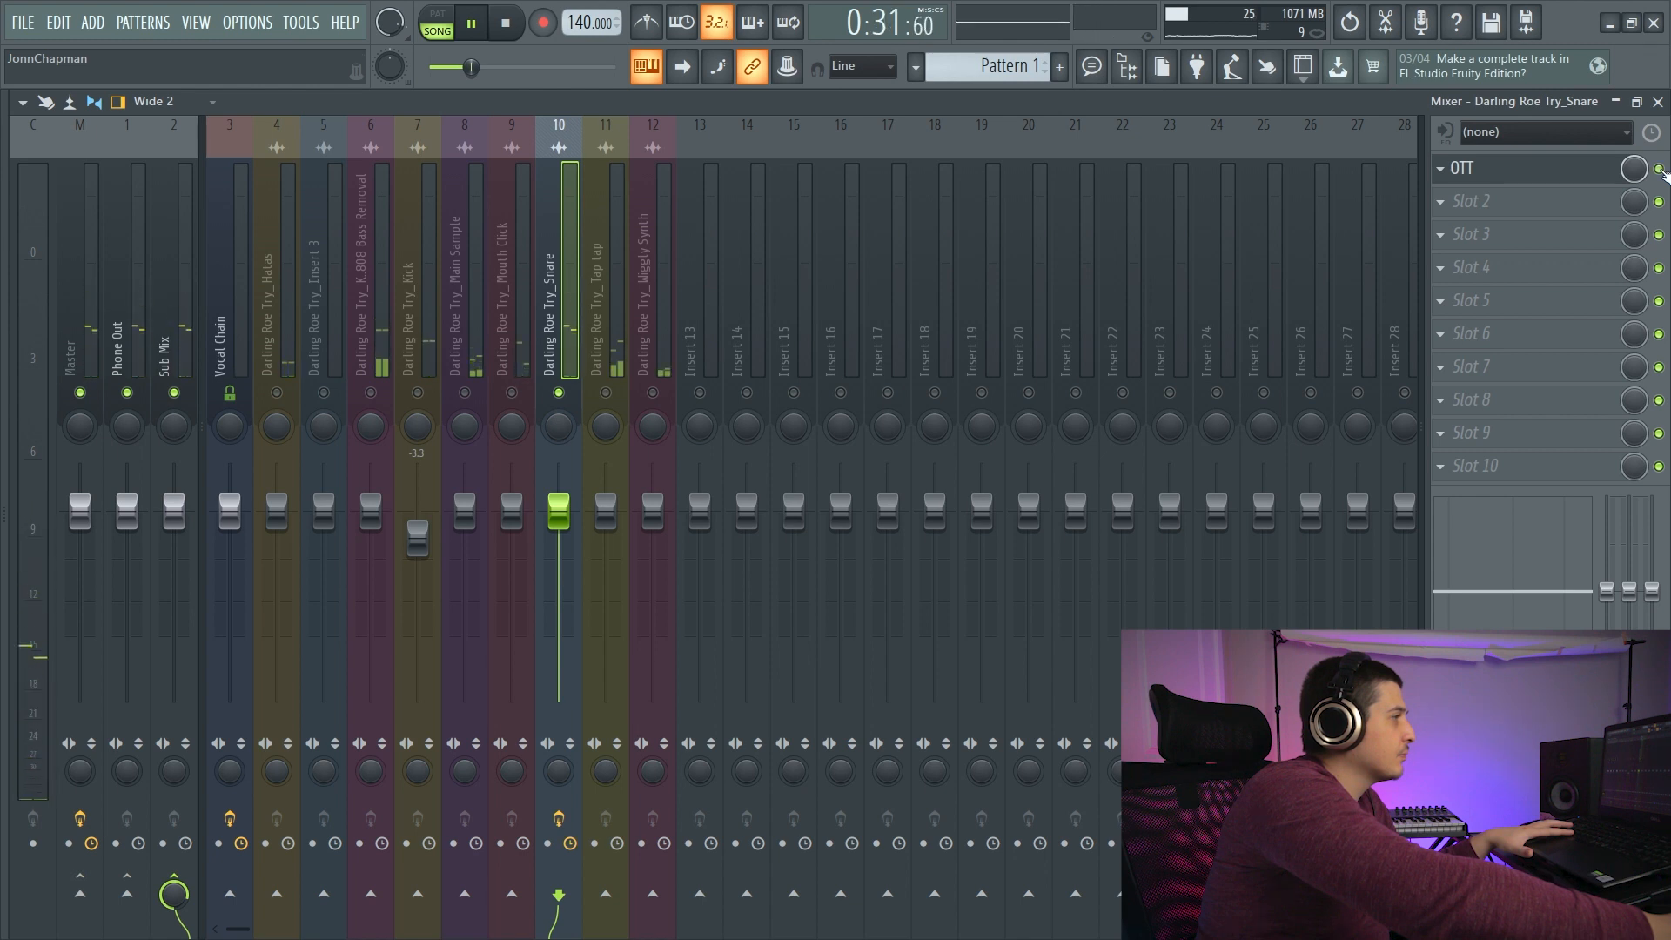
pyautogui.press('space')
pyautogui.rightClick(1558, 170)
pyautogui.click(1479, 217)
pyautogui.click(921, 555)
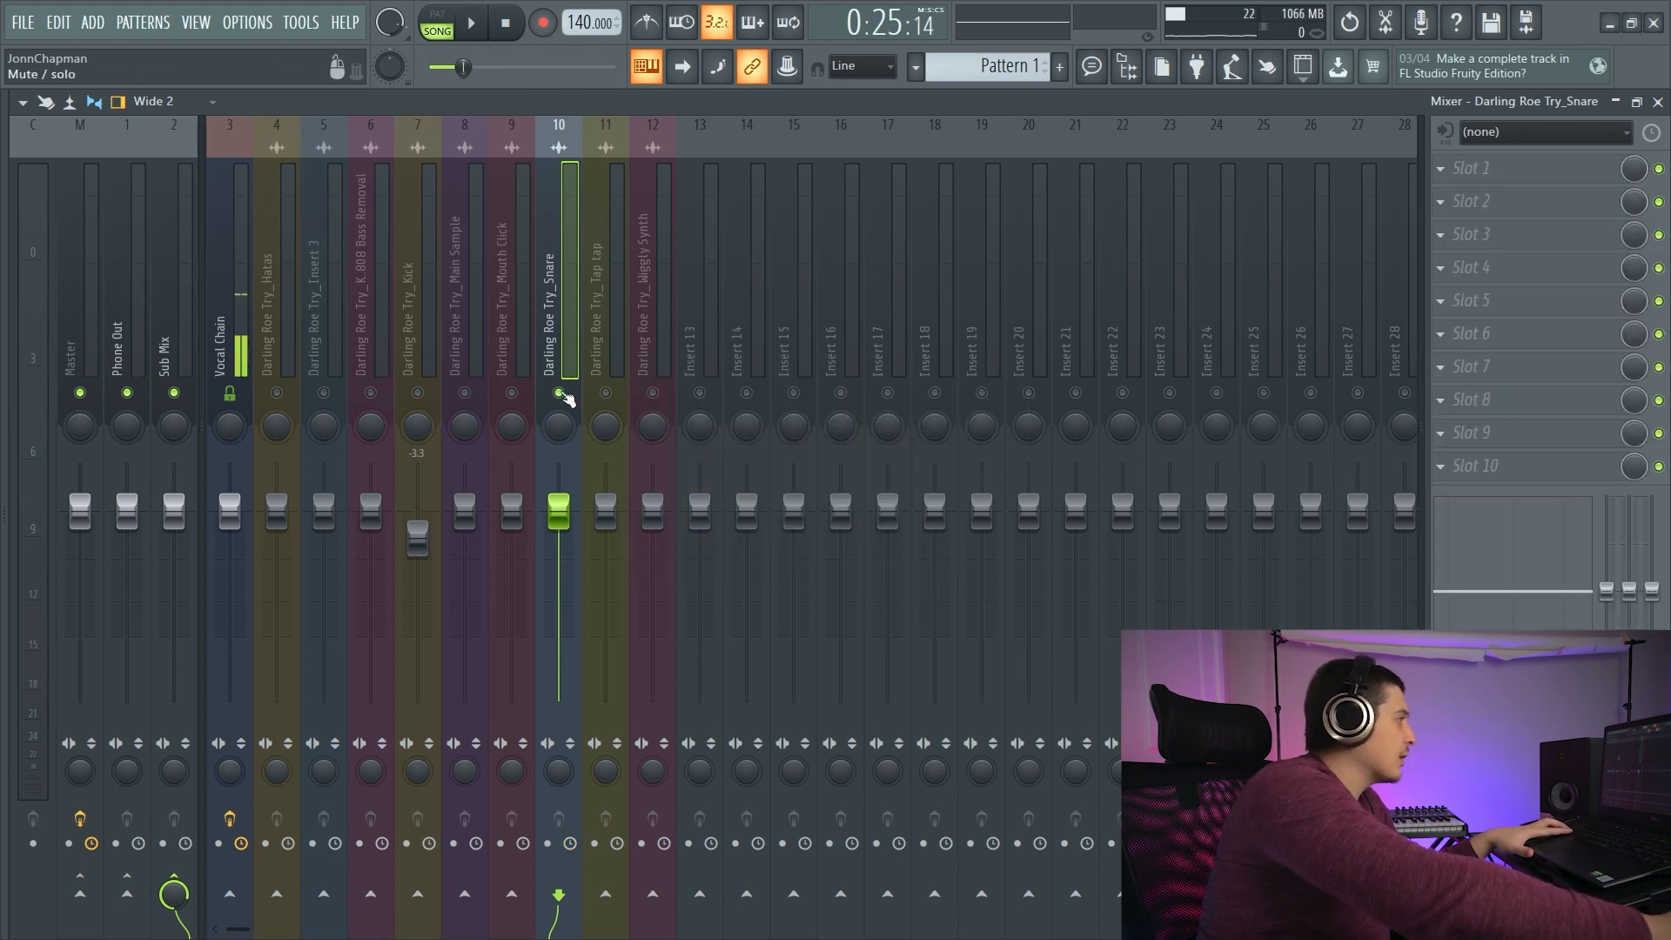
# - Enable OTT on the soloed Kick track during playback, lower its input gain and set the output gain to 9.3 dB
pyautogui.press('space')
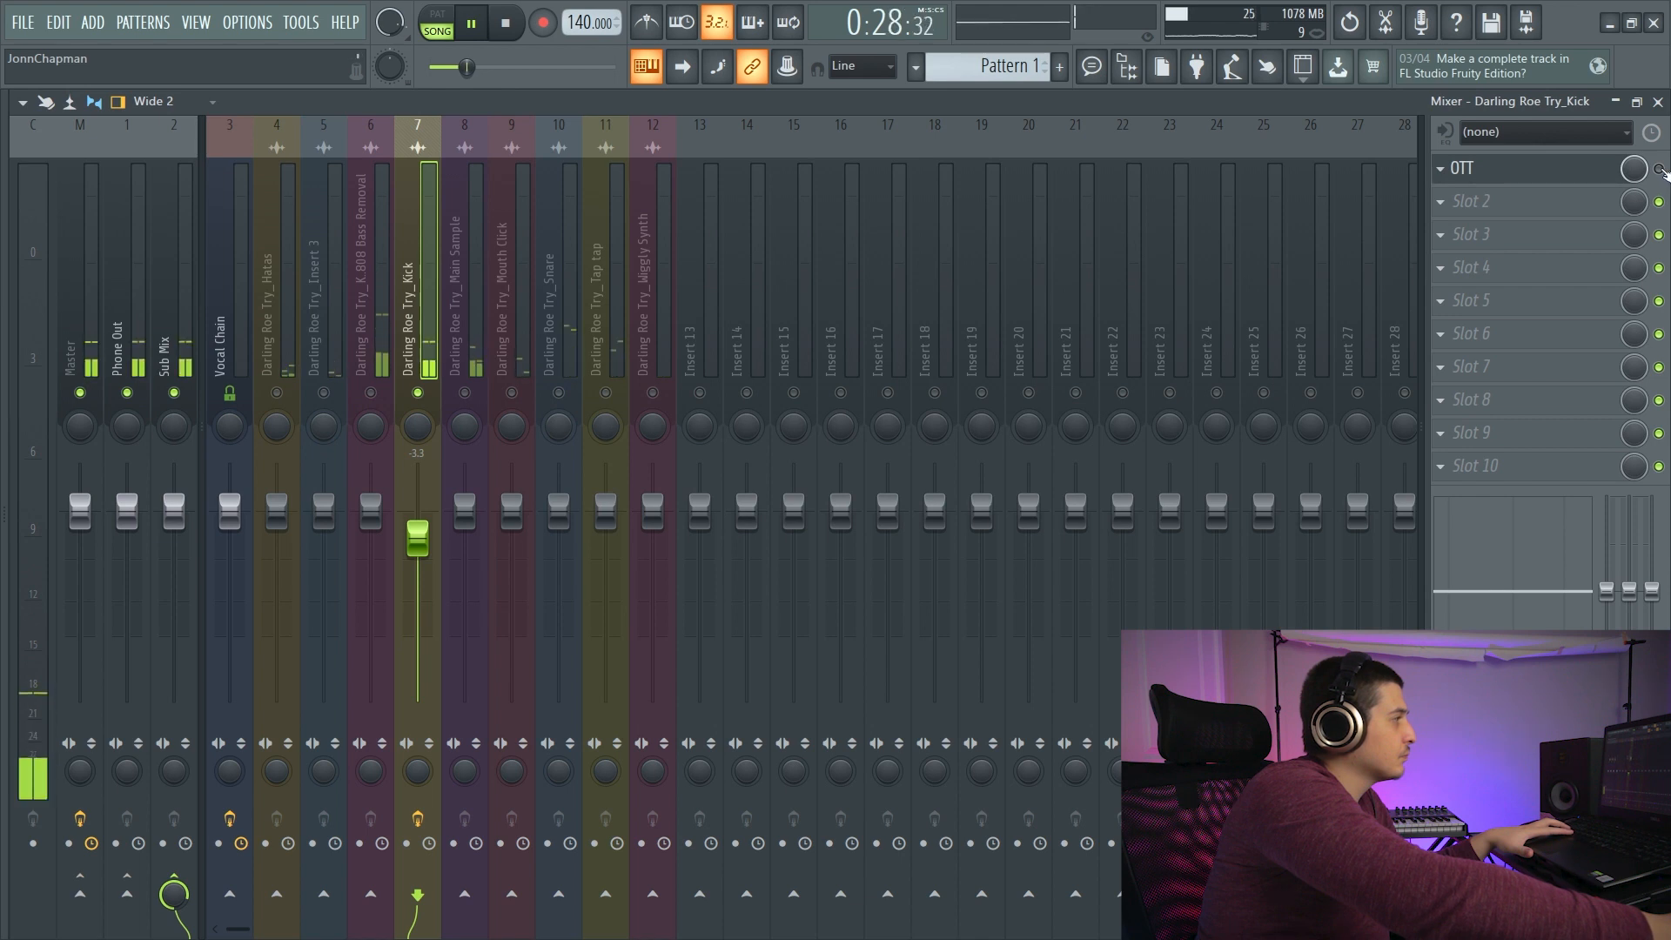
pyautogui.click(1659, 169)
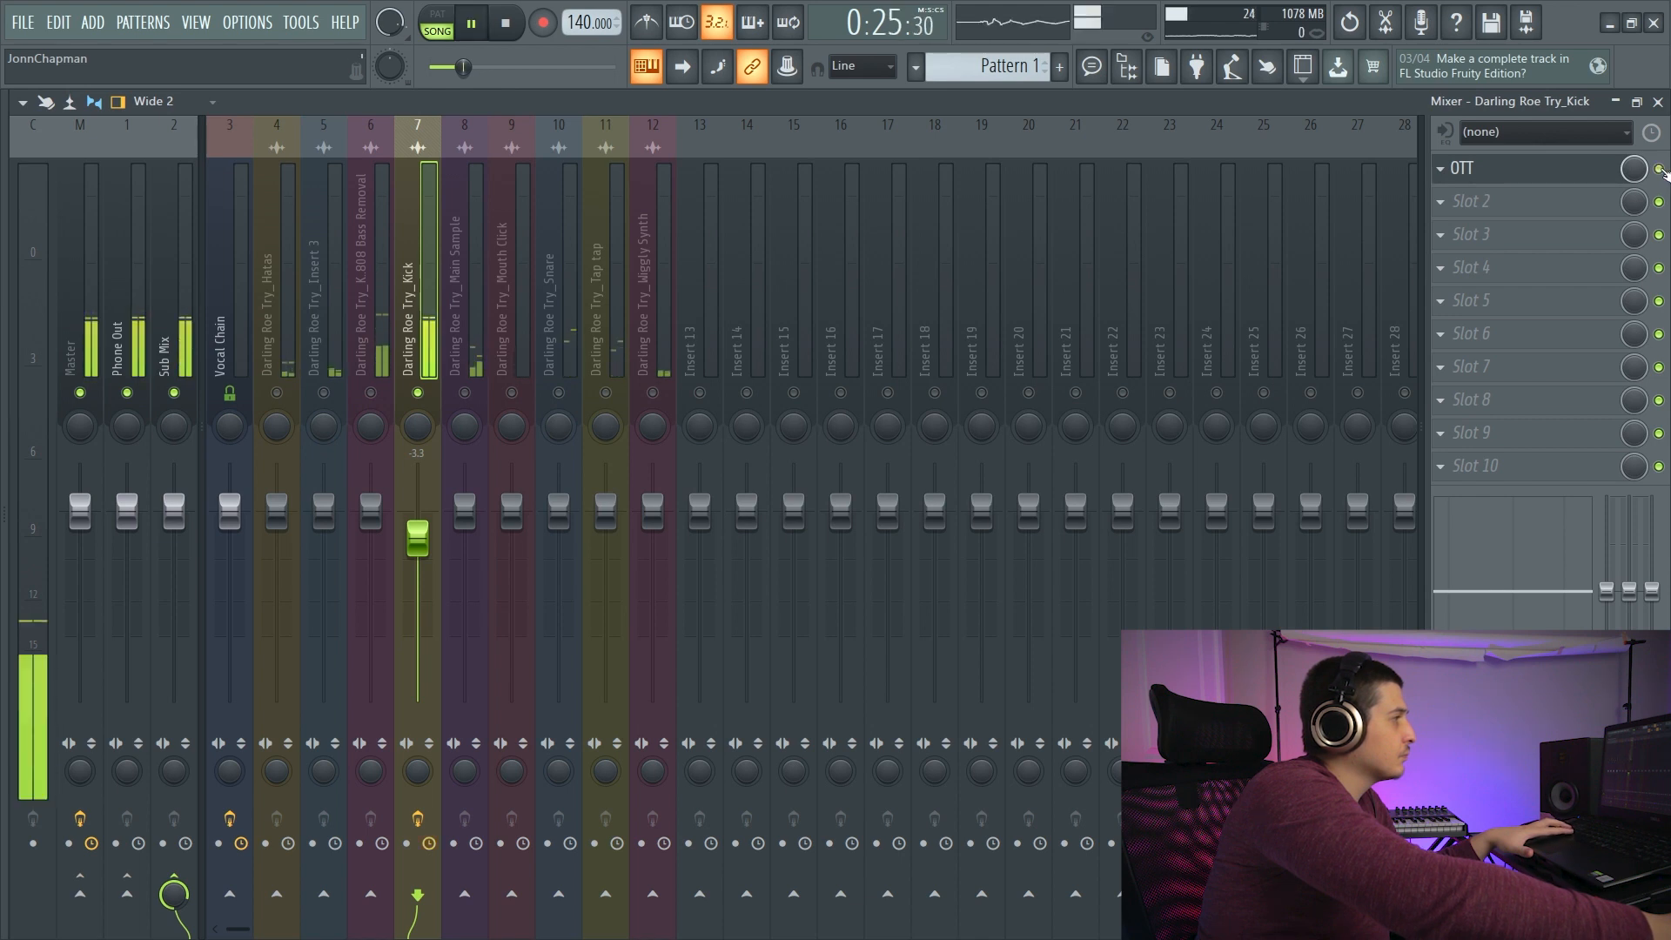
pyautogui.click(1553, 170)
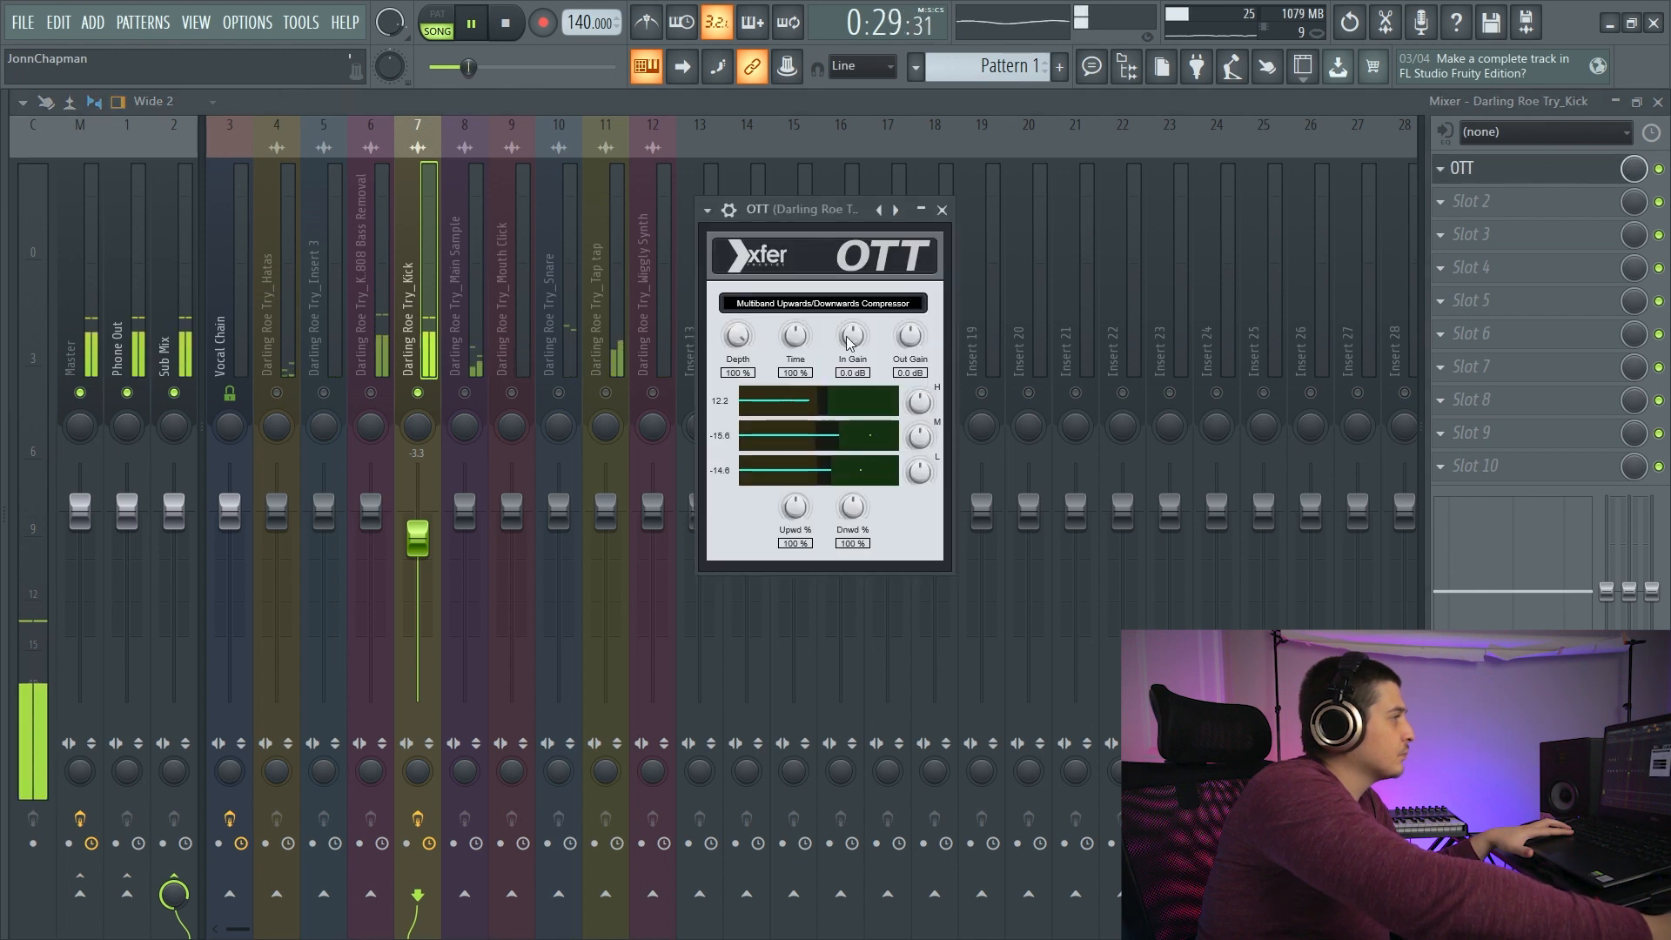
pyautogui.press('space')
pyautogui.moveTo(853, 338); pyautogui.dragTo(854, 346)
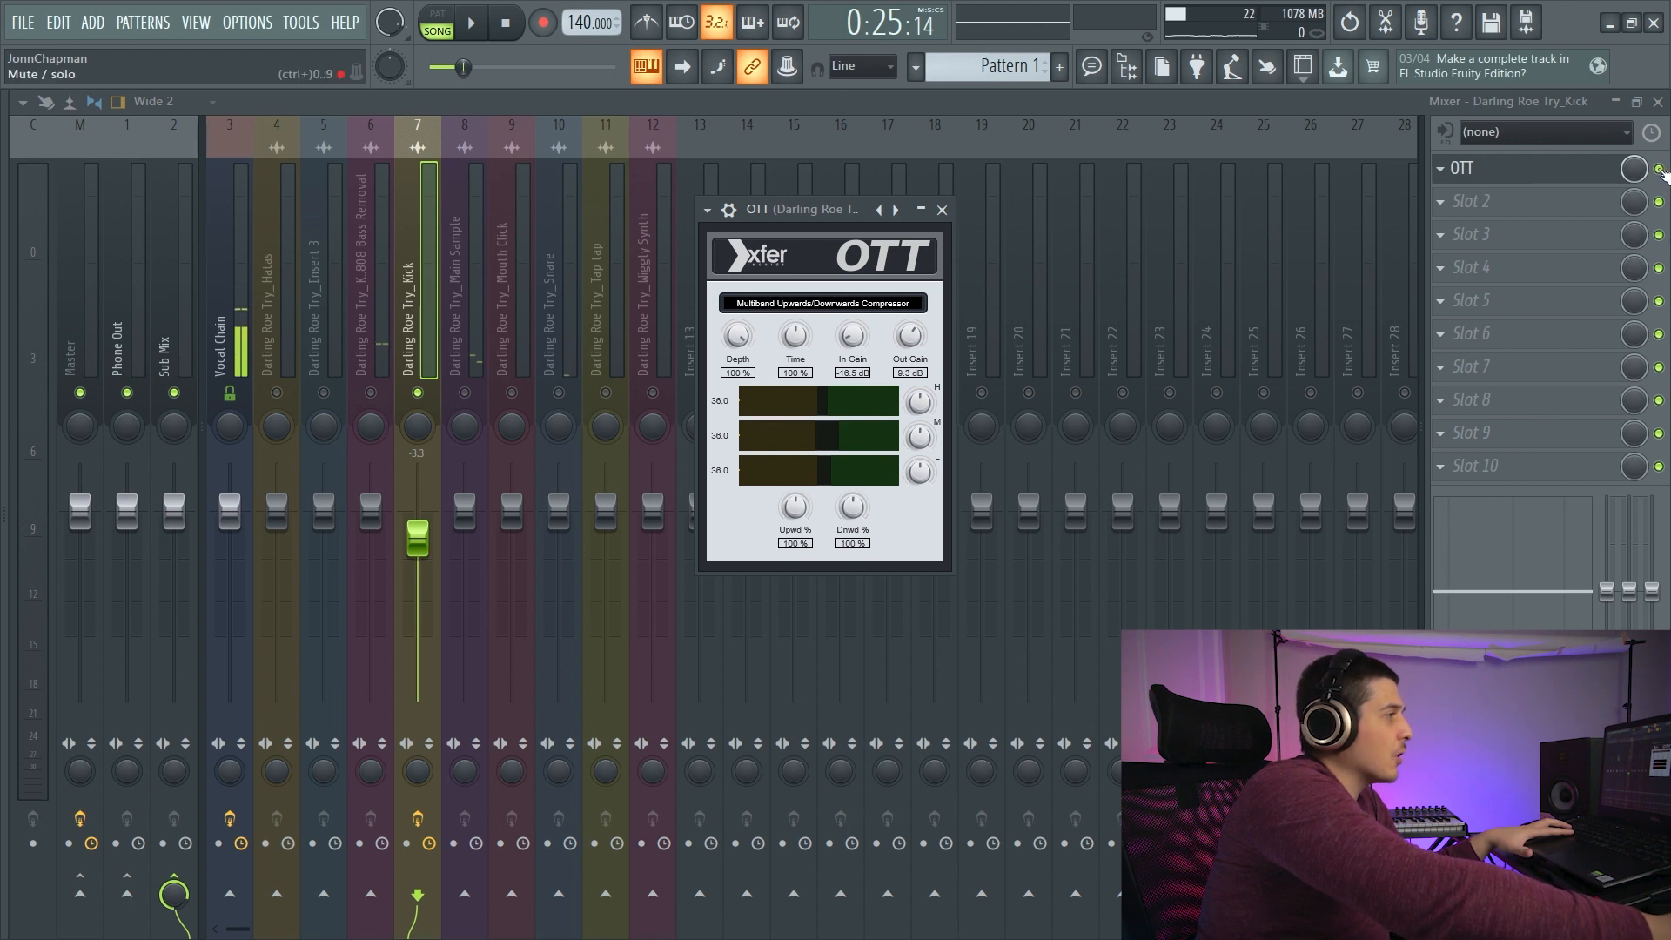
# - Compare the Kick with OTT bypassed and enabled, and set OTT's downward strength to 103%
pyautogui.click(1659, 169)
pyautogui.click(471, 22)
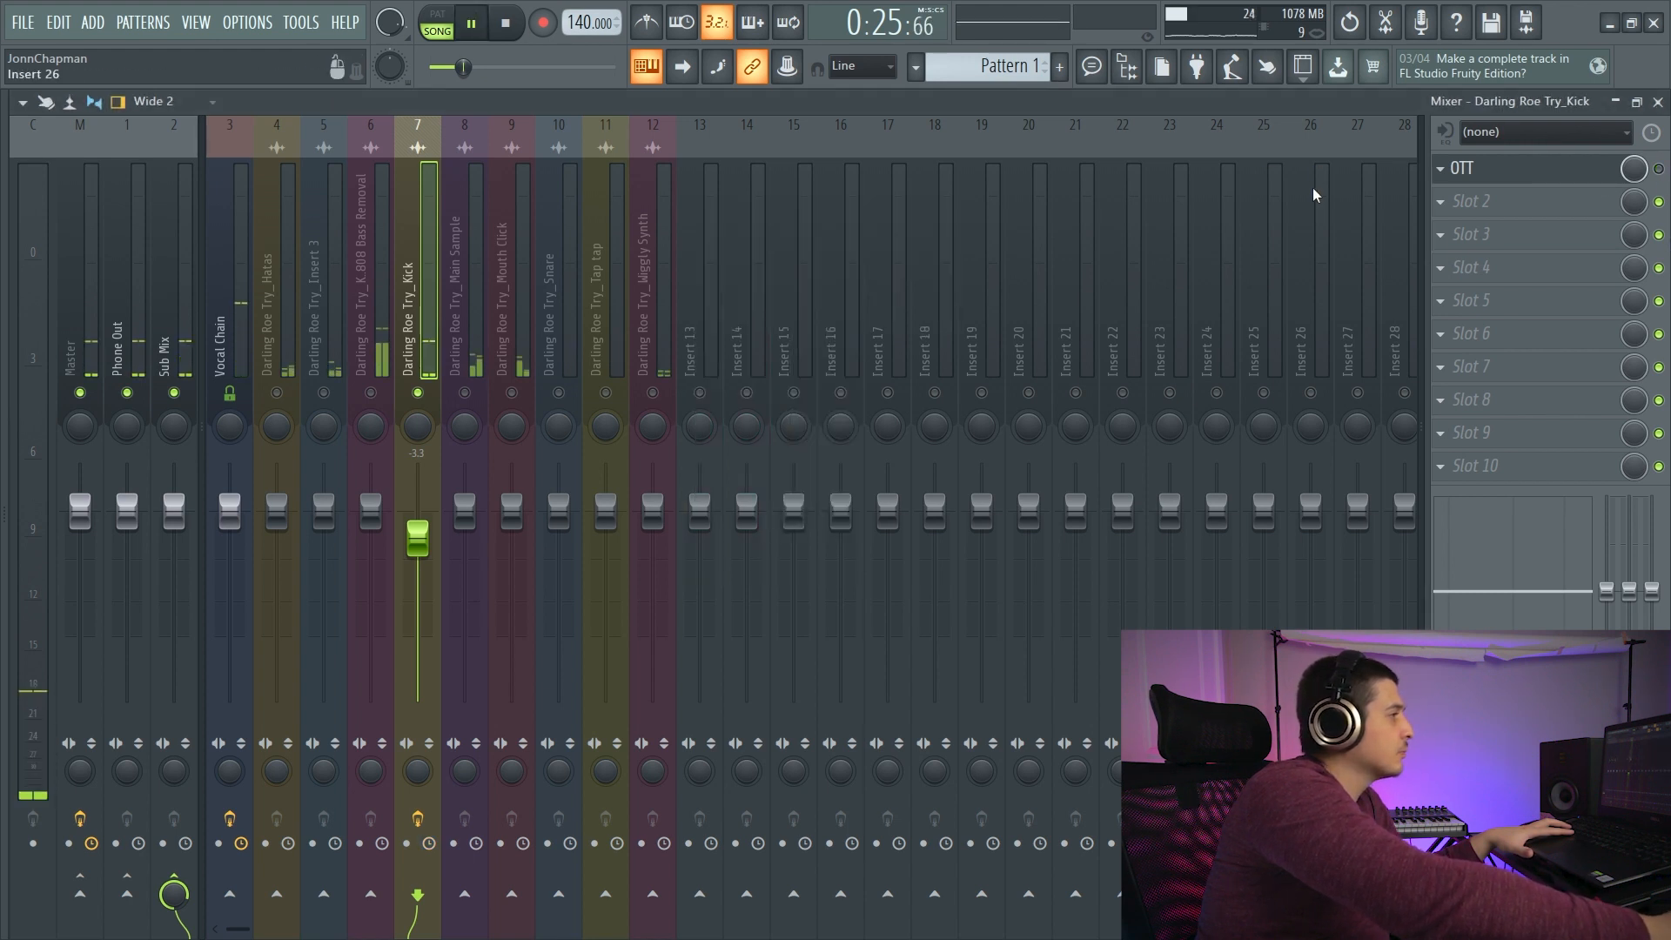
pyautogui.click(1659, 168)
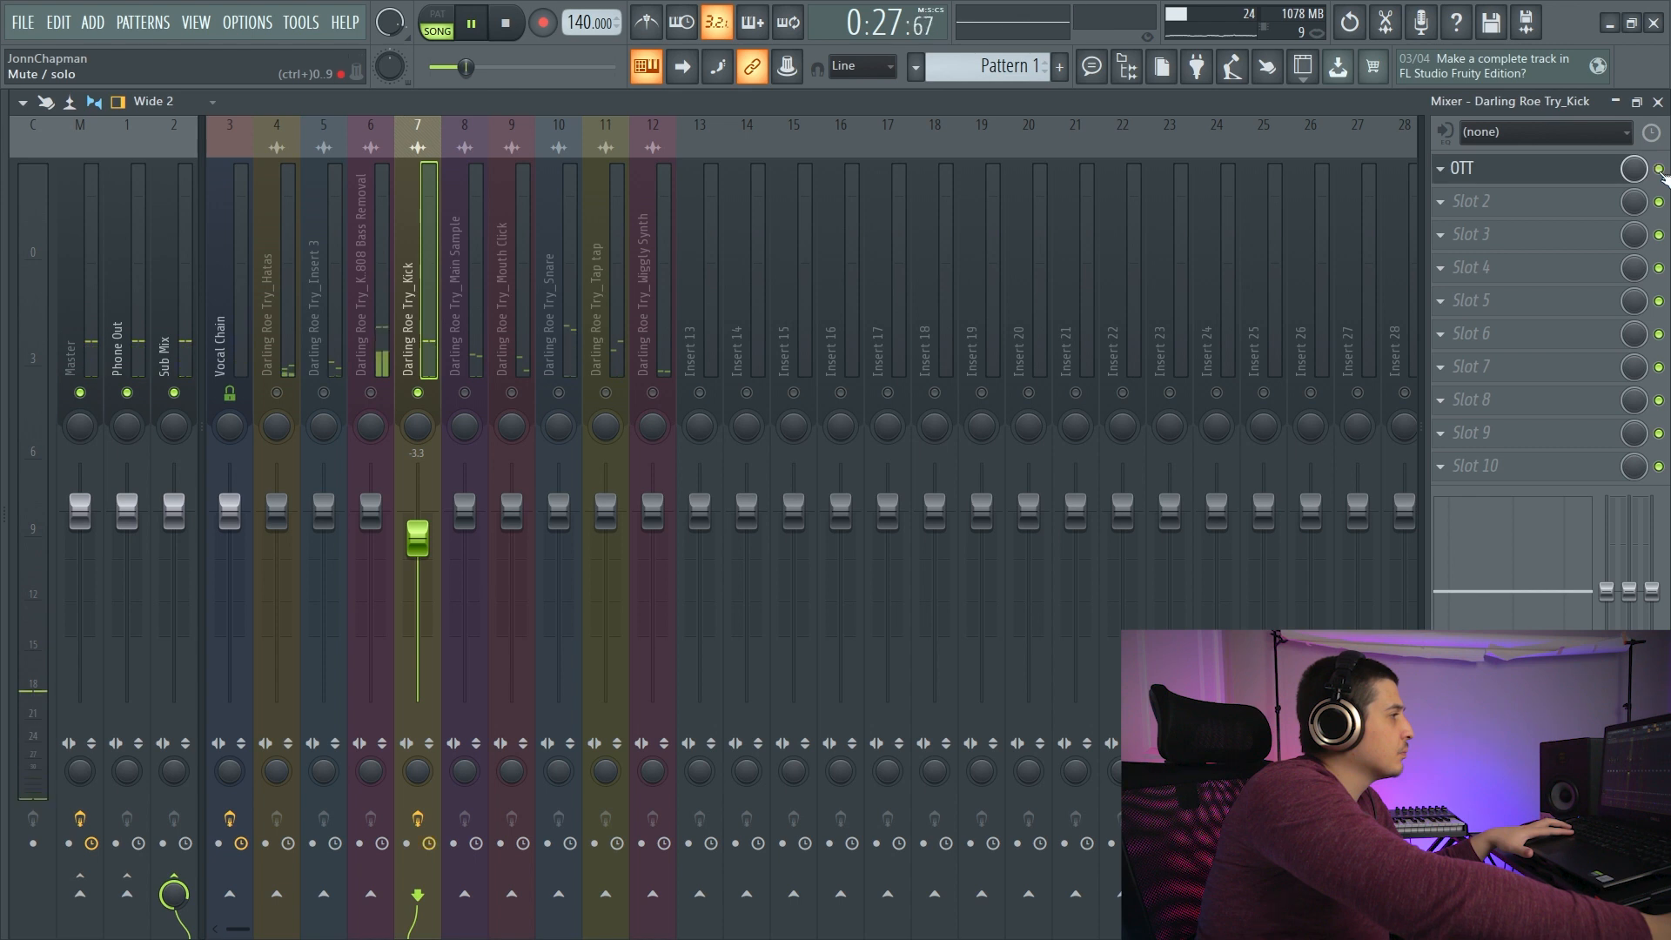
pyautogui.click(1479, 168)
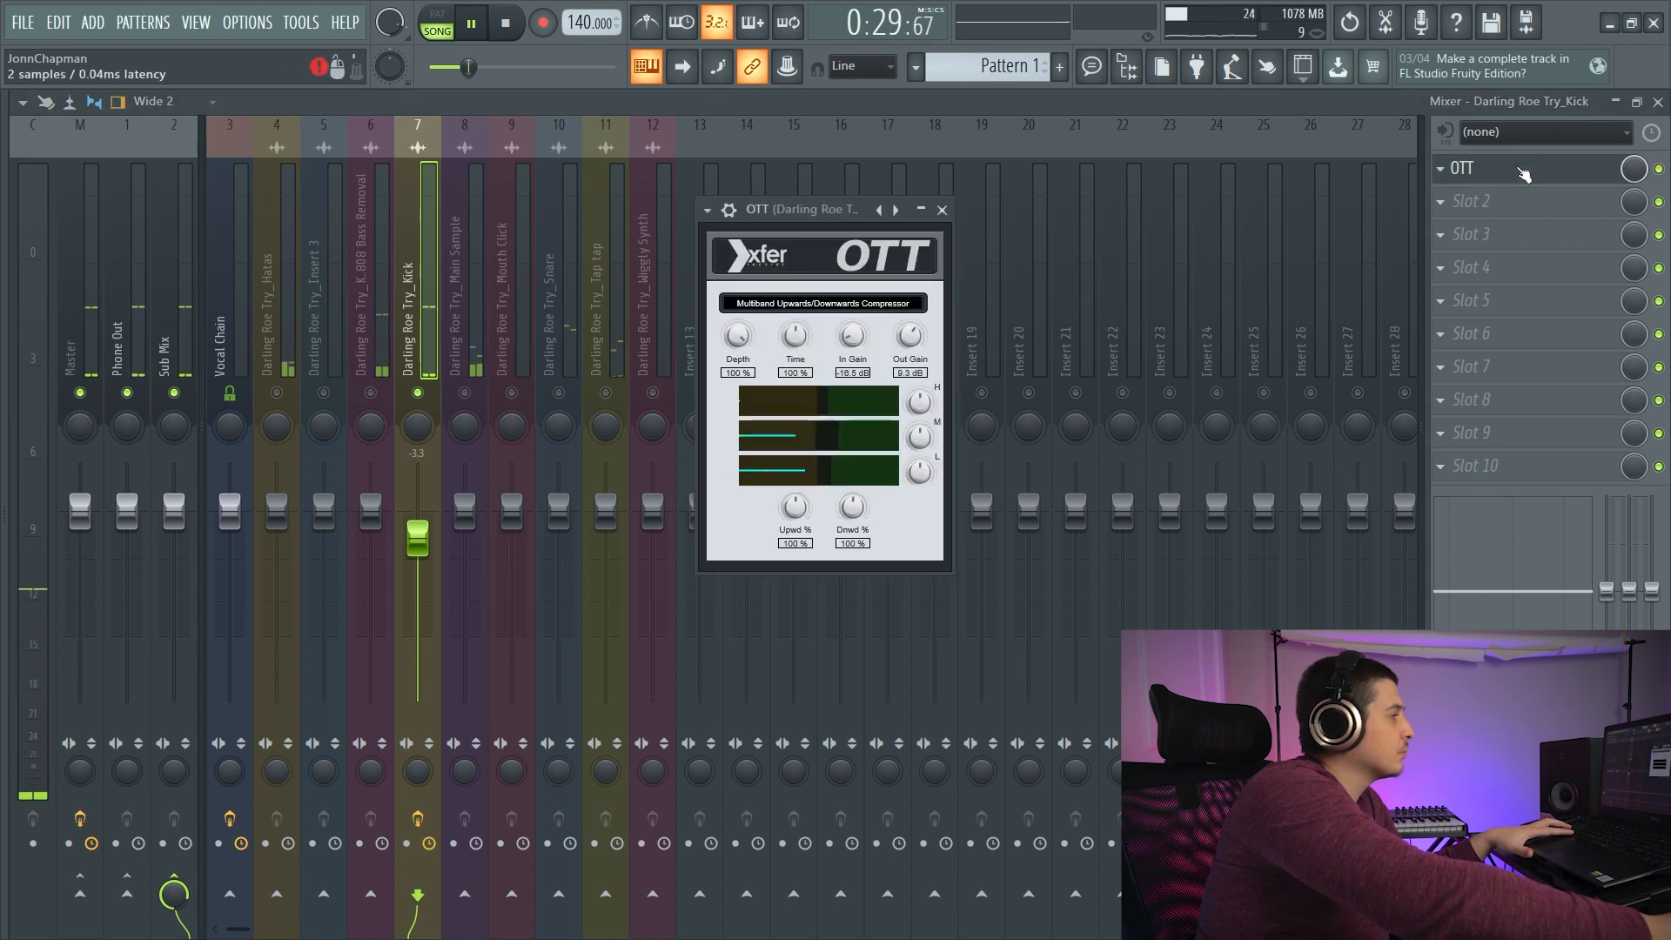
pyautogui.press('space')
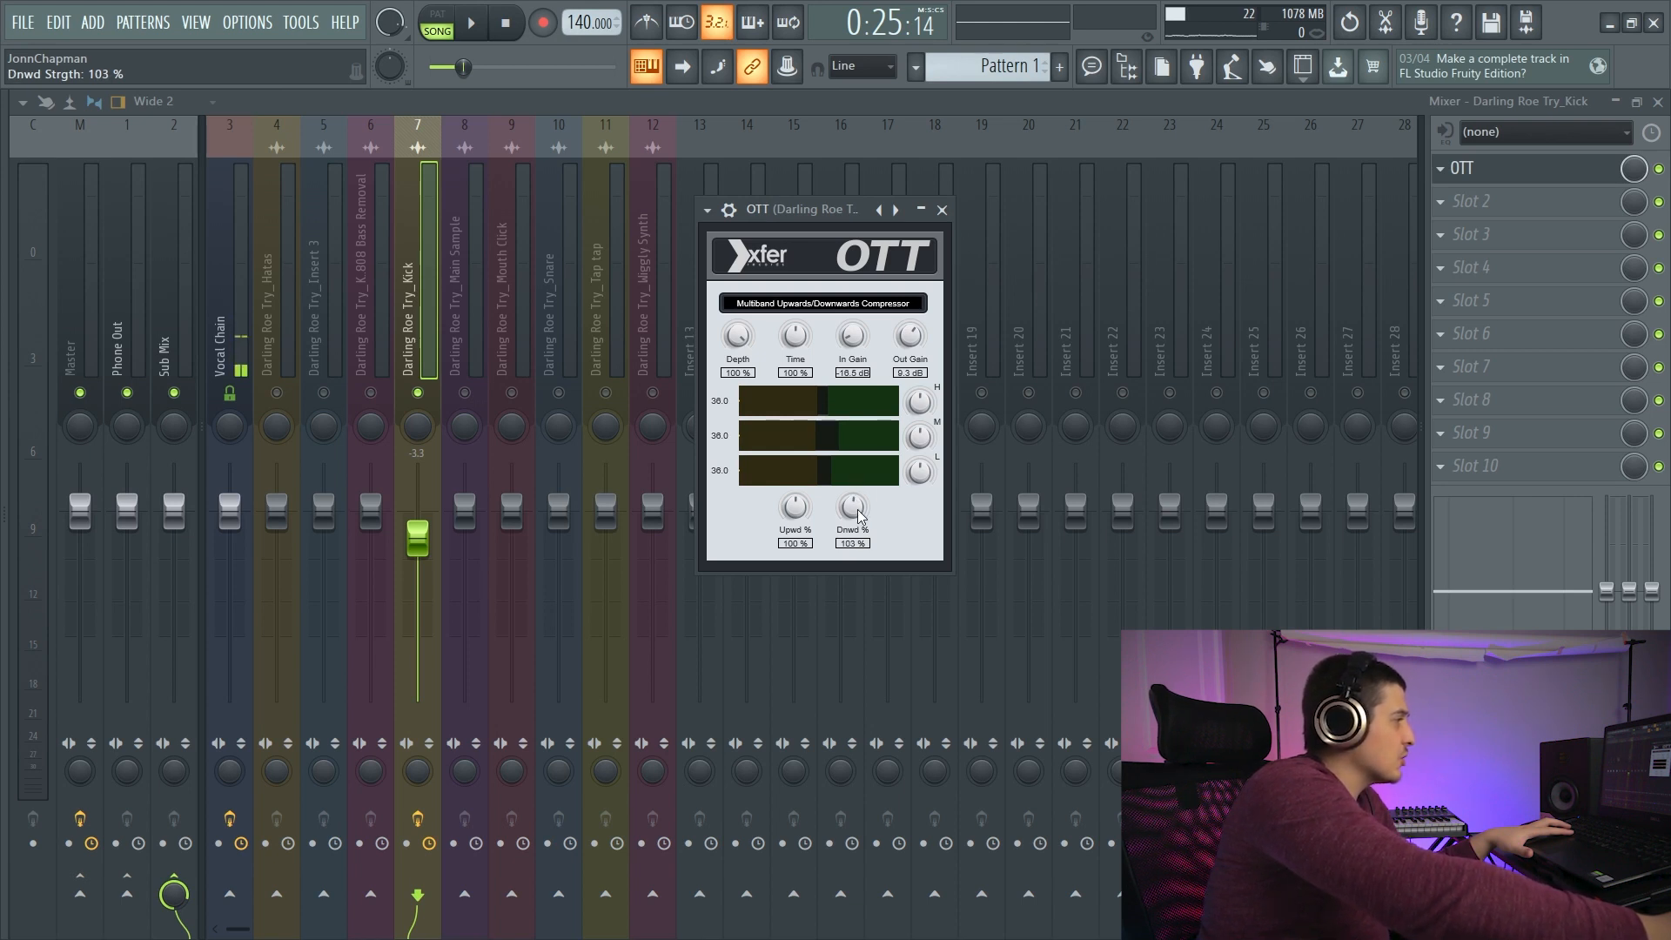
# - Replay the soloed Kick with OTT bypassed and re-enabled to hear the difference, and stop playback
pyautogui.click(1659, 169)
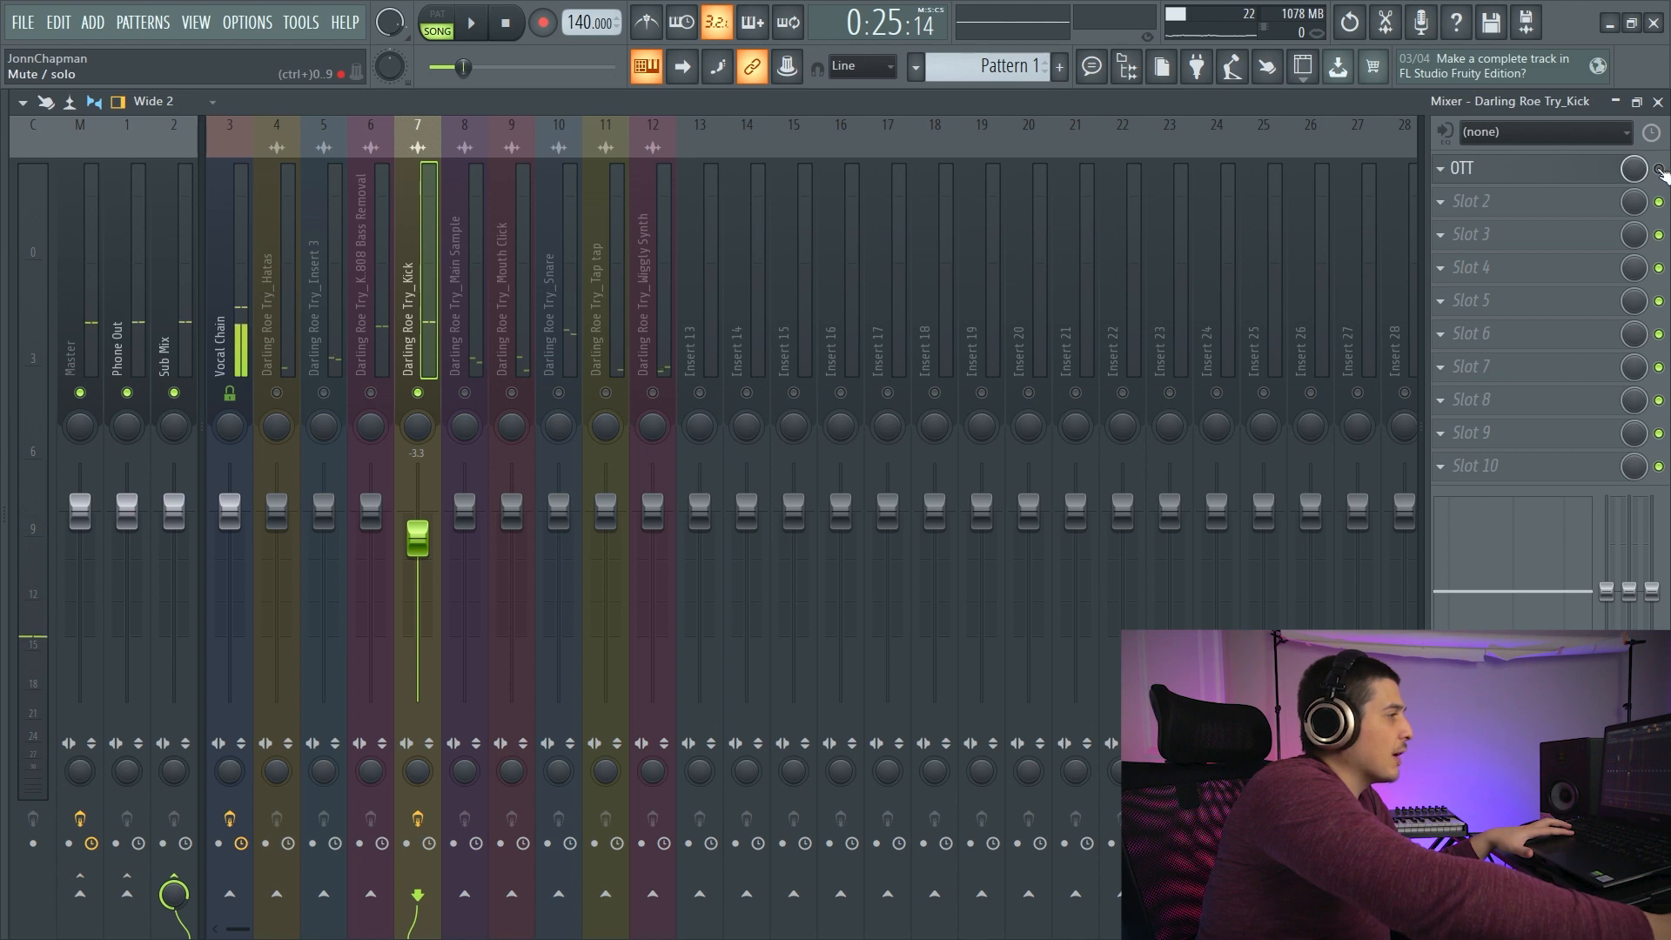
pyautogui.click(471, 24)
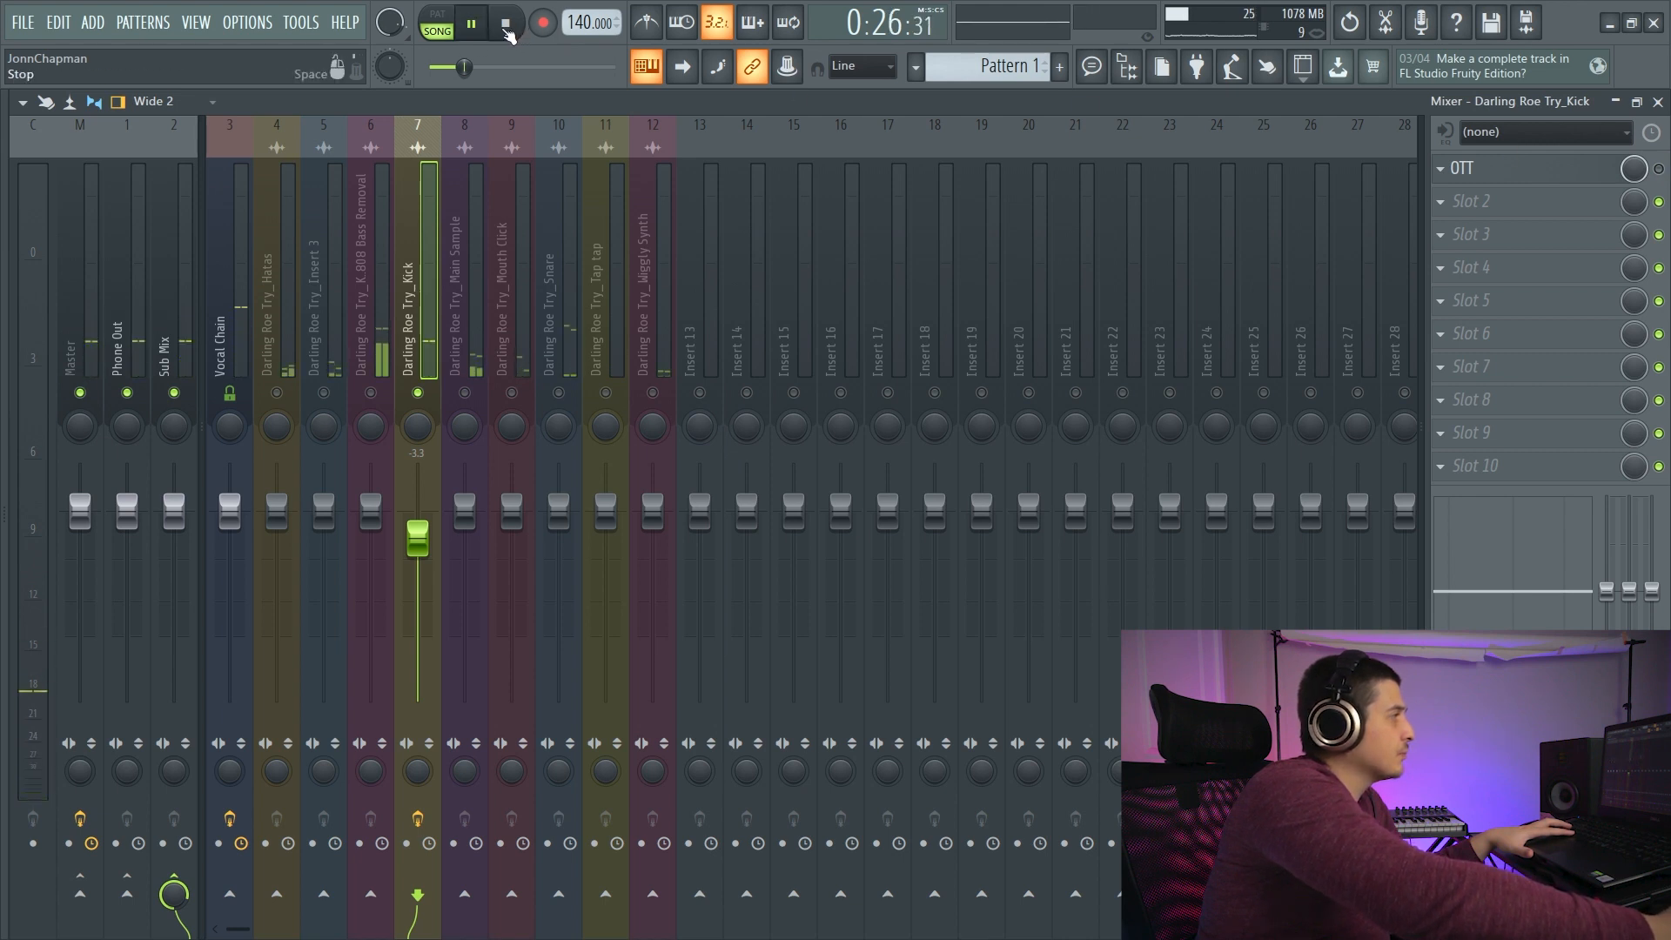
pyautogui.click(1659, 168)
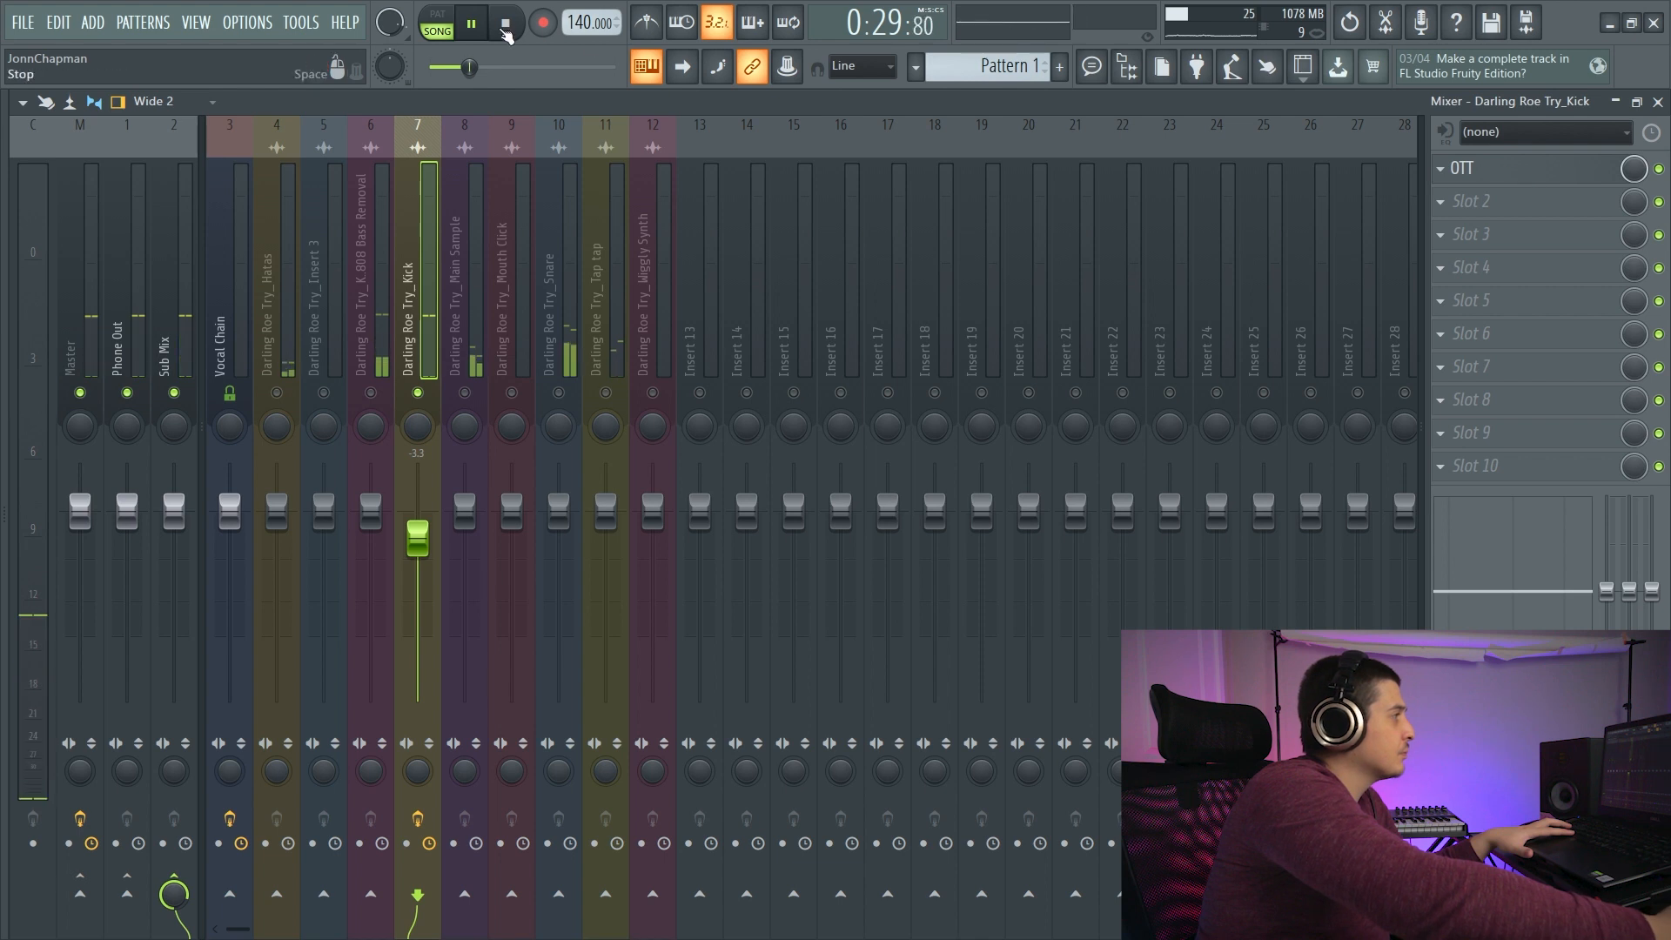
pyautogui.press('space')
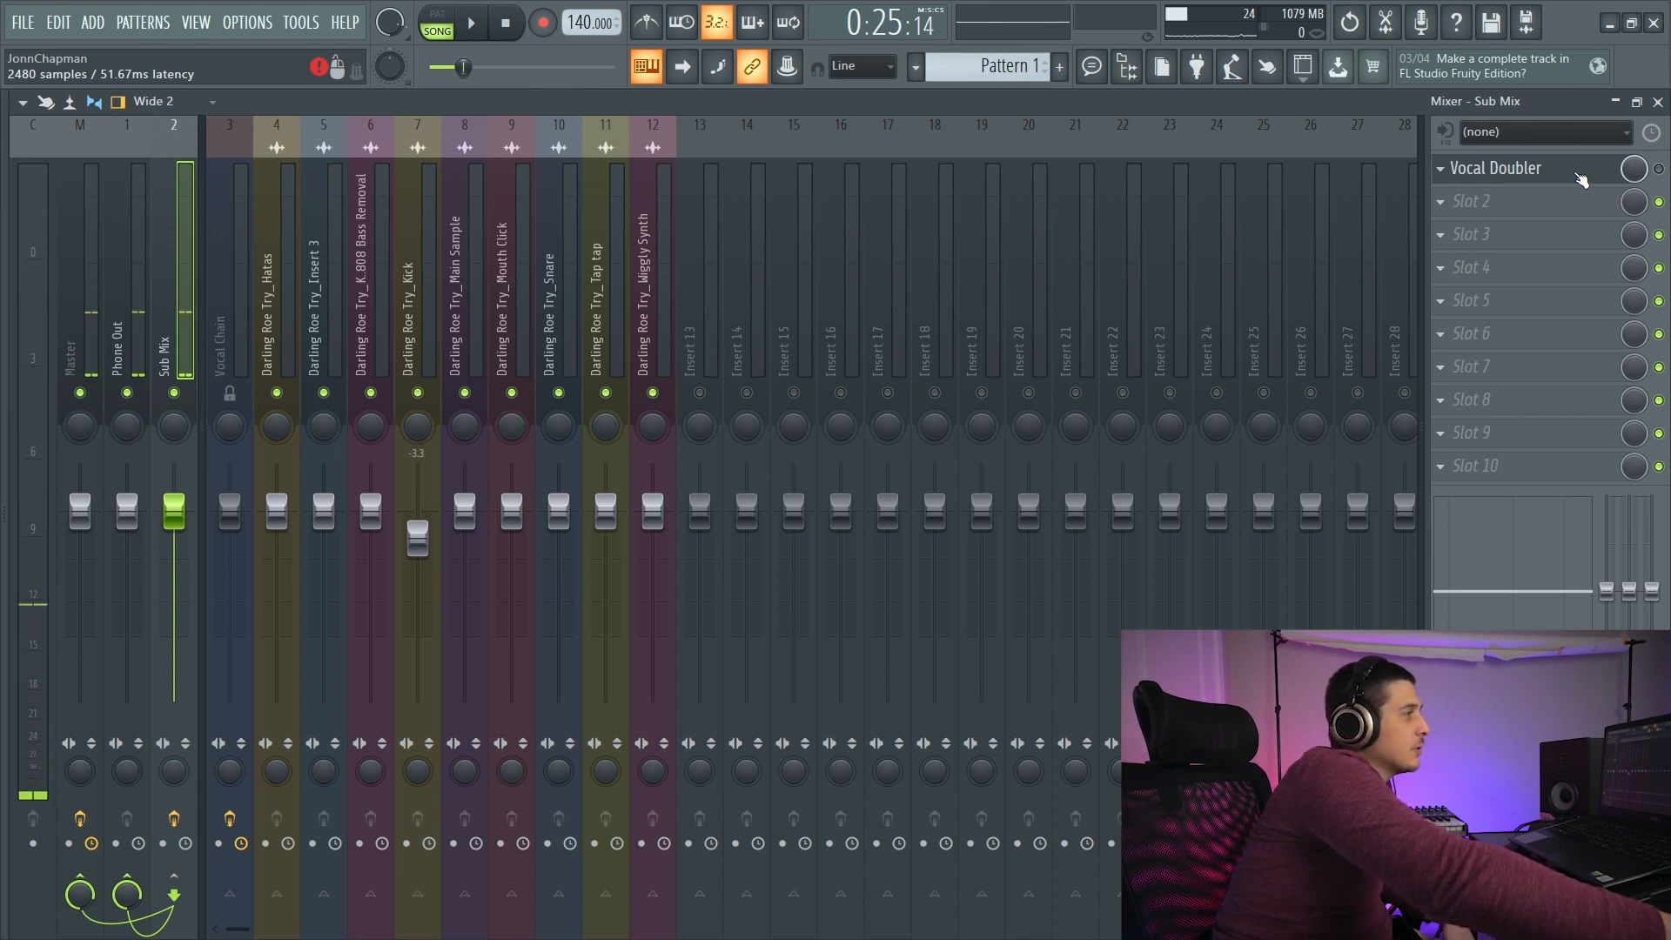
# - Open Vocal Doubler on the Sub Mix, raise its separation to 93% and try a lower effect amount
pyautogui.click(1488, 170)
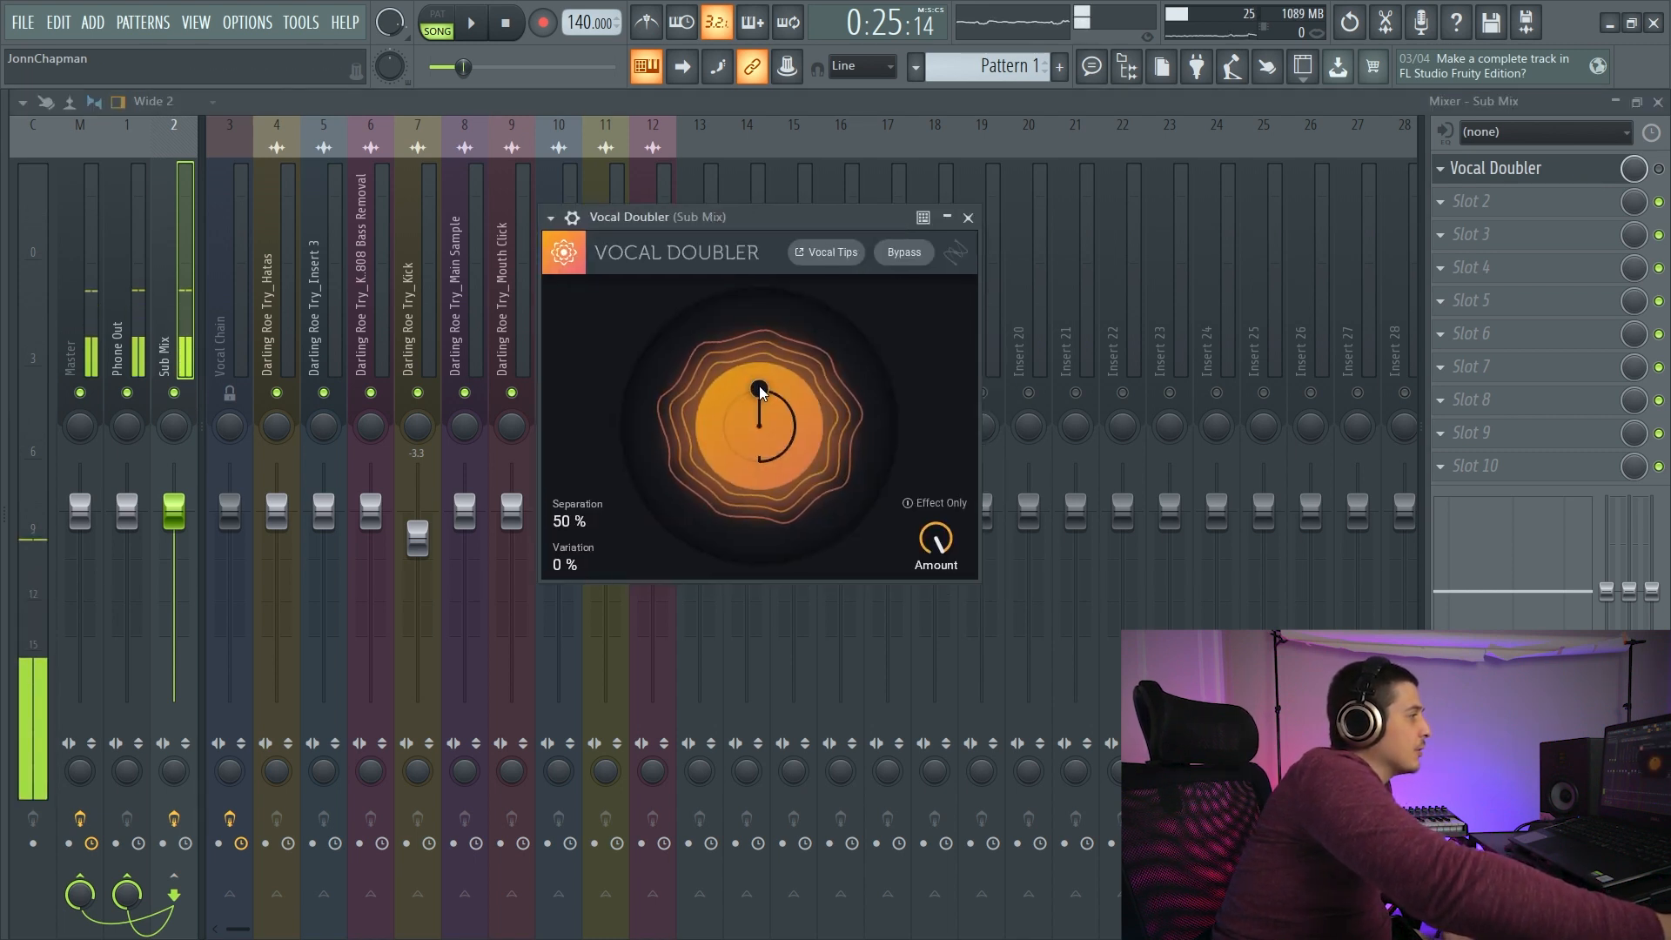
pyautogui.moveTo(760, 388)
pyautogui.mouseDown()
pyautogui.moveTo(813, 379)
pyautogui.moveTo(828, 430)
pyautogui.moveTo(781, 449)
pyautogui.moveTo(759, 372)
pyautogui.mouseUp()
pyautogui.moveTo(935, 537); pyautogui.dragTo(945, 599)
pyautogui.moveTo(940, 540)
pyautogui.mouseDown()
pyautogui.moveTo(943, 602)
pyautogui.moveTo(939, 536)
pyautogui.mouseUp()
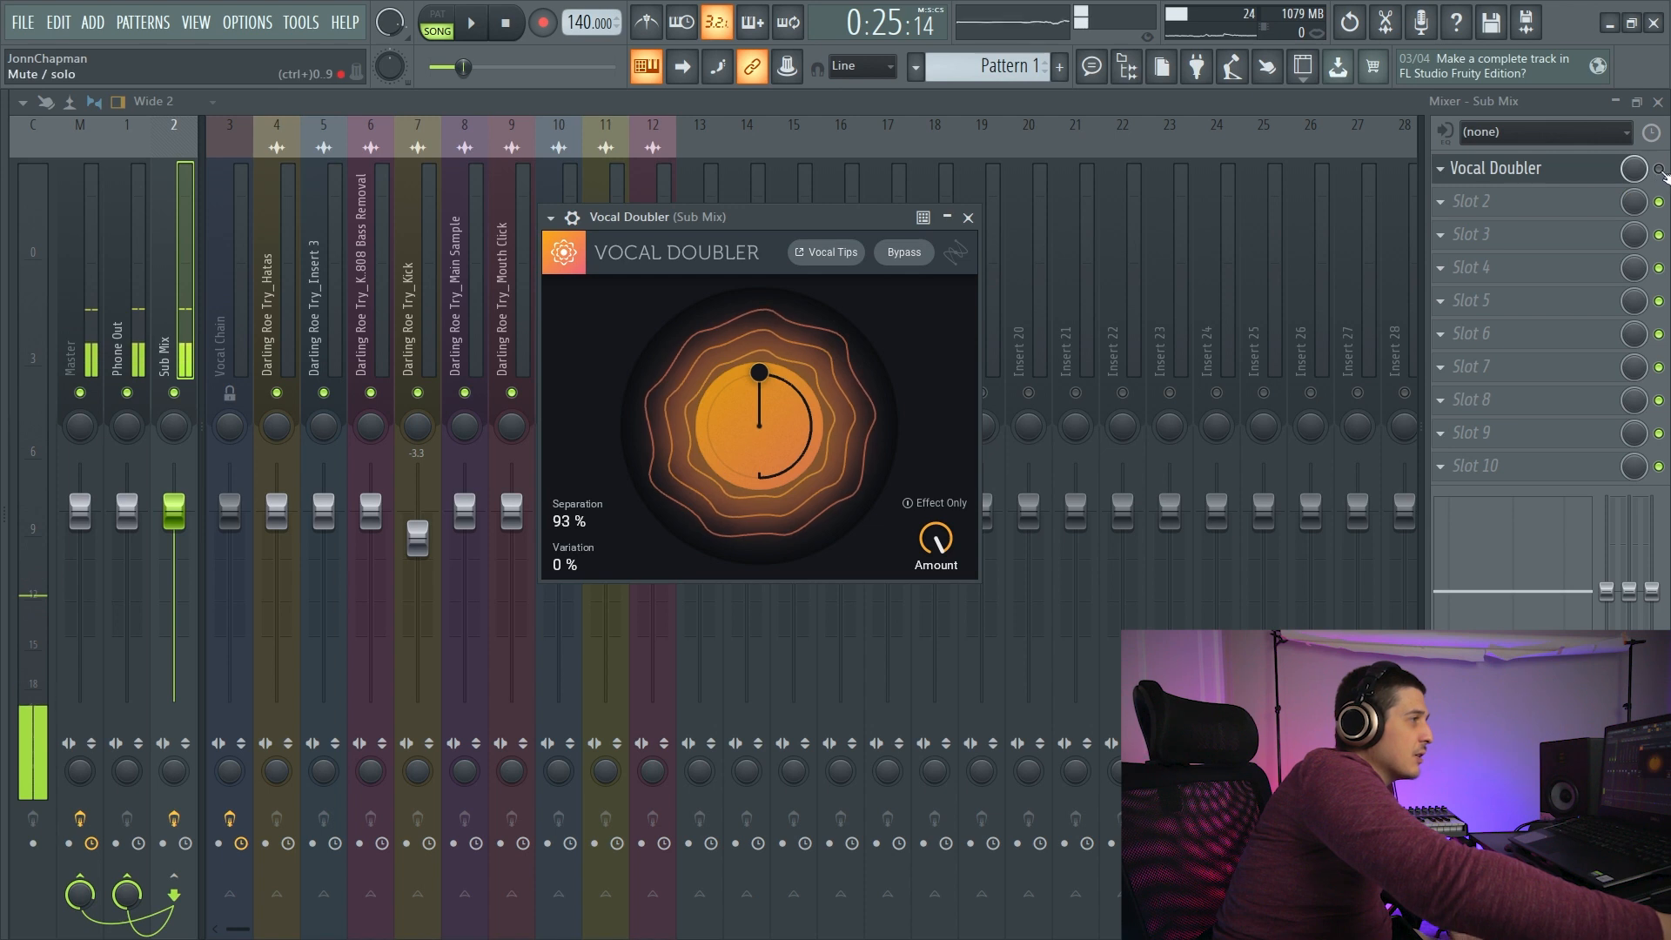
# - Set Vocal Doubler's separation and variation to 100% and lower its amount to 38%
pyautogui.moveTo(759, 373); pyautogui.dragTo(763, 244)
pyautogui.moveTo(757, 365); pyautogui.dragTo(748, 525)
pyautogui.moveTo(936, 539); pyautogui.dragTo(943, 660)
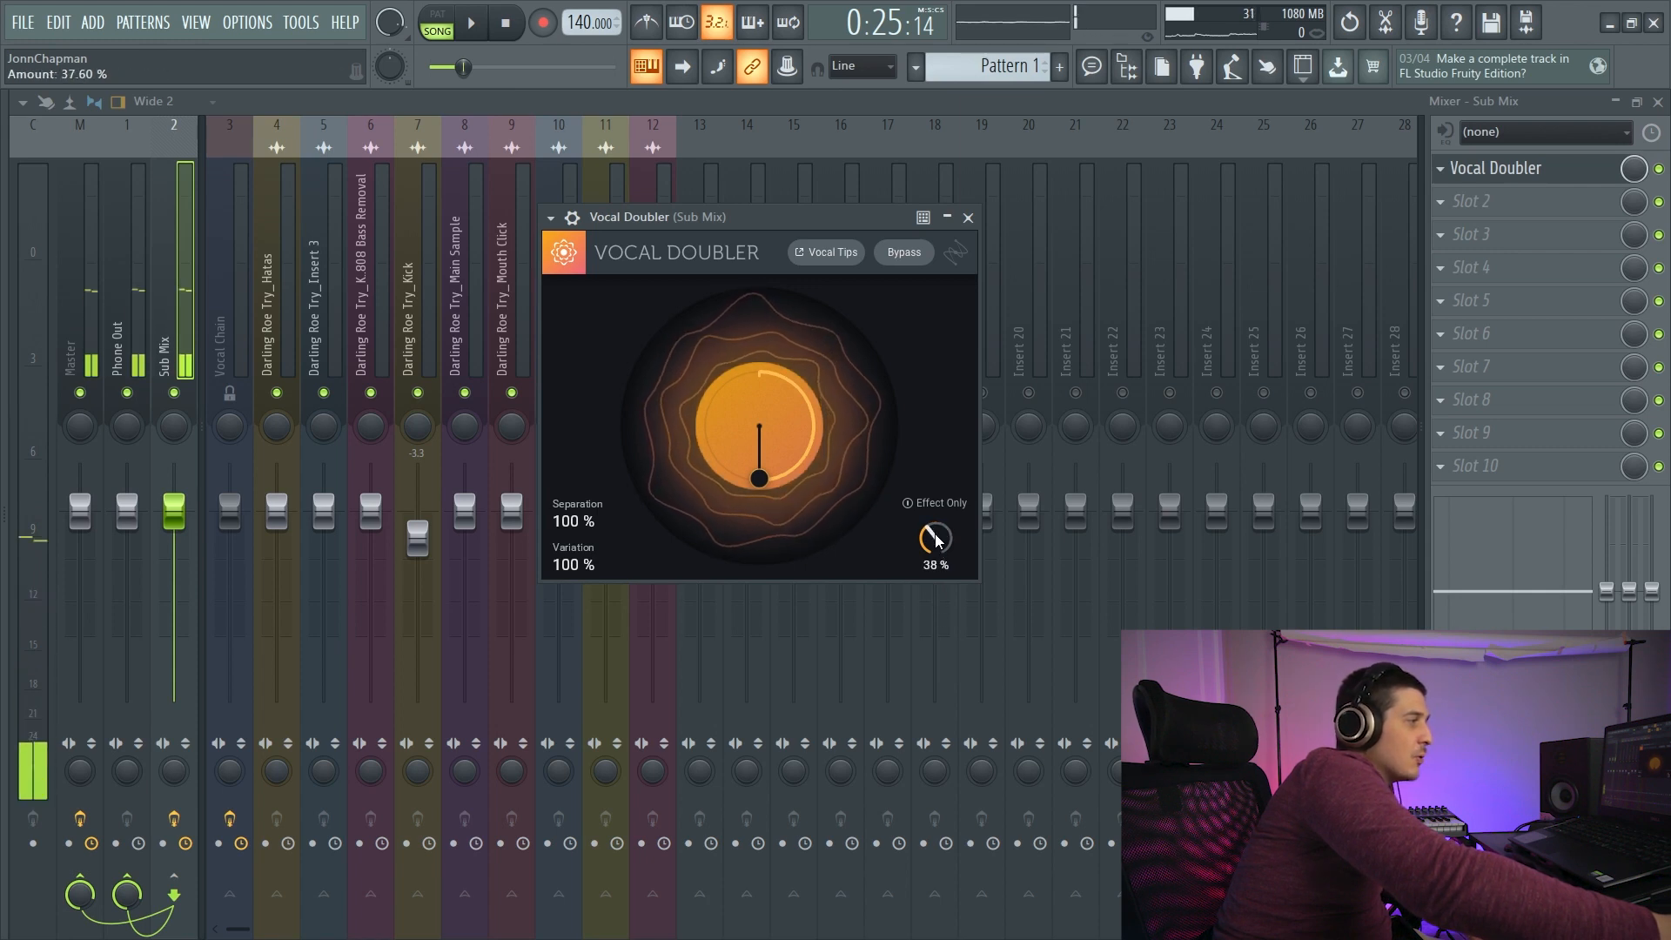
# - Audition Vocal Doubler with Effect Only at 100% amount, lower the amount to 34%, and compare with the plugin bypassed
pyautogui.moveTo(927, 532); pyautogui.dragTo(943, 399)
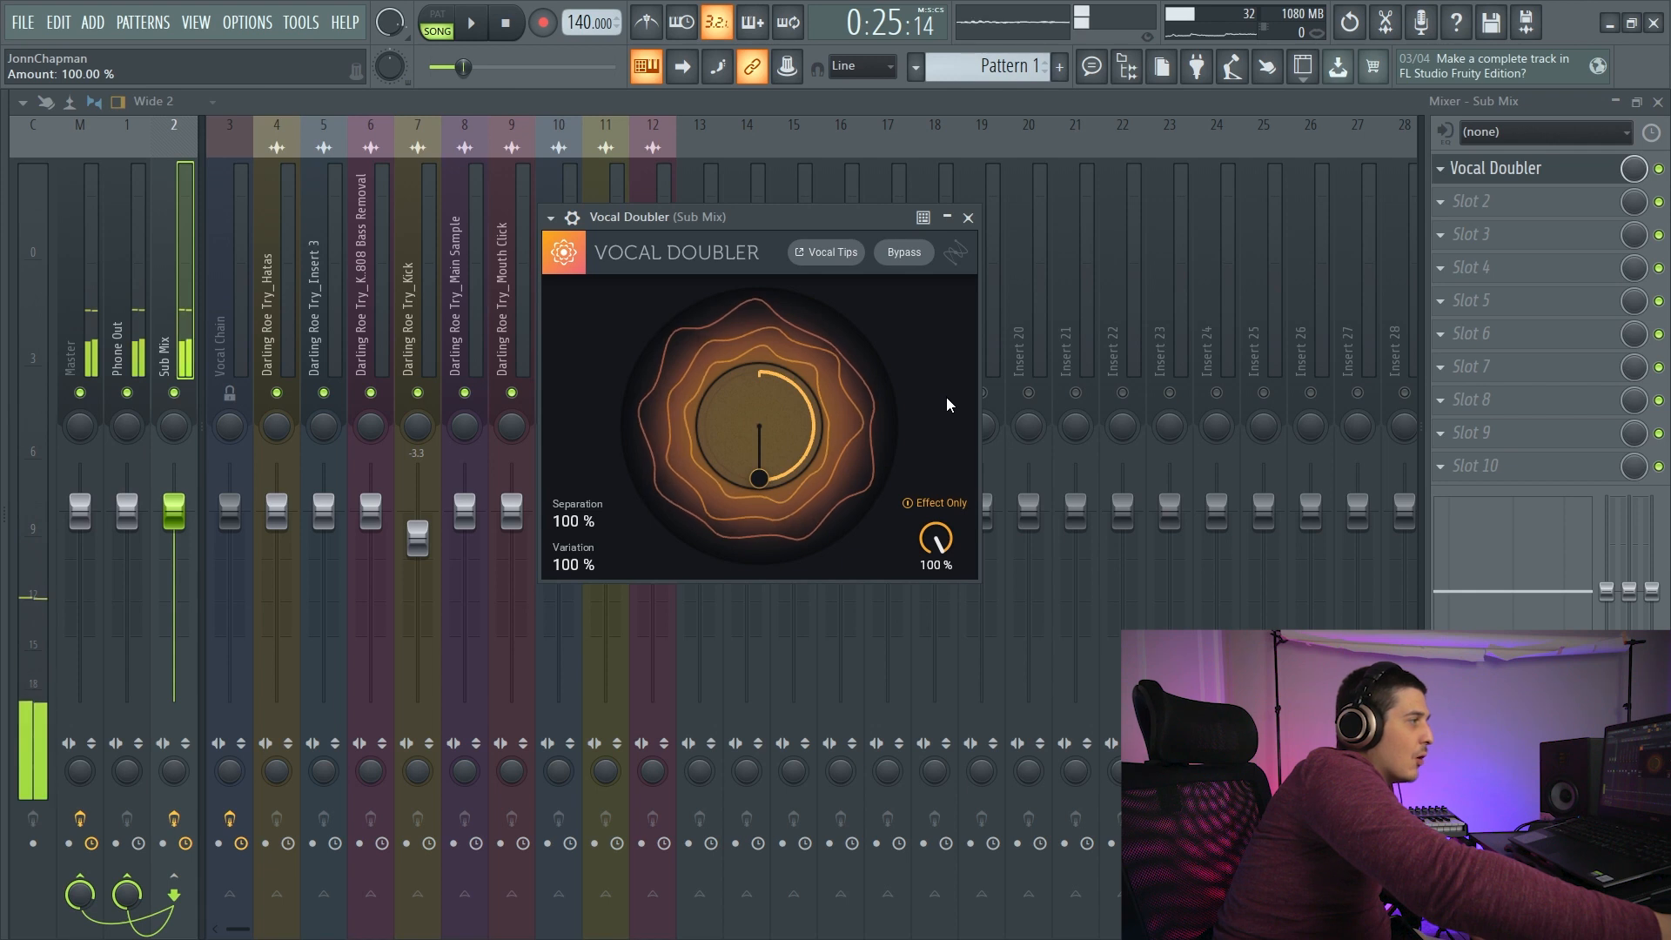
pyautogui.moveTo(935, 540); pyautogui.dragTo(942, 680)
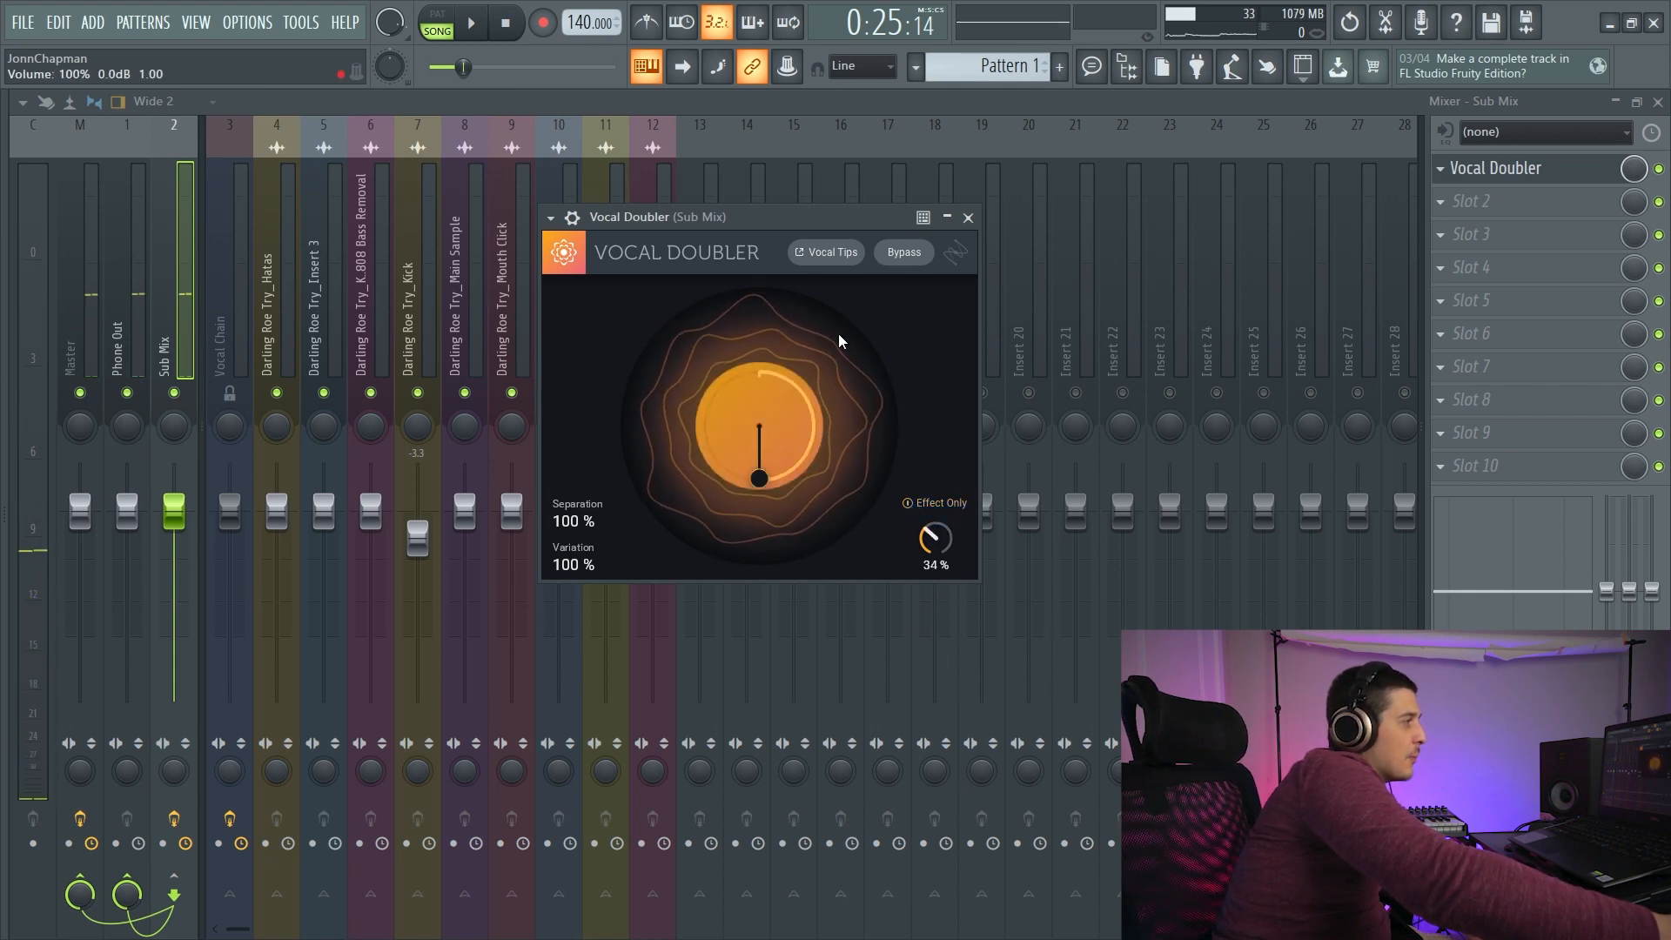
pyautogui.click(1658, 169)
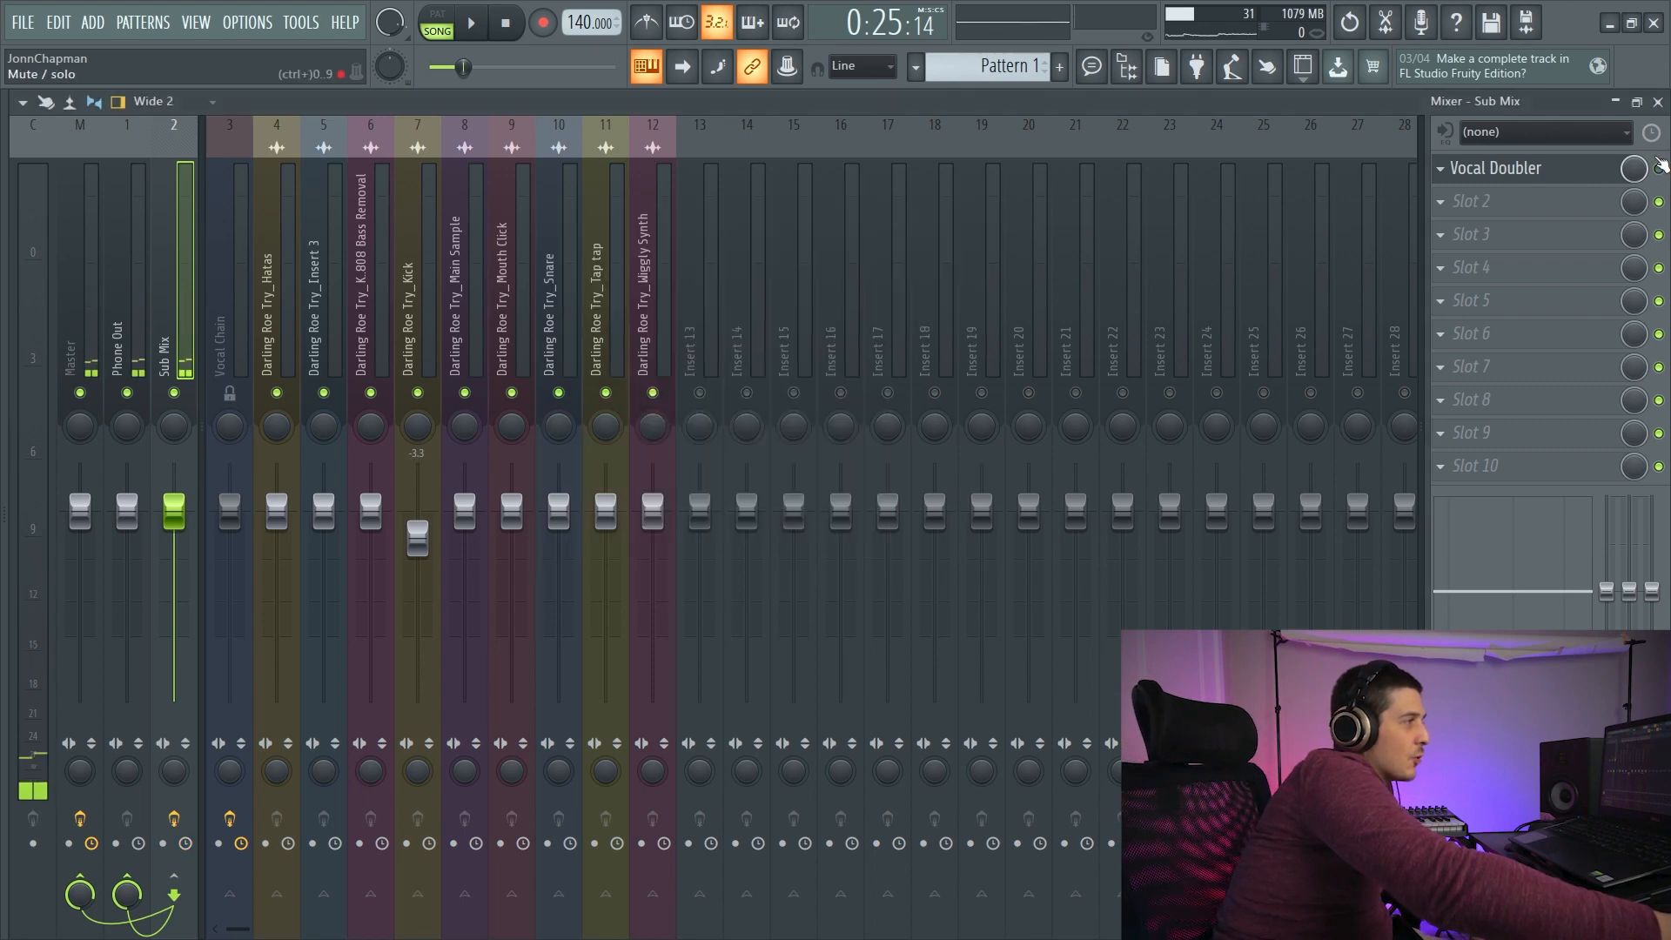
pyautogui.click(1533, 175)
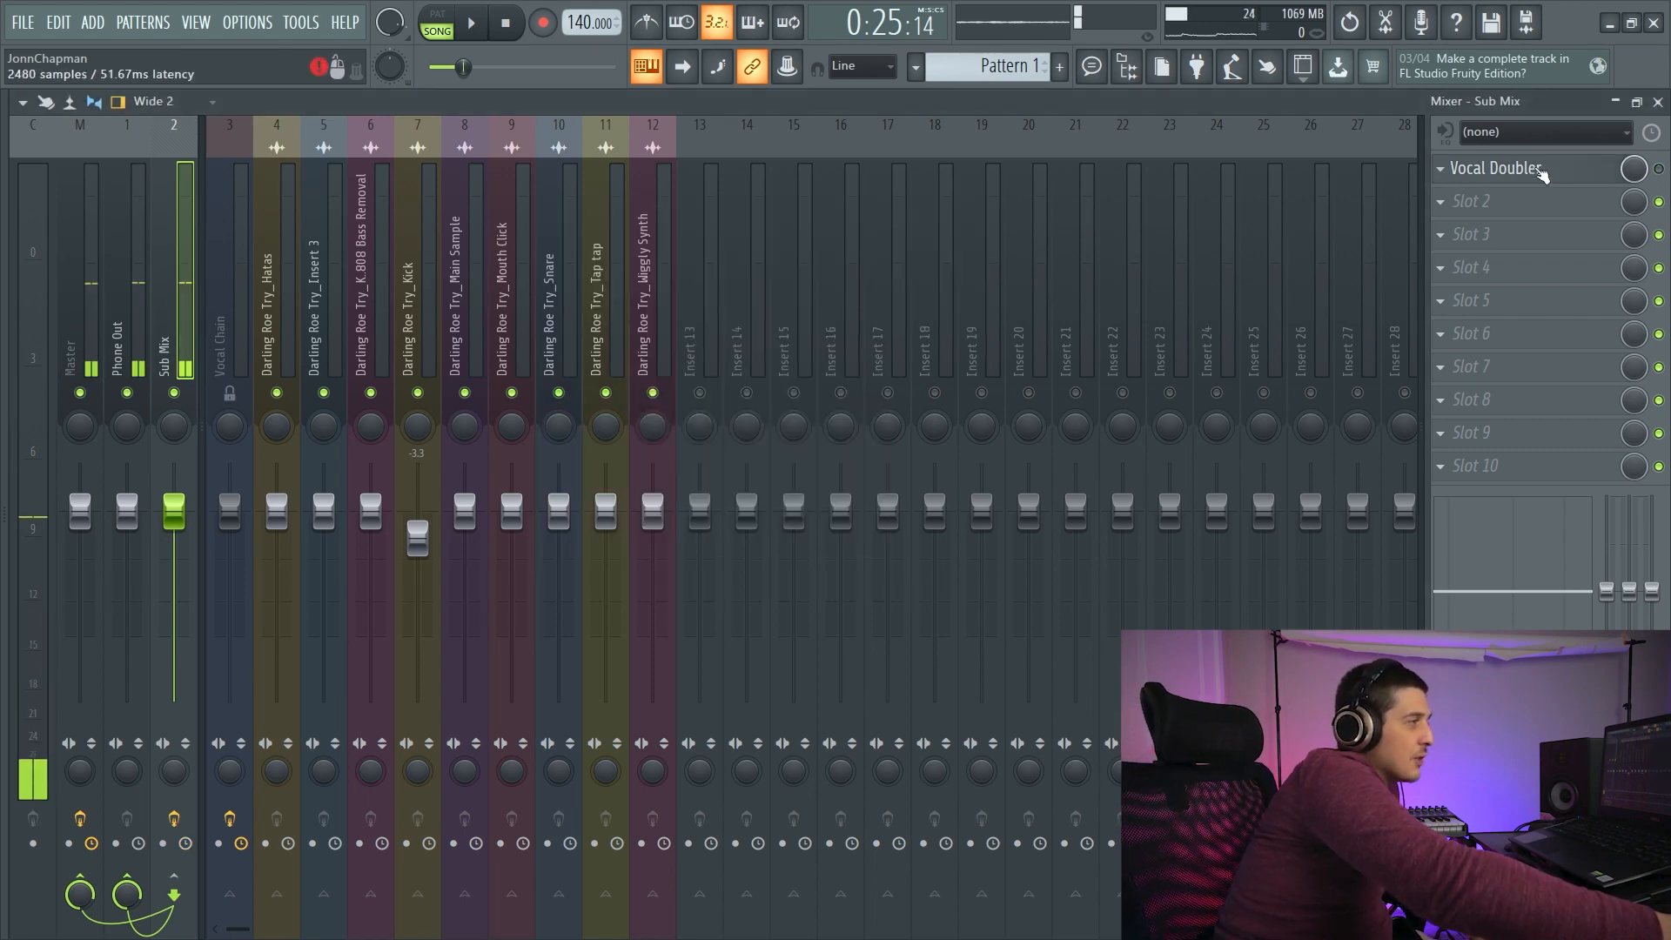
# - Load OutlawCM into the Sub Mix's first effect slot in place of Vocal Doubler
pyautogui.click(1458, 167)
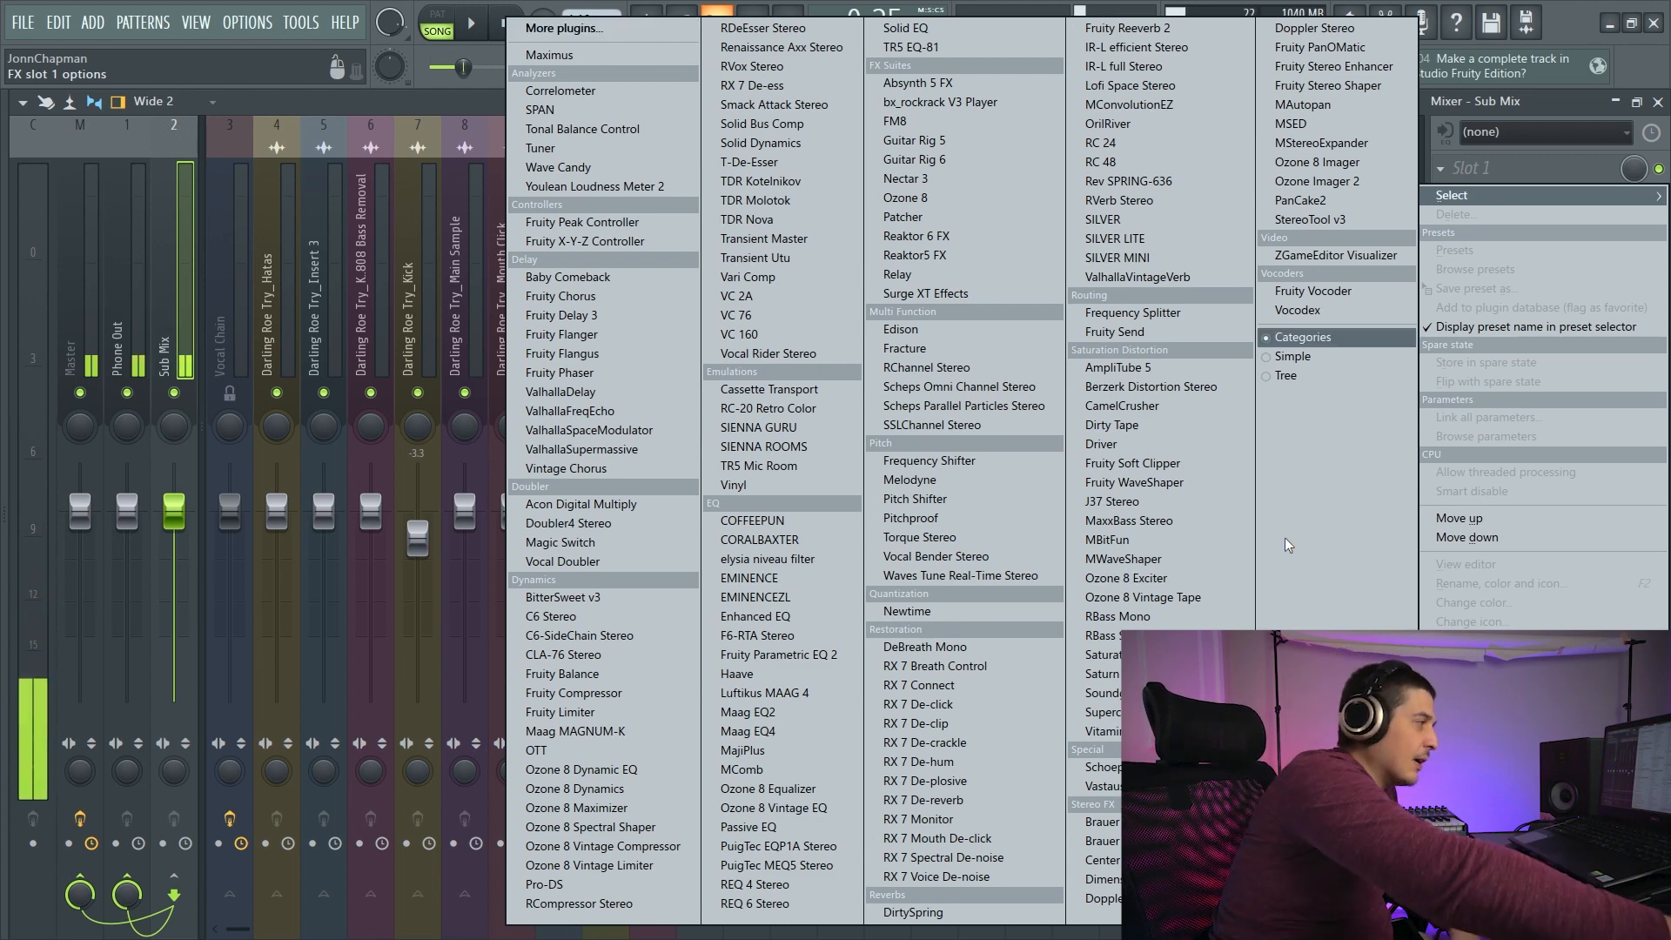
pyautogui.click(785, 51)
pyautogui.moveTo(701, 174); pyautogui.dragTo(712, 169)
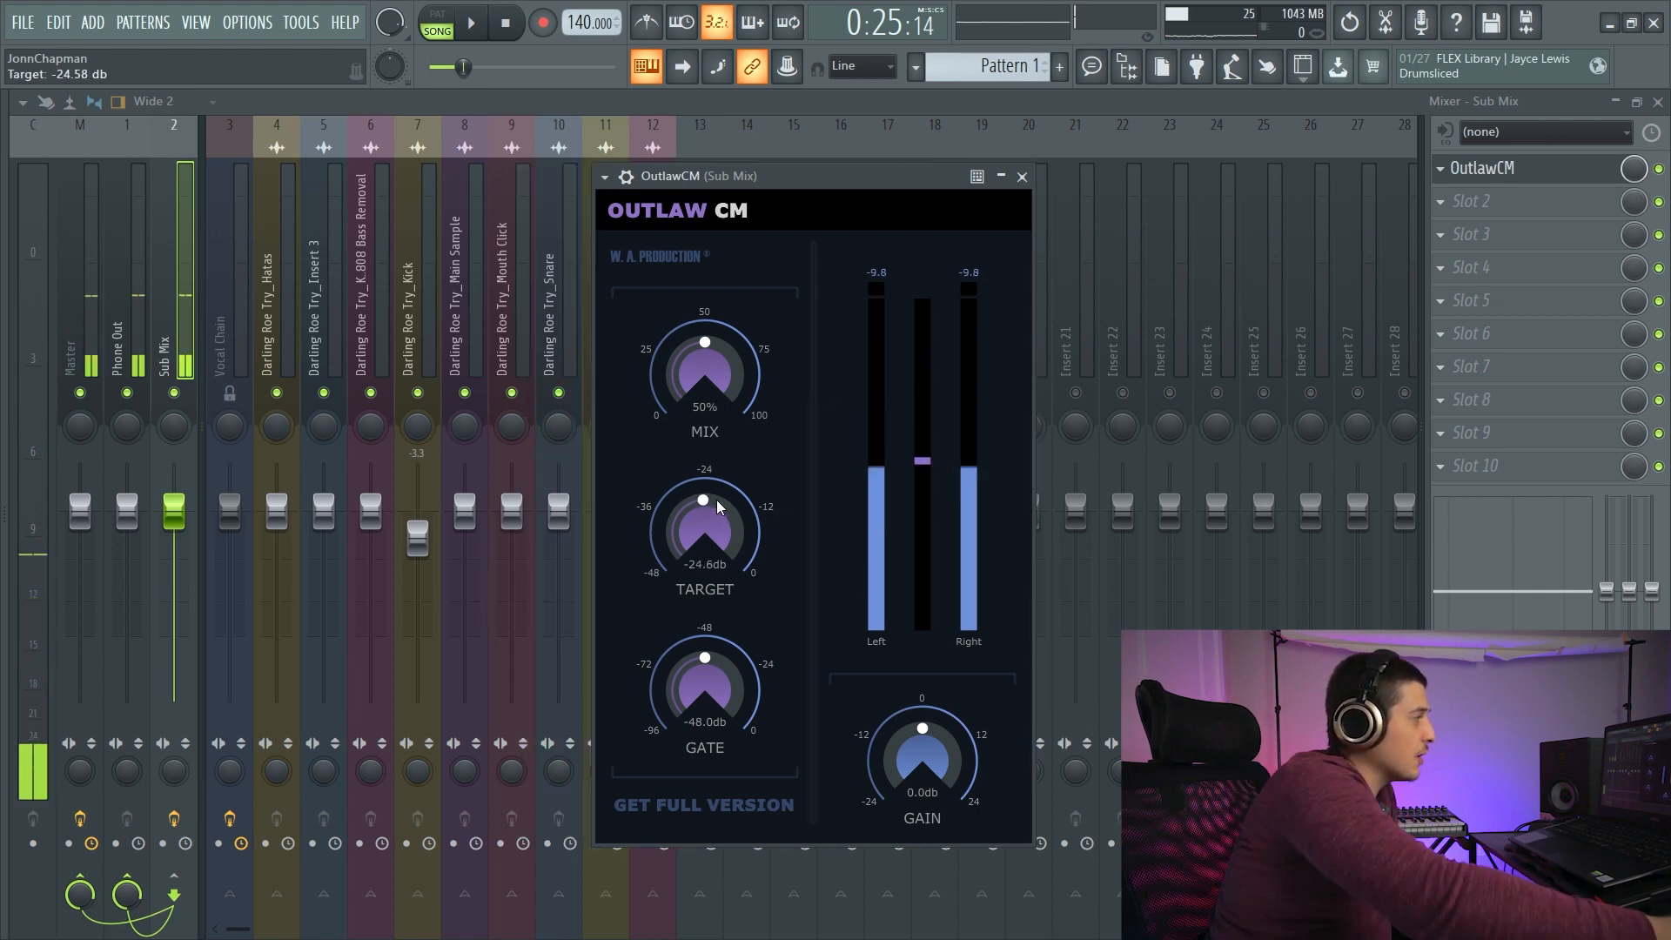
# - Try OutlawCM targets of -10.9 and -33.9 dB and a 100% mix, finishing at a -24.7 dB target and 50% mix
pyautogui.moveTo(713, 494); pyautogui.dragTo(731, 421)
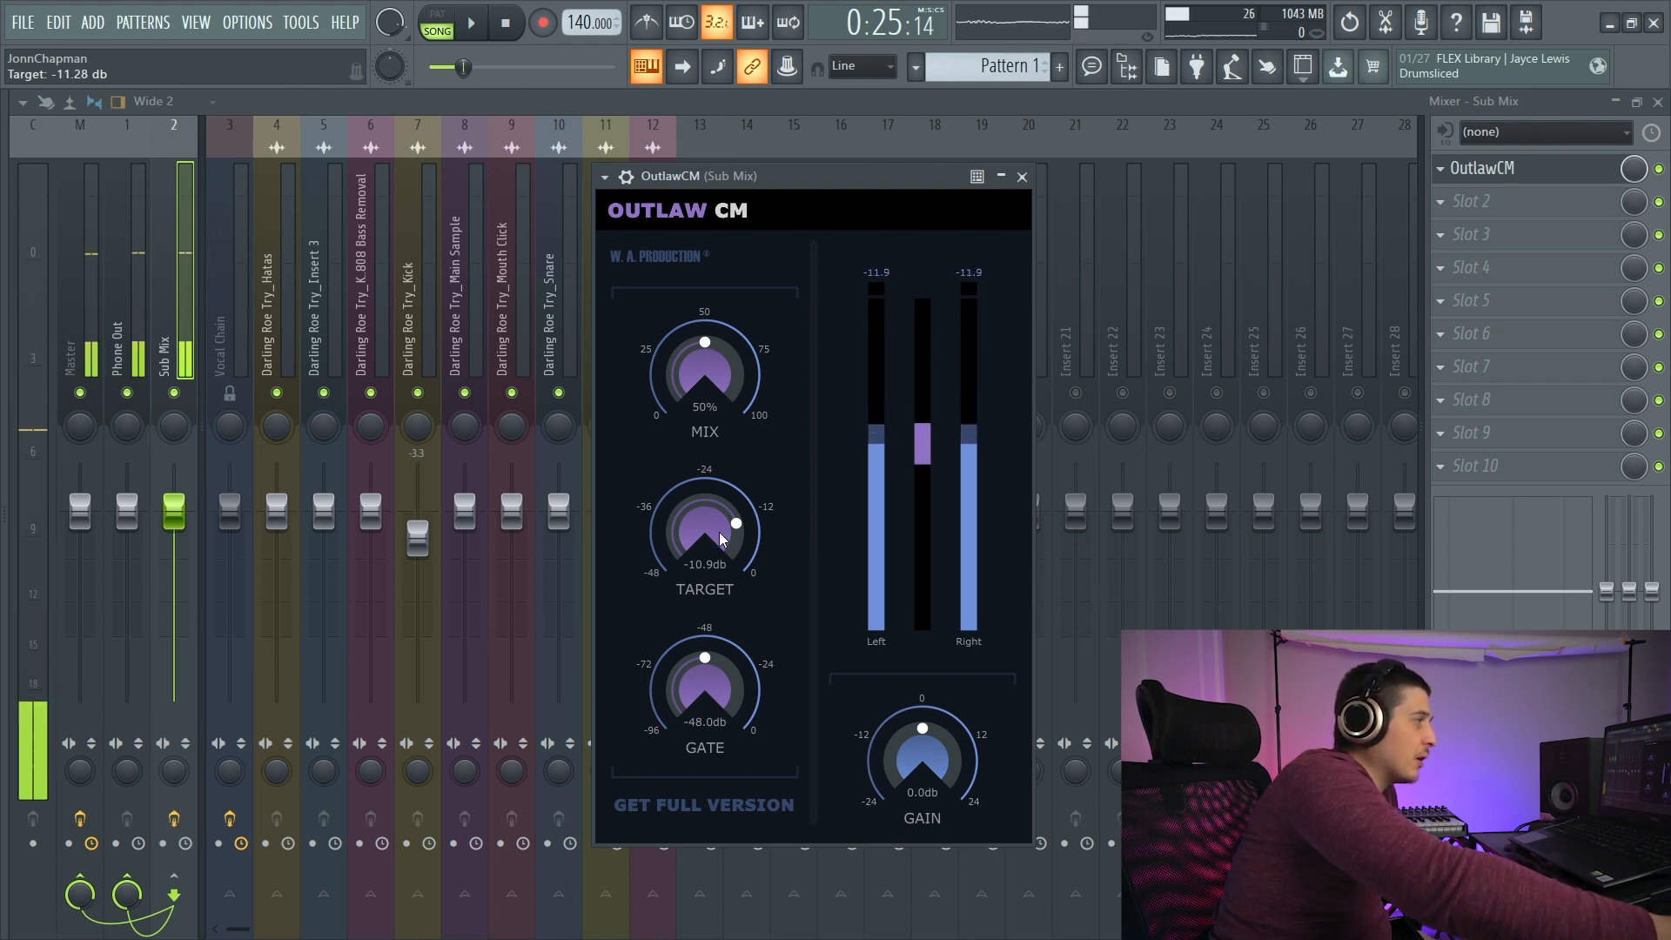
pyautogui.moveTo(744, 534); pyautogui.dragTo(738, 623)
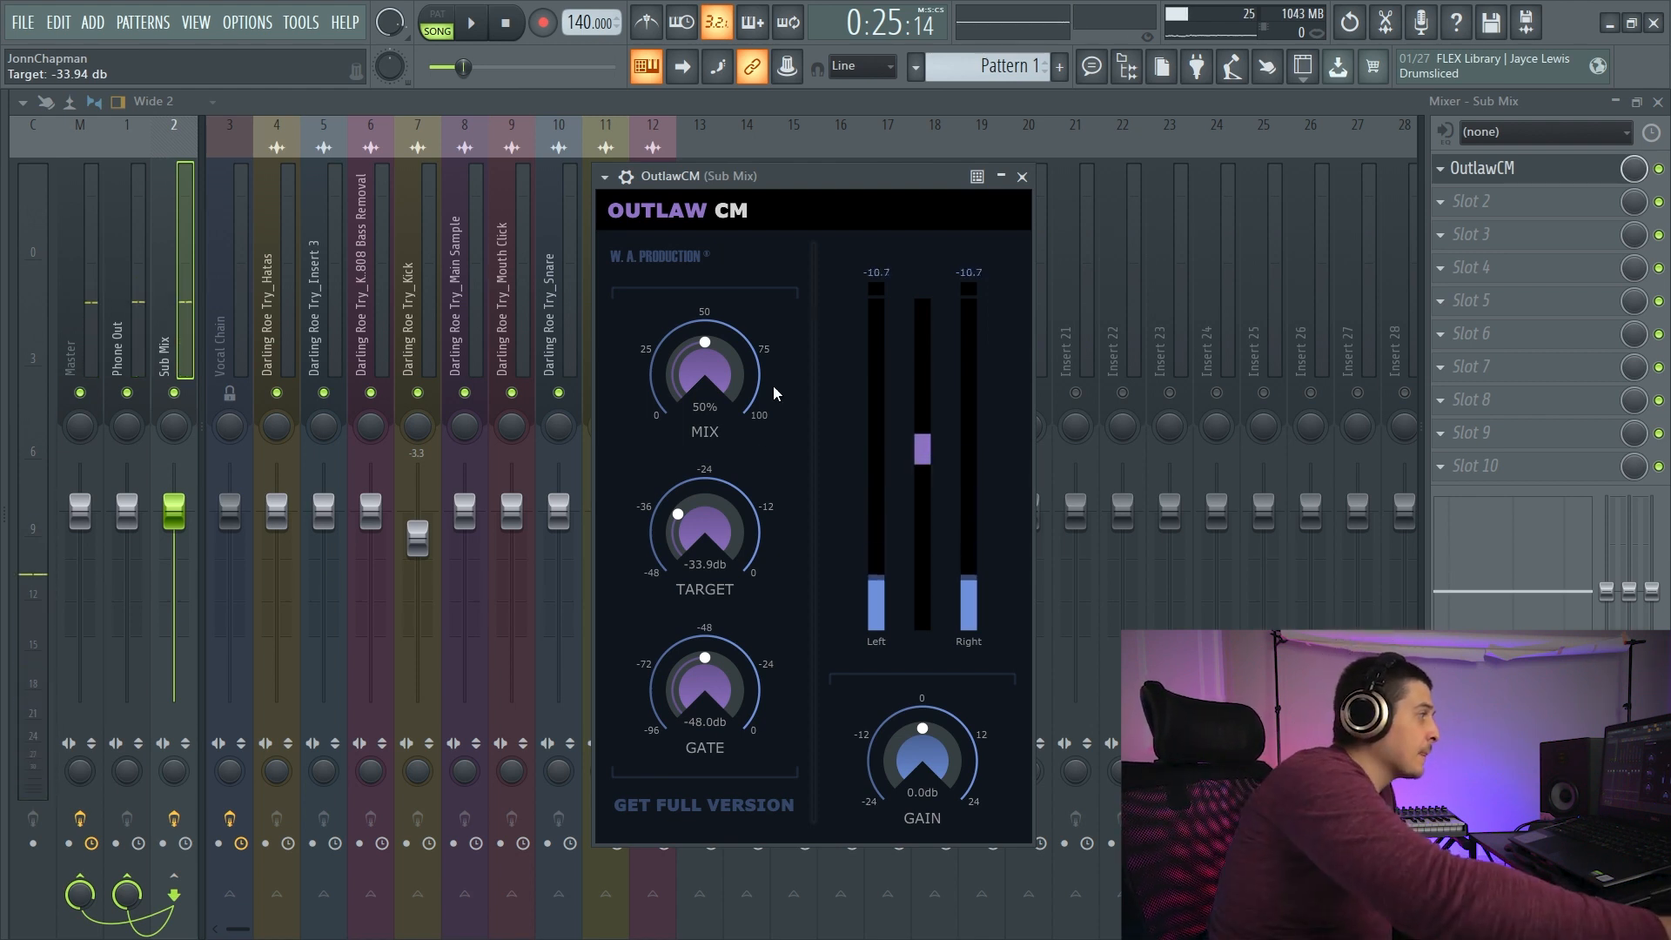
pyautogui.moveTo(705, 535); pyautogui.dragTo(689, 420)
pyautogui.moveTo(709, 359); pyautogui.dragTo(740, 242)
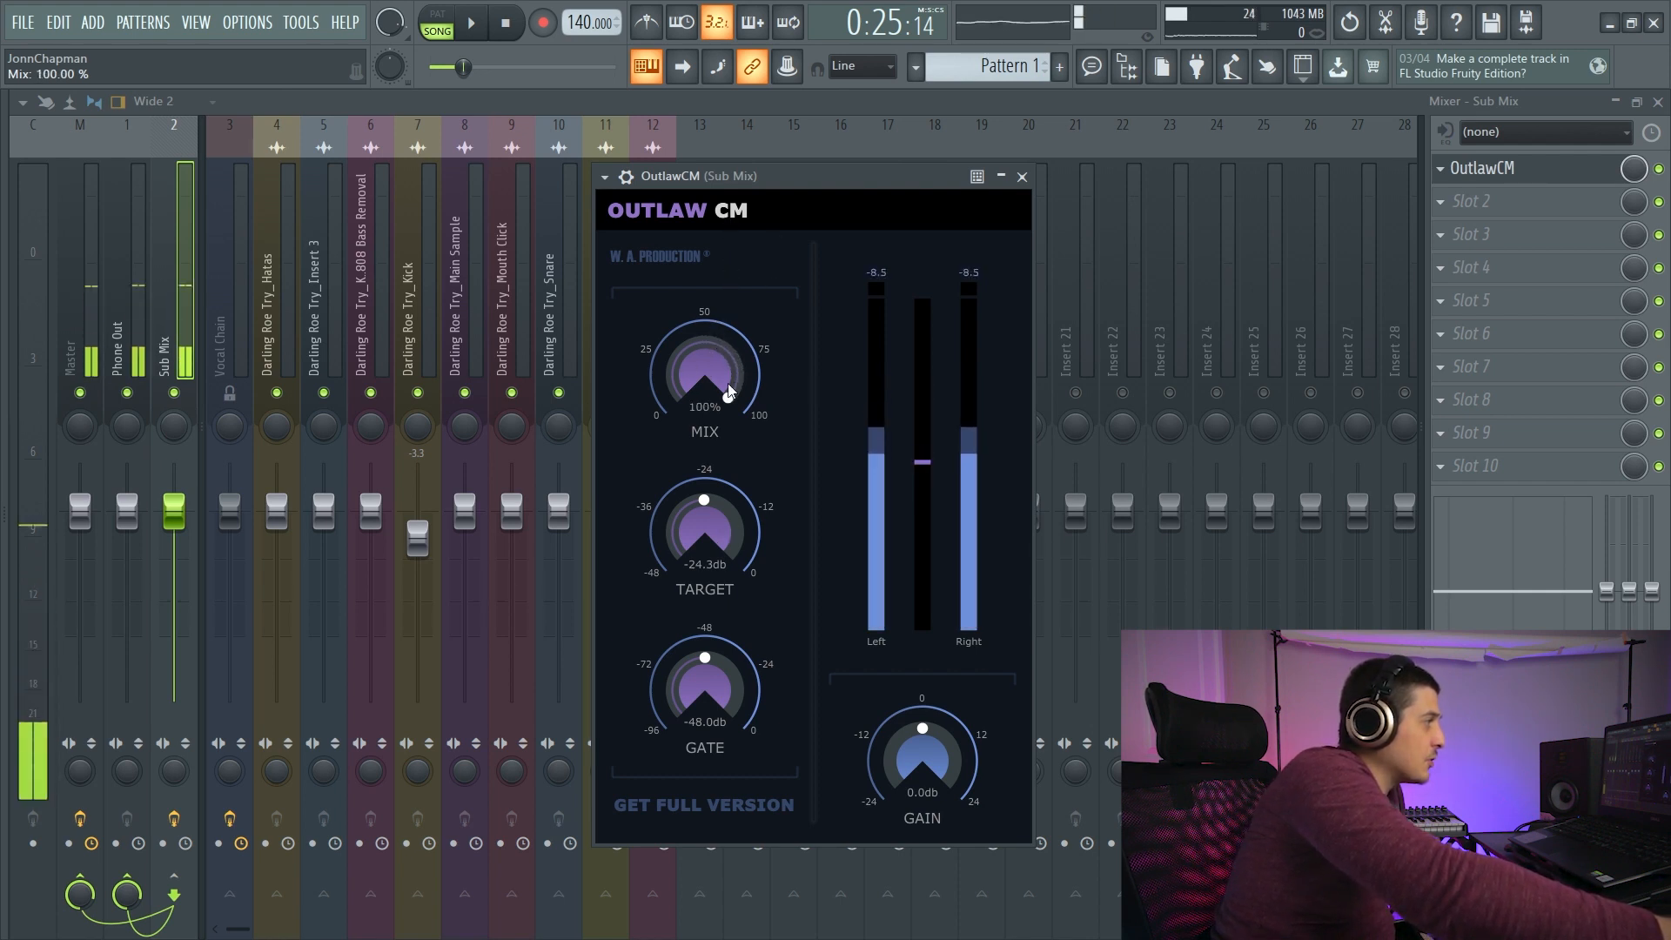
pyautogui.moveTo(709, 509); pyautogui.dragTo(733, 607)
pyautogui.moveTo(710, 514); pyautogui.dragTo(709, 471)
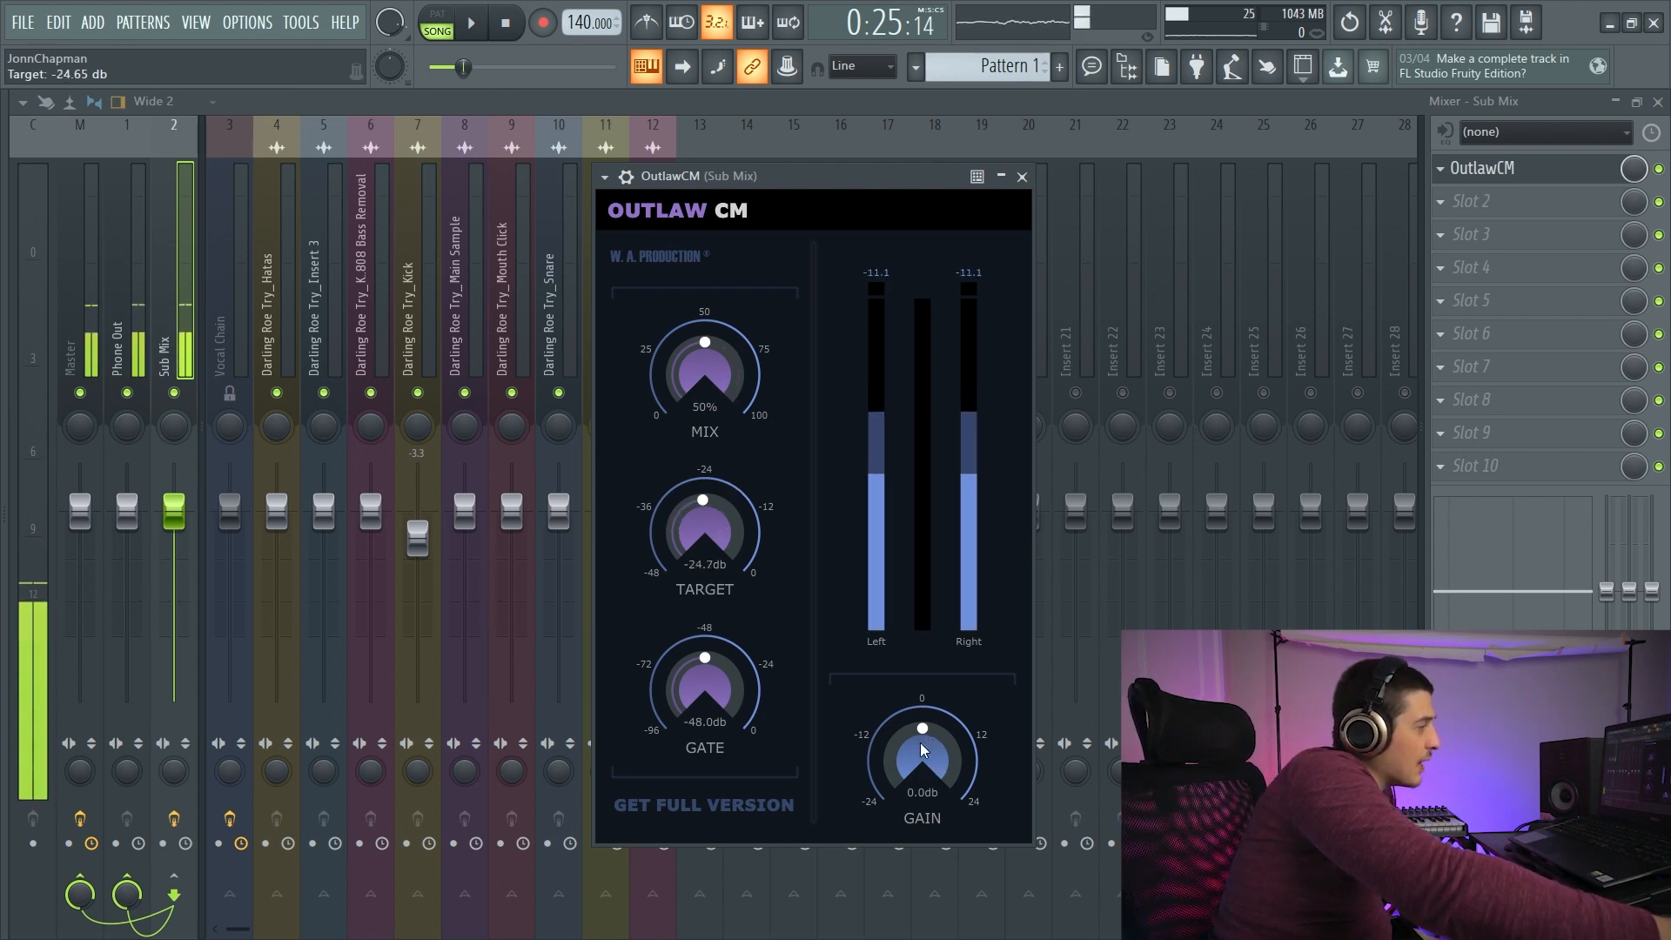
pyautogui.moveTo(923, 750); pyautogui.dragTo(922, 728)
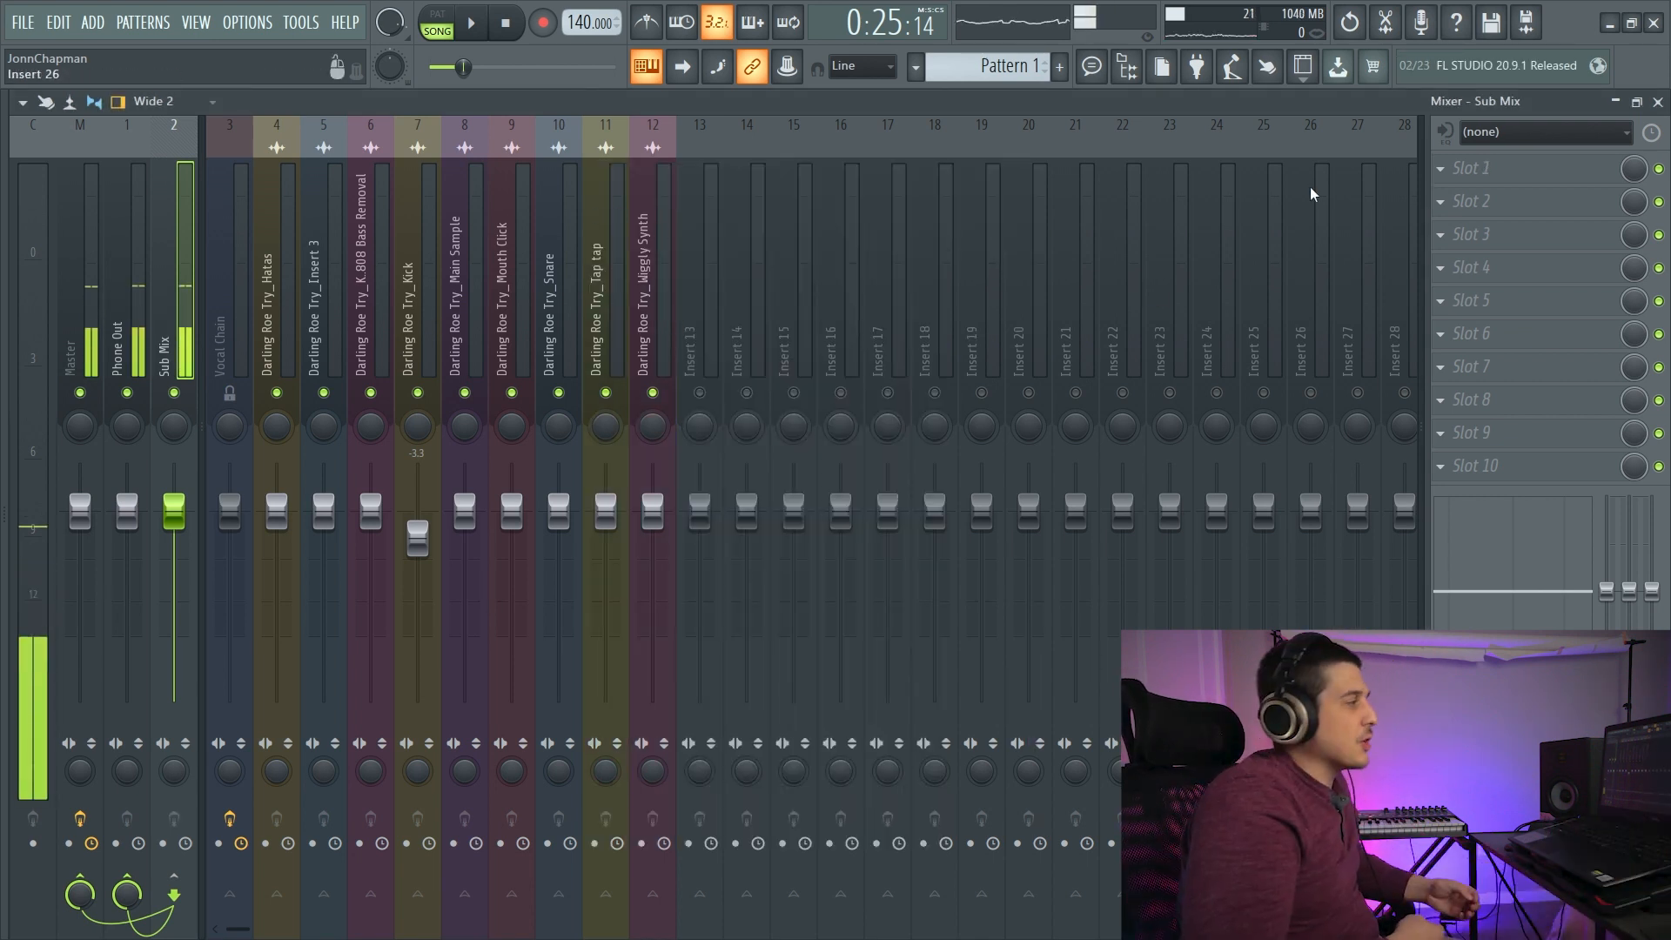
pyautogui.click(1440, 168)
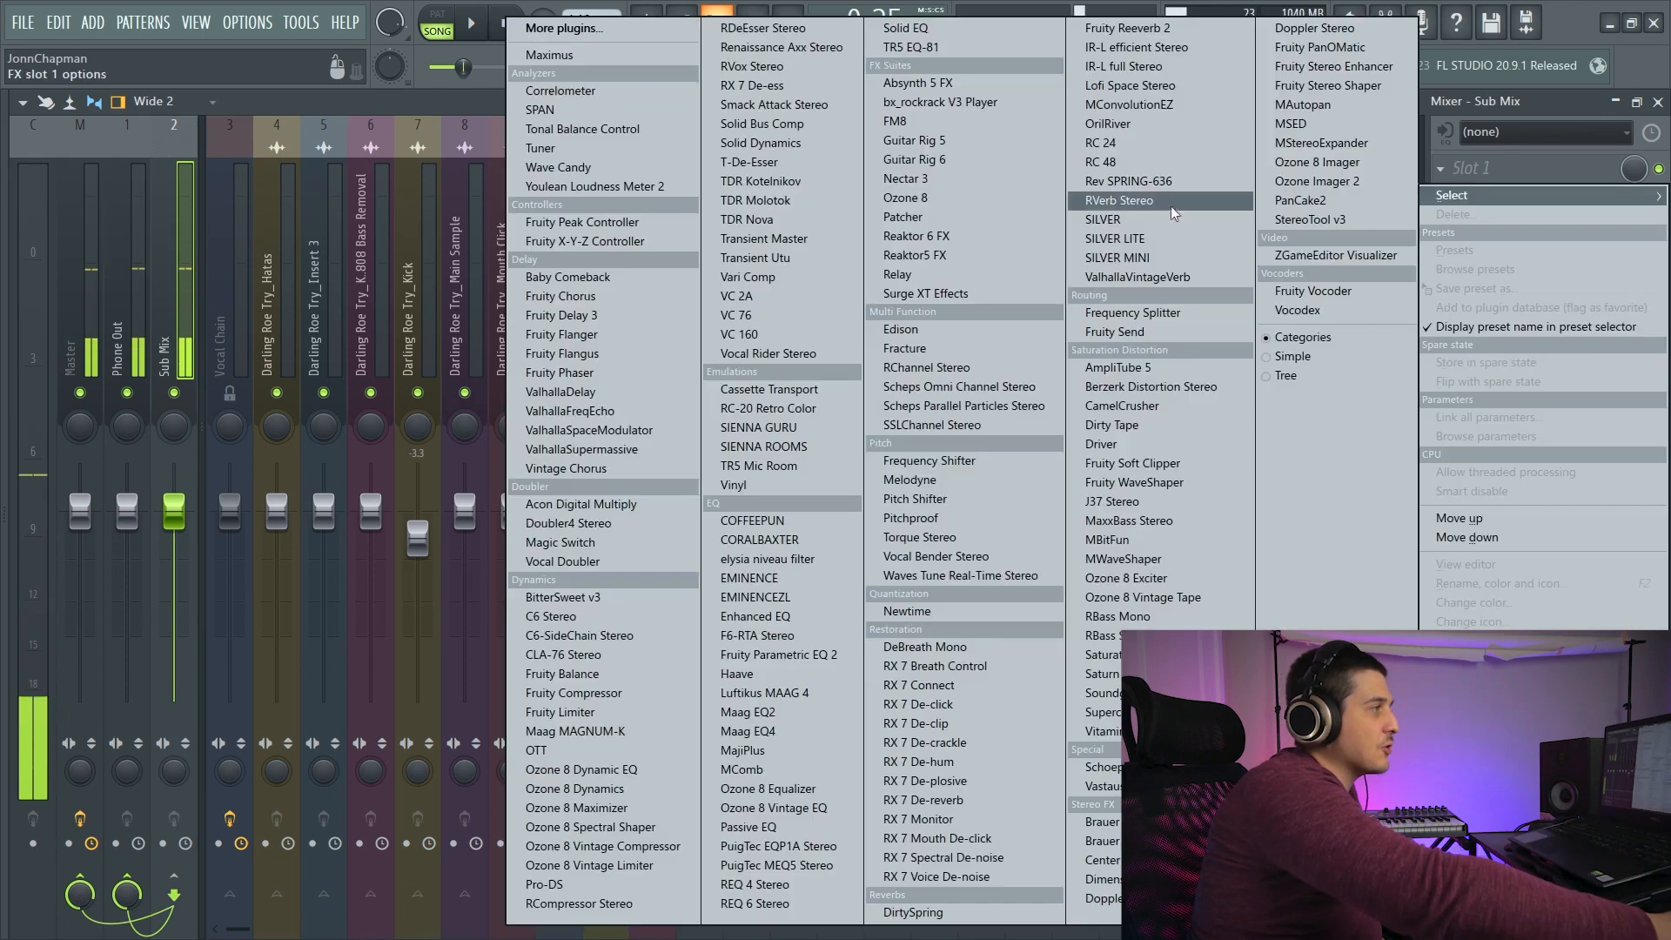
pyautogui.click(1326, 231)
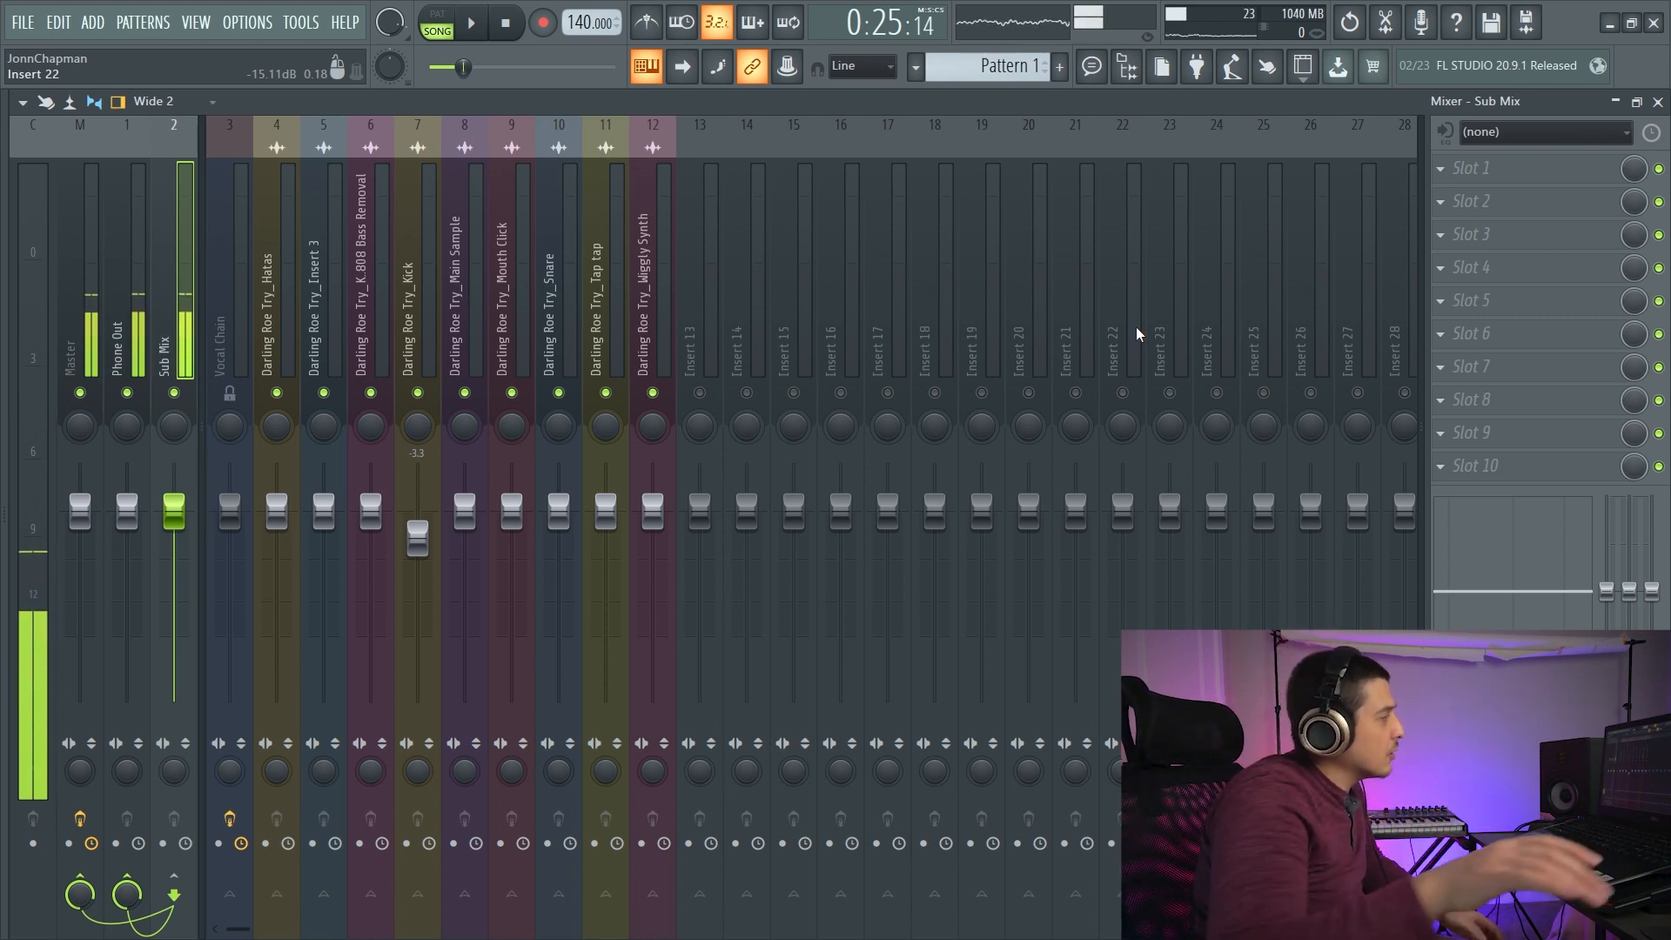
# - Open the Vastaus plugin on the Vocal Chain track to show its controls
pyautogui.click(227, 317)
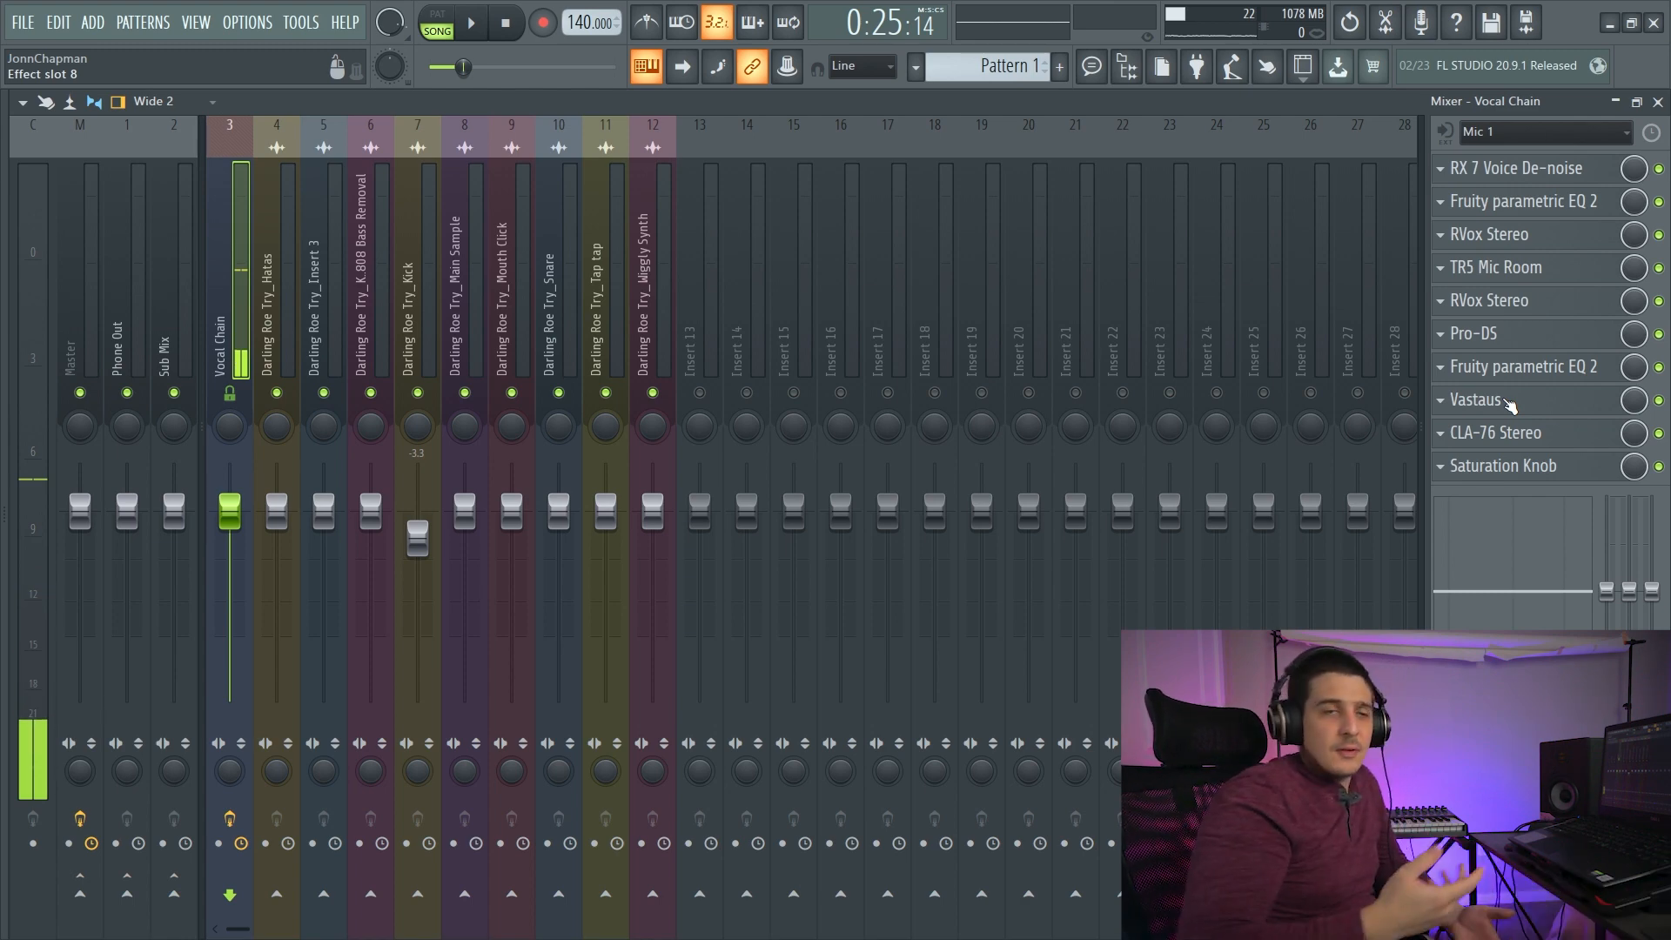
pyautogui.click(1508, 403)
pyautogui.moveTo(845, 239); pyautogui.dragTo(924, 187)
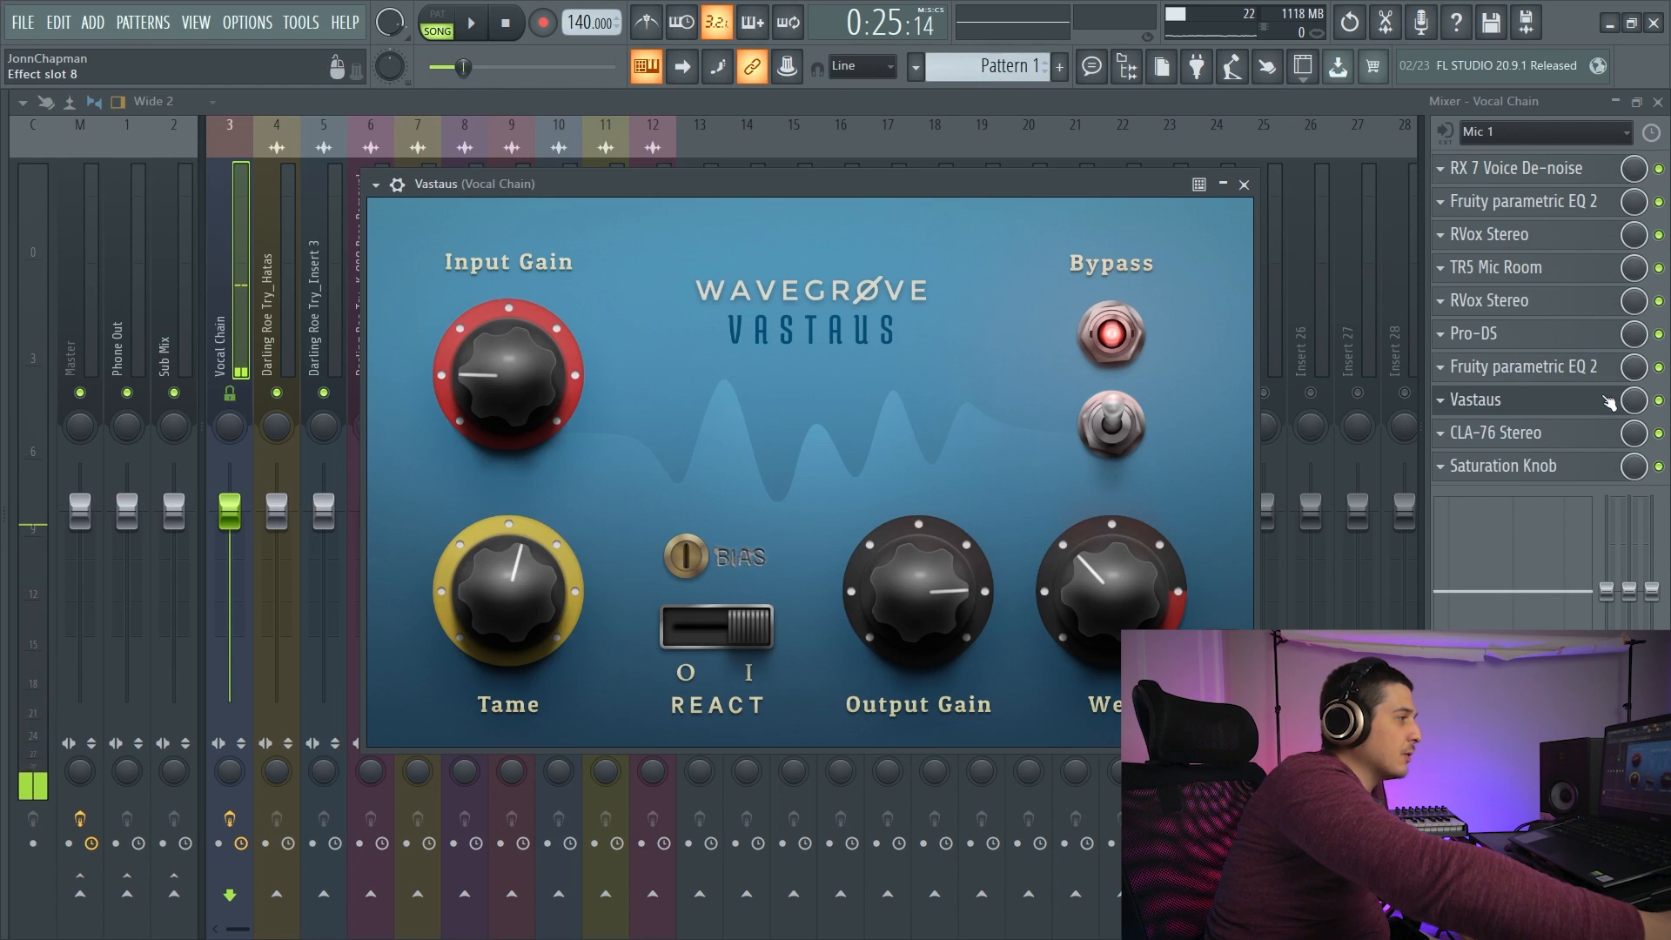
# - Compare the Vocal Chain with Vastaus disabled and re-enabled, and review the plugin's controls again before closing it
pyautogui.click(1658, 400)
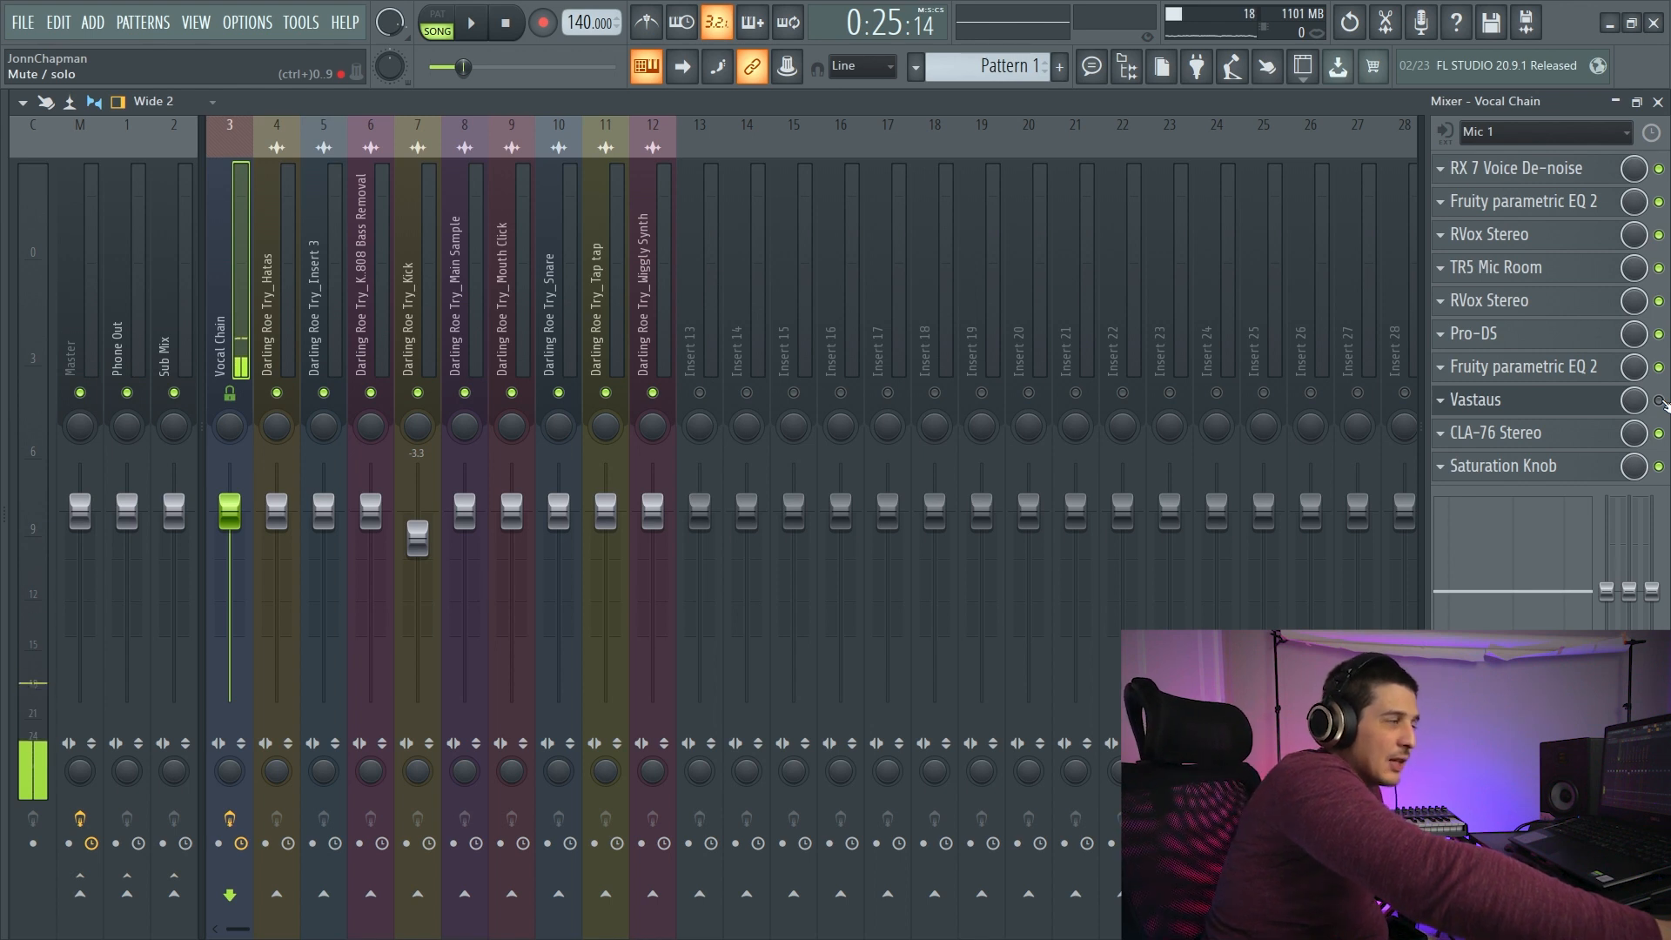
pyautogui.click(1658, 400)
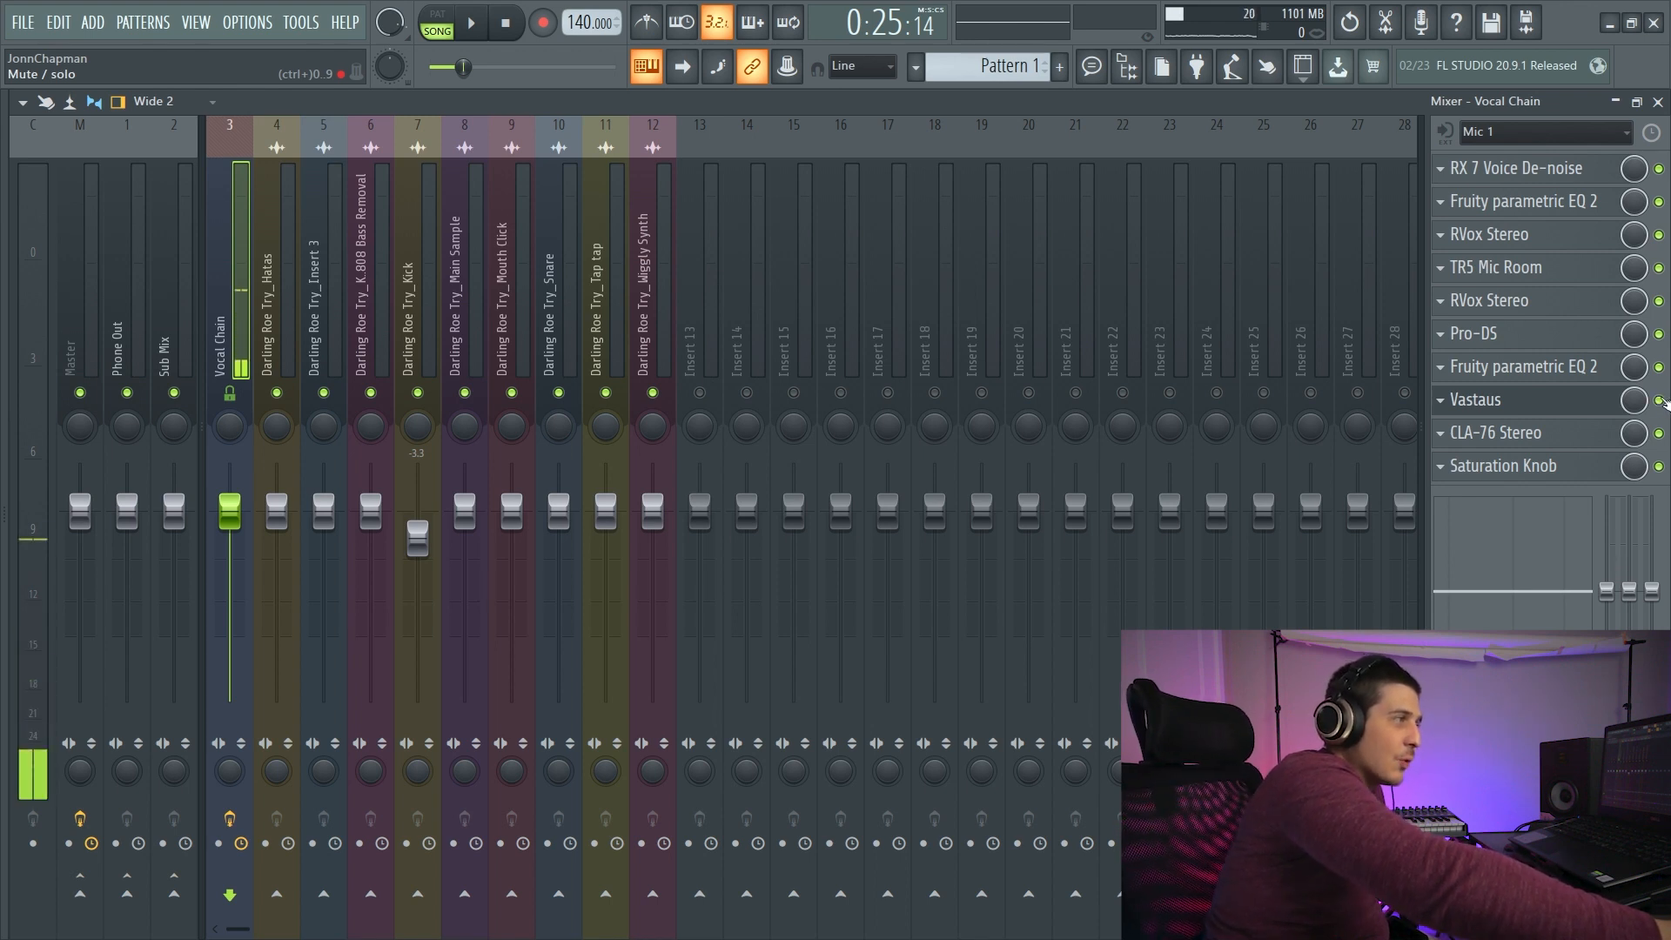
pyautogui.click(1479, 401)
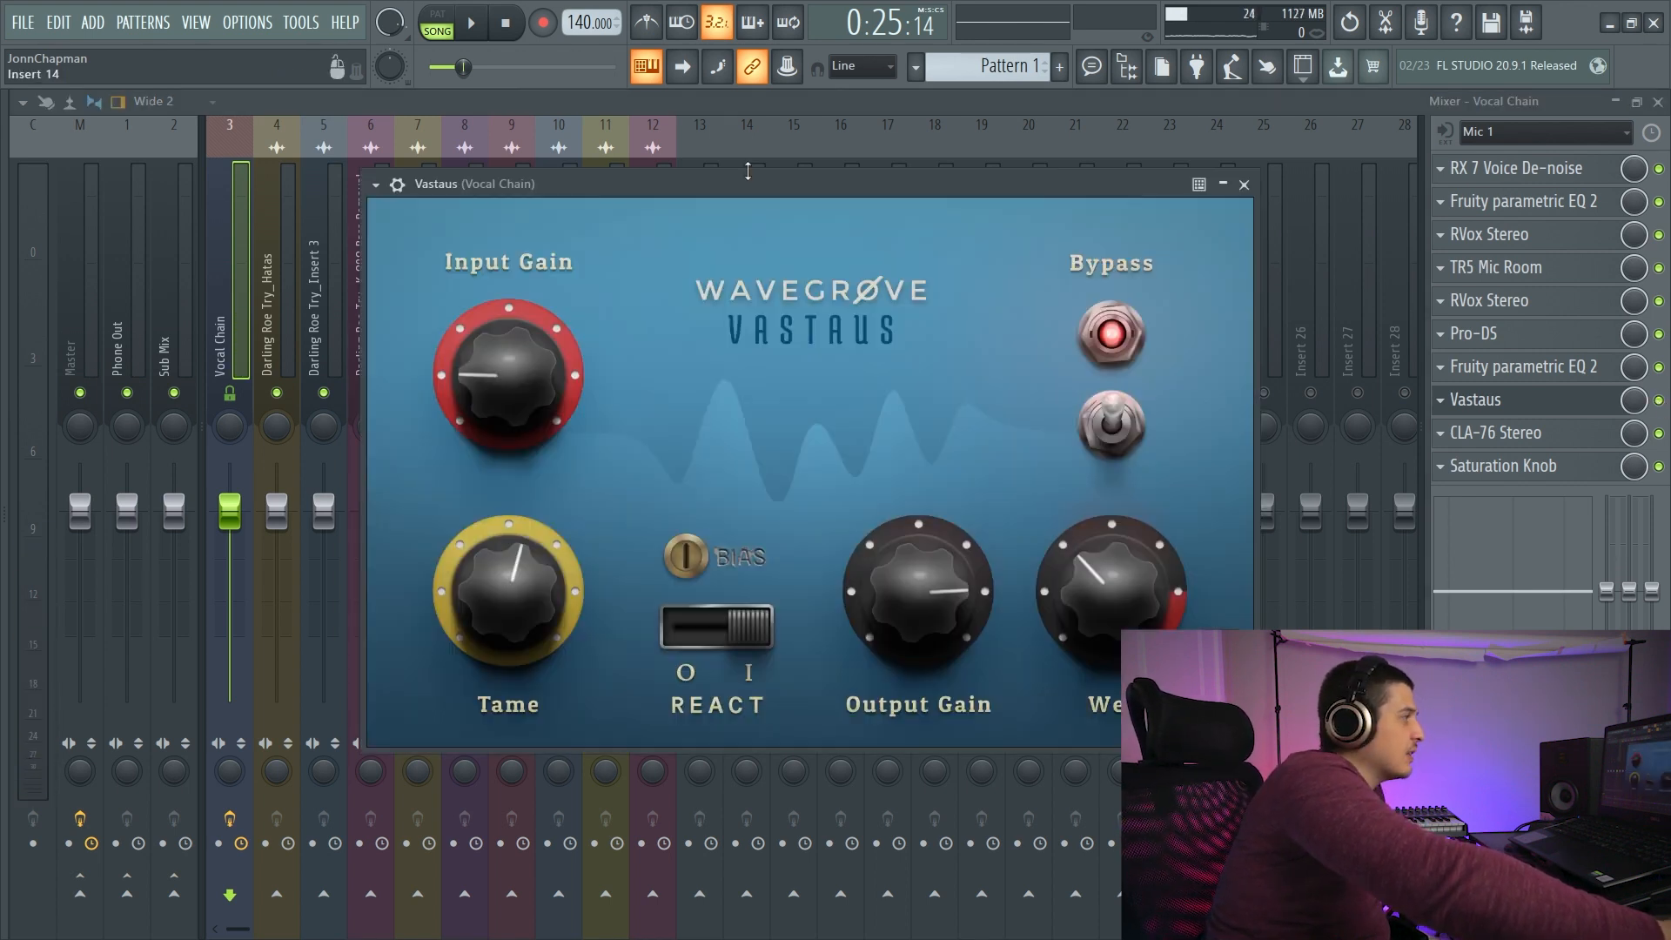
pyautogui.moveTo(733, 184); pyautogui.dragTo(668, 182)
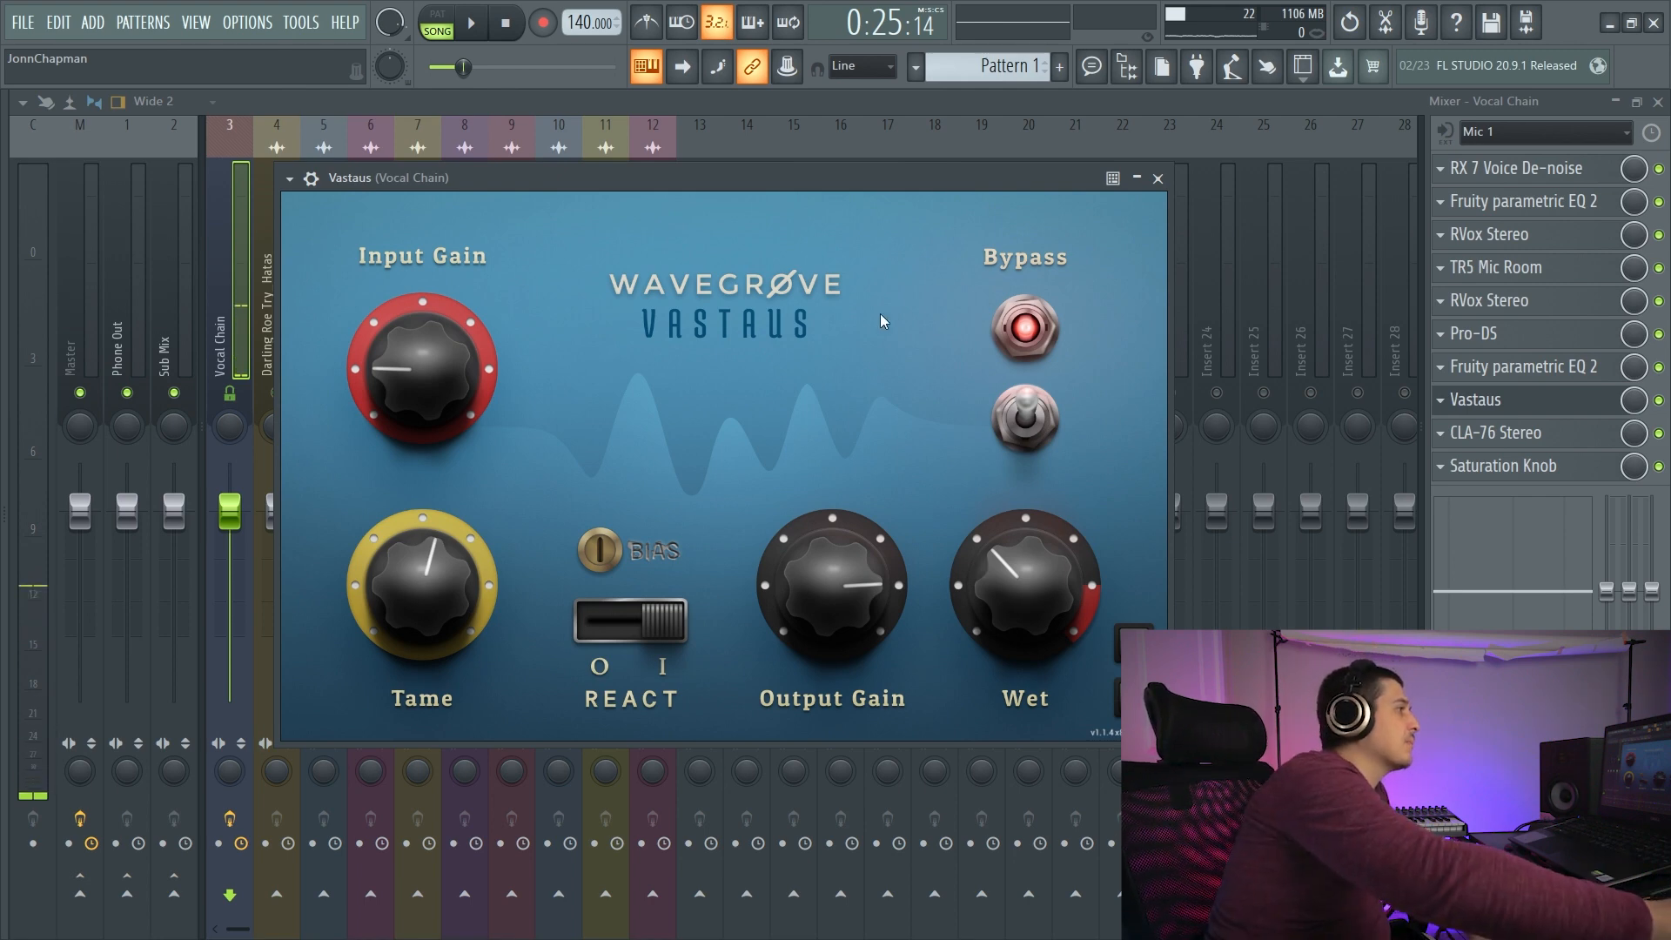
pyautogui.press('Escape')
# - Load Vinyl into the first effect slot of the Sub Mix track
pyautogui.click(166, 324)
pyautogui.click(1459, 167)
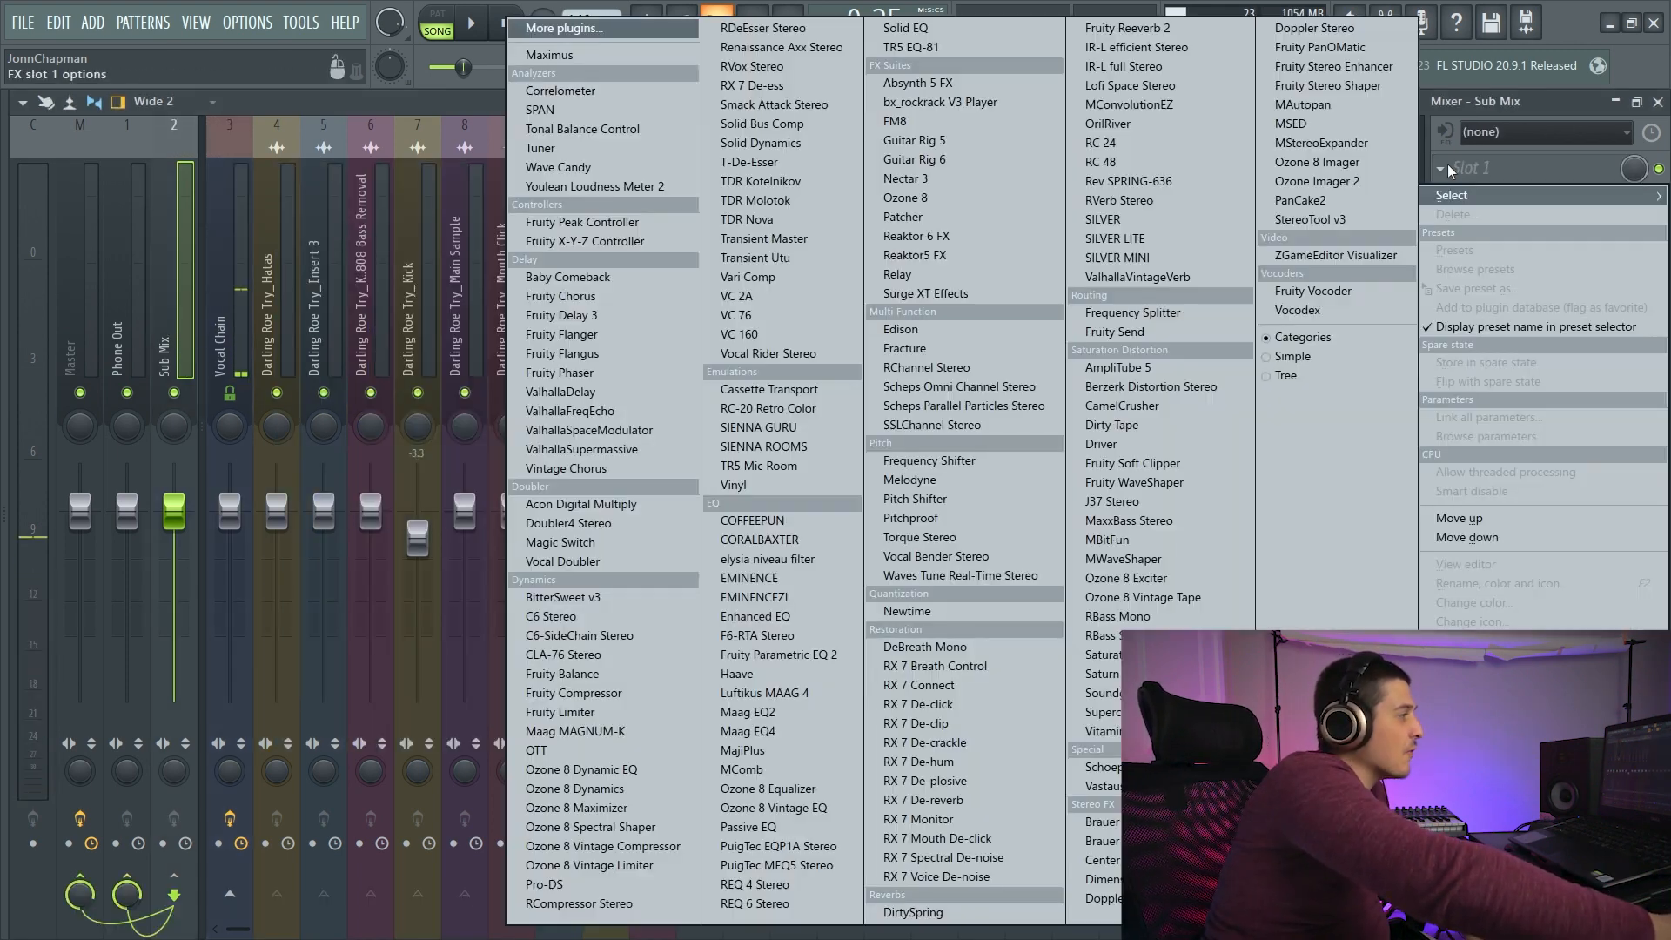
pyautogui.click(734, 485)
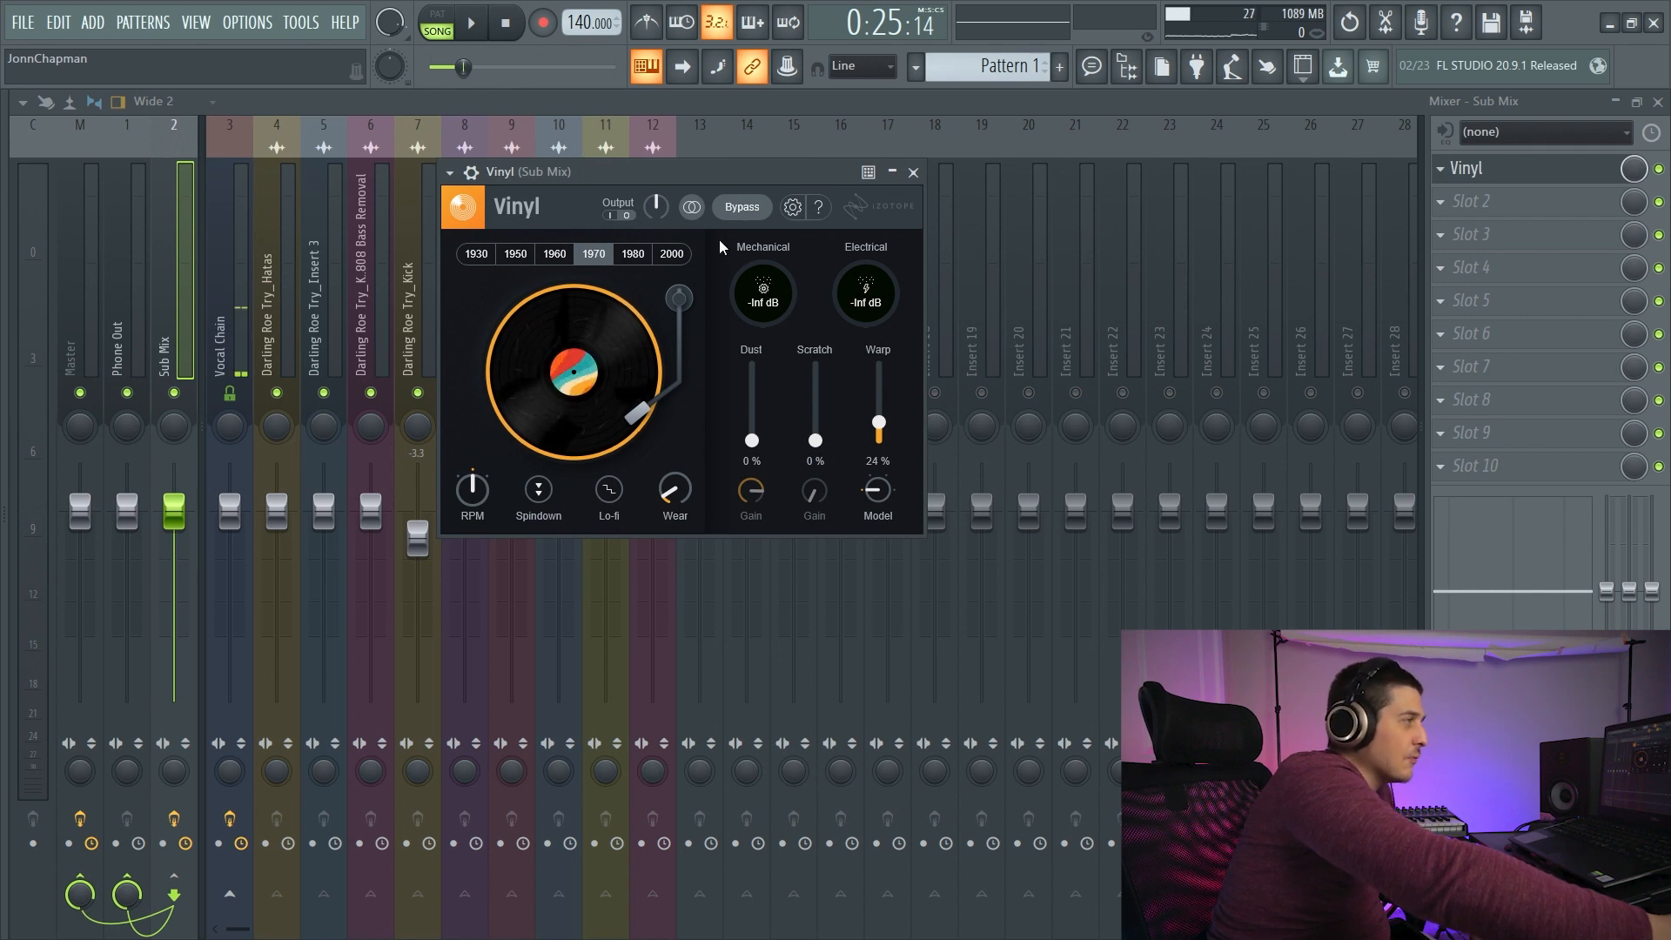
pyautogui.moveTo(658, 171); pyautogui.dragTo(616, 171)
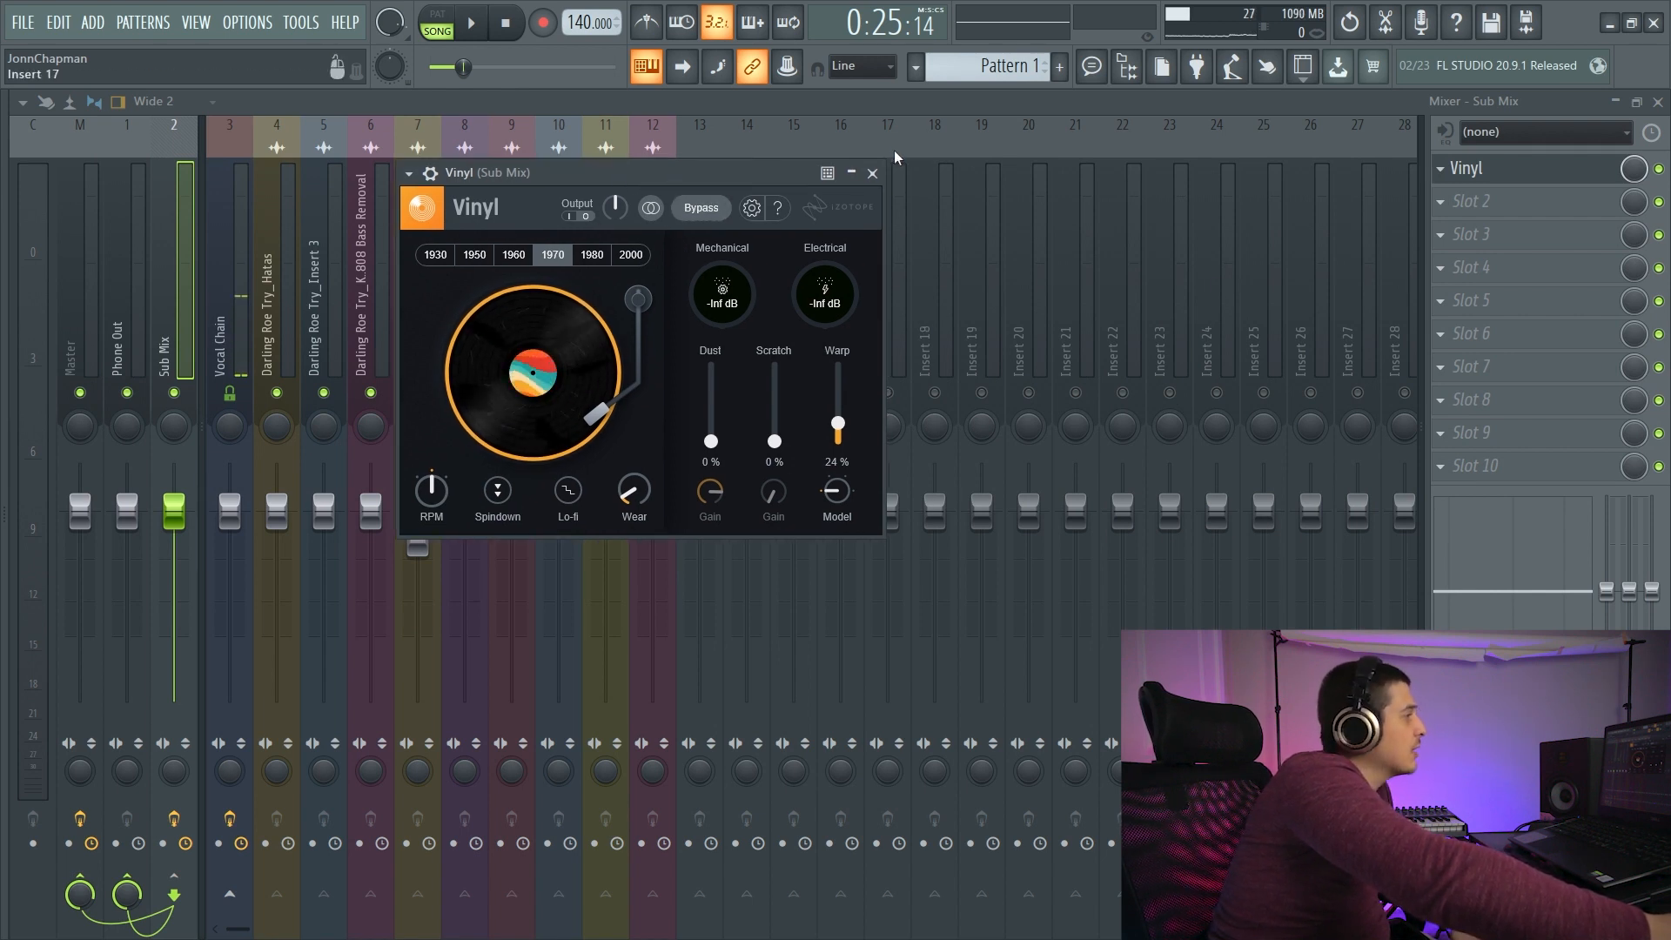
# - Play the song with Vinyl disabled on the Sub Mix, re-enable it during playback and reopen its editor
pyautogui.click(1659, 169)
pyautogui.press('space')
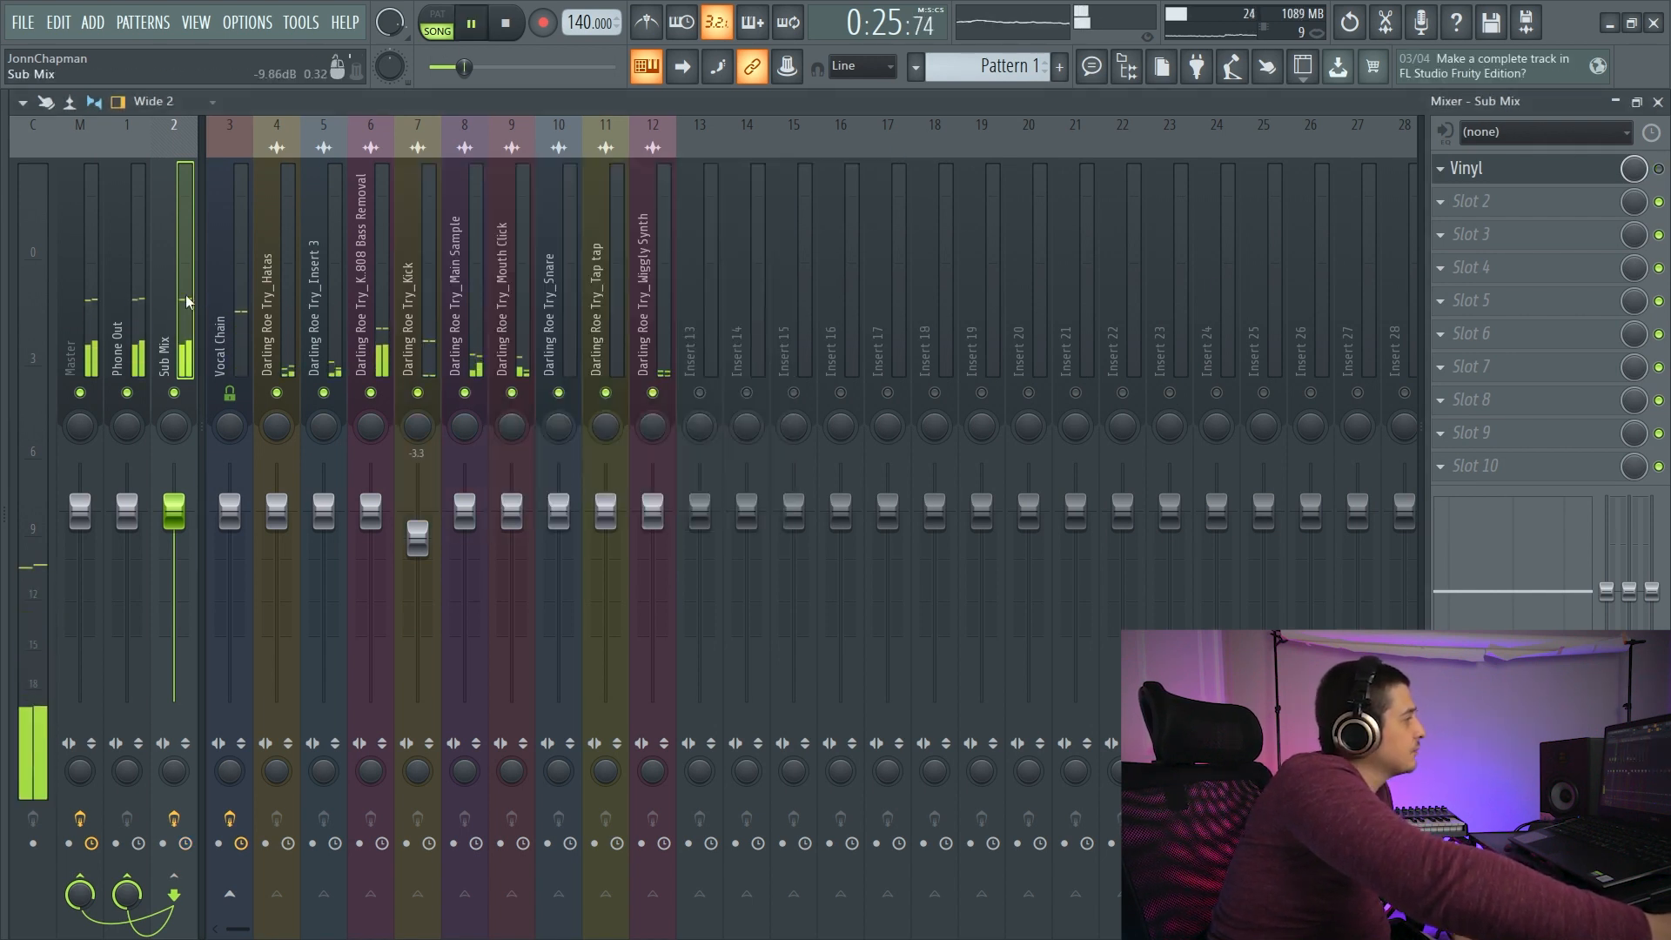
pyautogui.click(1659, 169)
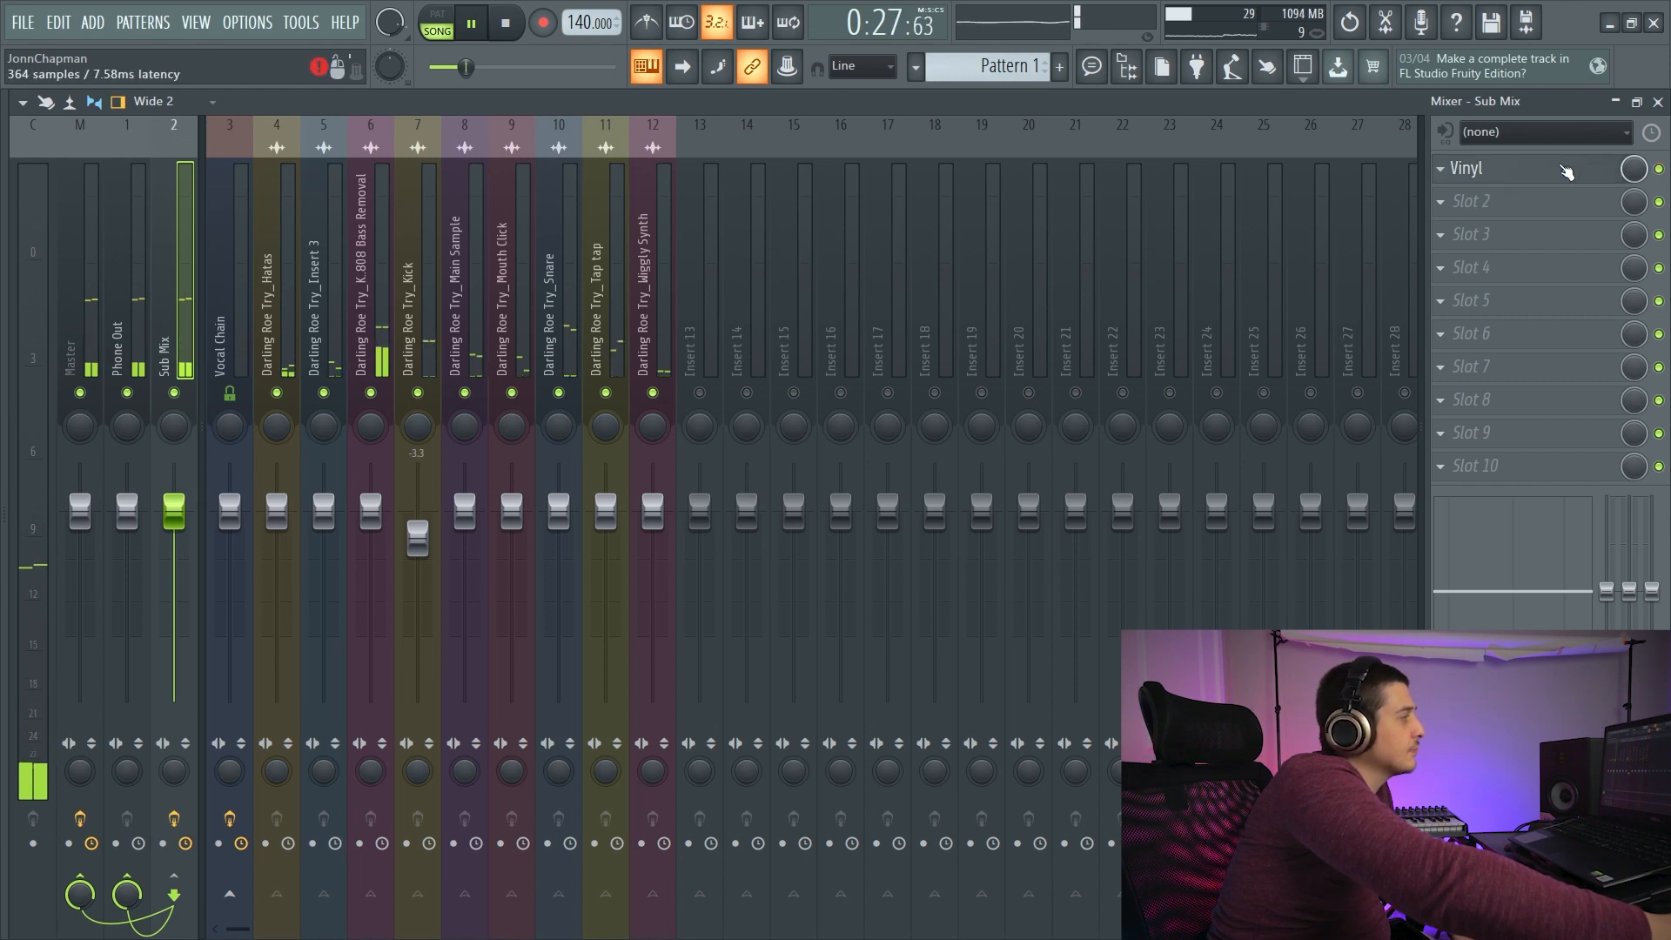
pyautogui.click(1479, 168)
pyautogui.moveTo(590, 176); pyautogui.dragTo(538, 185)
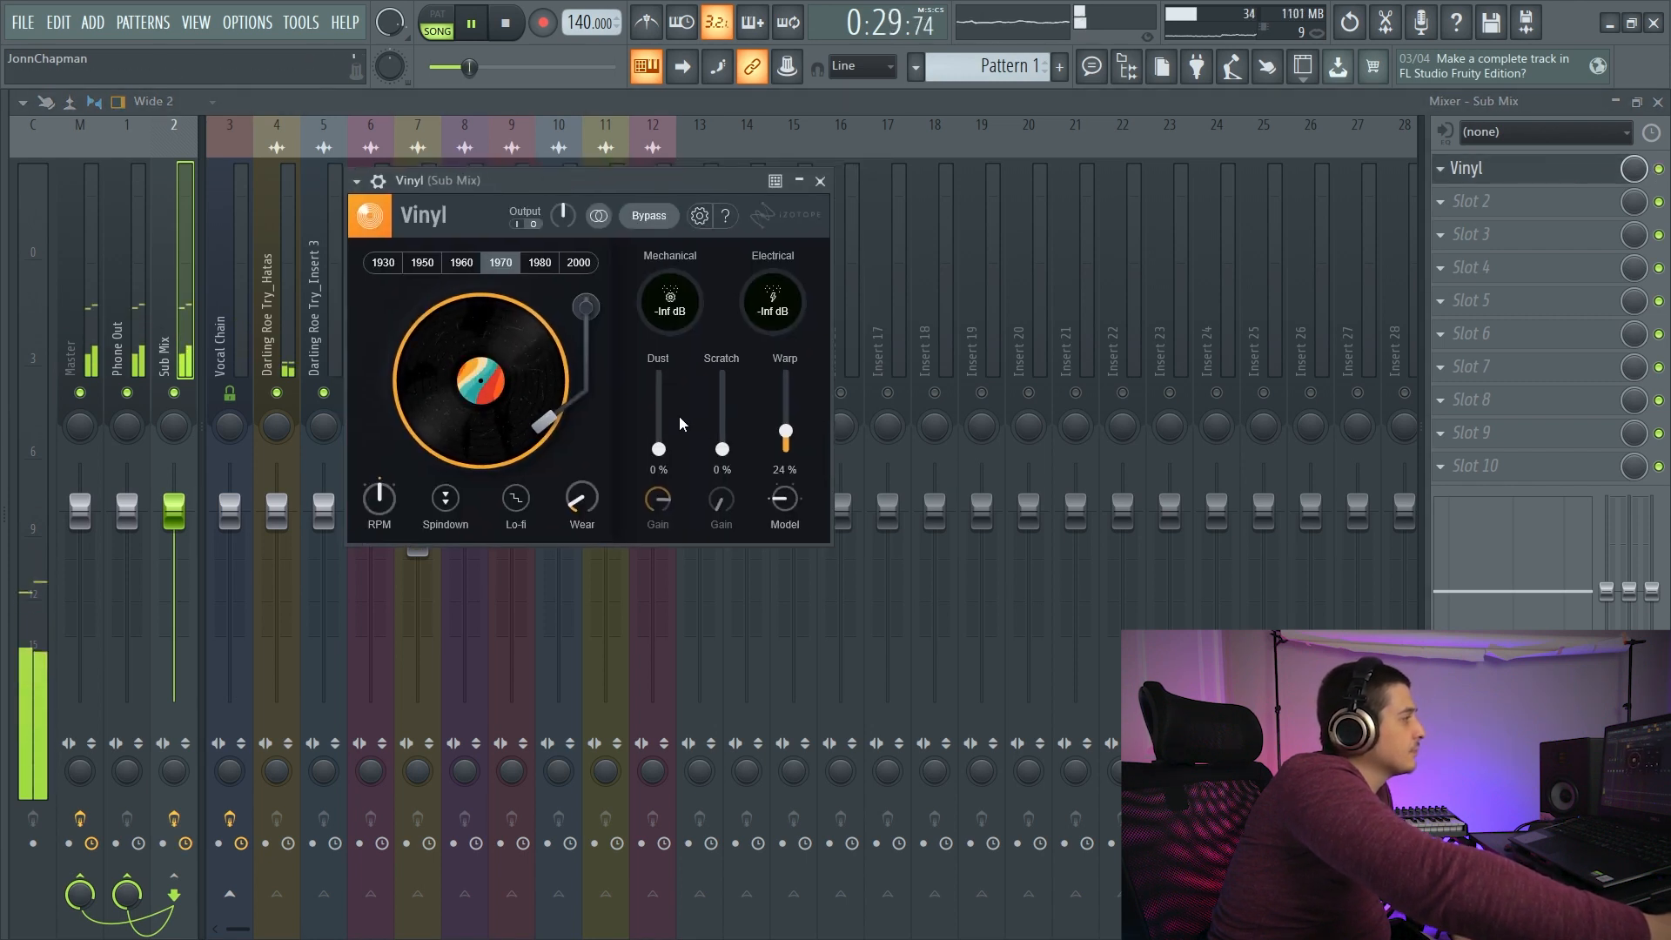
# - Set Vinyl's dust to 33%, scratch to 5% and wear to 28% during playback
pyautogui.moveTo(659, 448); pyautogui.dragTo(727, 454)
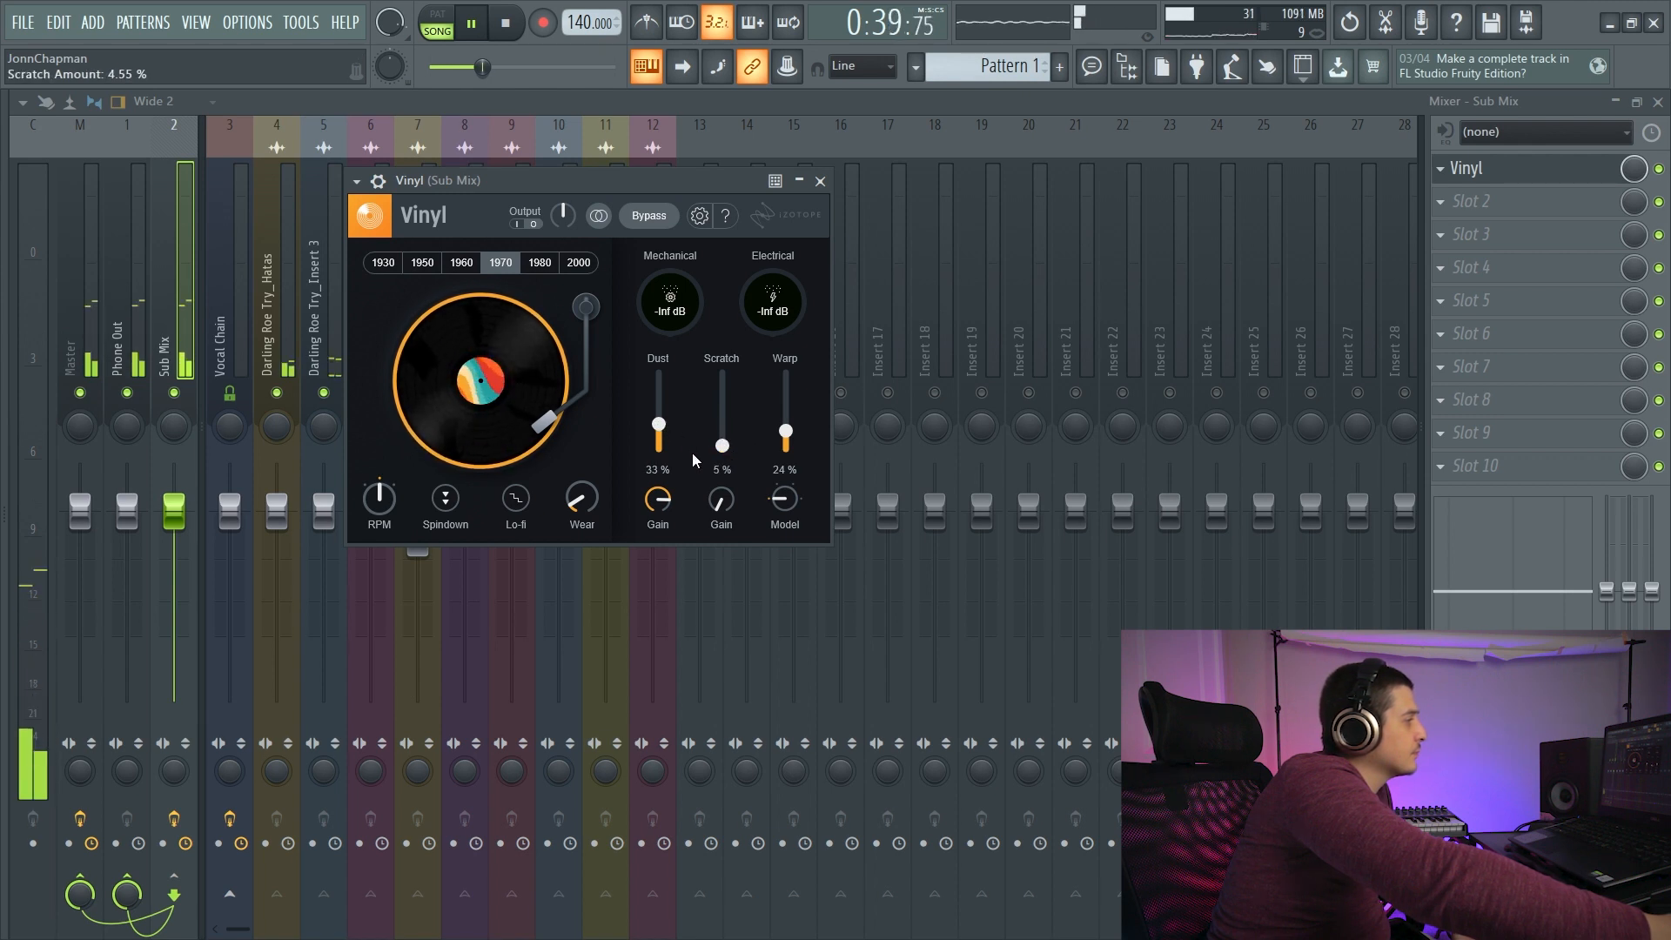
pyautogui.moveTo(580, 500); pyautogui.dragTo(581, 476)
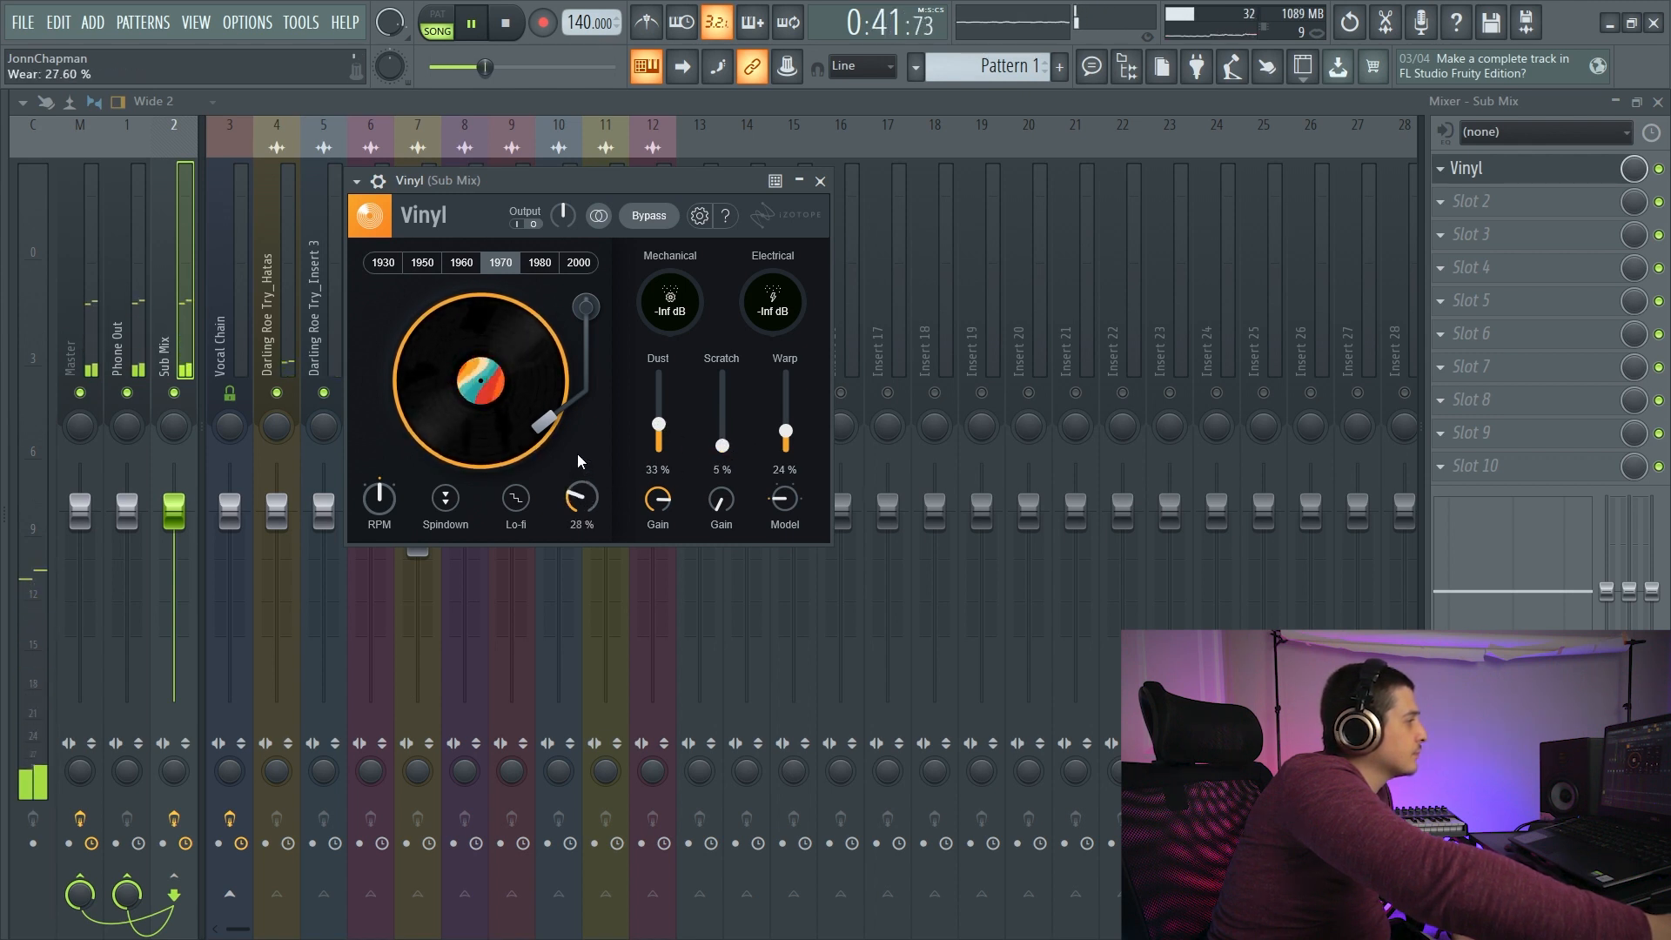
# - Audition Vinyl's Lo-fi option, enable Spindown and stop playback
pyautogui.click(516, 500)
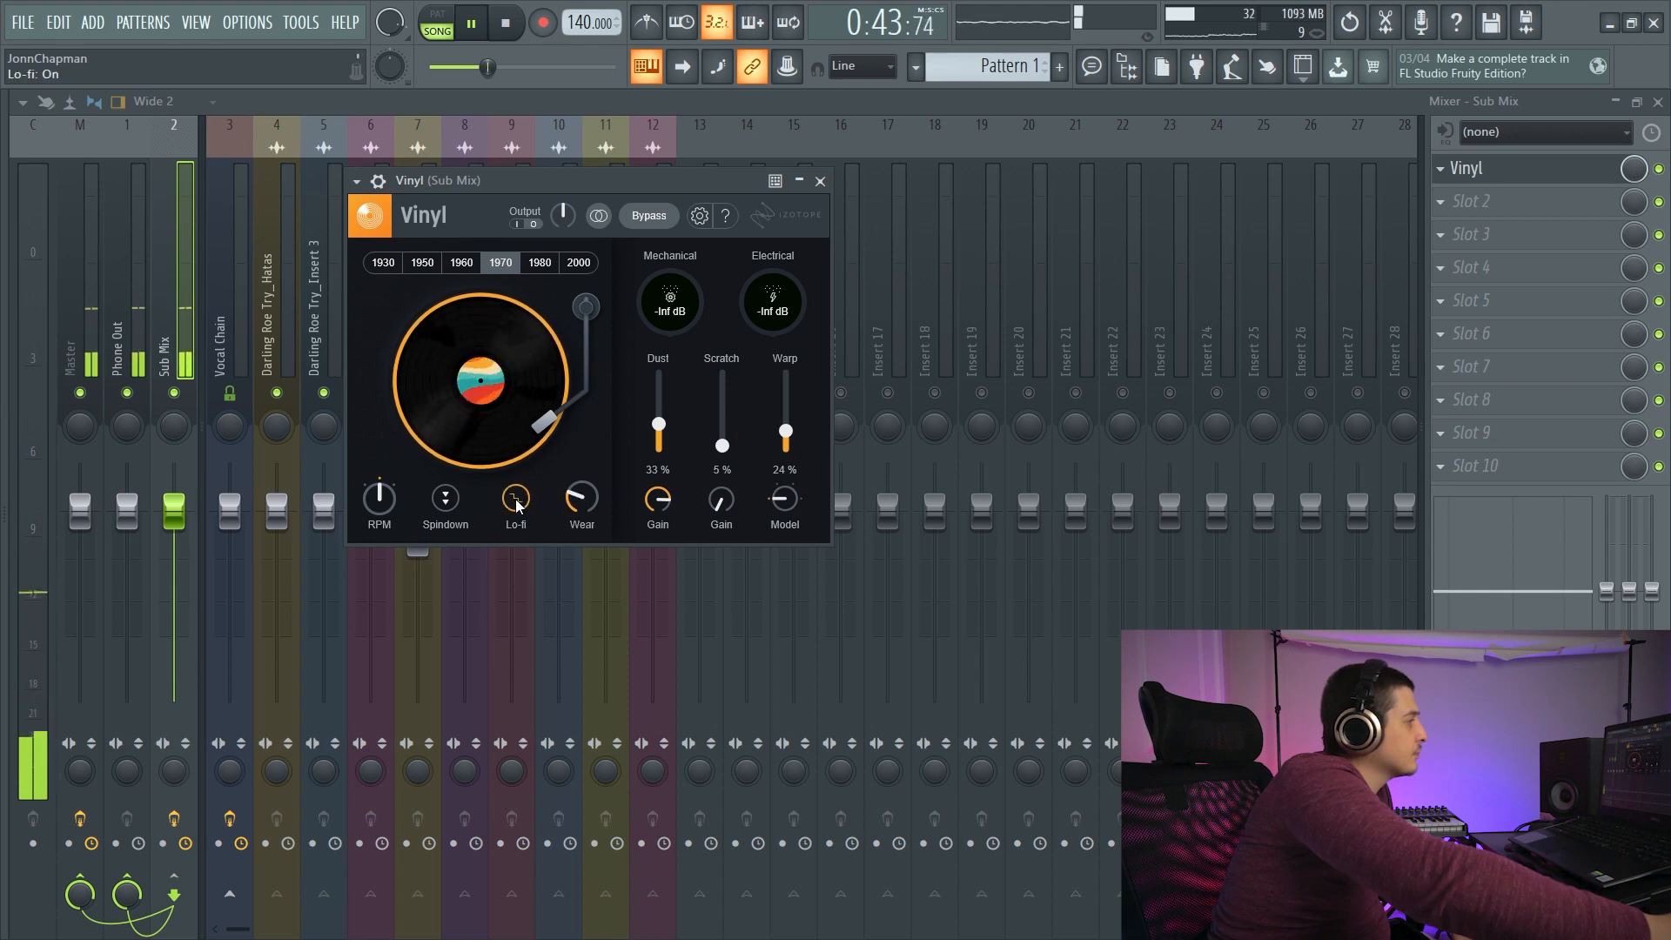
pyautogui.click(446, 501)
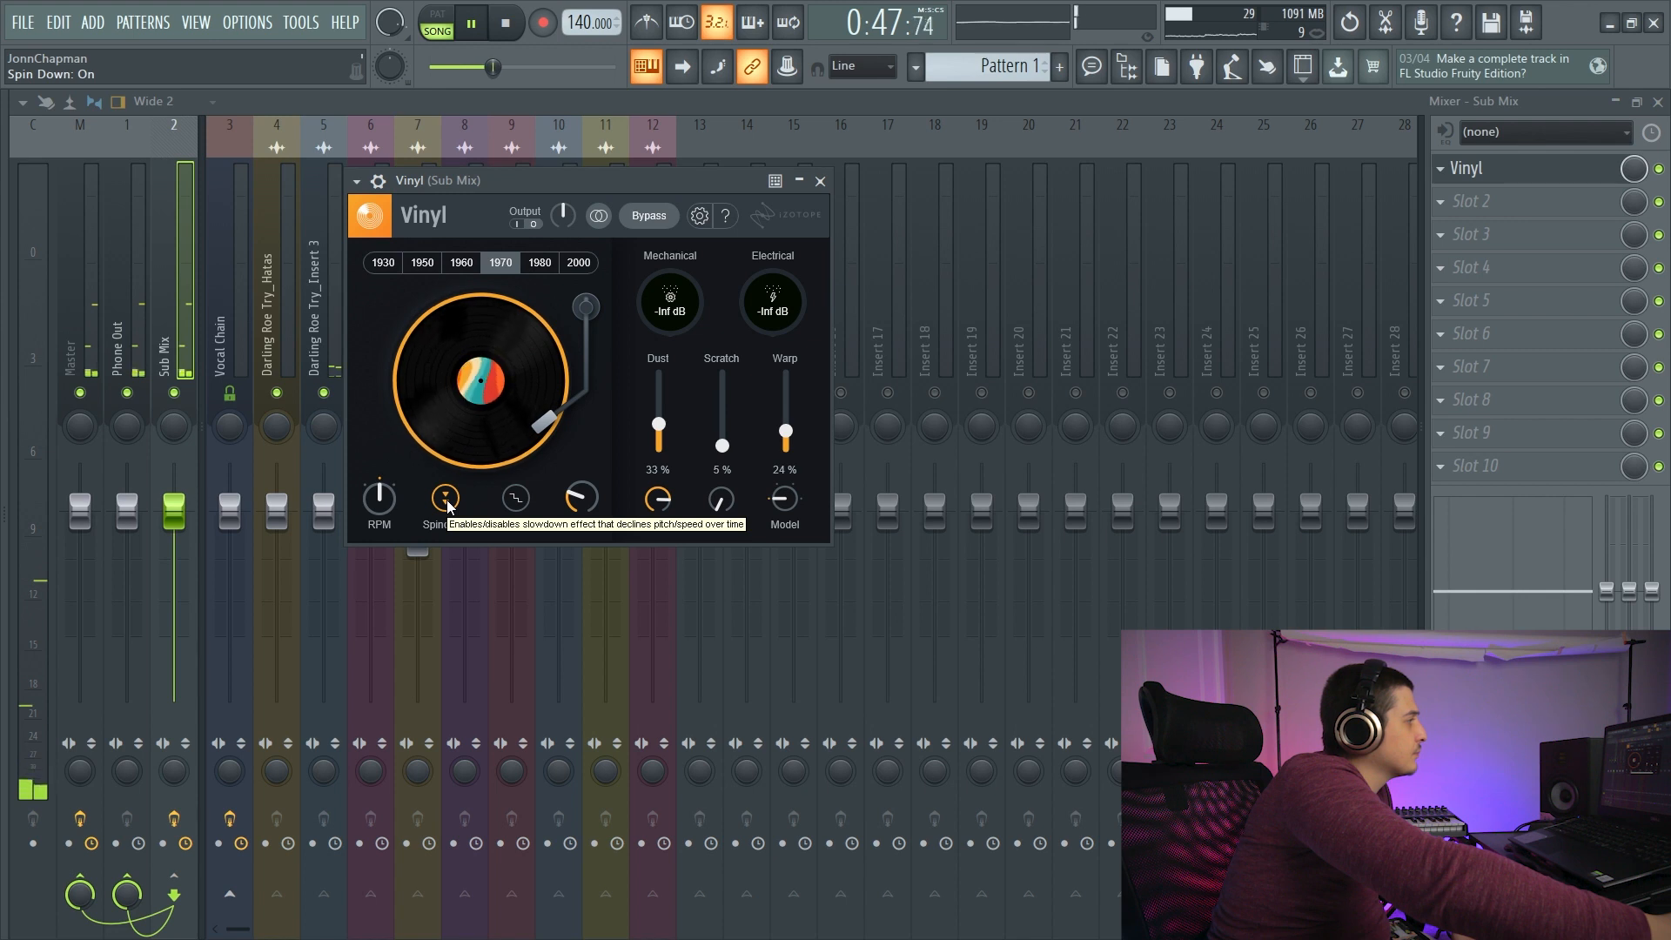
pyautogui.press('space')
pyautogui.moveTo(495, 182); pyautogui.dragTo(649, 174)
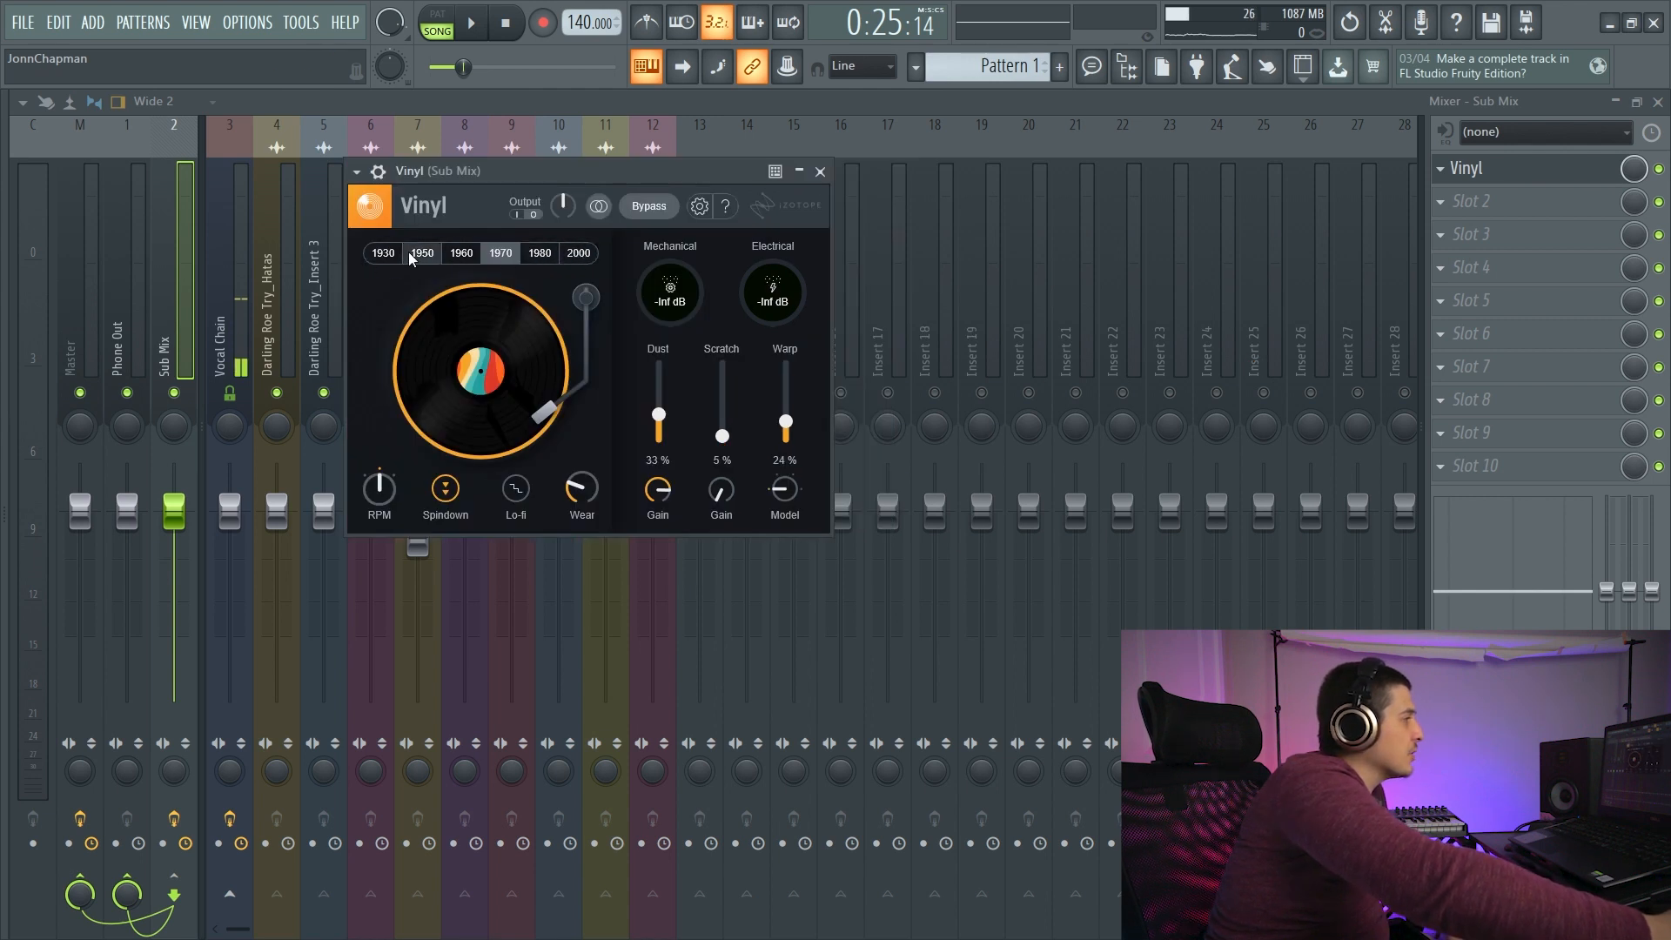
pyautogui.moveTo(603, 175); pyautogui.dragTo(650, 185)
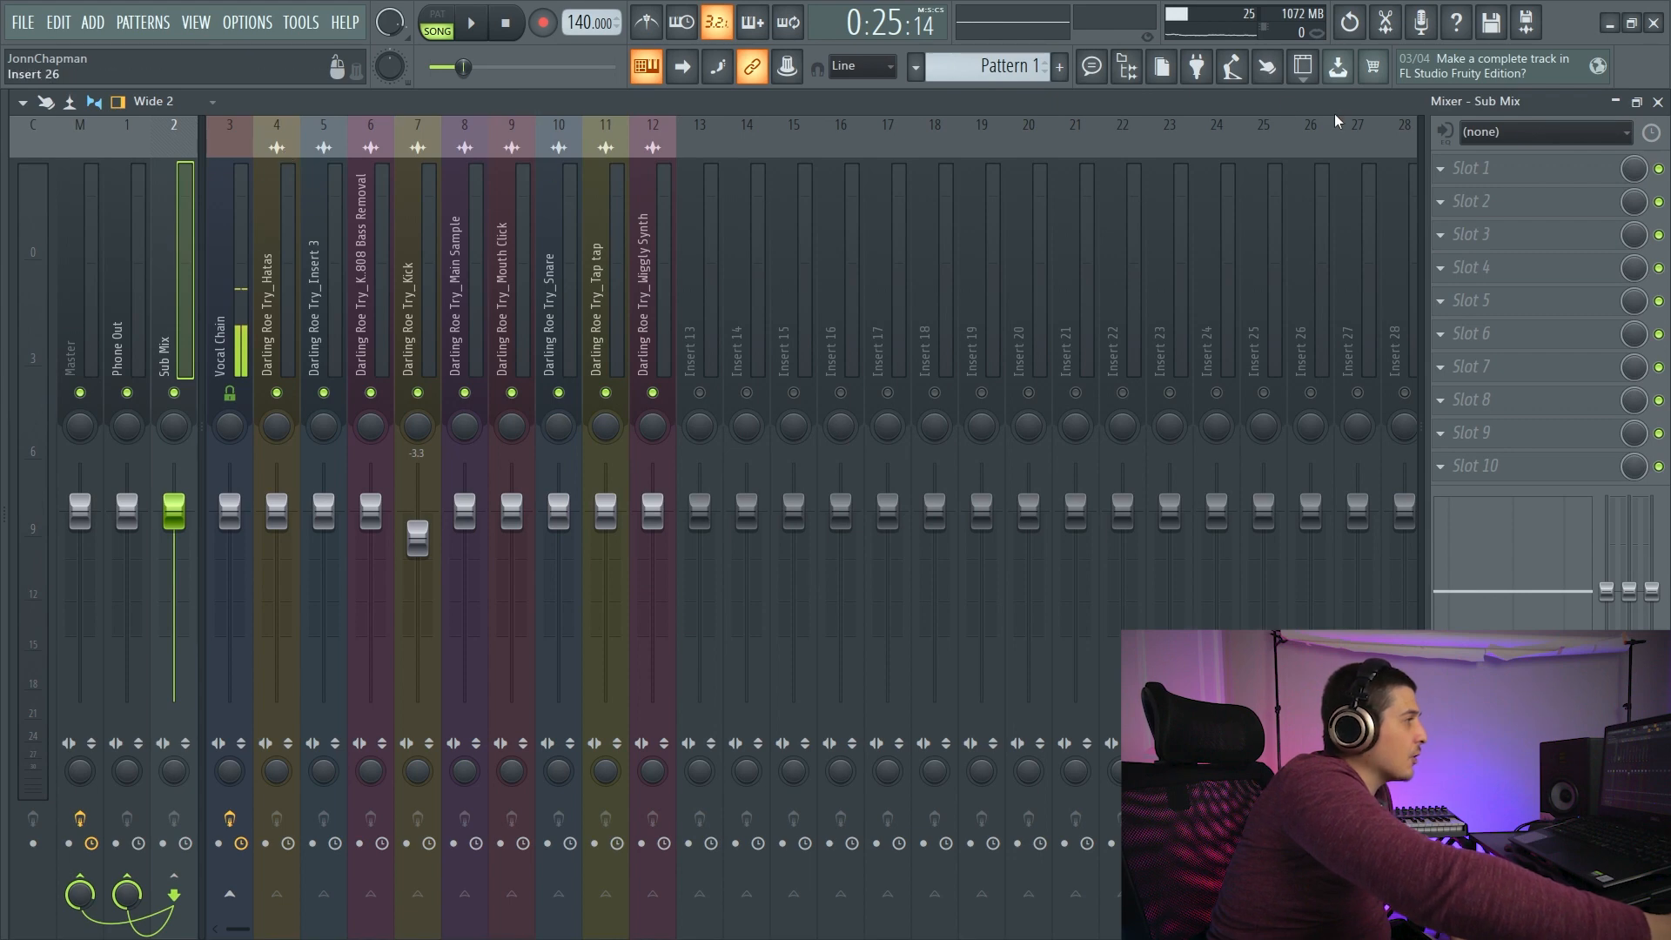
# - Load T-De-Esser into the first effect slot of the Sub Mix track
pyautogui.click(1455, 170)
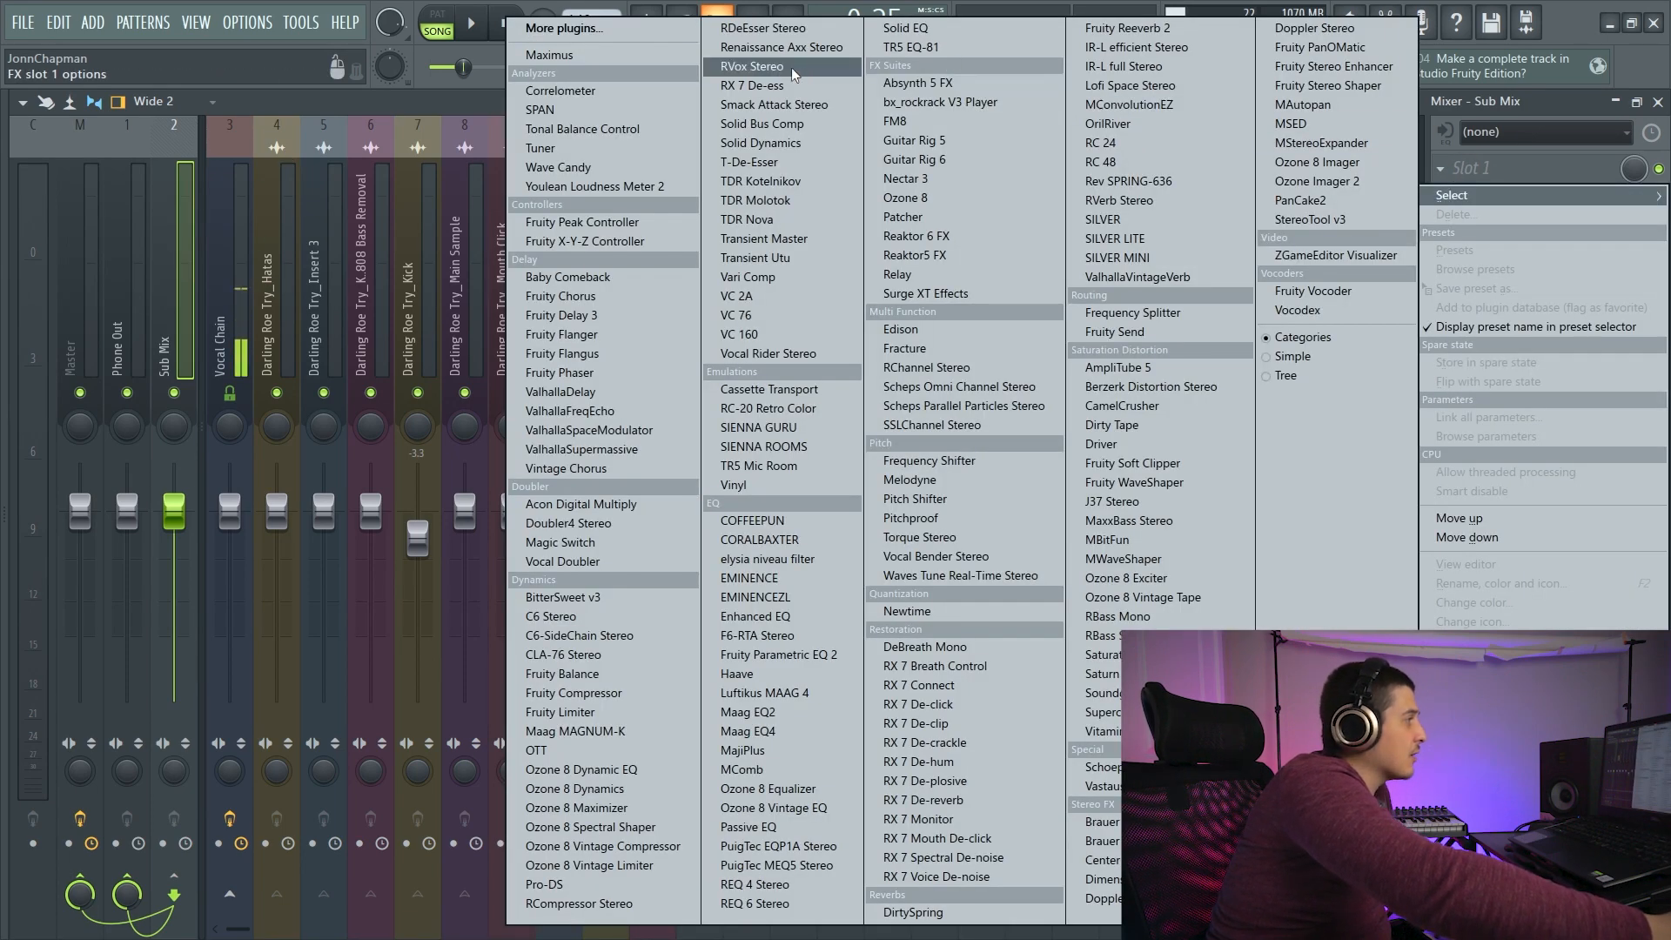
pyautogui.click(756, 161)
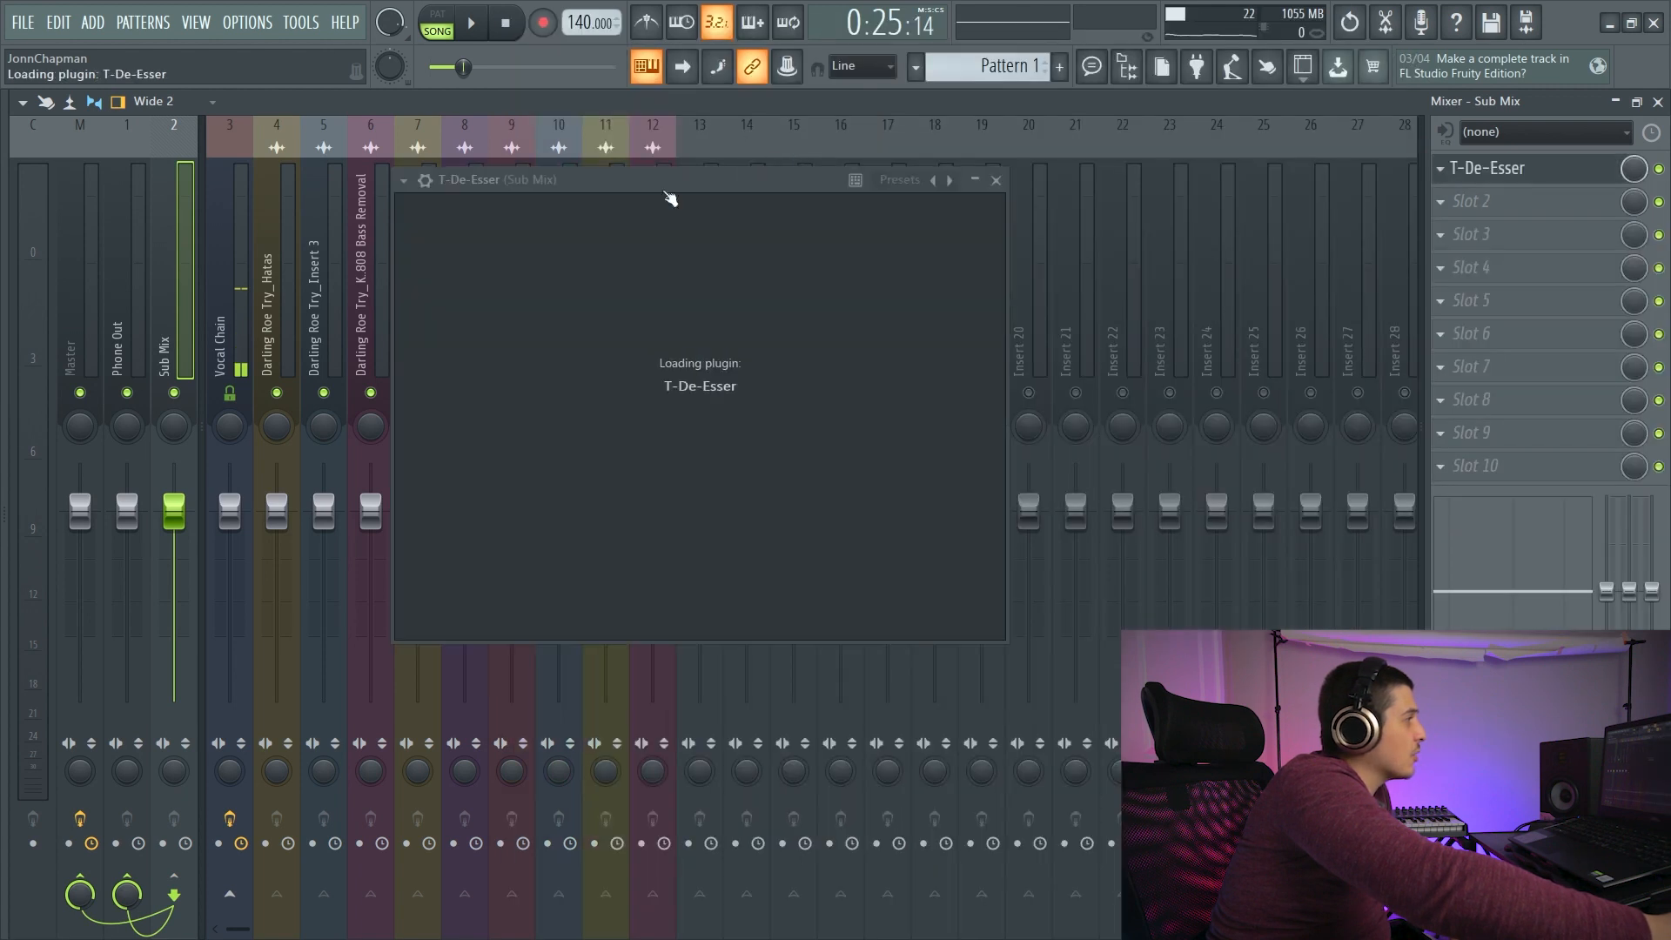
pyautogui.moveTo(588, 172); pyautogui.dragTo(929, 199)
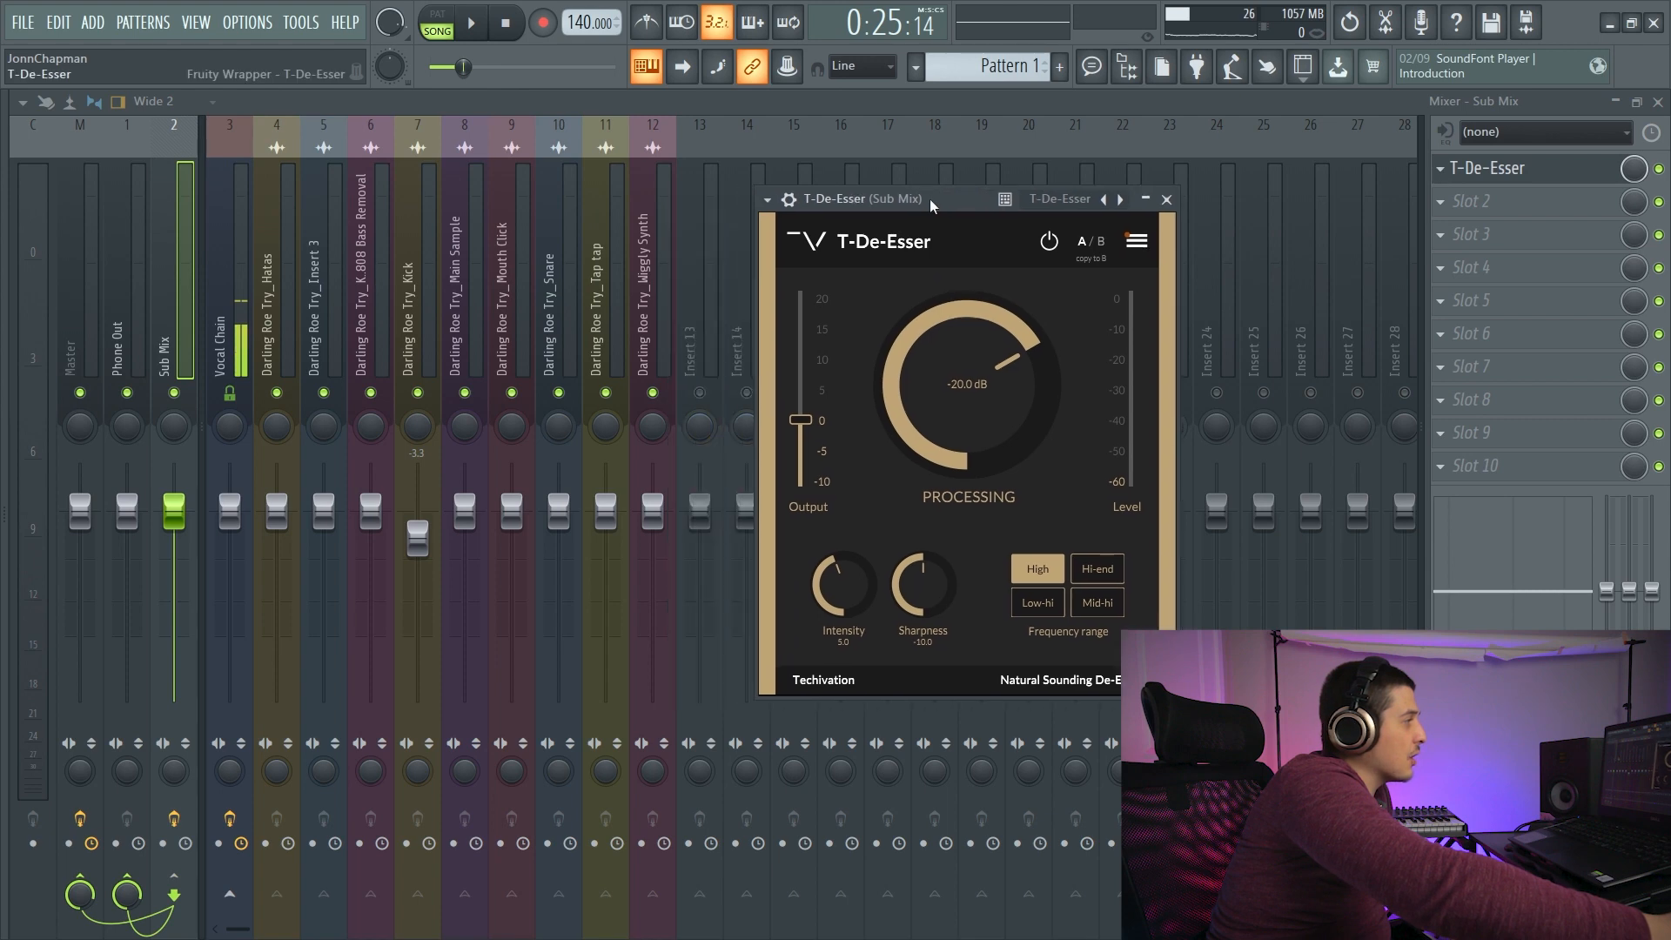
pyautogui.click(228, 404)
pyautogui.click(176, 367)
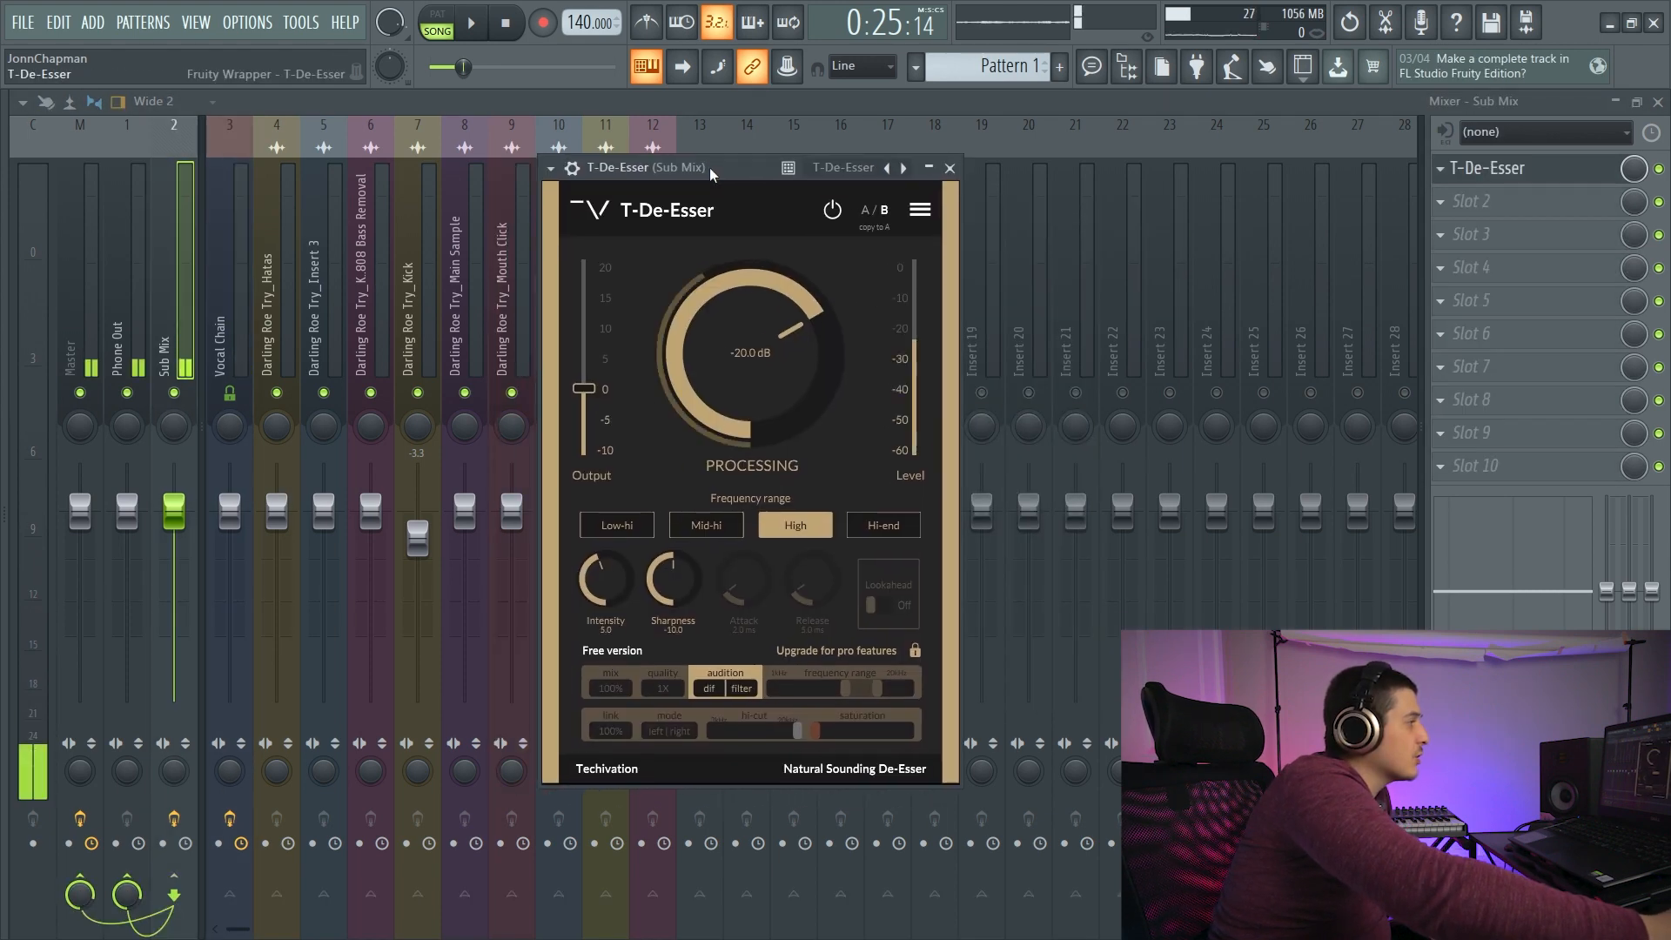
pyautogui.moveTo(708, 167); pyautogui.dragTo(771, 182)
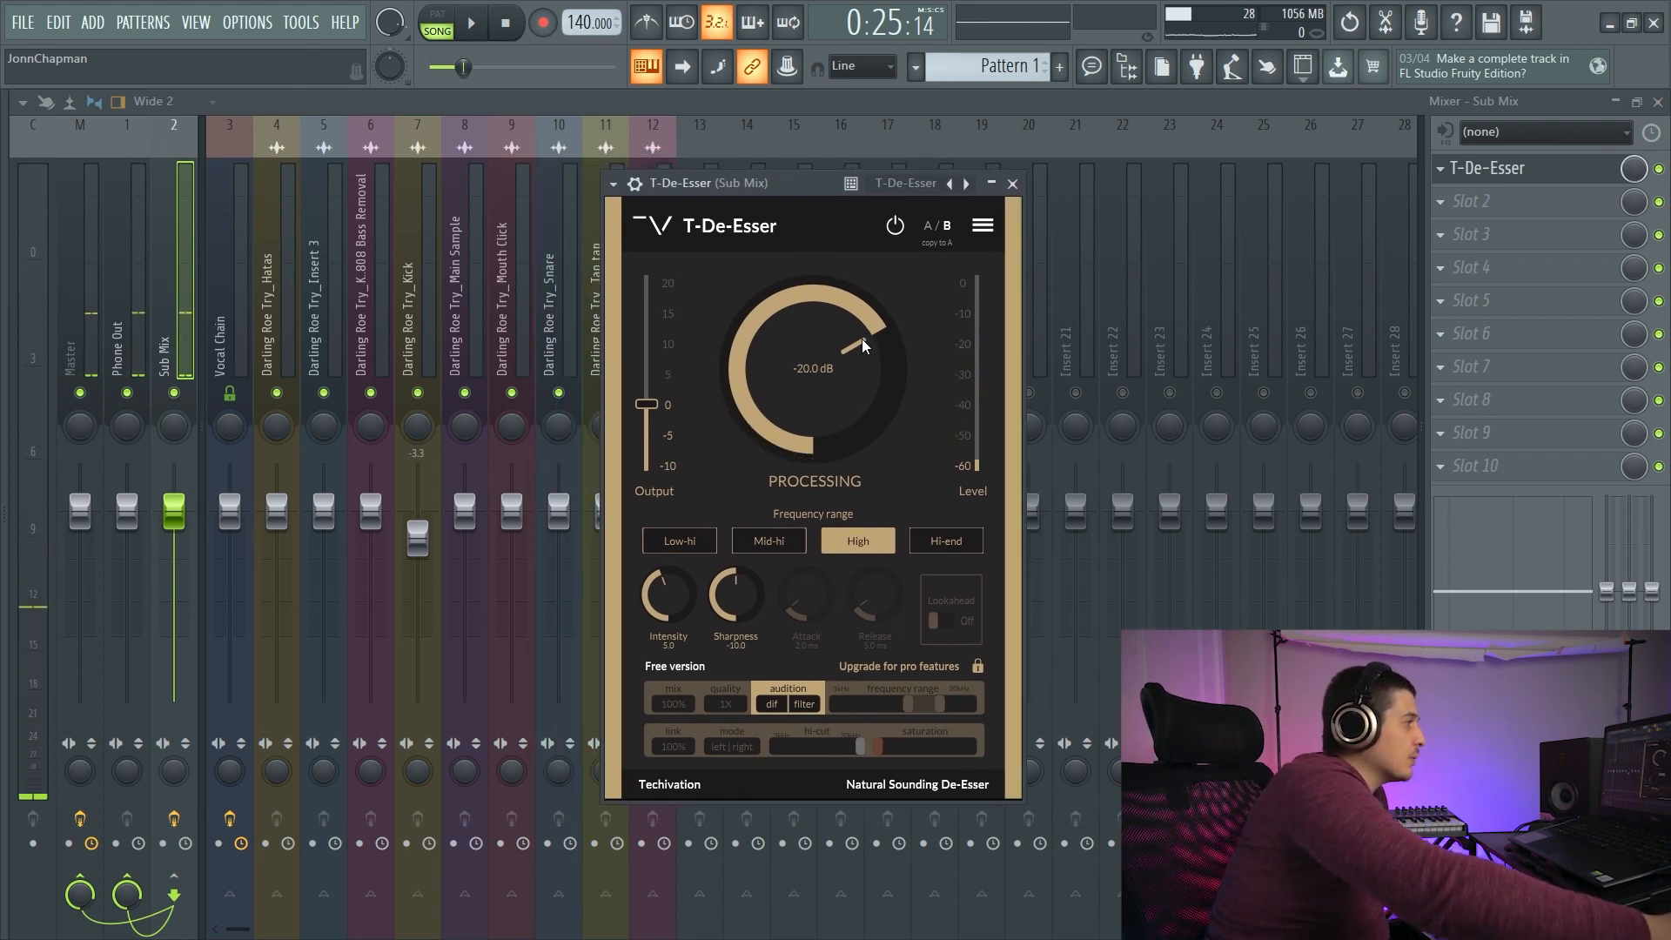
# - Lower T-De-Esser's processing threshold to -38.7 dB
pyautogui.moveTo(863, 337); pyautogui.dragTo(780, 448)
pyautogui.moveTo(765, 378); pyautogui.dragTo(754, 327)
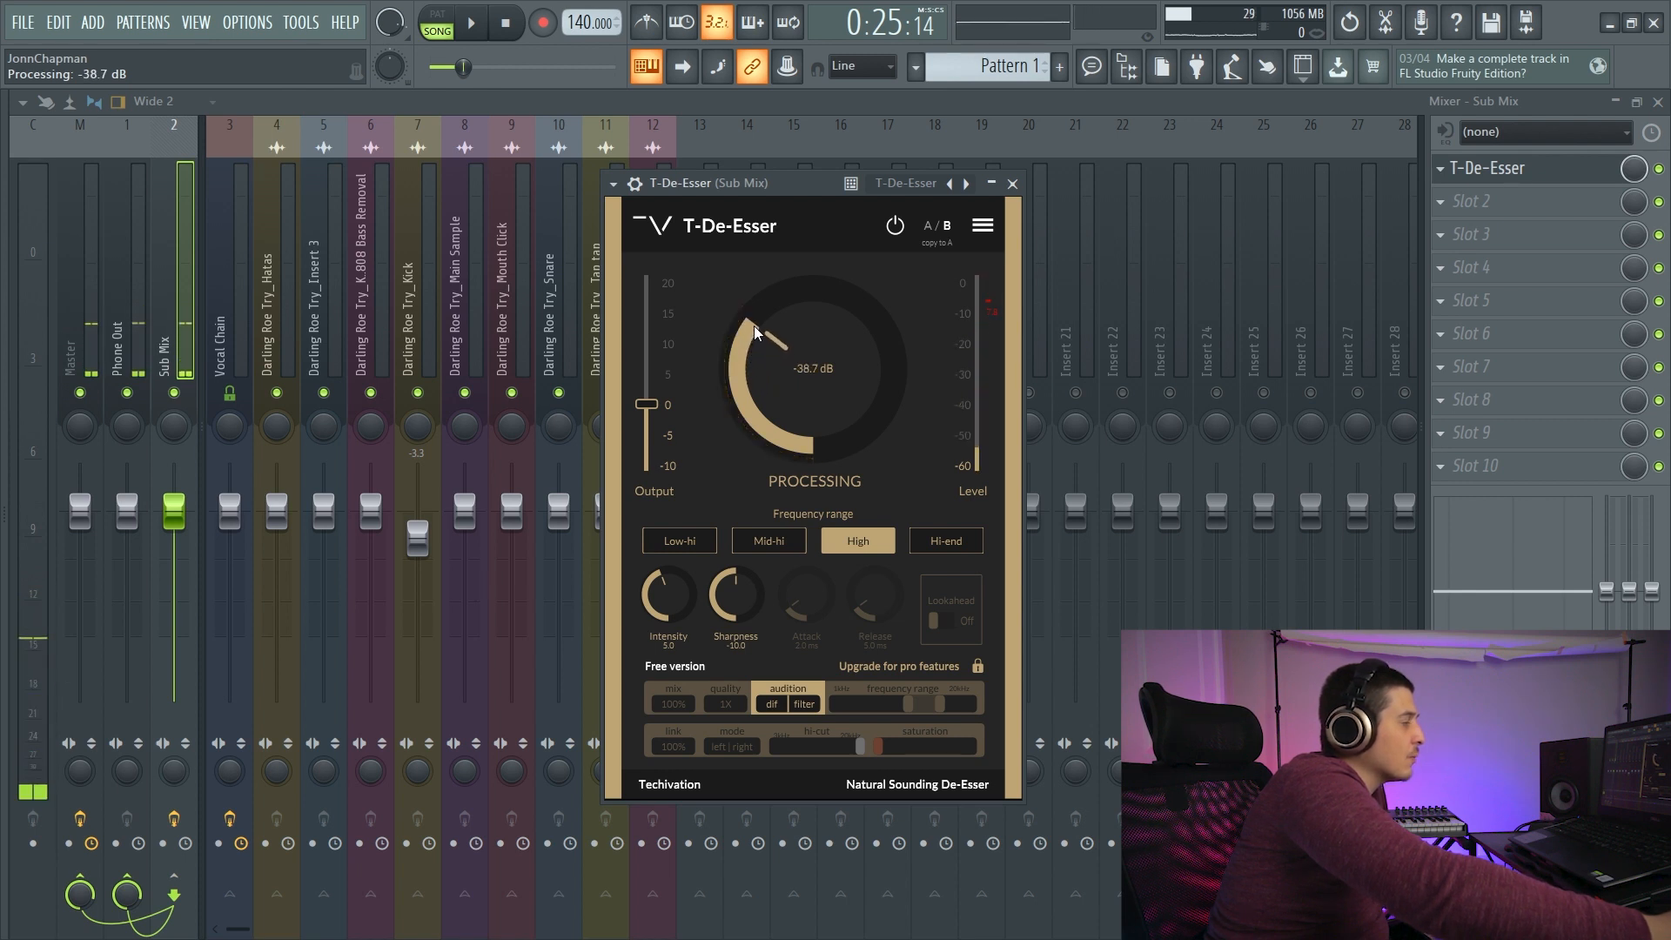
pyautogui.moveTo(758, 183); pyautogui.dragTo(732, 184)
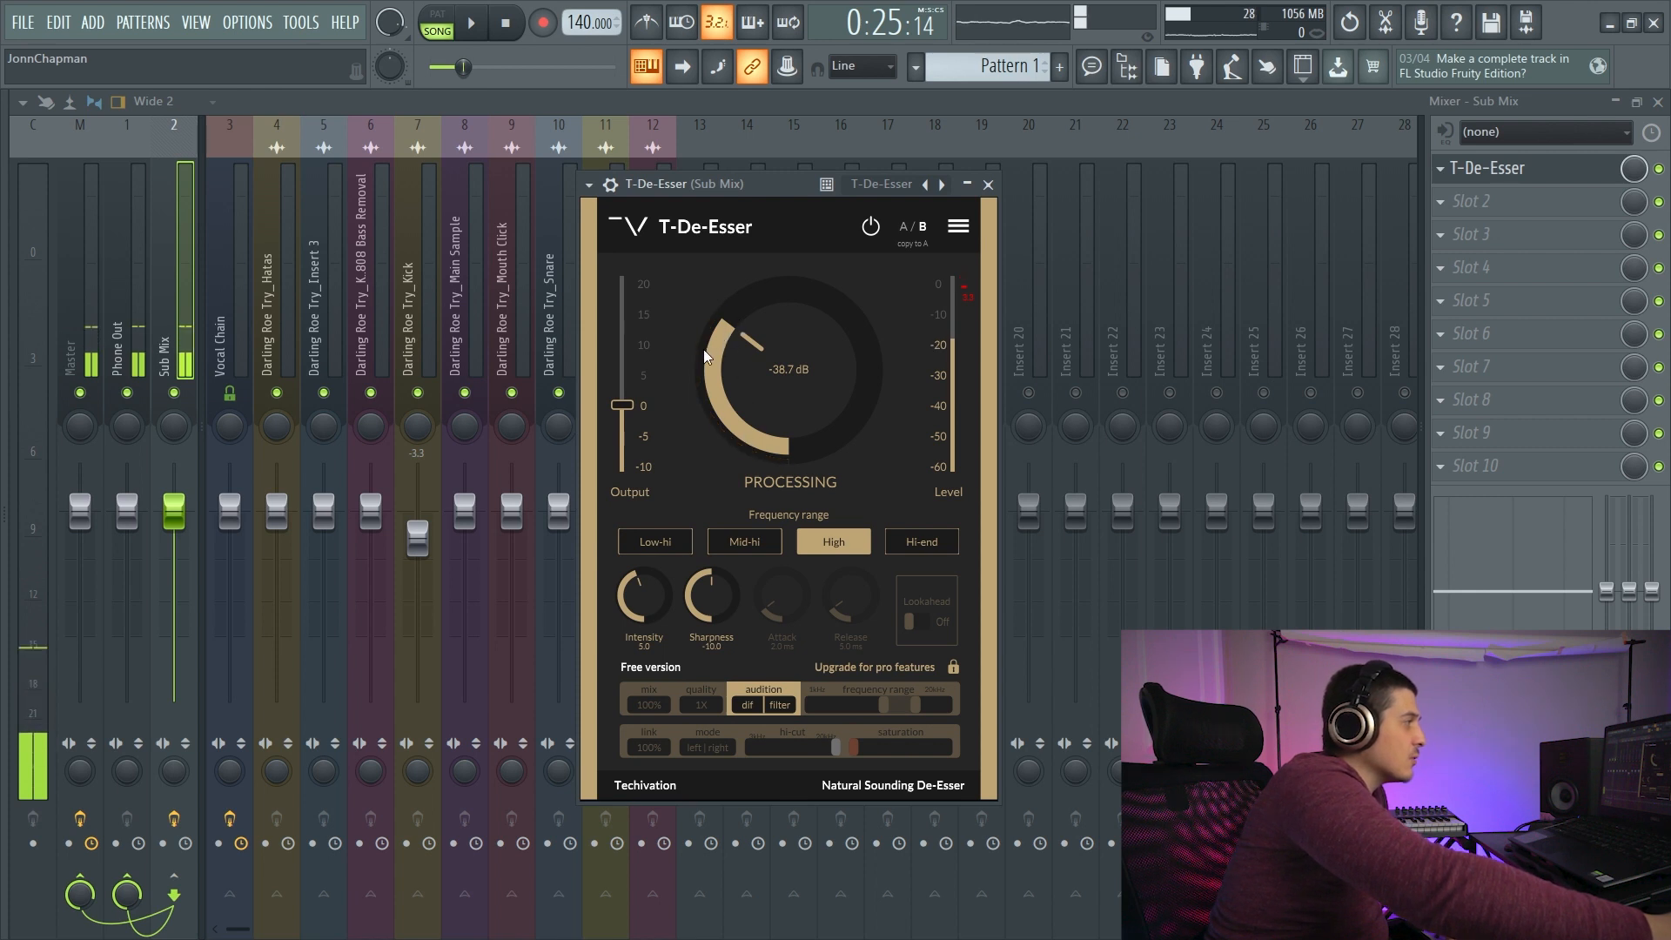
# - Audition T-De-Esser's Hi-end, High, Mid-hi and Low-hi frequency ranges, lowering the processing to -43.0 dB
pyautogui.click(922, 541)
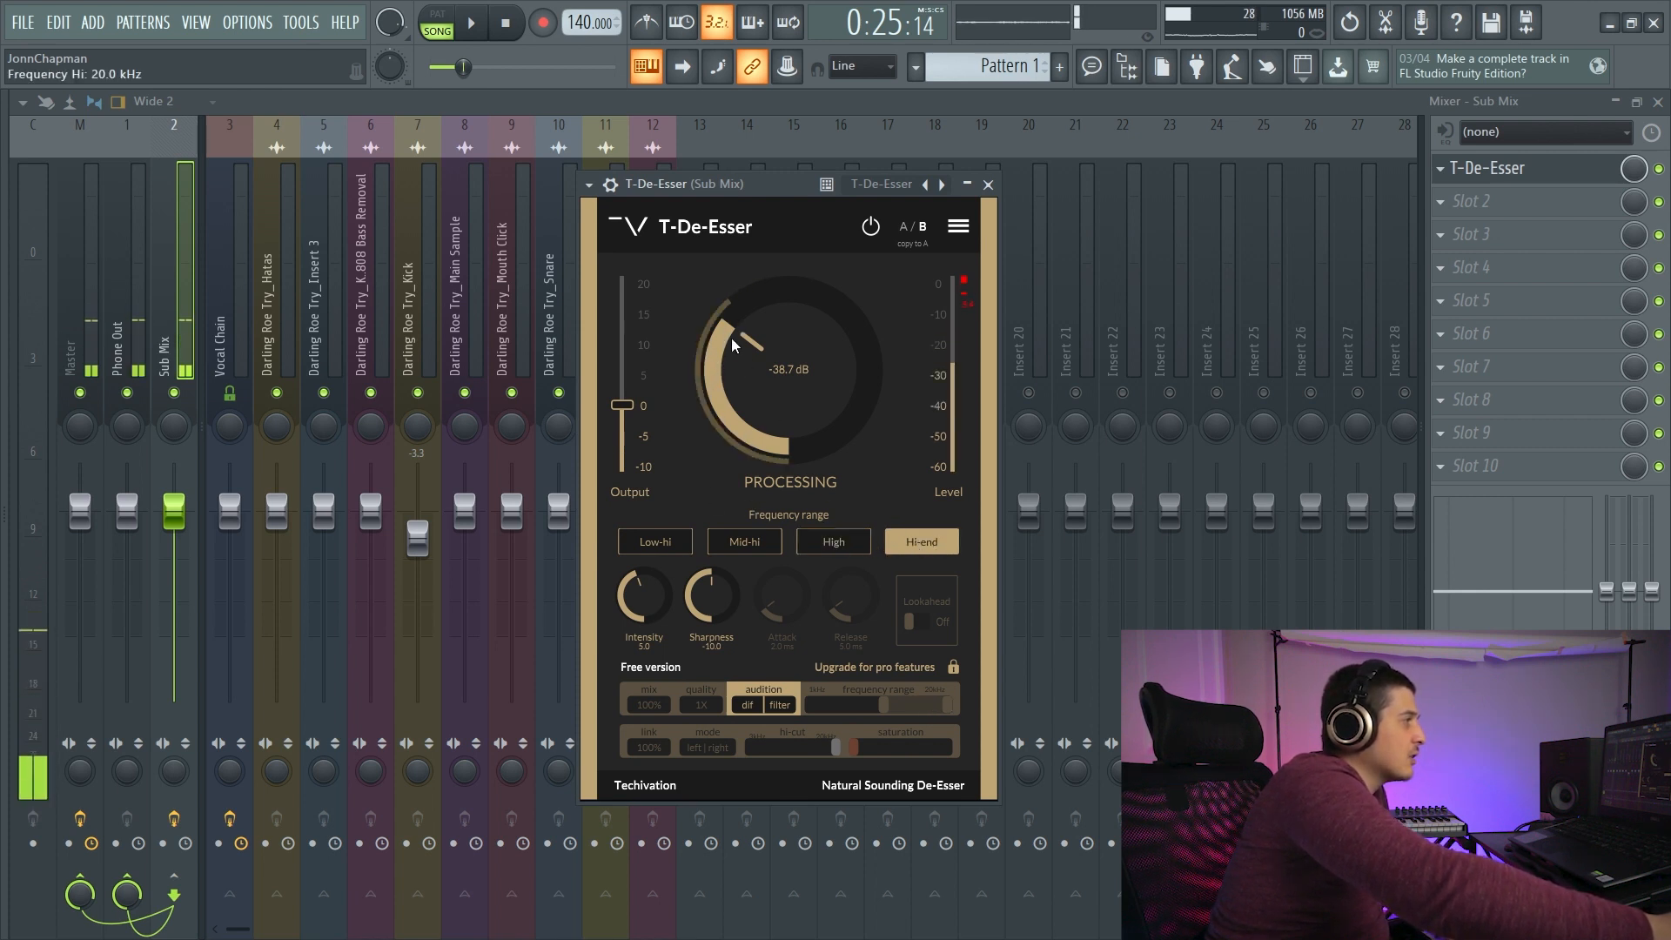
pyautogui.click(835, 541)
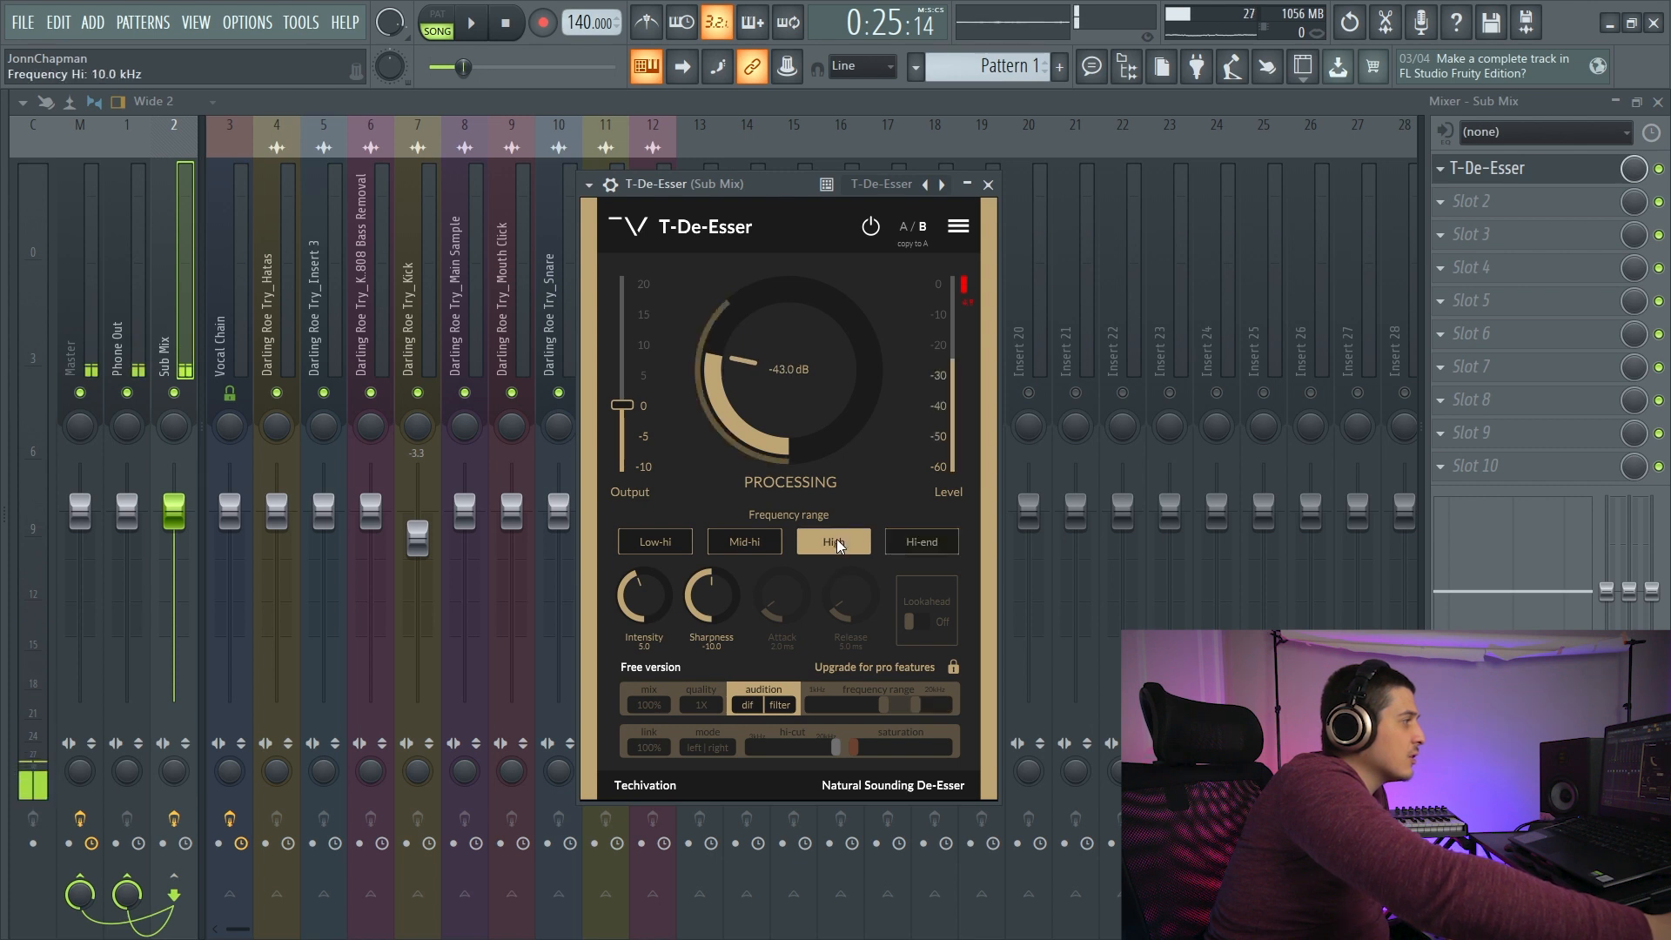
pyautogui.click(750, 541)
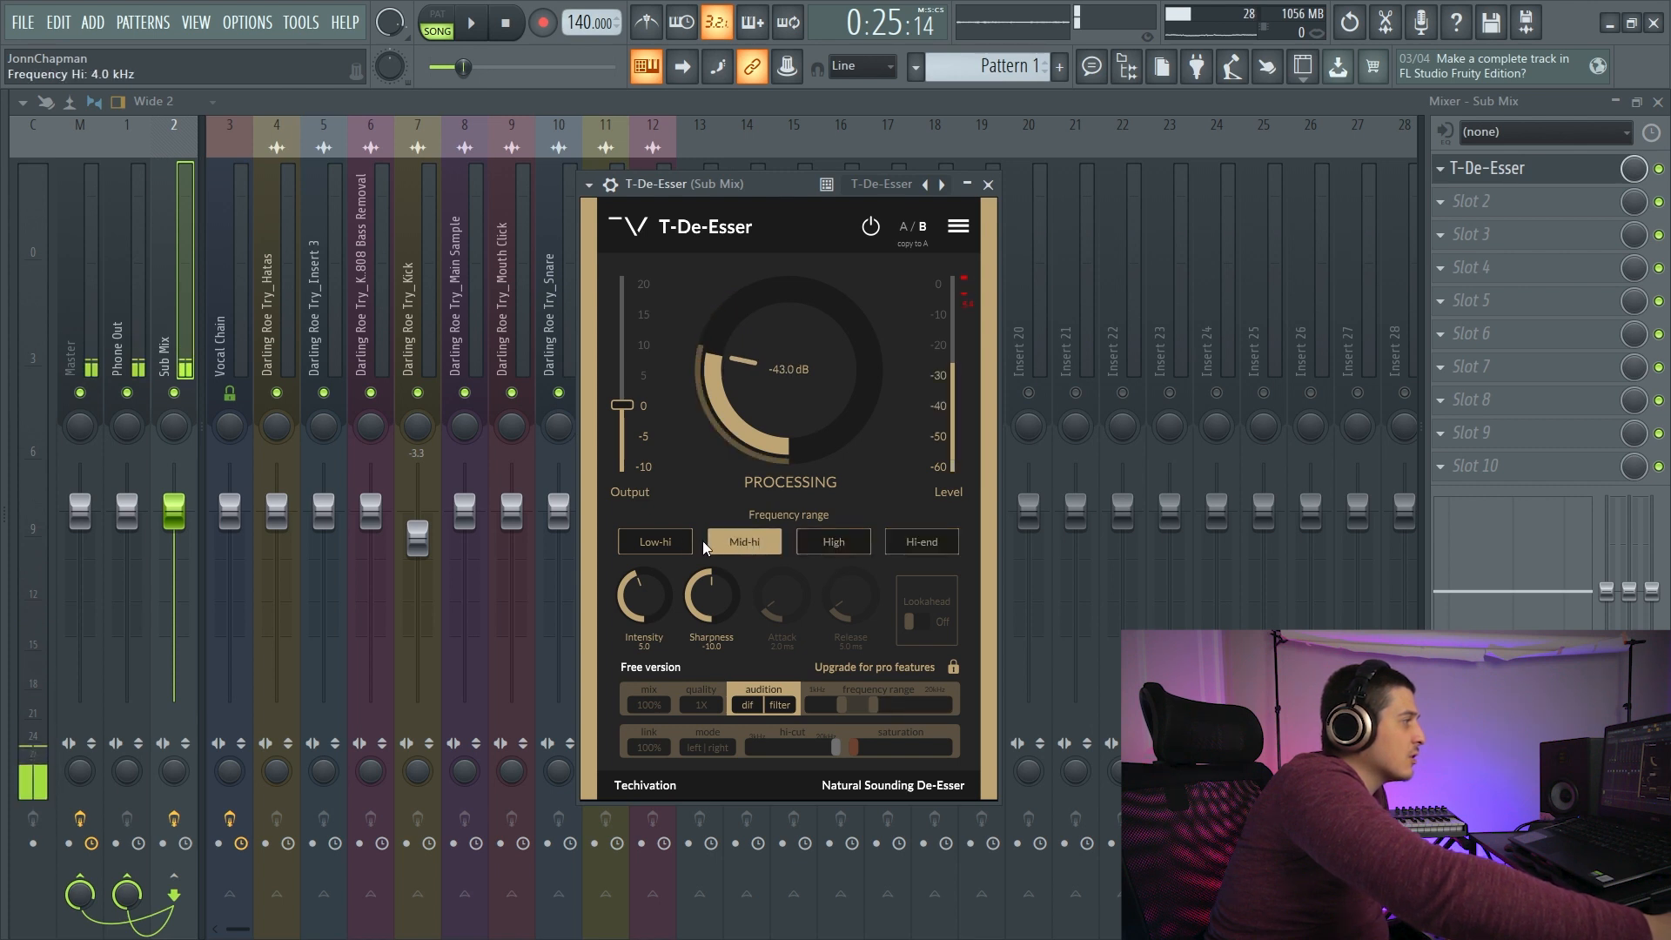
pyautogui.click(660, 539)
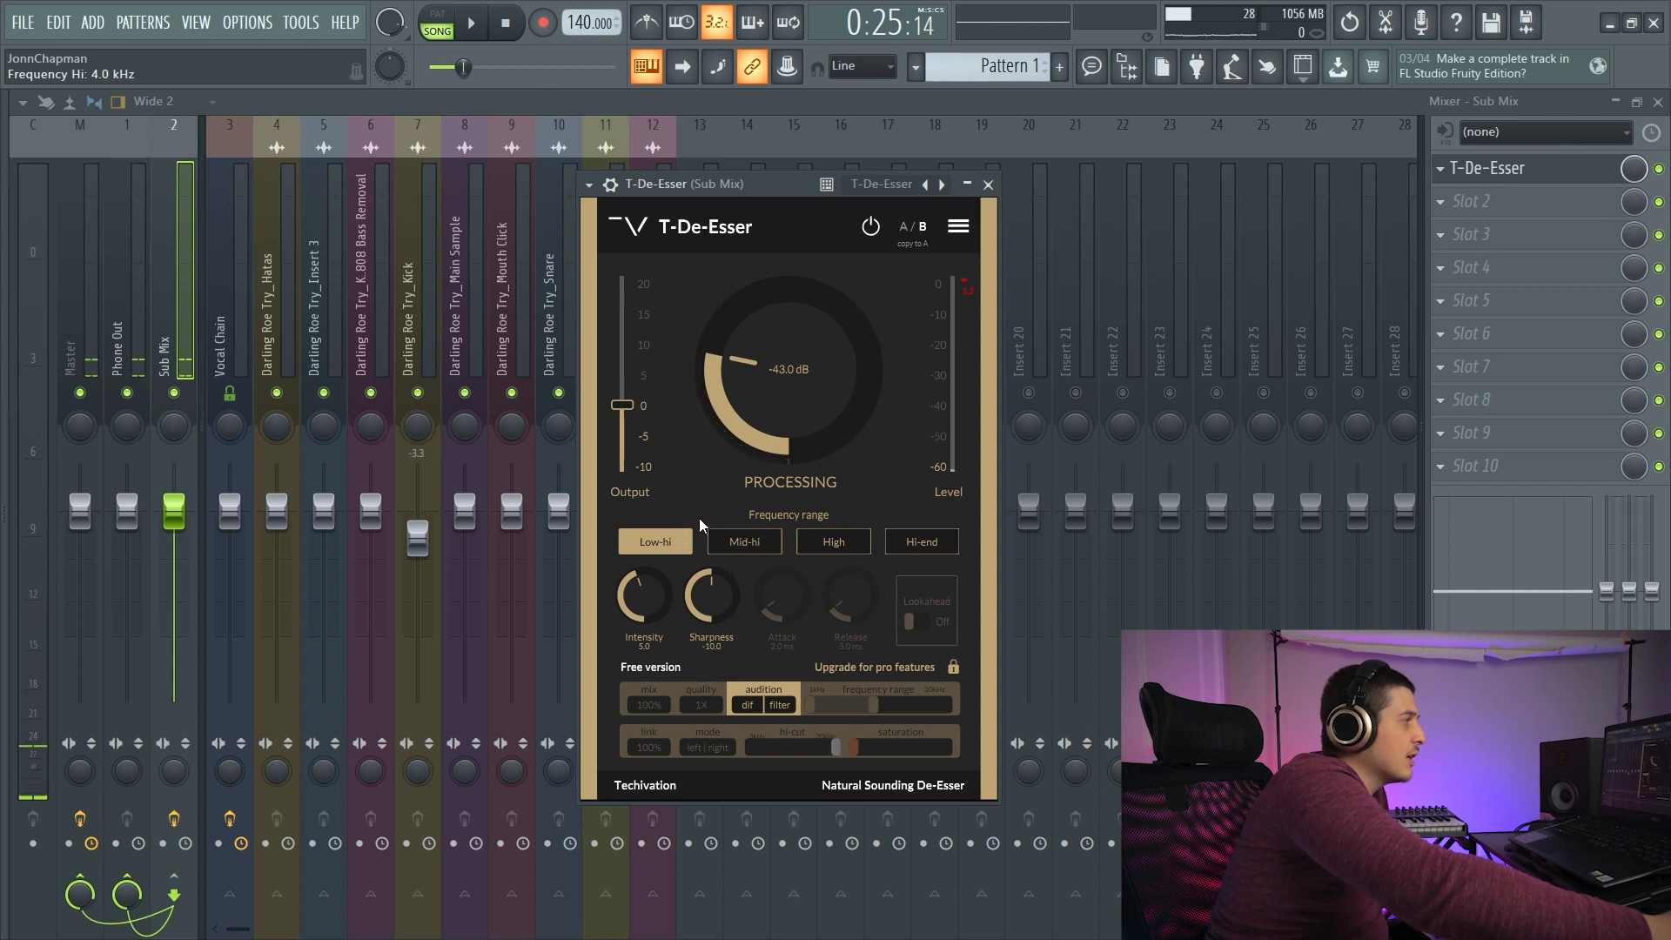
# - Raise the processing to -27.1 dB, then switch the frequency range to High with processing at about -29.5 dB
pyautogui.moveTo(747, 348); pyautogui.dragTo(755, 263)
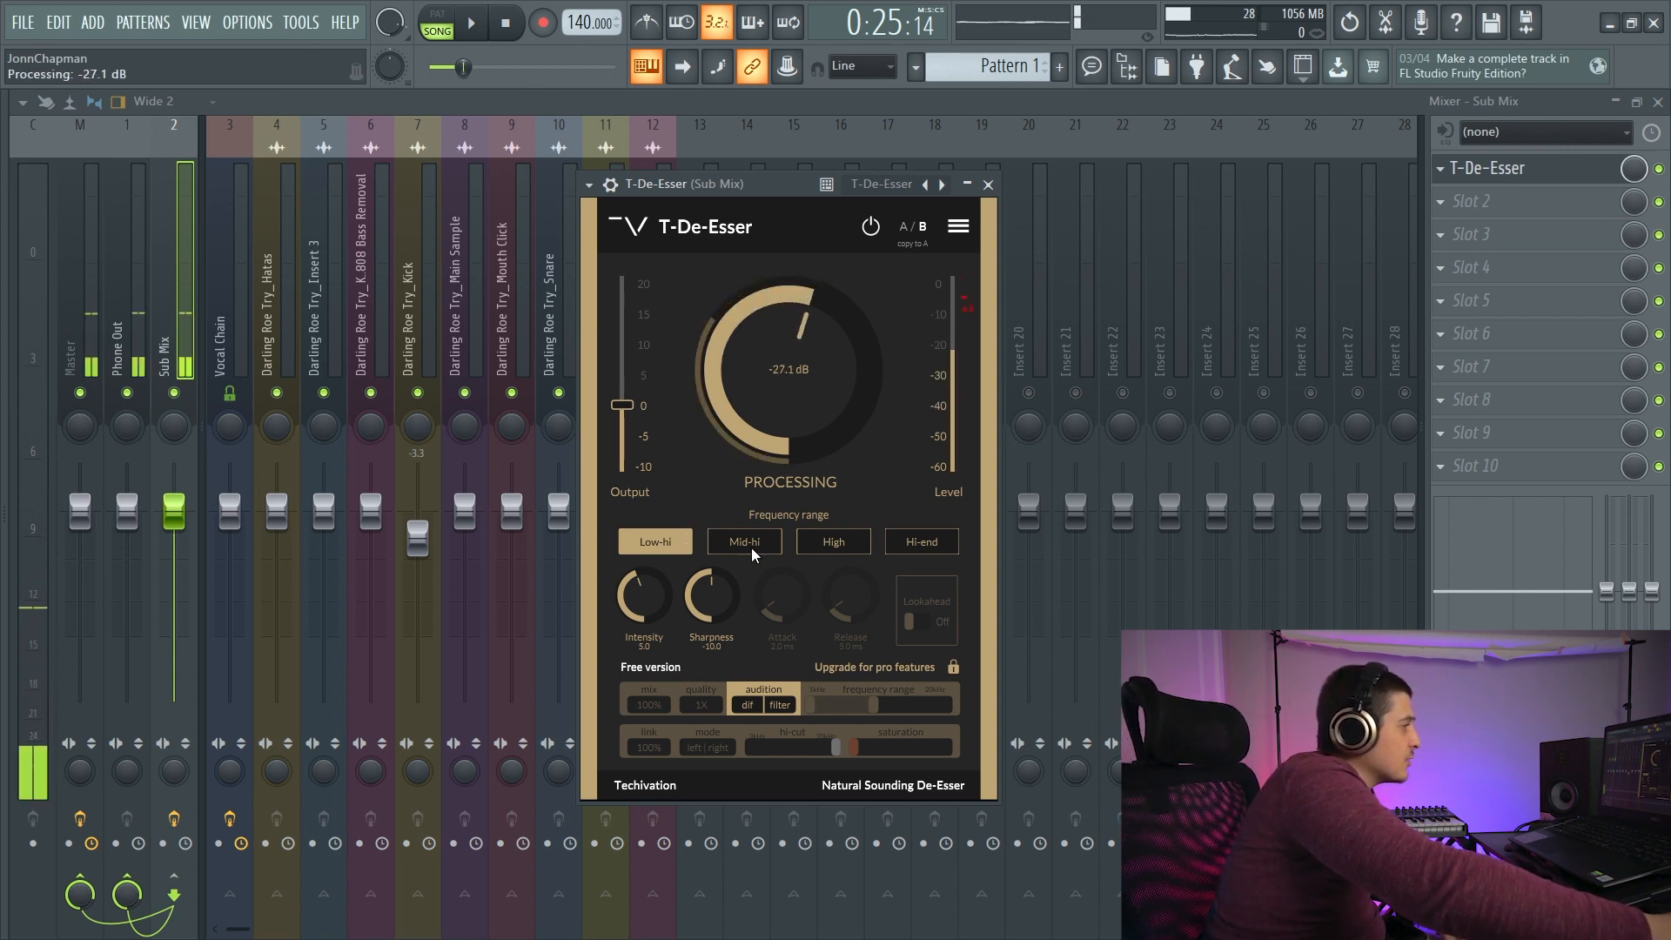
pyautogui.click(833, 541)
pyautogui.scroll(-2, 791, 336)
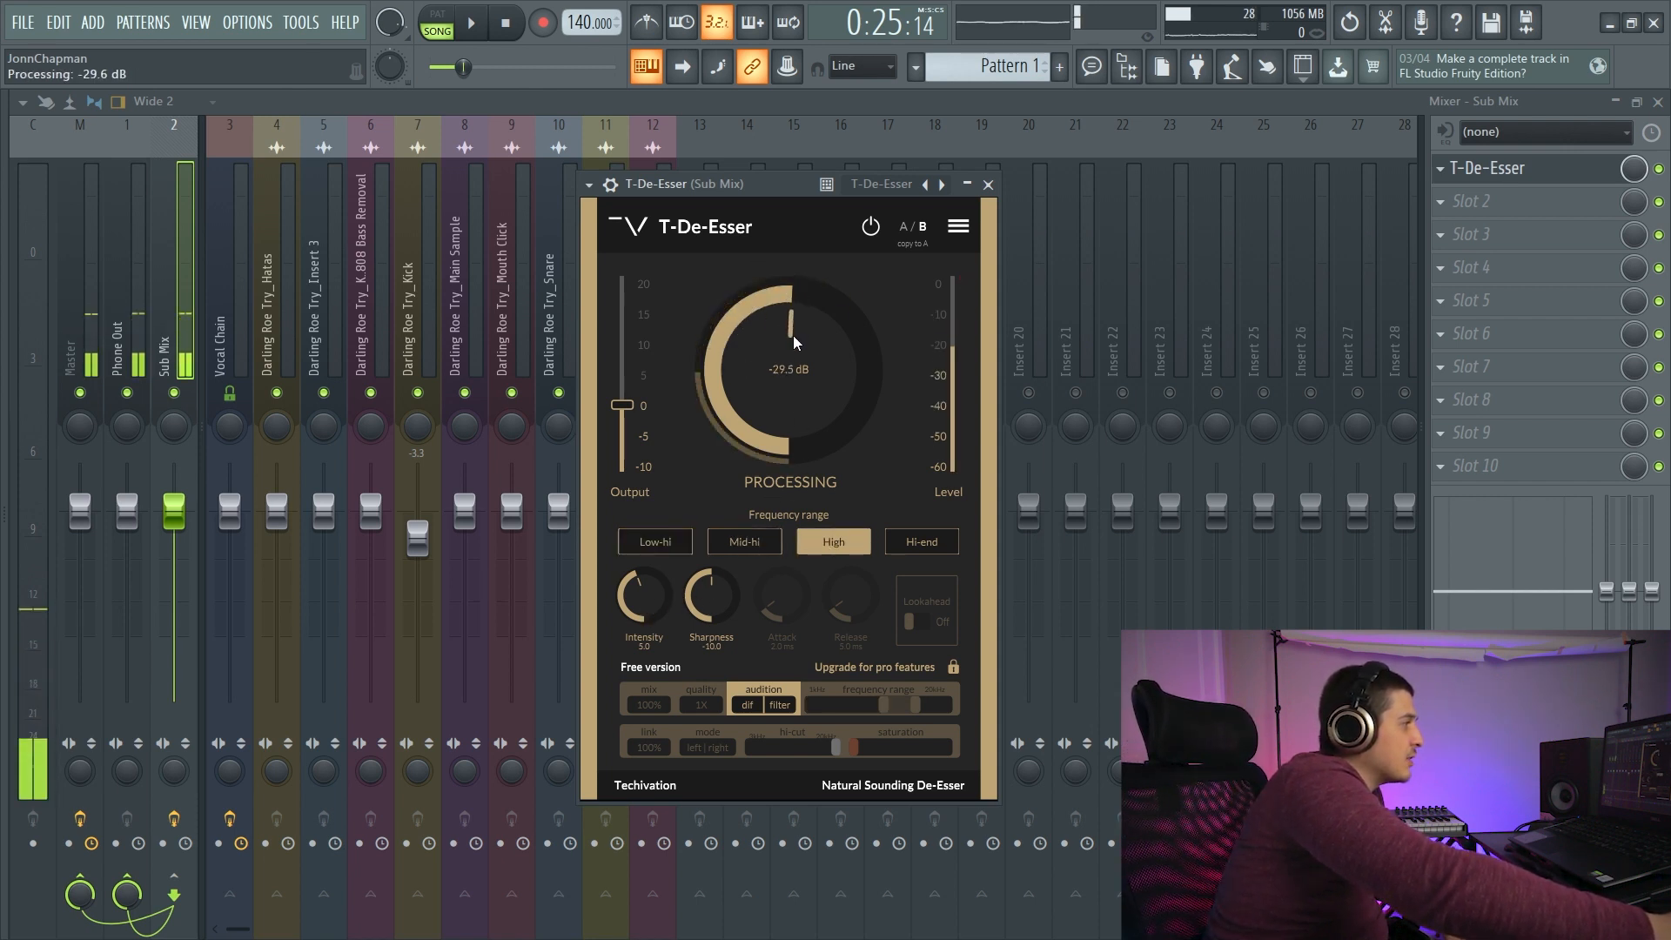
# - Compare T-De-Esser intensities of 10.0 and 1.4 with the processing lowered to -43.2 dB, raising the intensity again at the end
pyautogui.moveTo(644, 595); pyautogui.dragTo(661, 476)
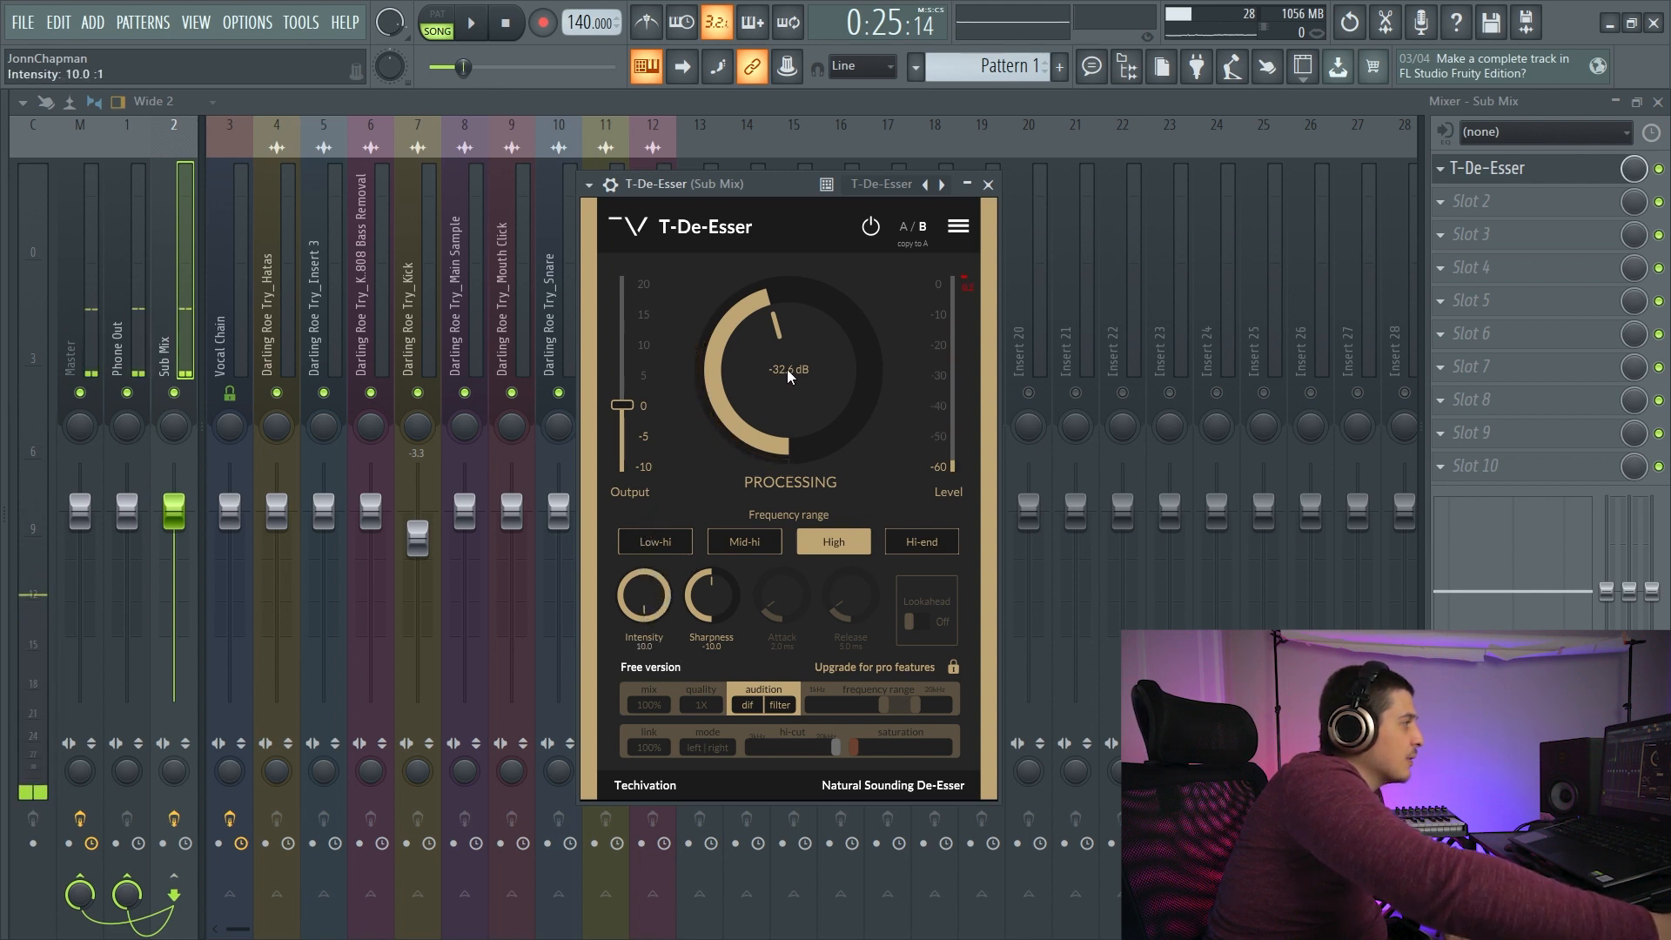
pyautogui.moveTo(783, 377)
pyautogui.mouseDown()
pyautogui.moveTo(762, 346)
pyautogui.moveTo(764, 389)
pyautogui.mouseUp()
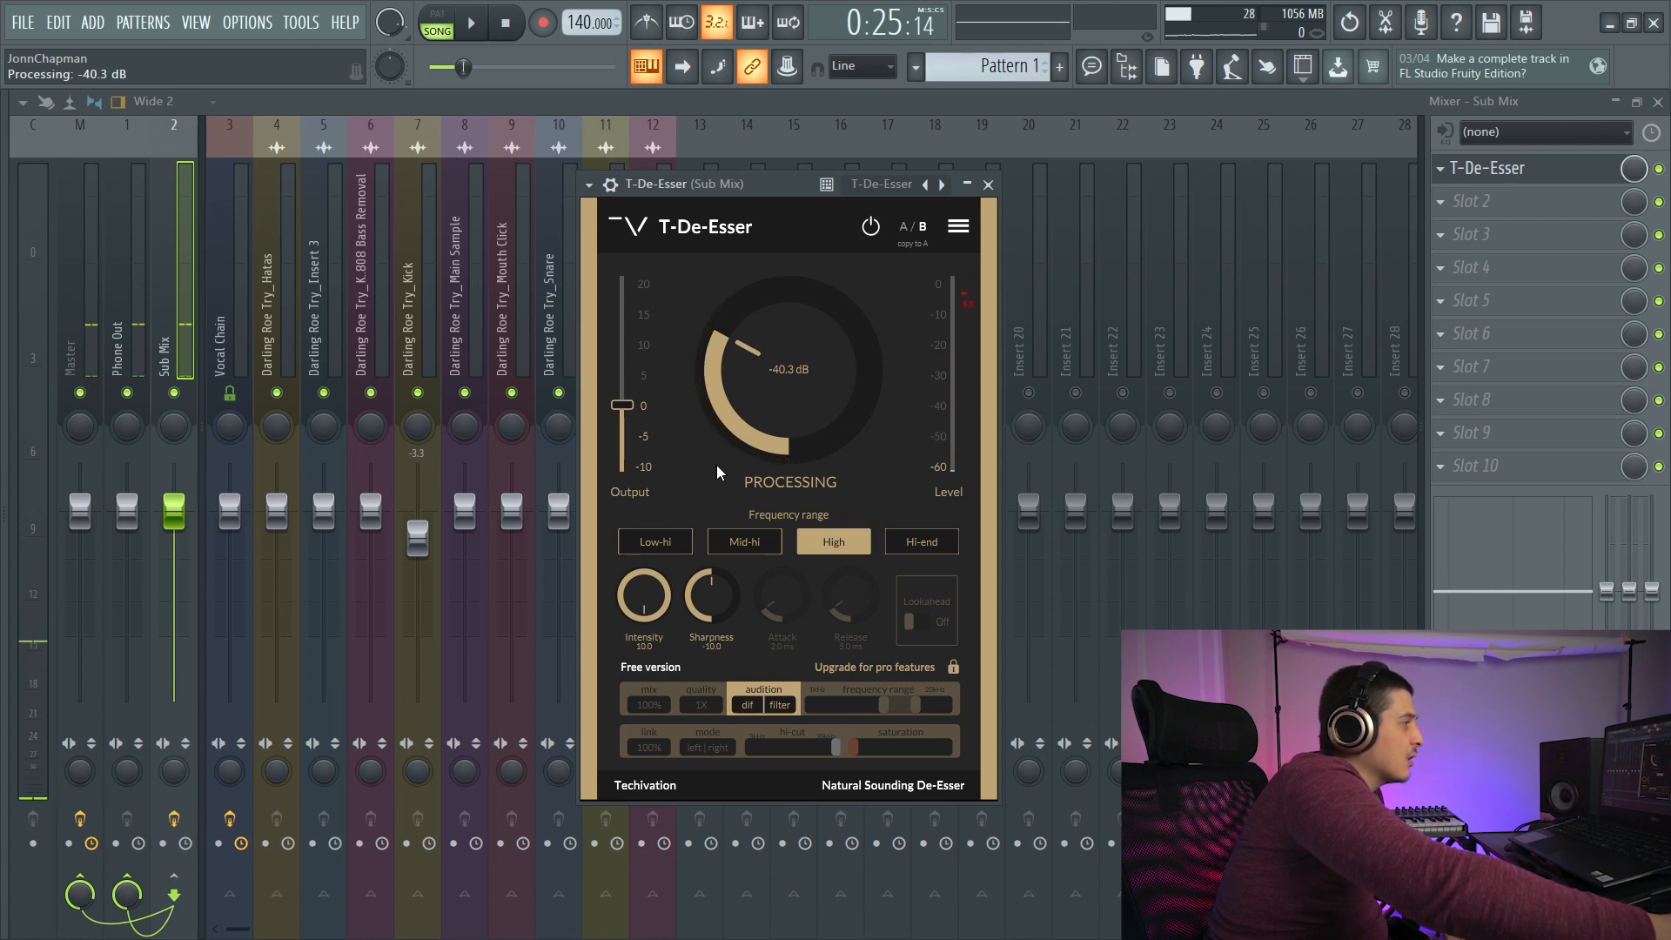
pyautogui.moveTo(745, 380); pyautogui.dragTo(748, 405)
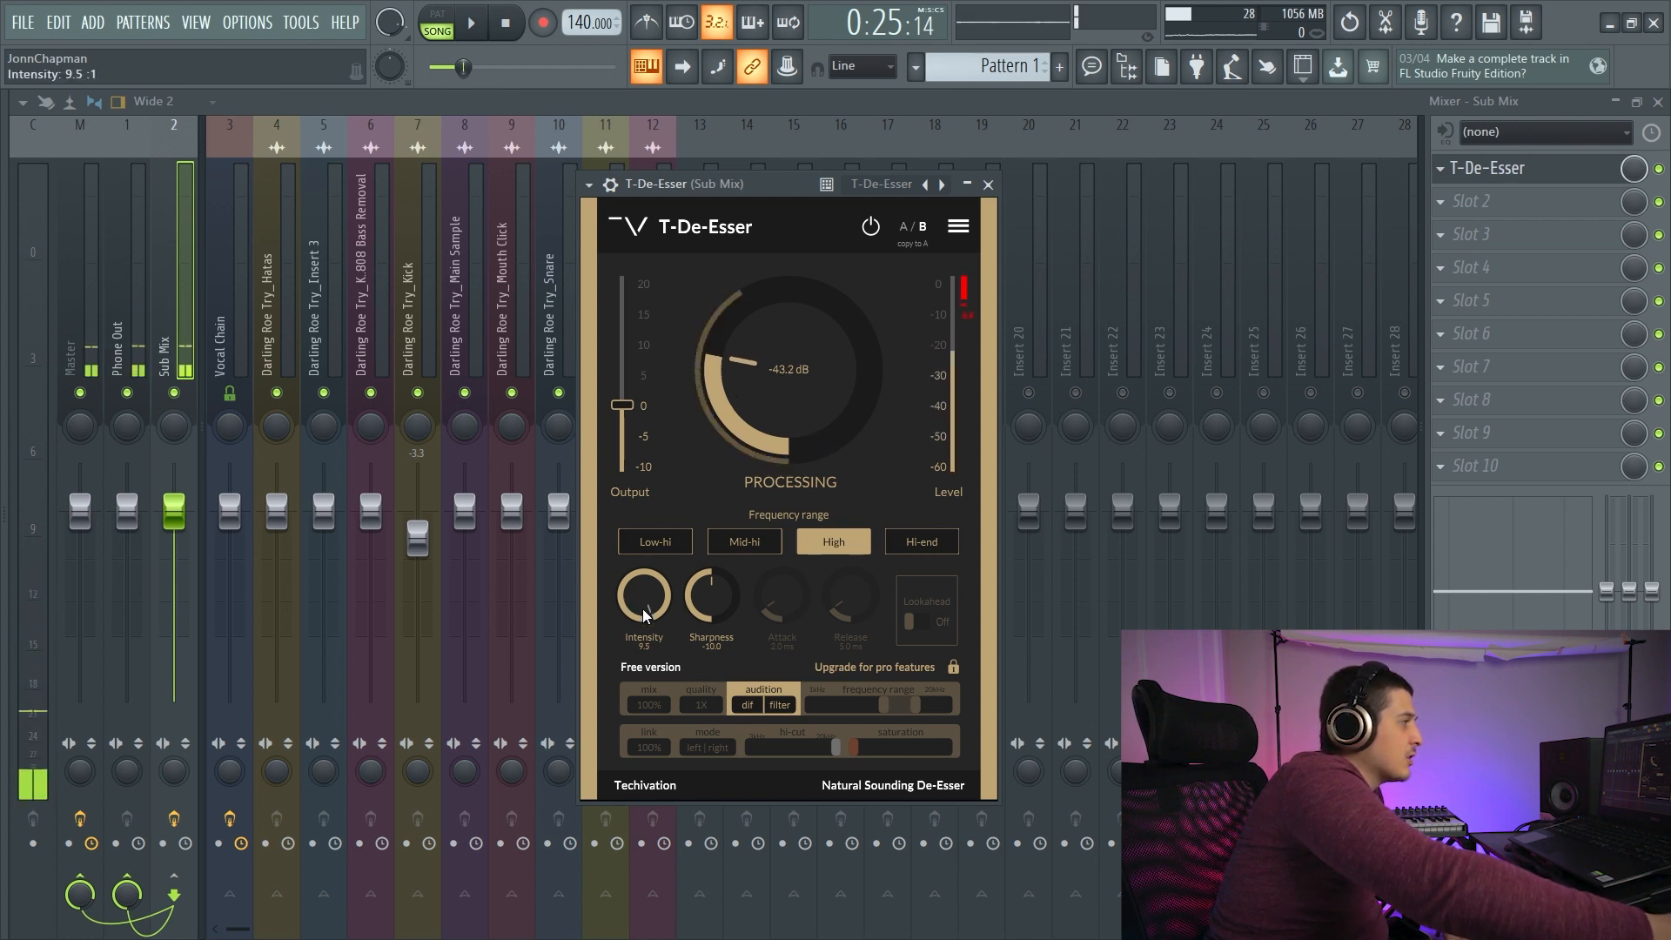
pyautogui.moveTo(642, 599); pyautogui.dragTo(671, 825)
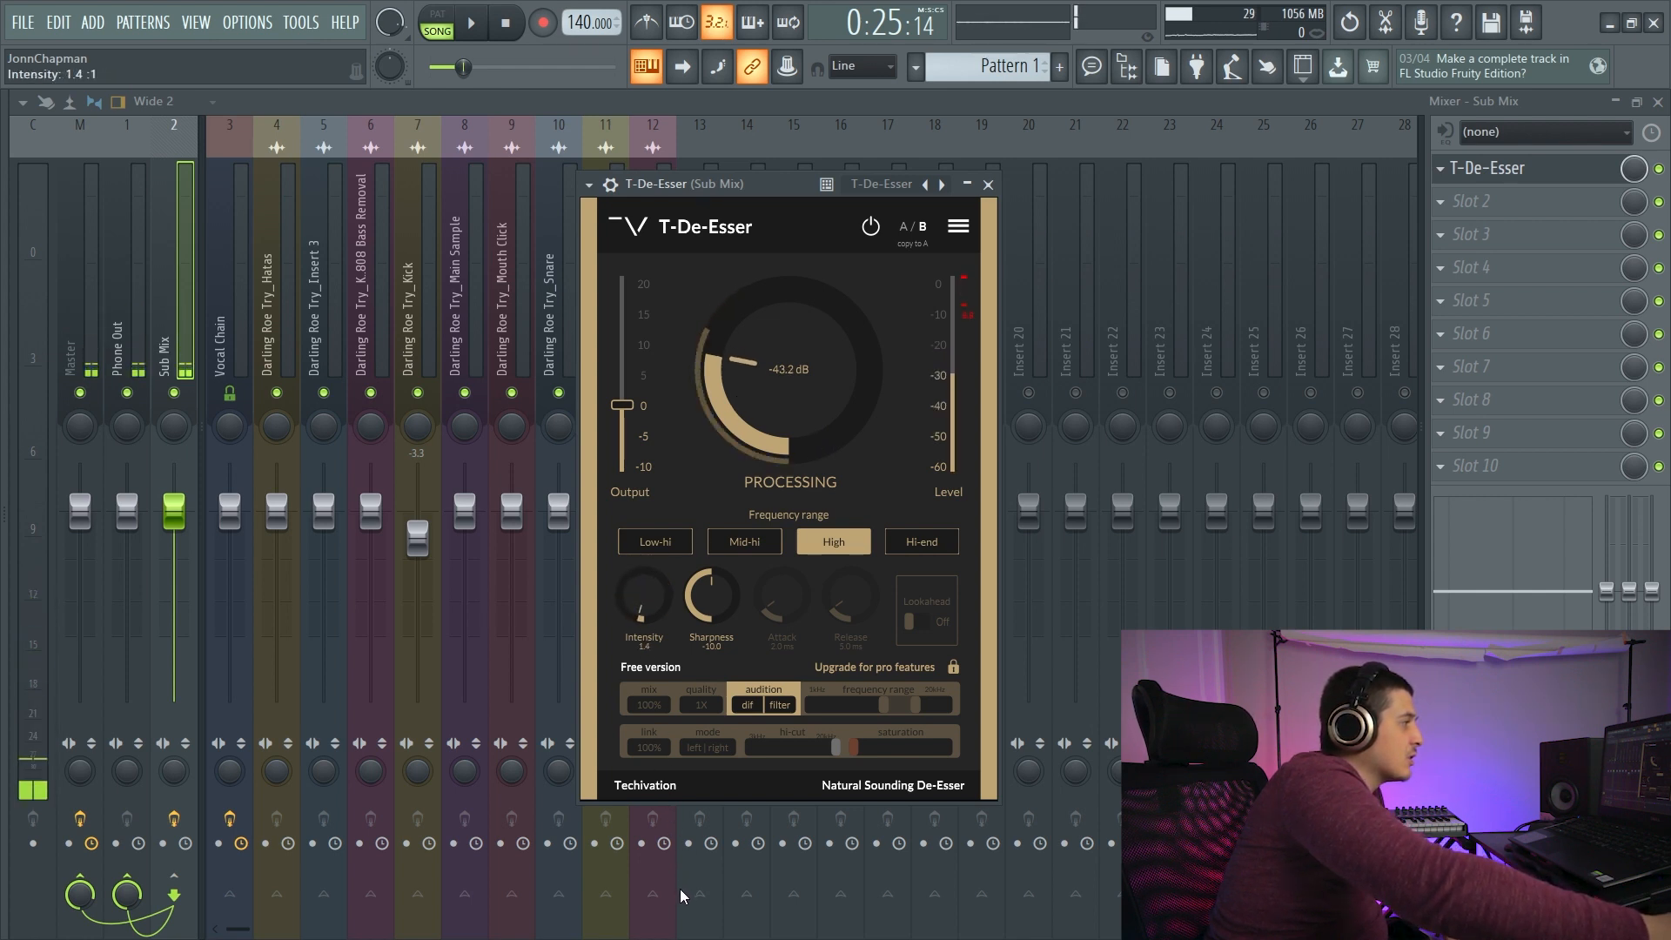
pyautogui.moveTo(683, 896); pyautogui.dragTo(659, 563)
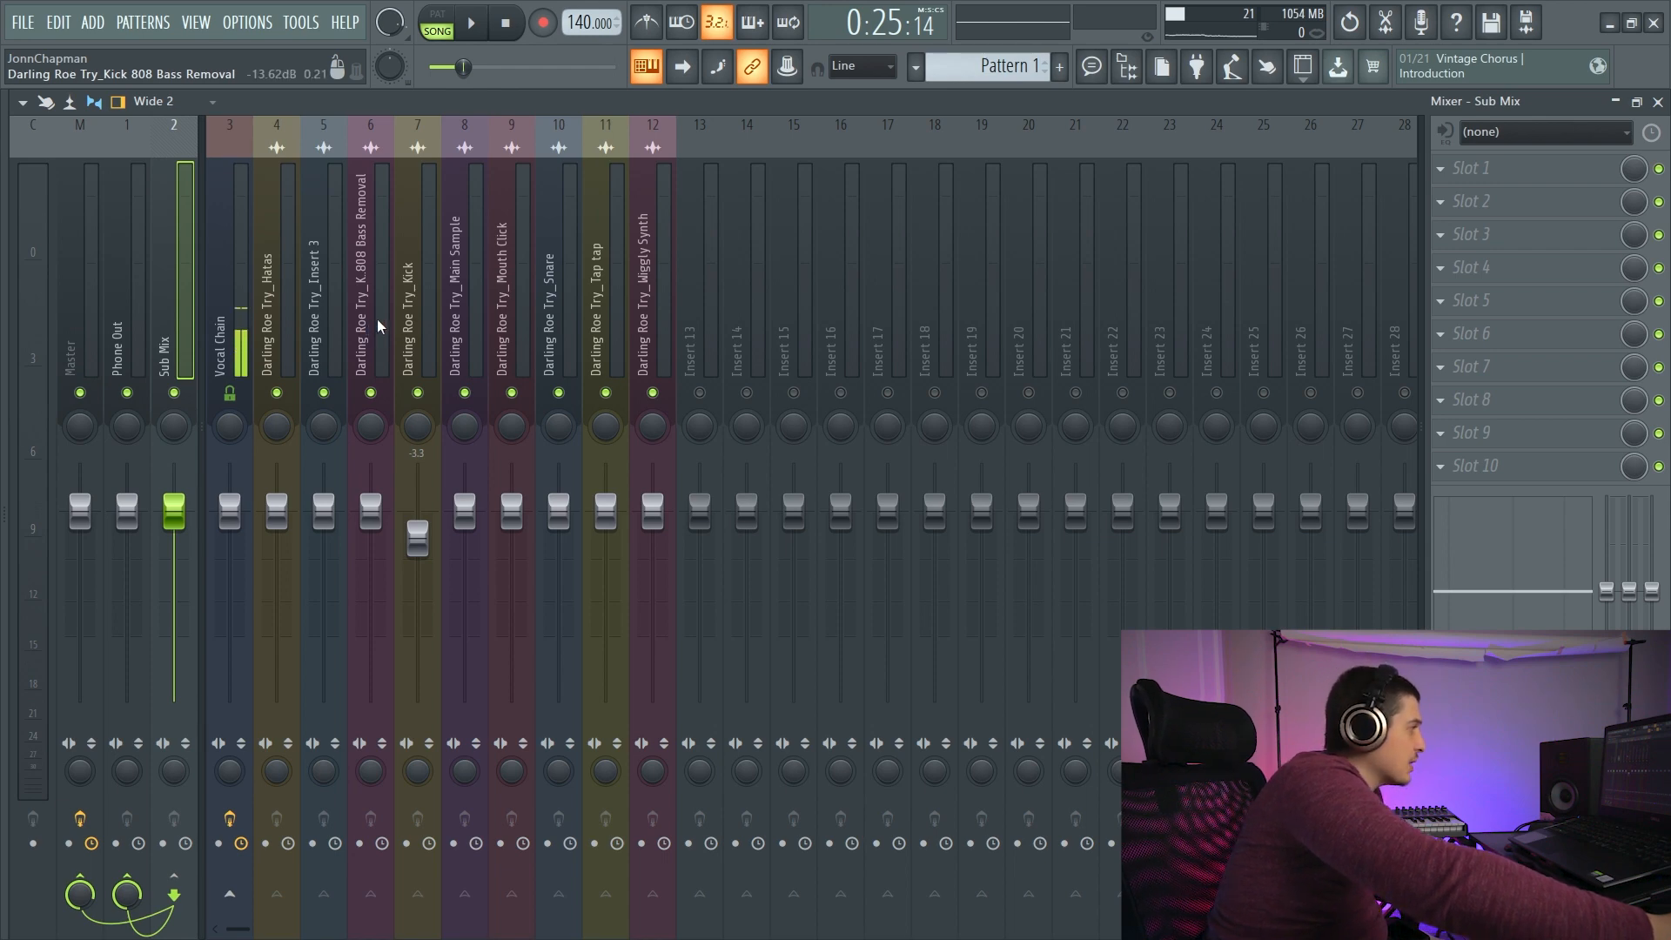
# - Load BitterSweet v3 into the first effect slot of the Darling Roe Try_Kick track
pyautogui.click(416, 331)
pyautogui.click(1442, 169)
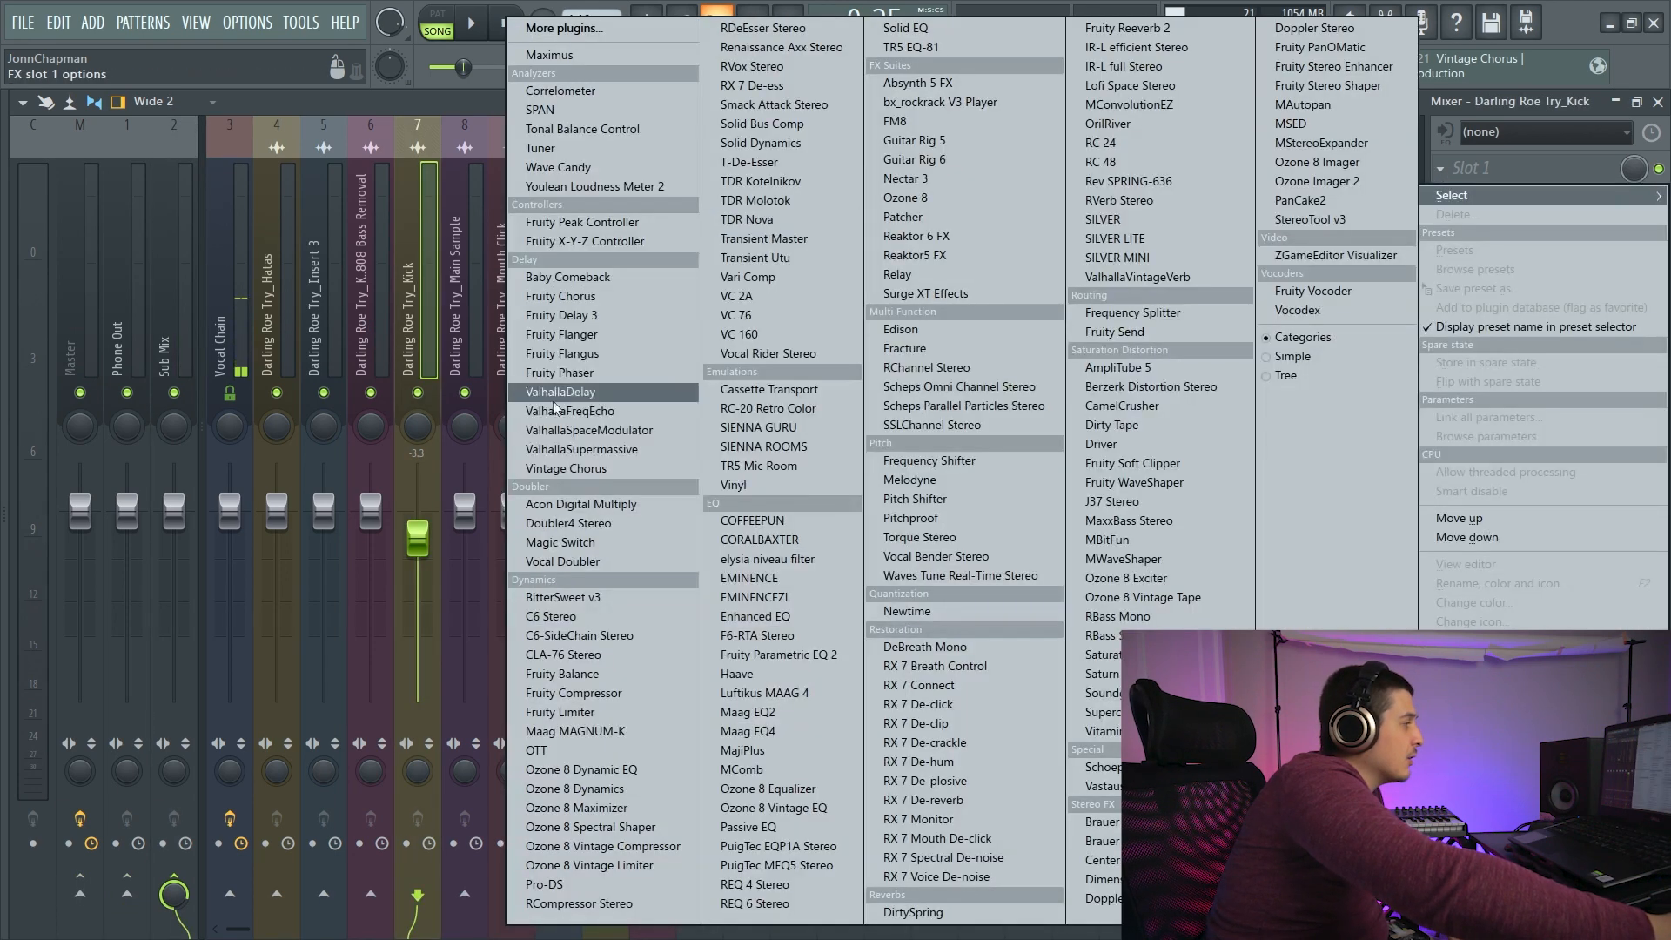
pyautogui.click(574, 597)
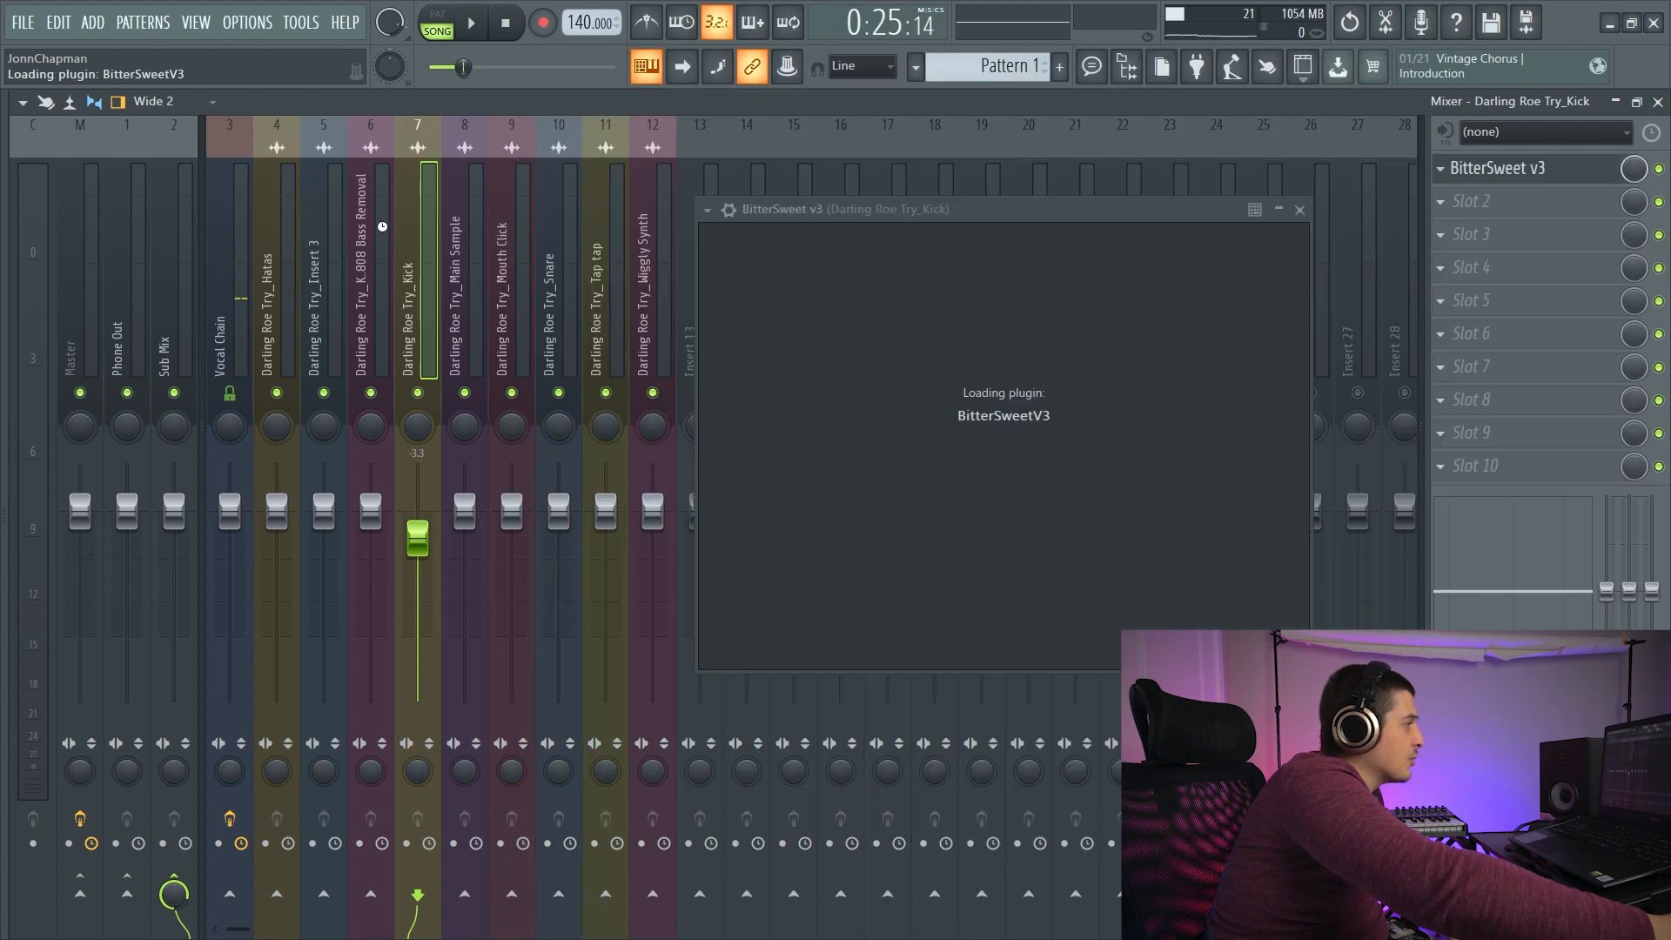
pyautogui.moveTo(870, 221); pyautogui.dragTo(733, 227)
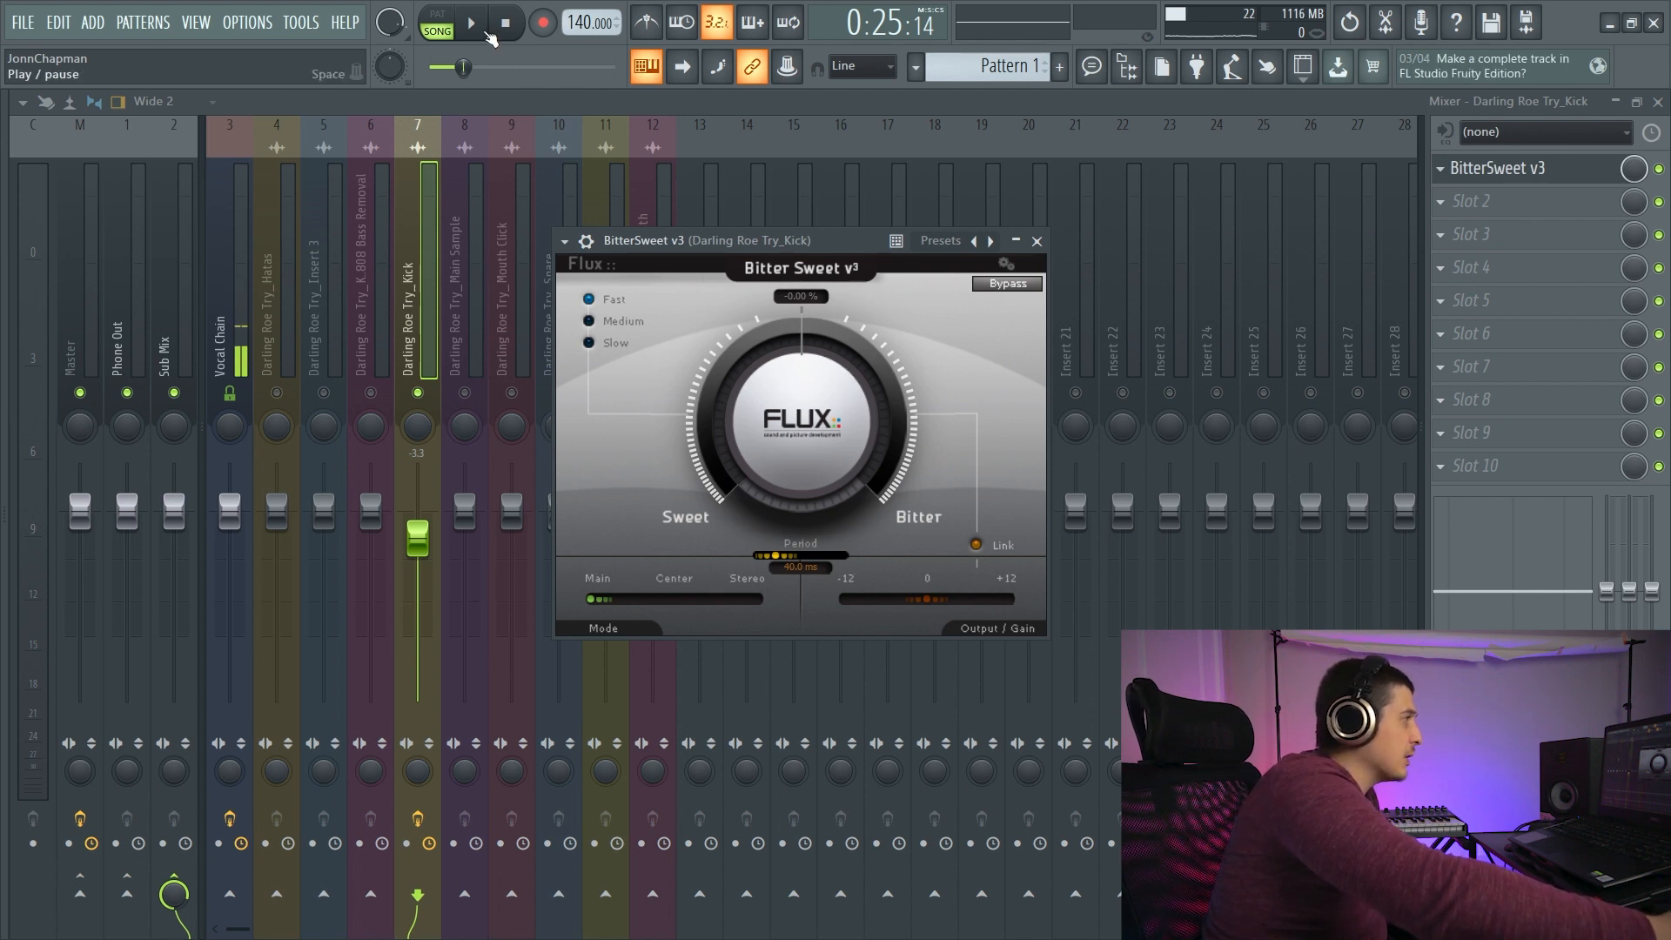
# - During kick playback, turn BitterSweet's main knob to 6.00% toward Bitter, unlink the gain and raise the output gain slightly above 0
pyautogui.click(484, 31)
pyautogui.moveTo(780, 390); pyautogui.dragTo(757, 456)
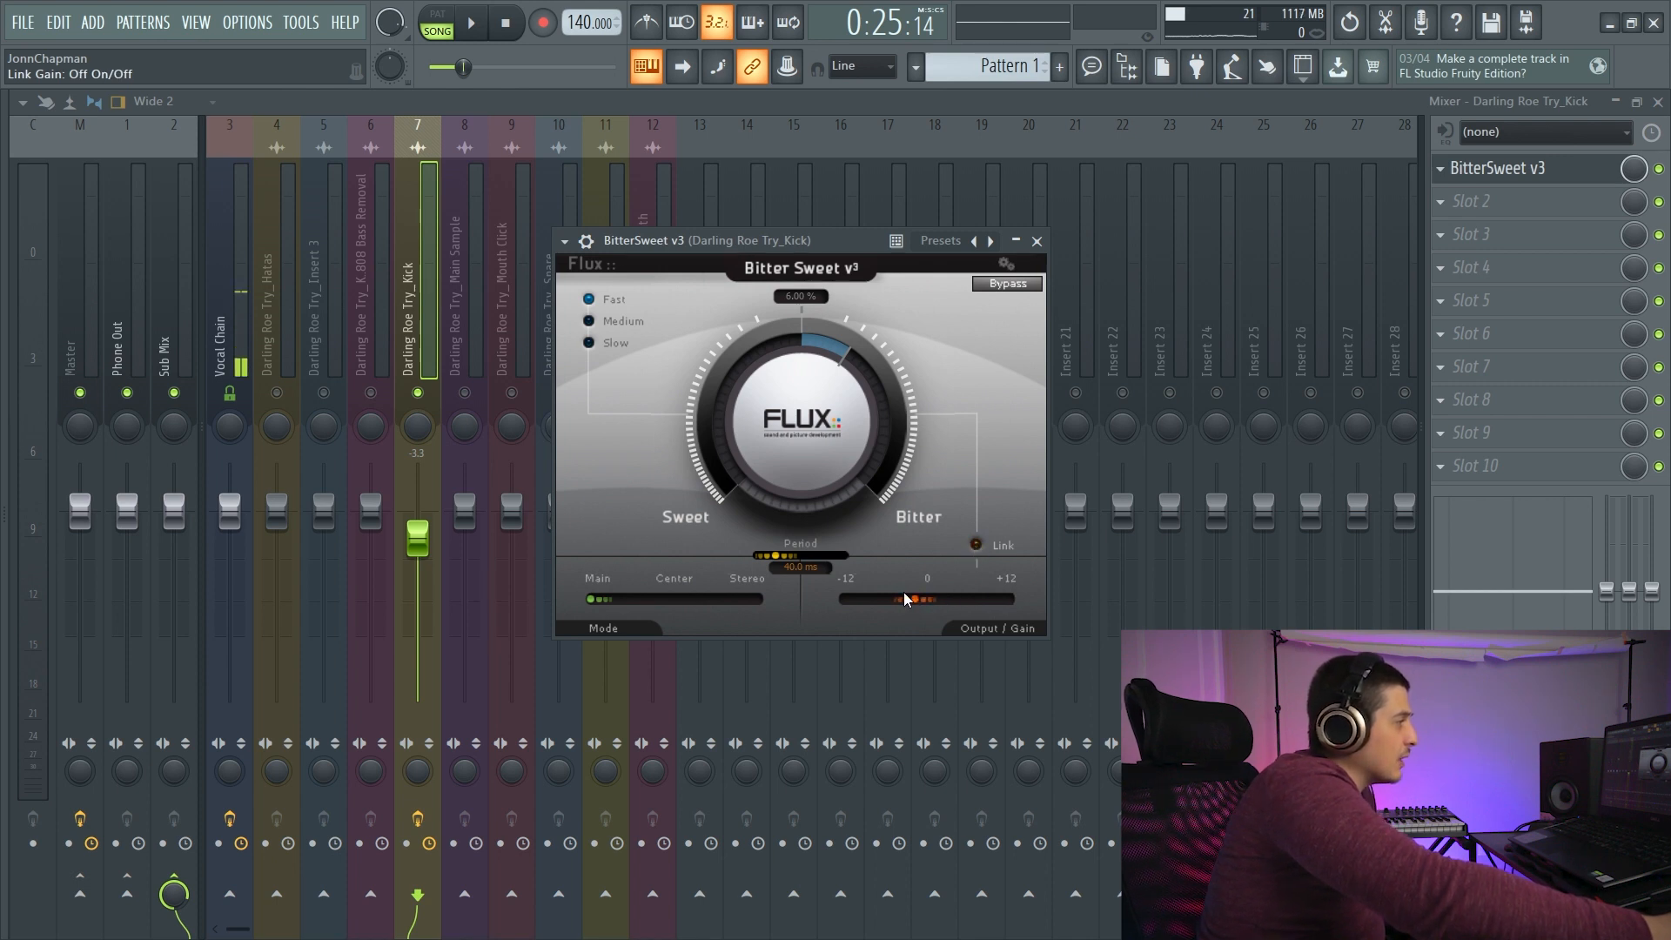
pyautogui.press('space')
pyautogui.moveTo(905, 599); pyautogui.dragTo(941, 598)
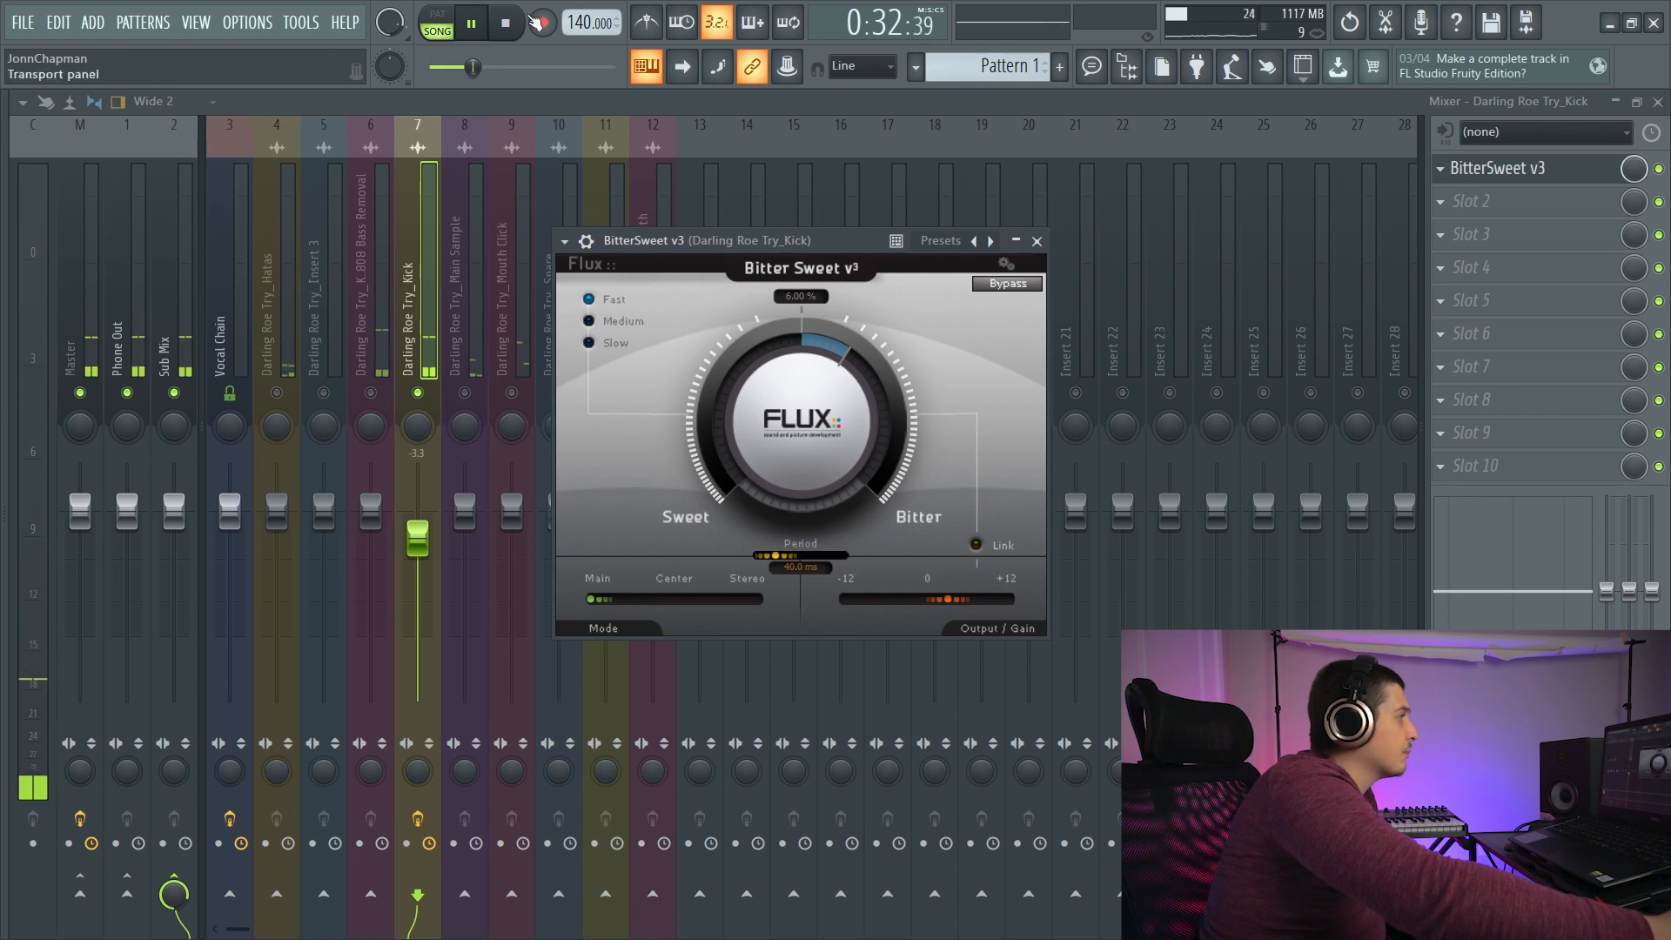
pyautogui.press('space')
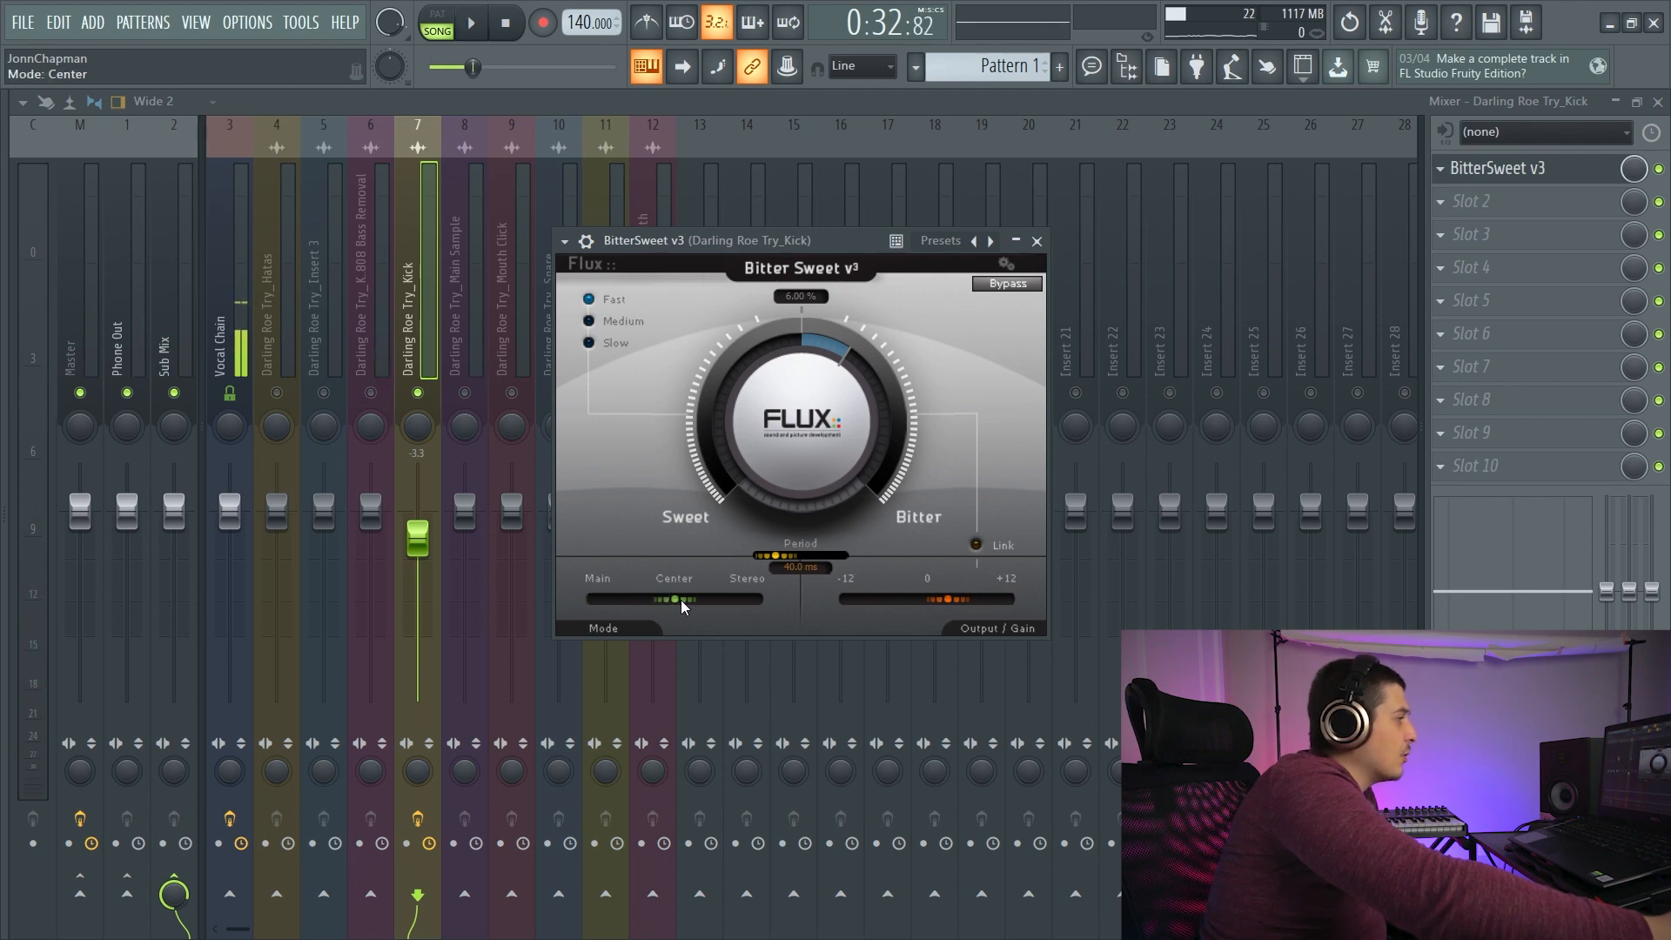
# - Try BitterSweet's Center and Stereo modes, return to Main and turn the main knob back to -0.25%
pyautogui.moveTo(681, 599); pyautogui.dragTo(758, 600)
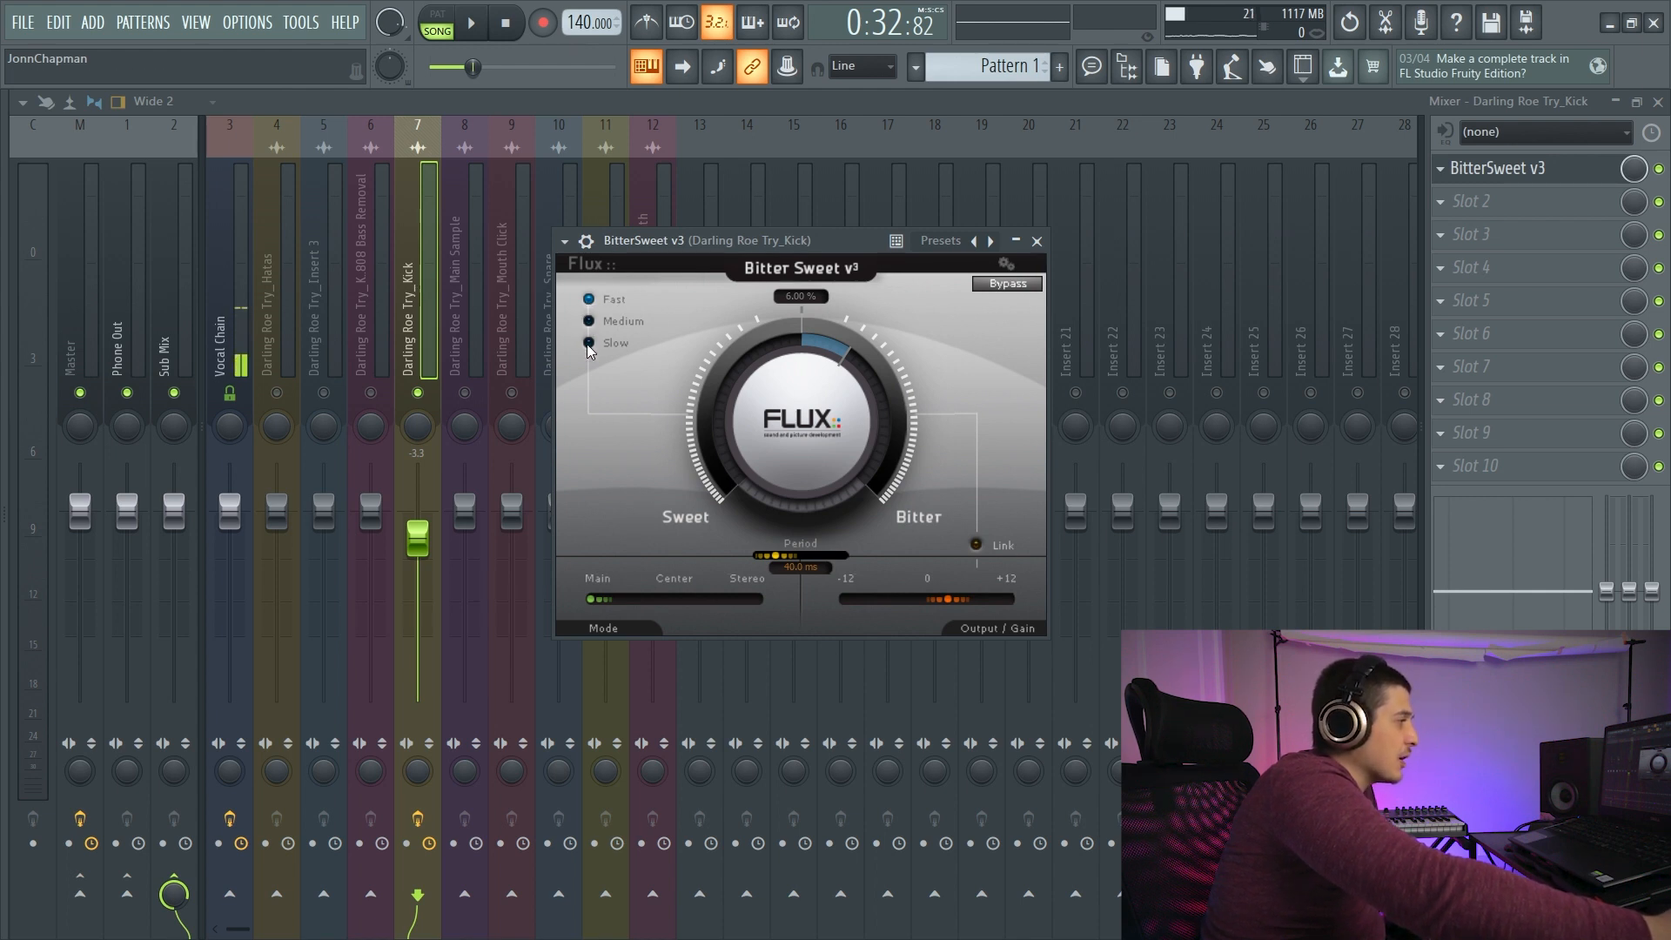
pyautogui.moveTo(796, 241); pyautogui.dragTo(828, 302)
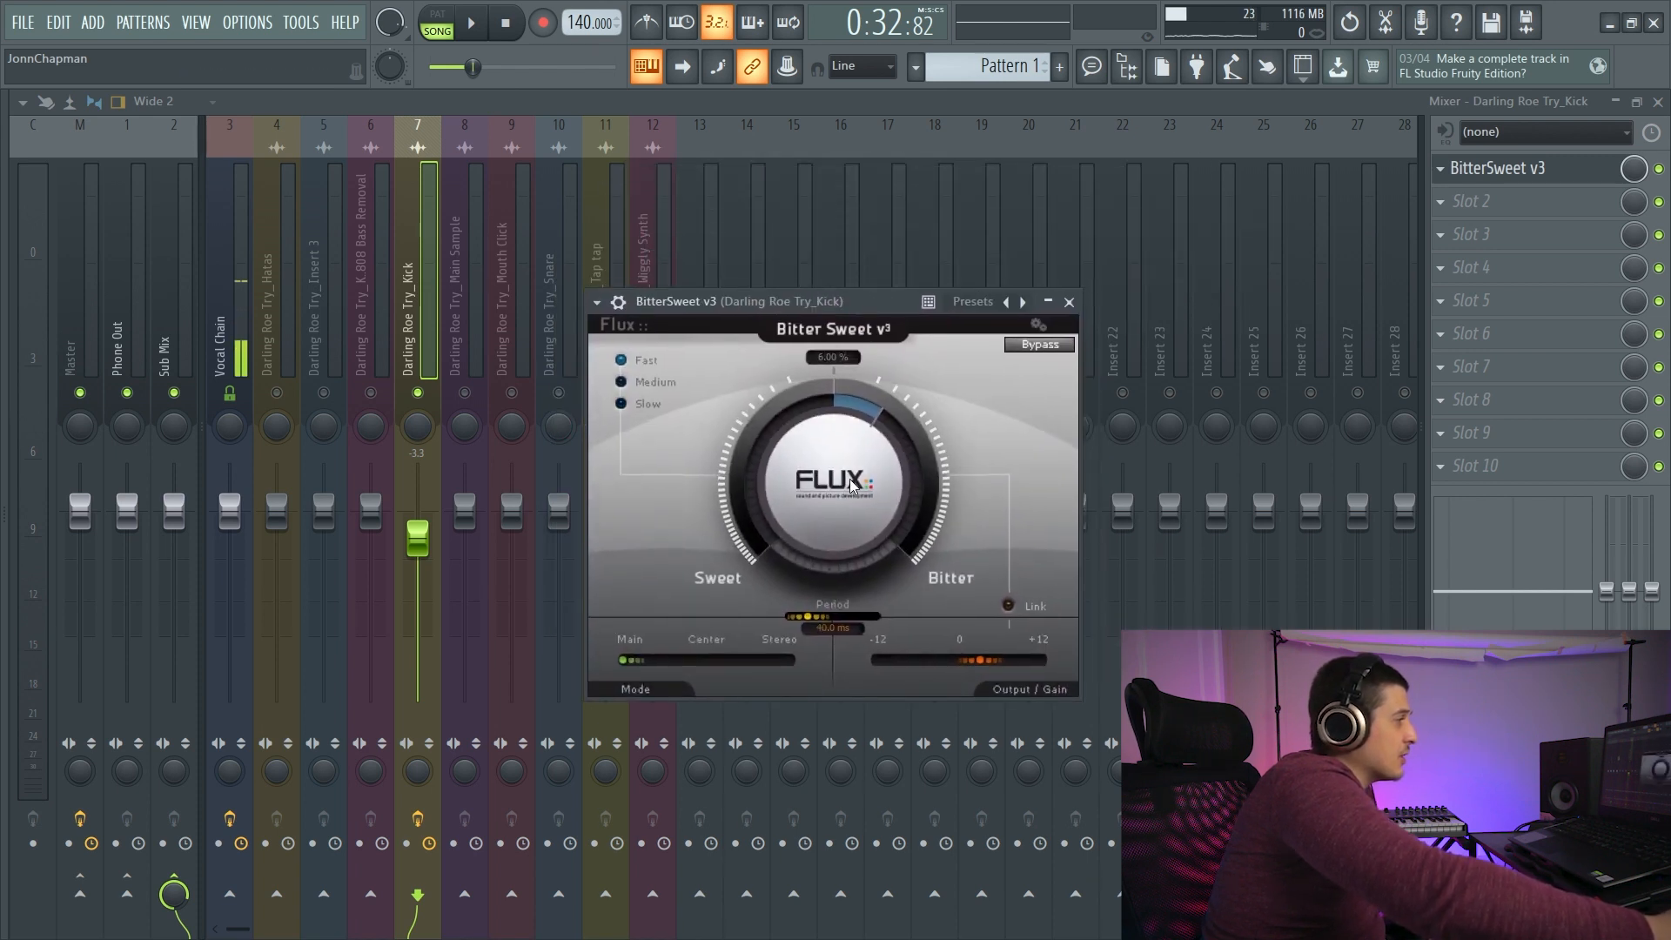
pyautogui.moveTo(851, 484); pyautogui.dragTo(852, 566)
pyautogui.moveTo(806, 296); pyautogui.dragTo(823, 279)
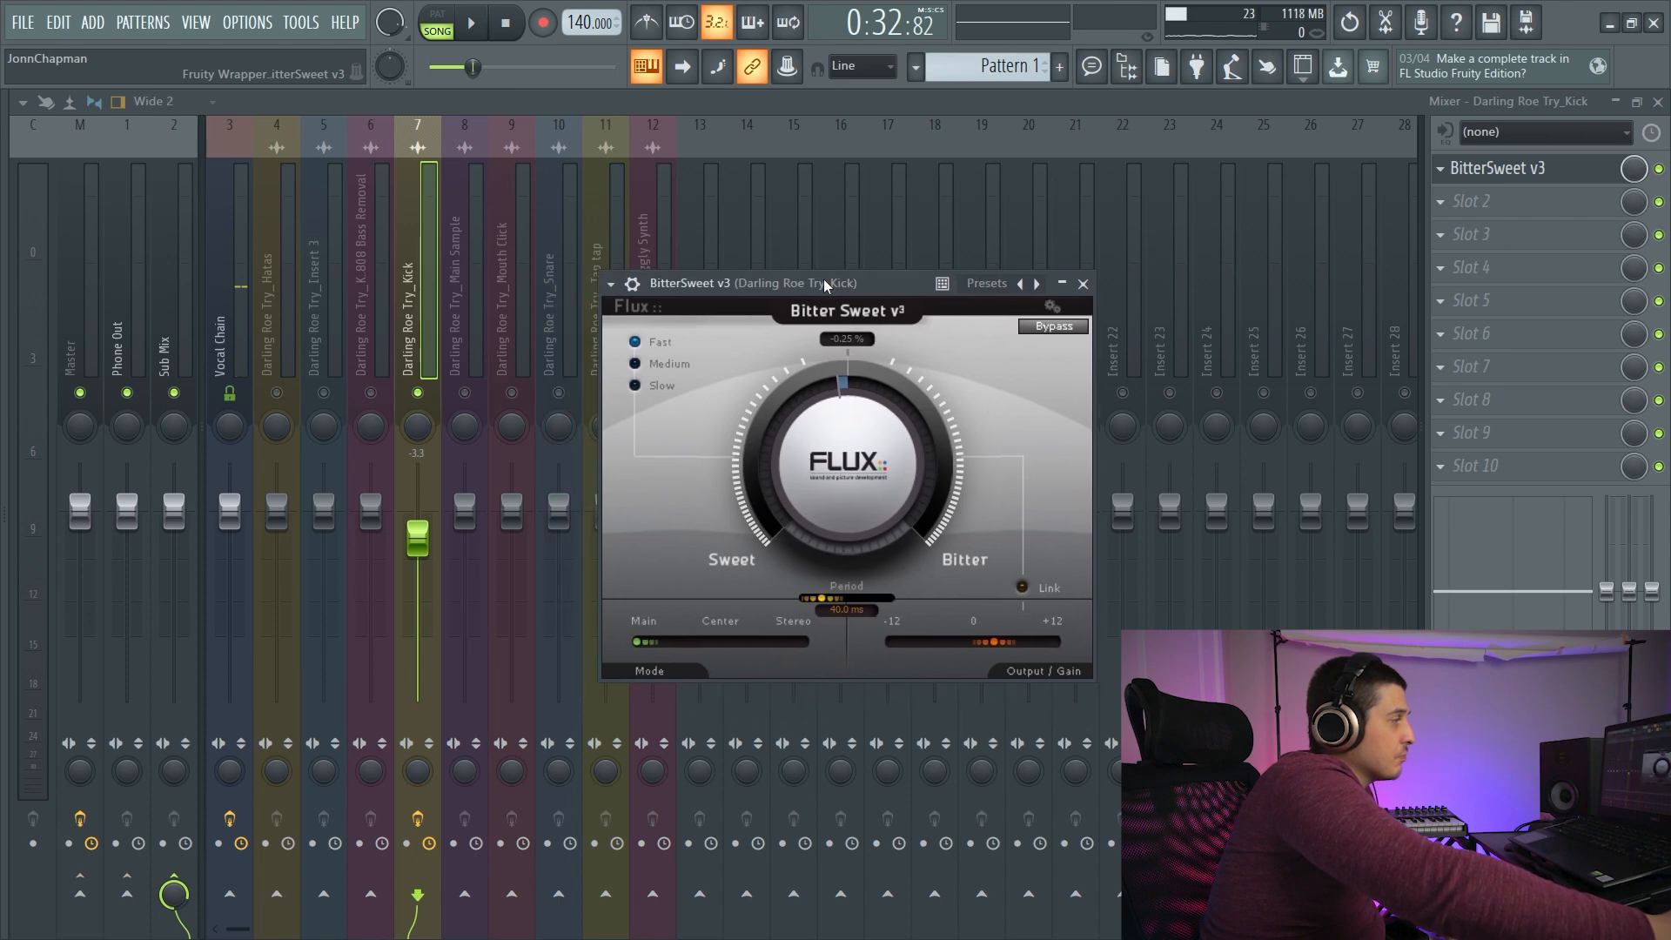
# - Load Ozone Imager 2 into the first effect slot of the Sub Mix track and start playback
pyautogui.click(1440, 169)
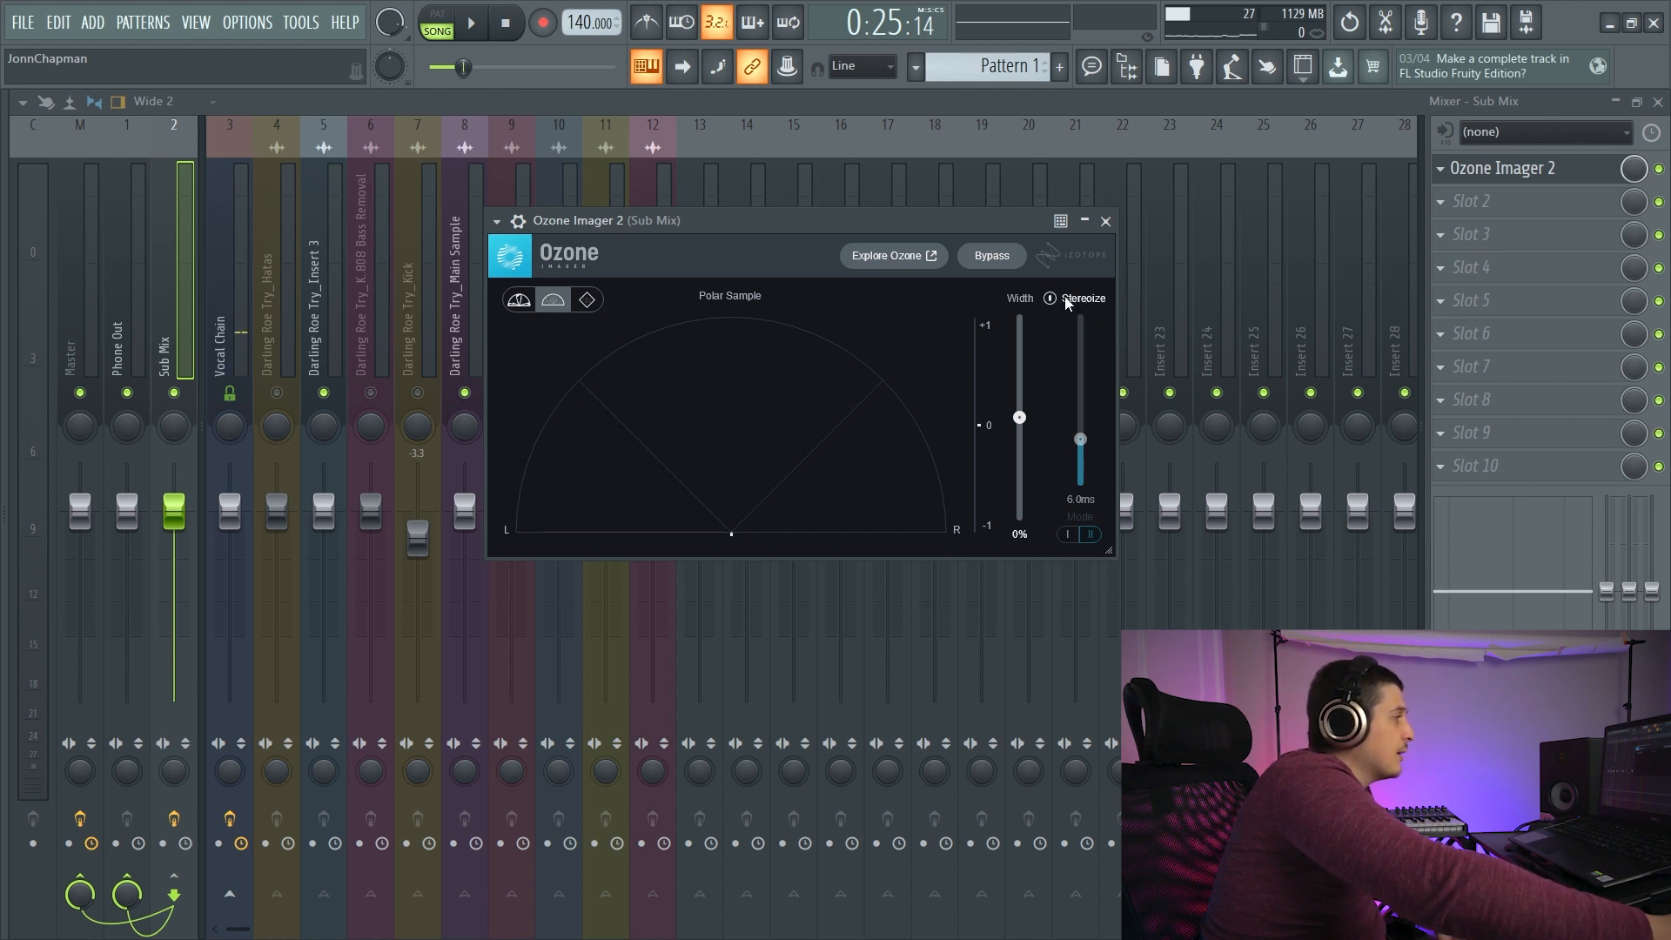
pyautogui.moveTo(740, 212); pyautogui.dragTo(736, 193)
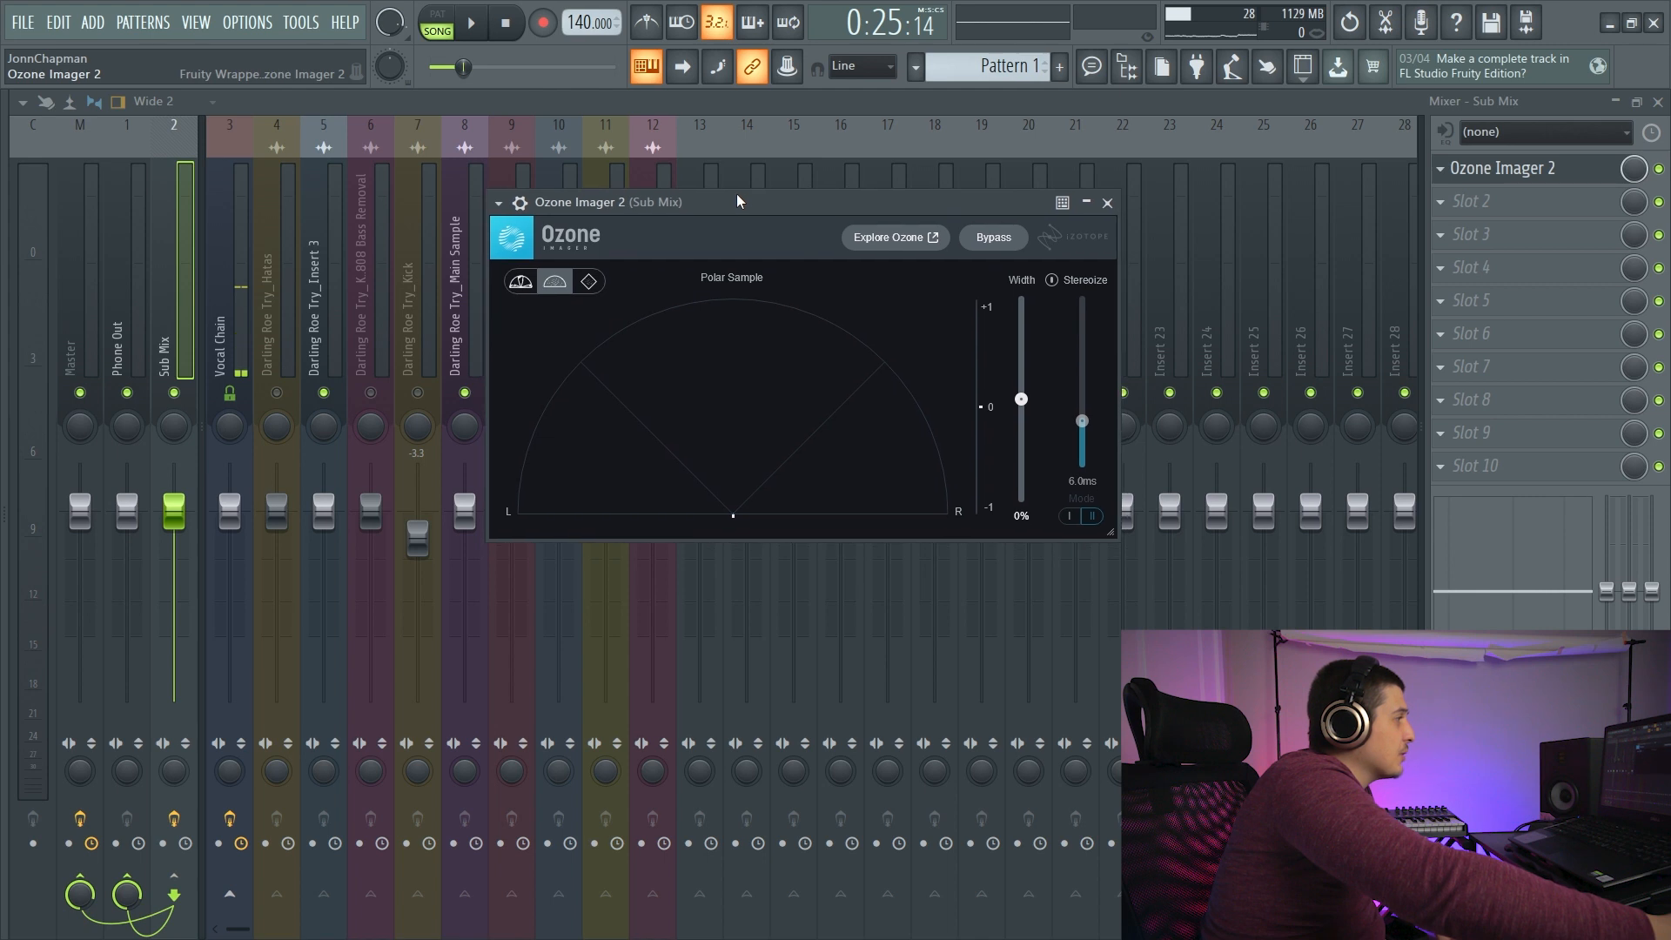
pyautogui.click(479, 24)
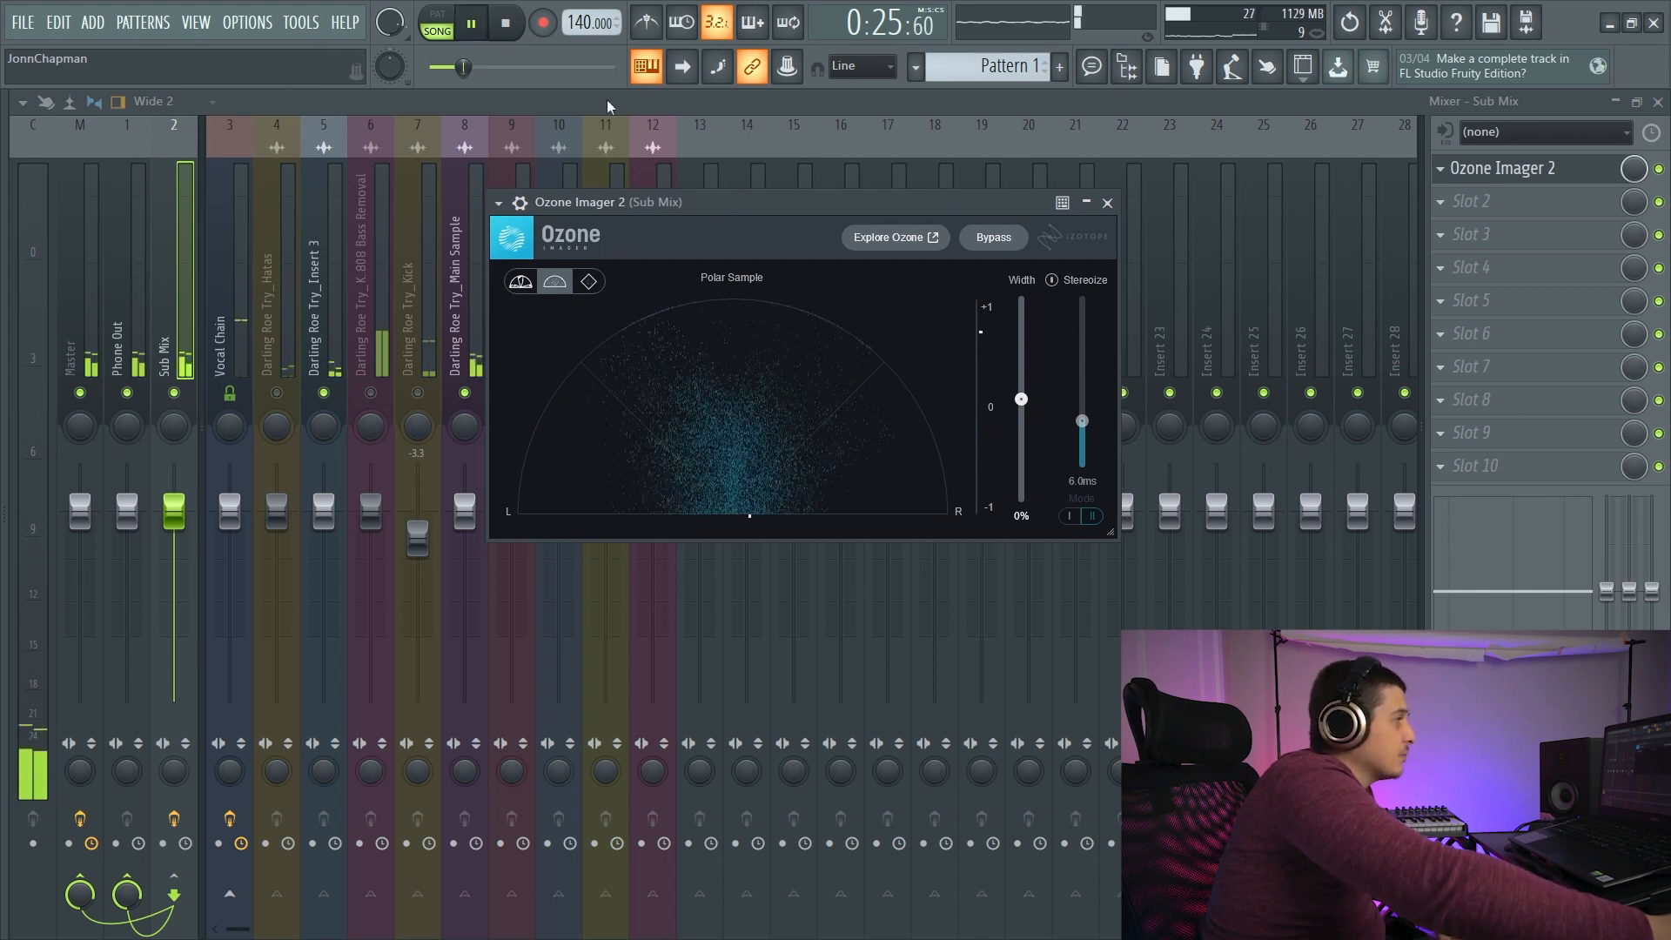
# - Set Ozone Imager 2's width to 100% and enable Stereoize at 10.2 ms during playback
pyautogui.moveTo(1021, 399); pyautogui.dragTo(1006, 269)
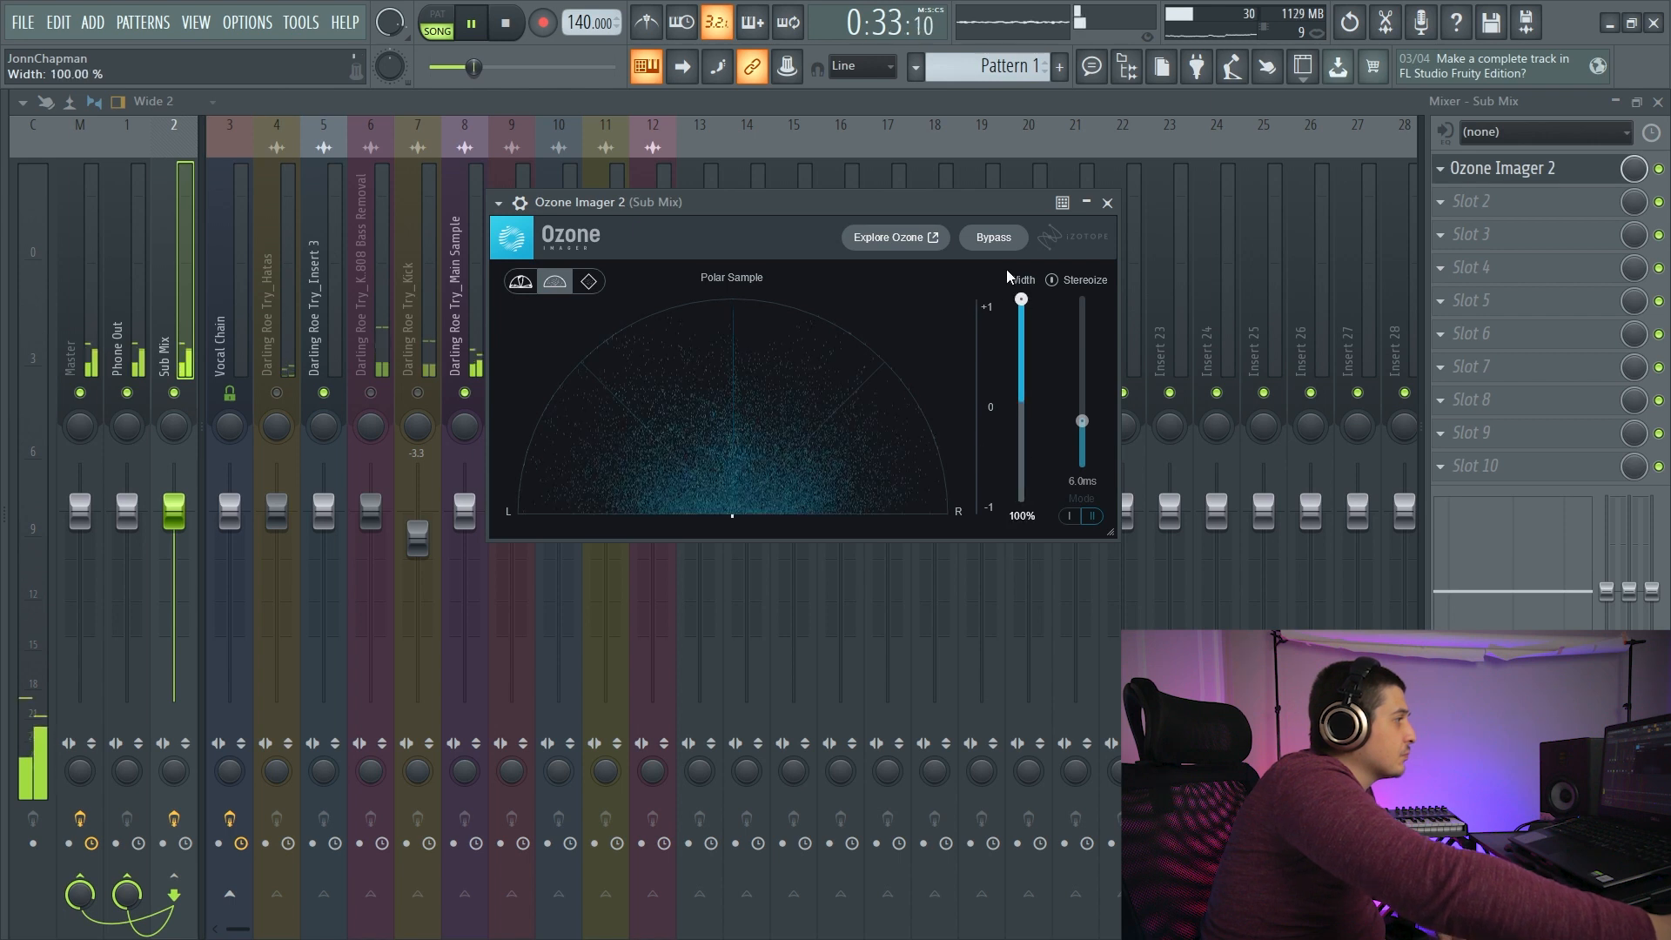
pyautogui.click(1051, 279)
pyautogui.moveTo(1082, 420); pyautogui.dragTo(1082, 384)
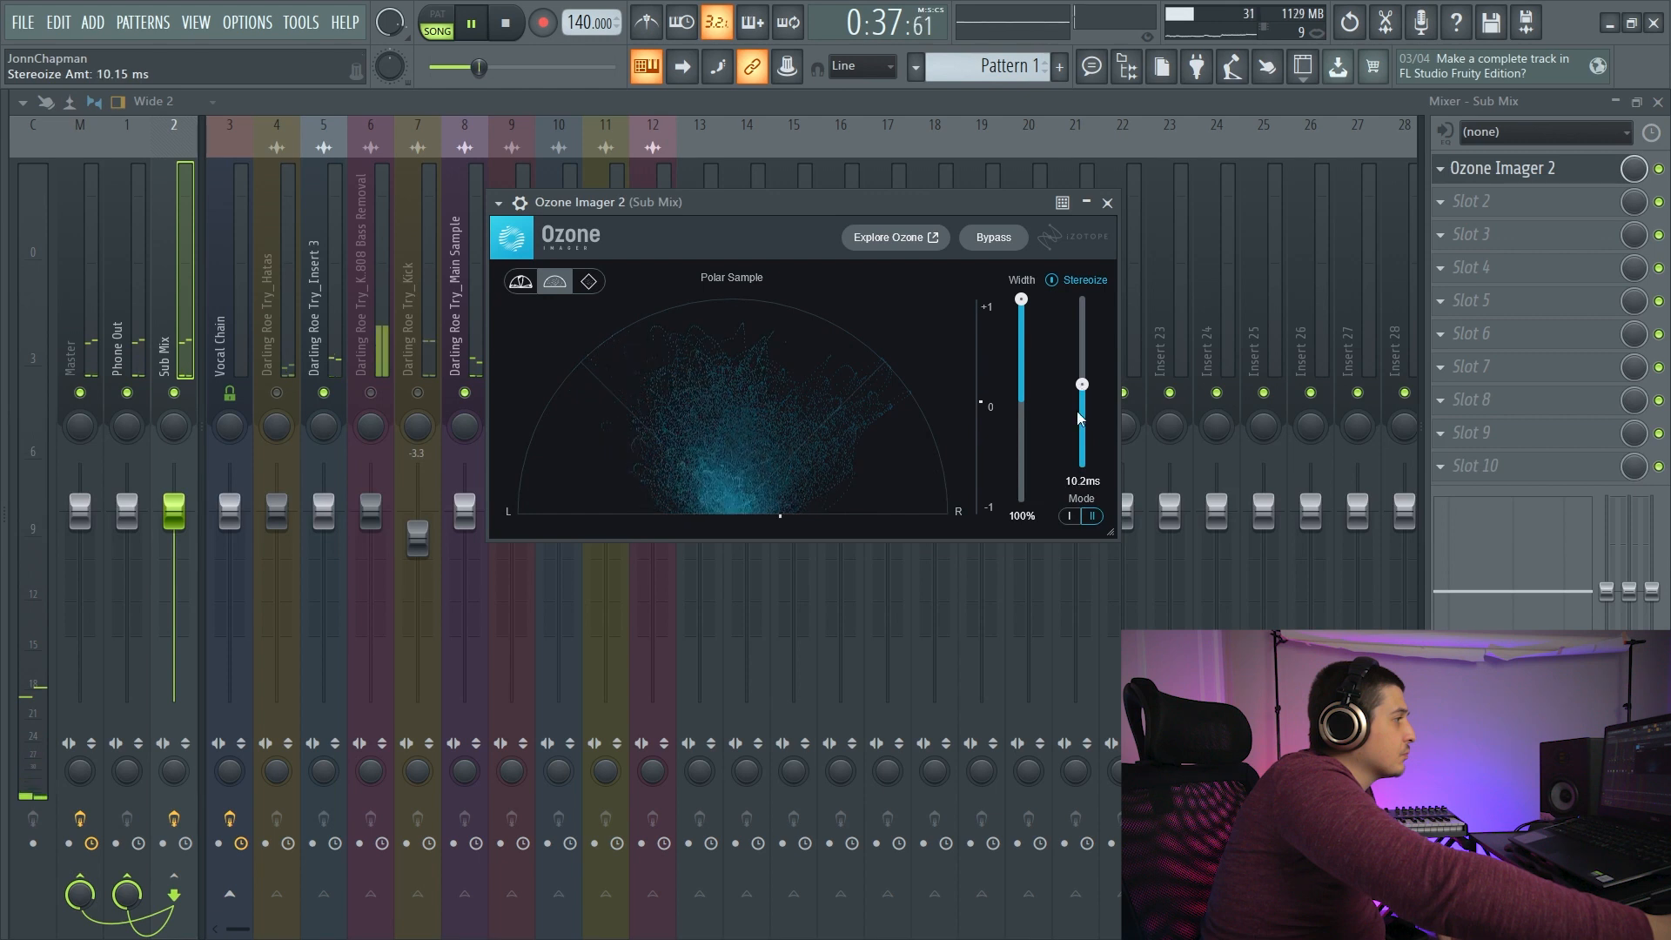
# - Reduce the imager's width to 1% and switch Stereoize off and on again to compare the stereo image
pyautogui.moveTo(1022, 300); pyautogui.dragTo(1025, 398)
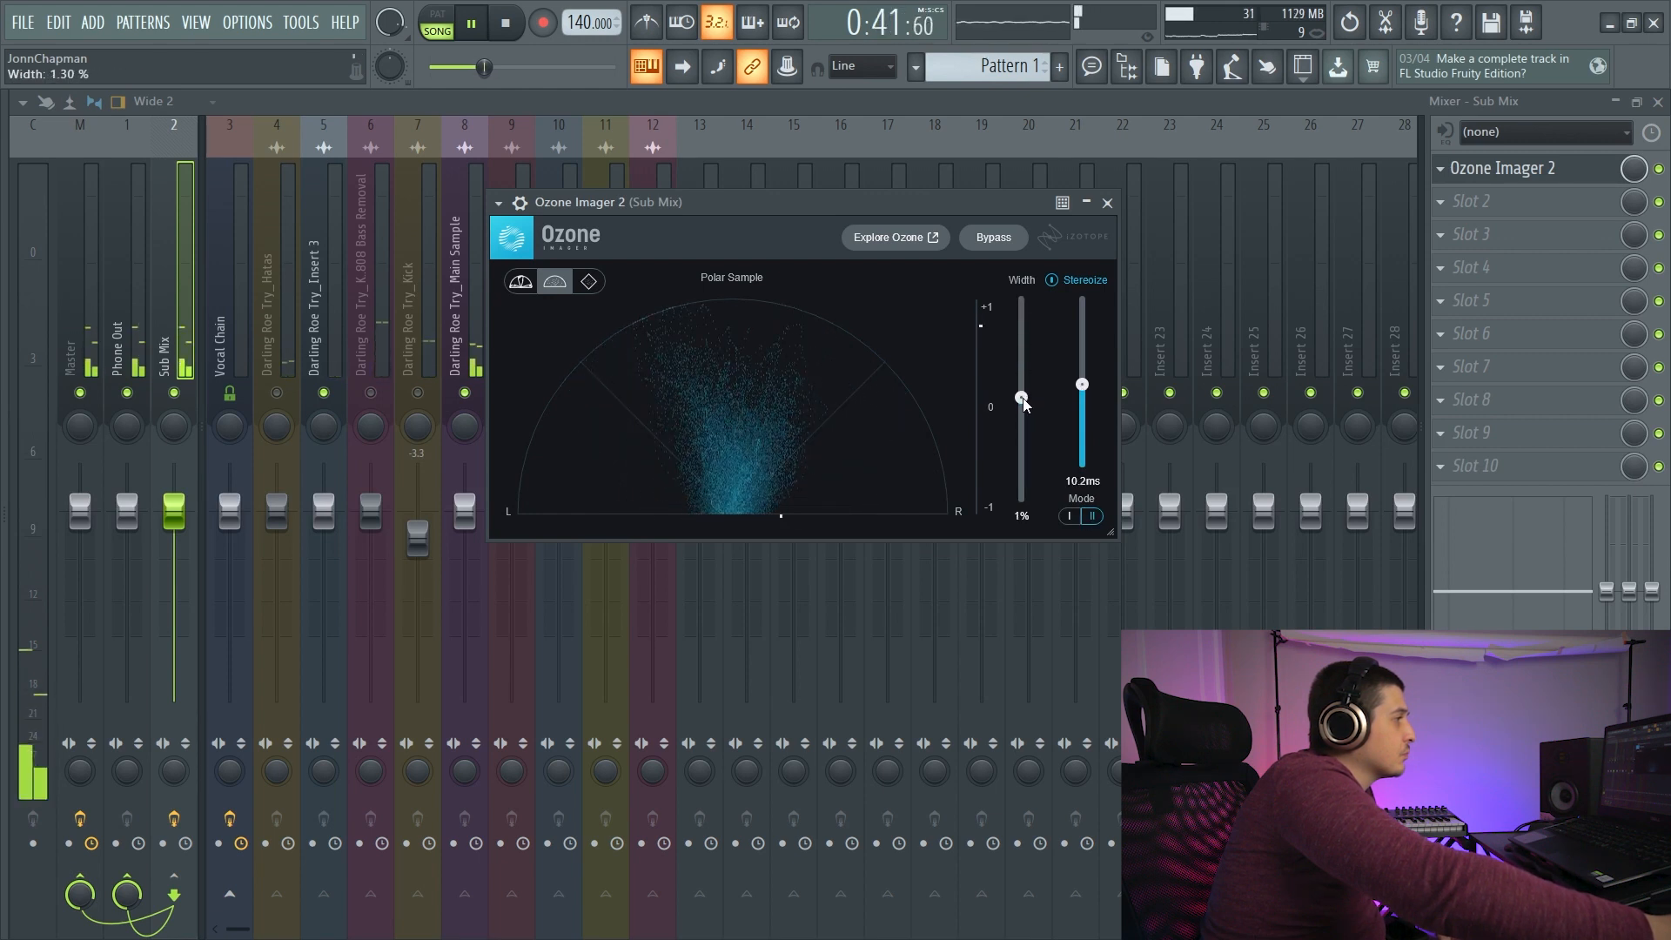
pyautogui.click(1056, 280)
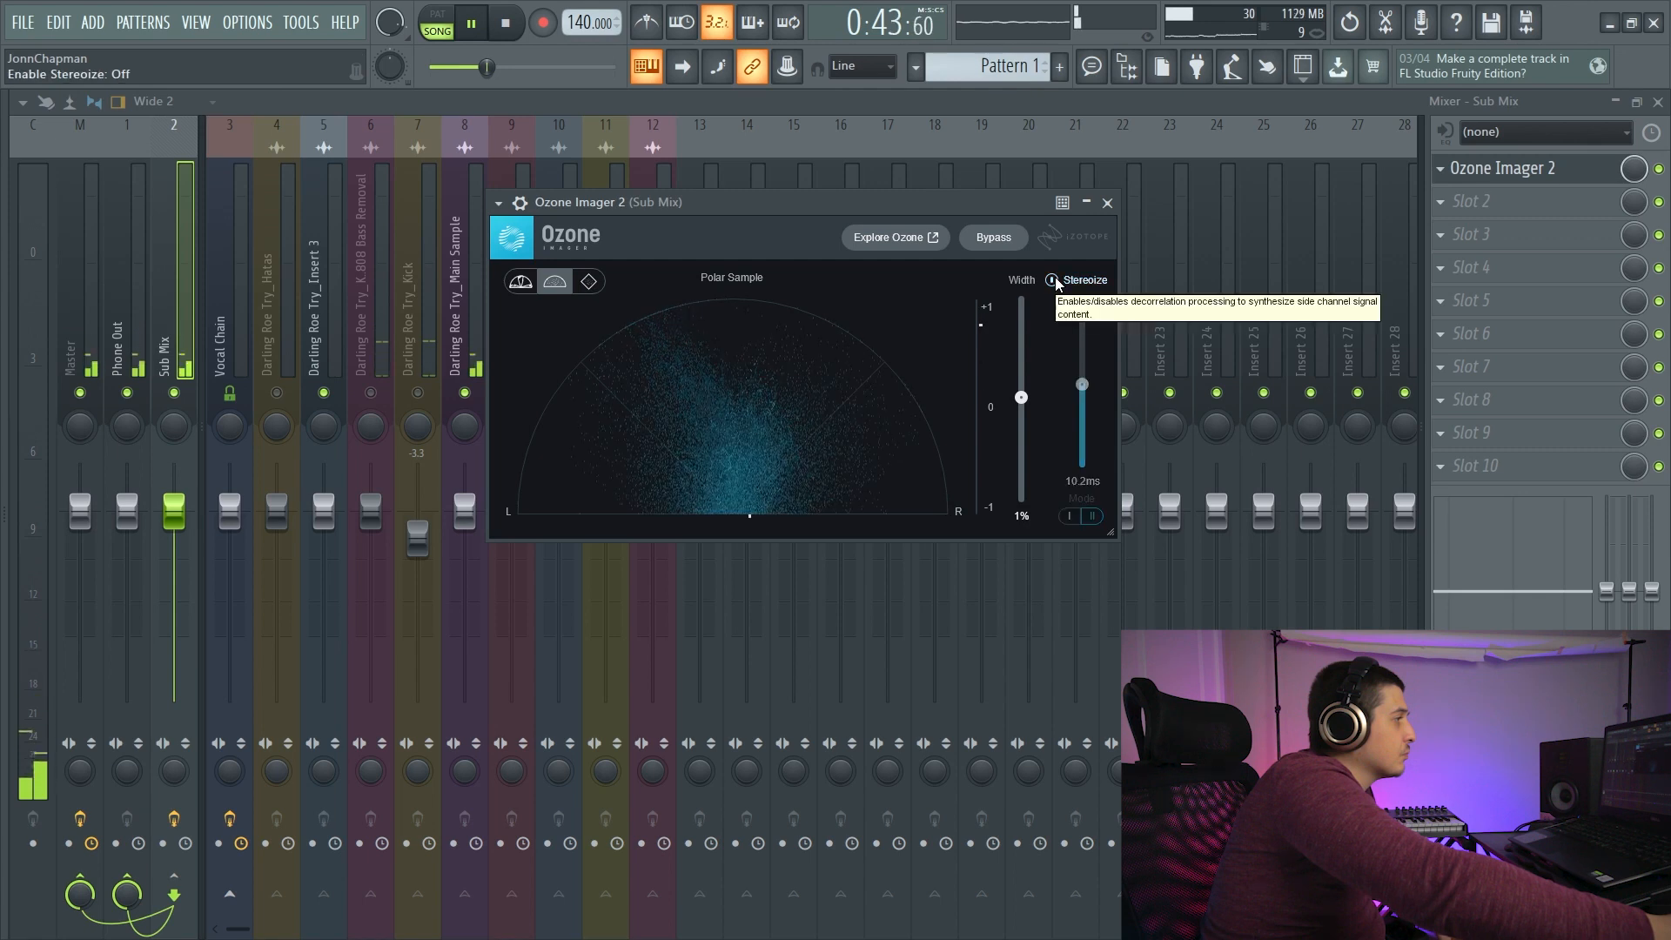
pyautogui.click(1053, 281)
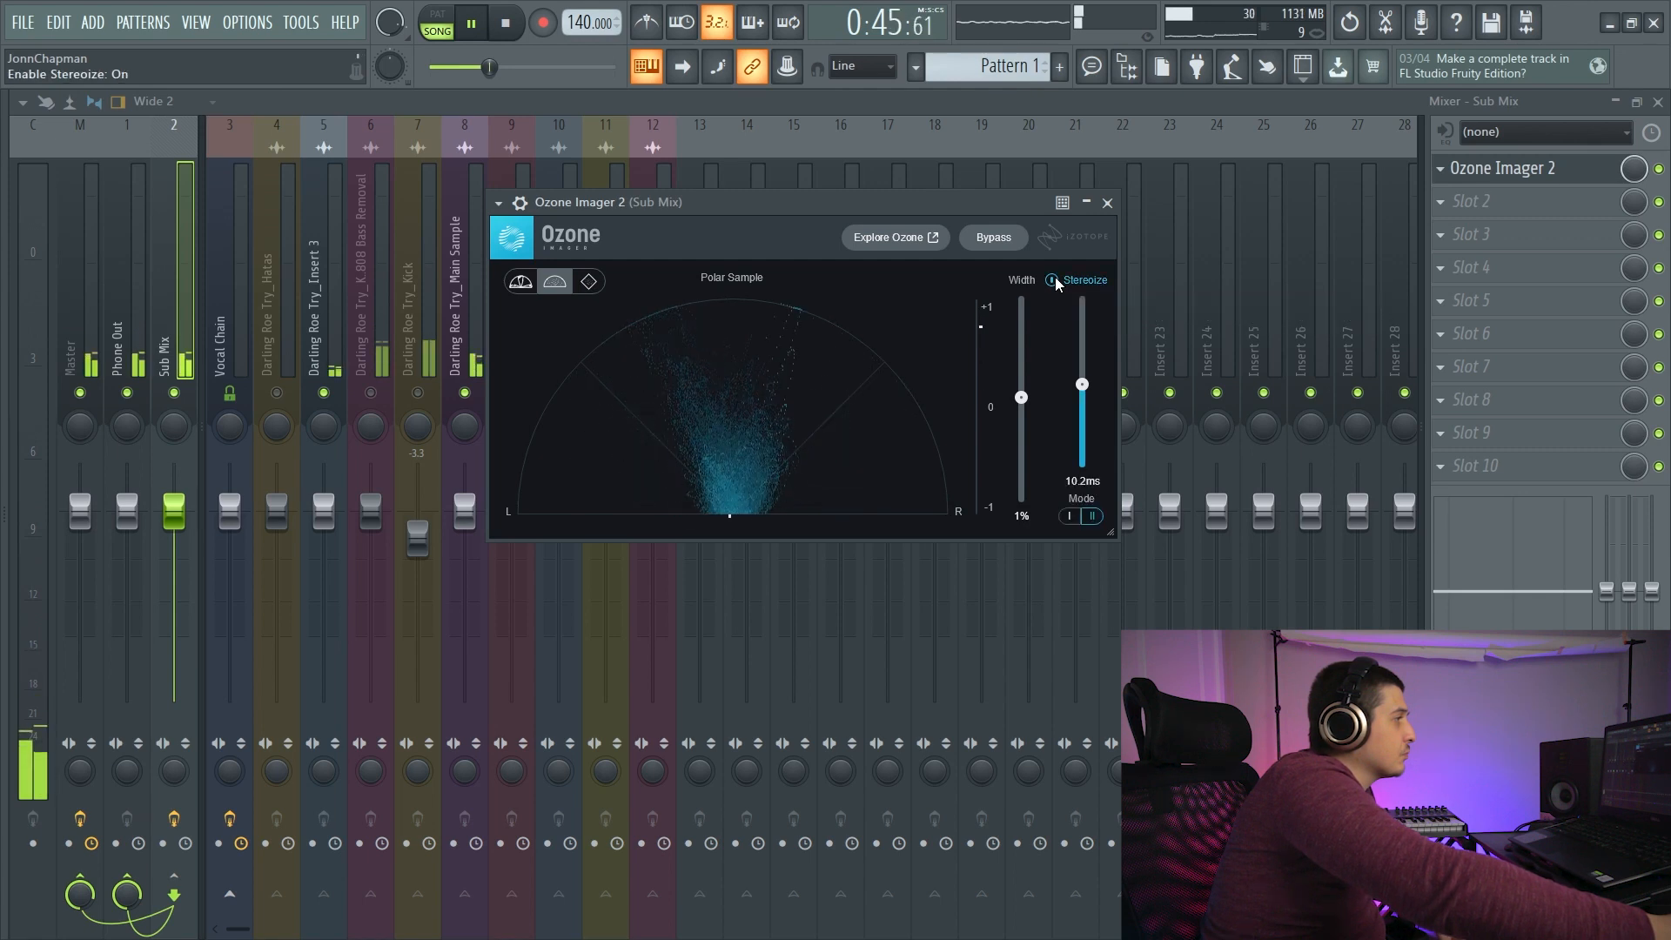
# - Switch Ozone Imager 2's Stereoize off and stop playback
pyautogui.click(1056, 280)
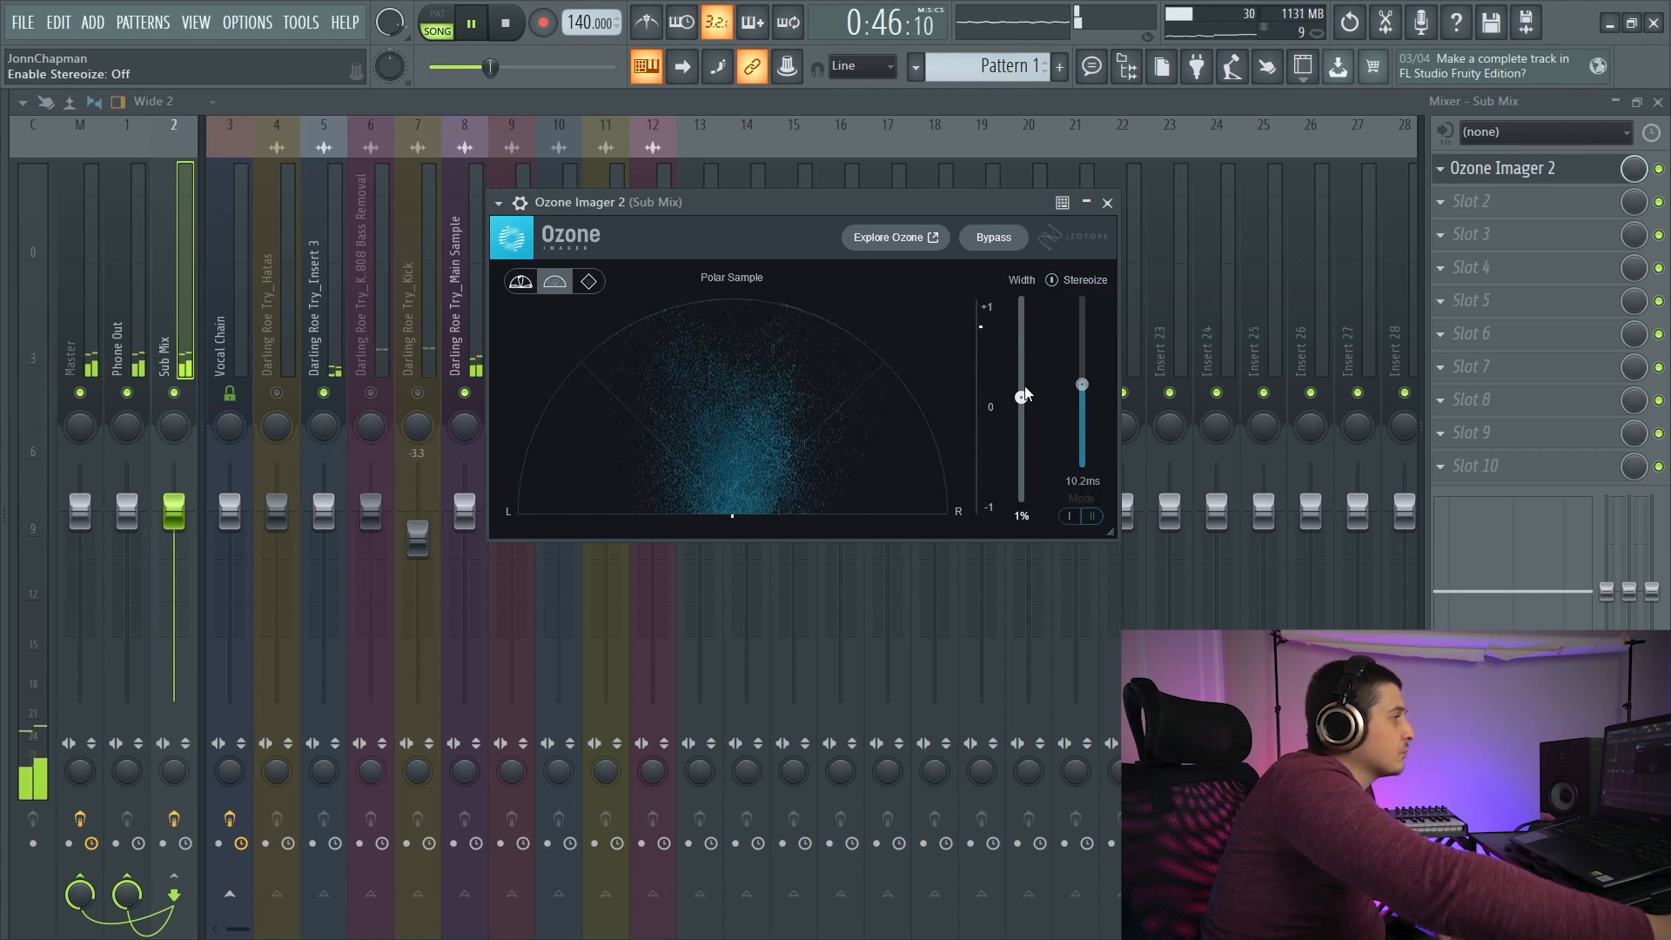
pyautogui.click(507, 24)
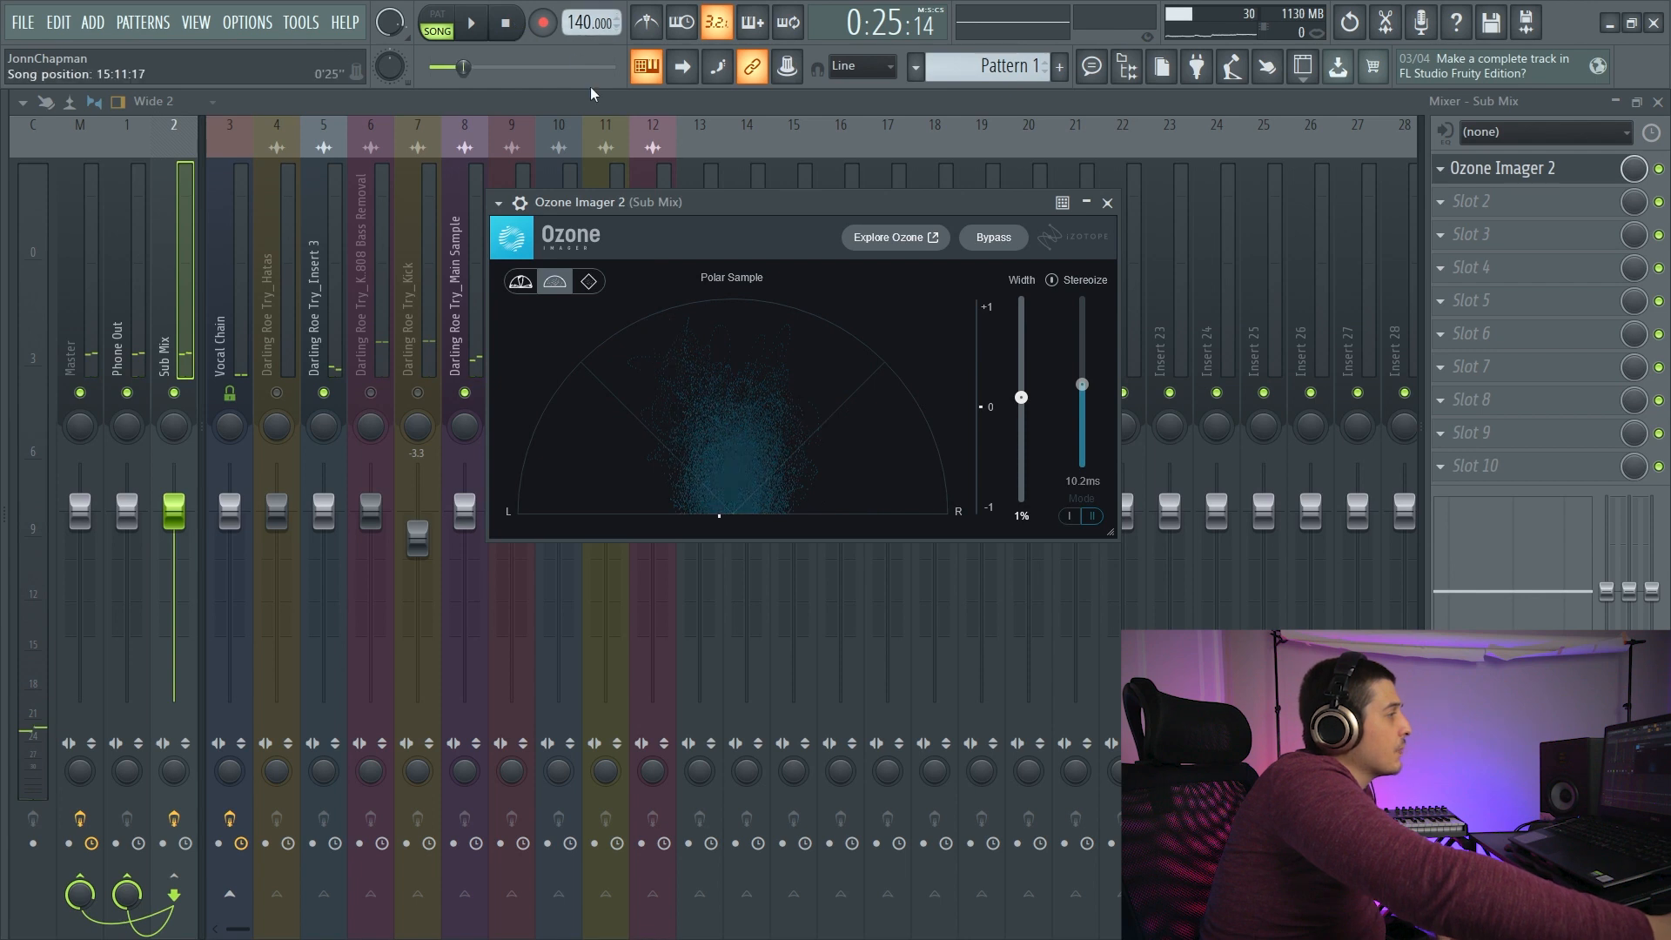
# - View the mix in the Lissajous and Polar Level displays during playback, and return the imager to Polar Sample
pyautogui.click(588, 287)
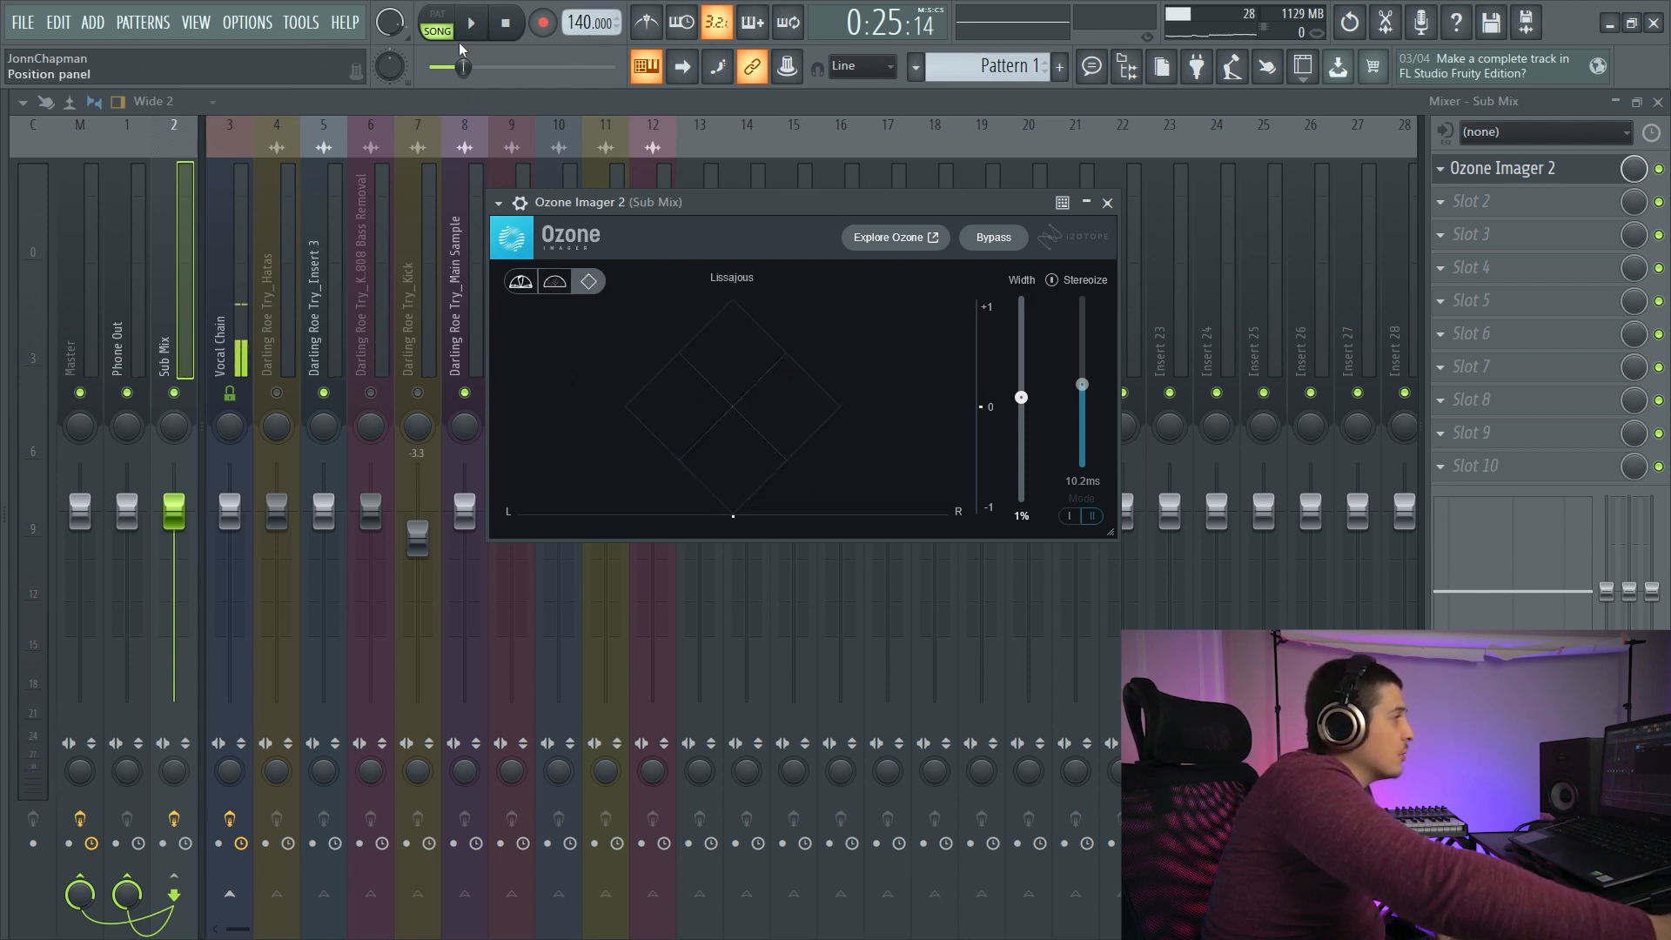
pyautogui.press('space')
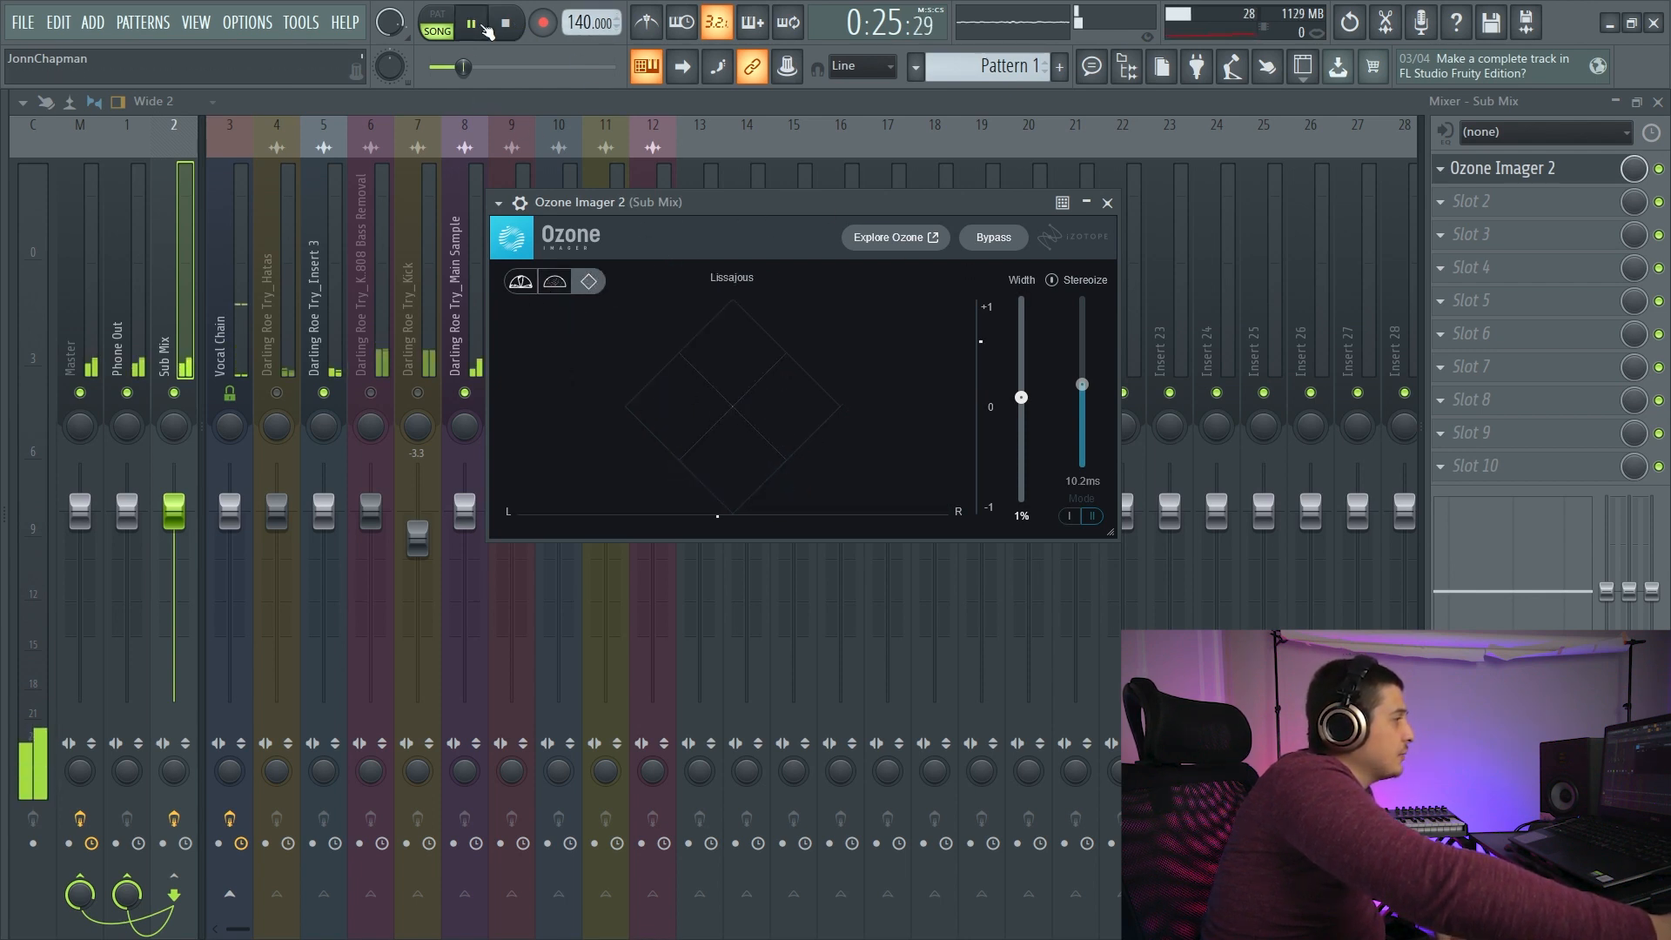
pyautogui.click(549, 283)
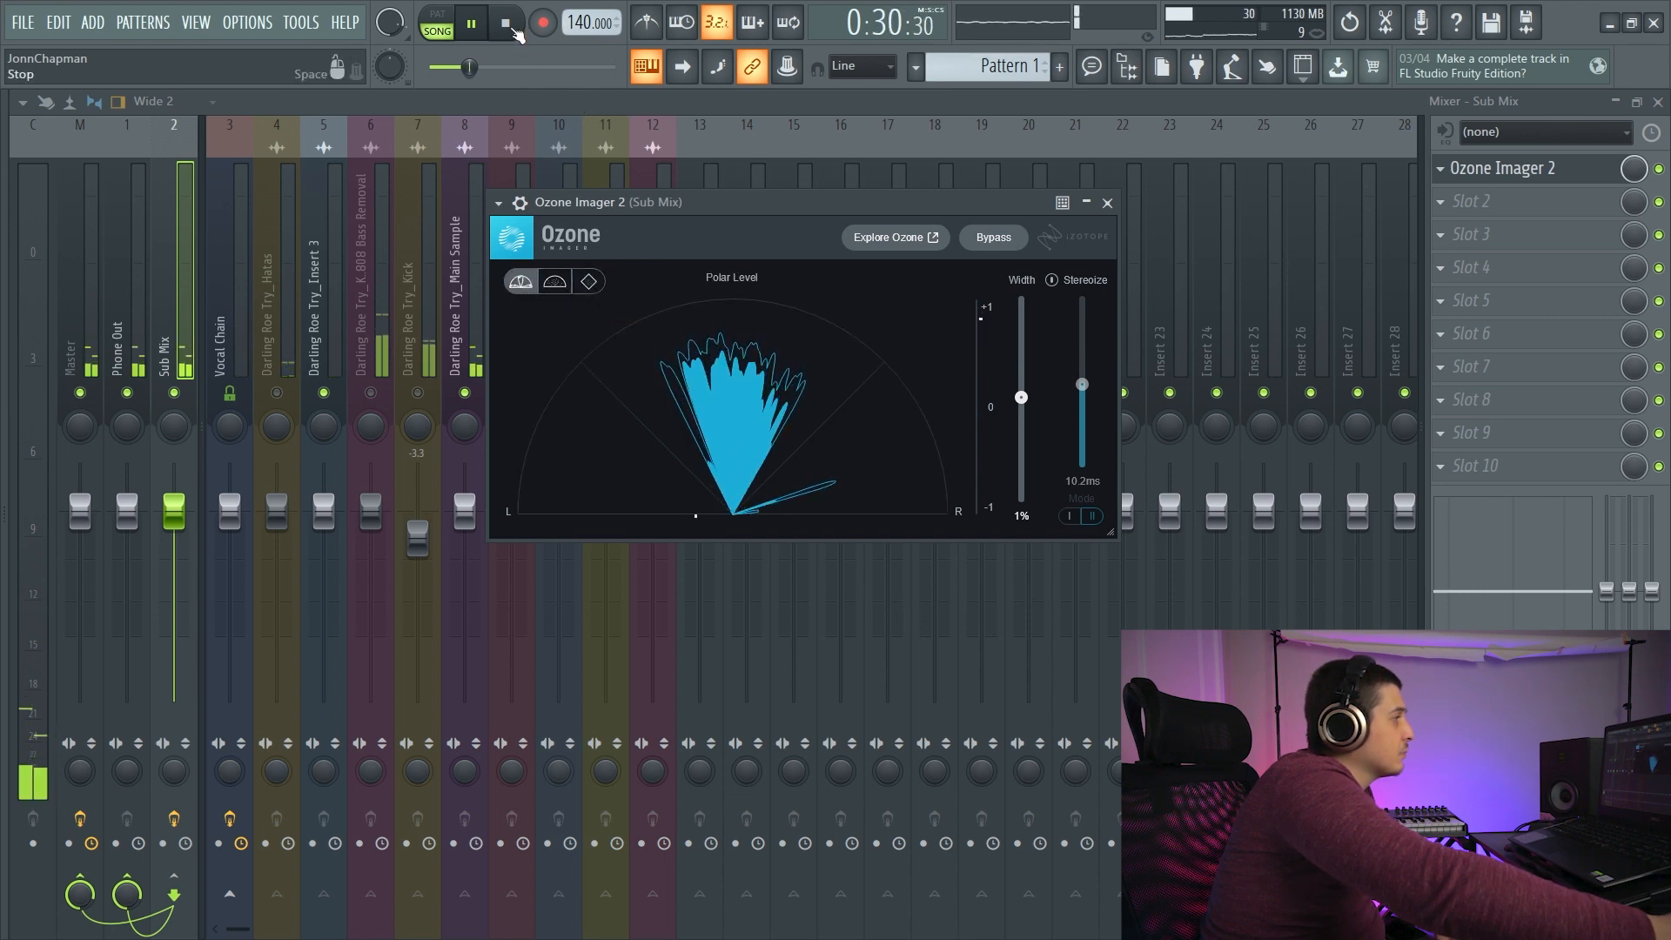
pyautogui.press('space')
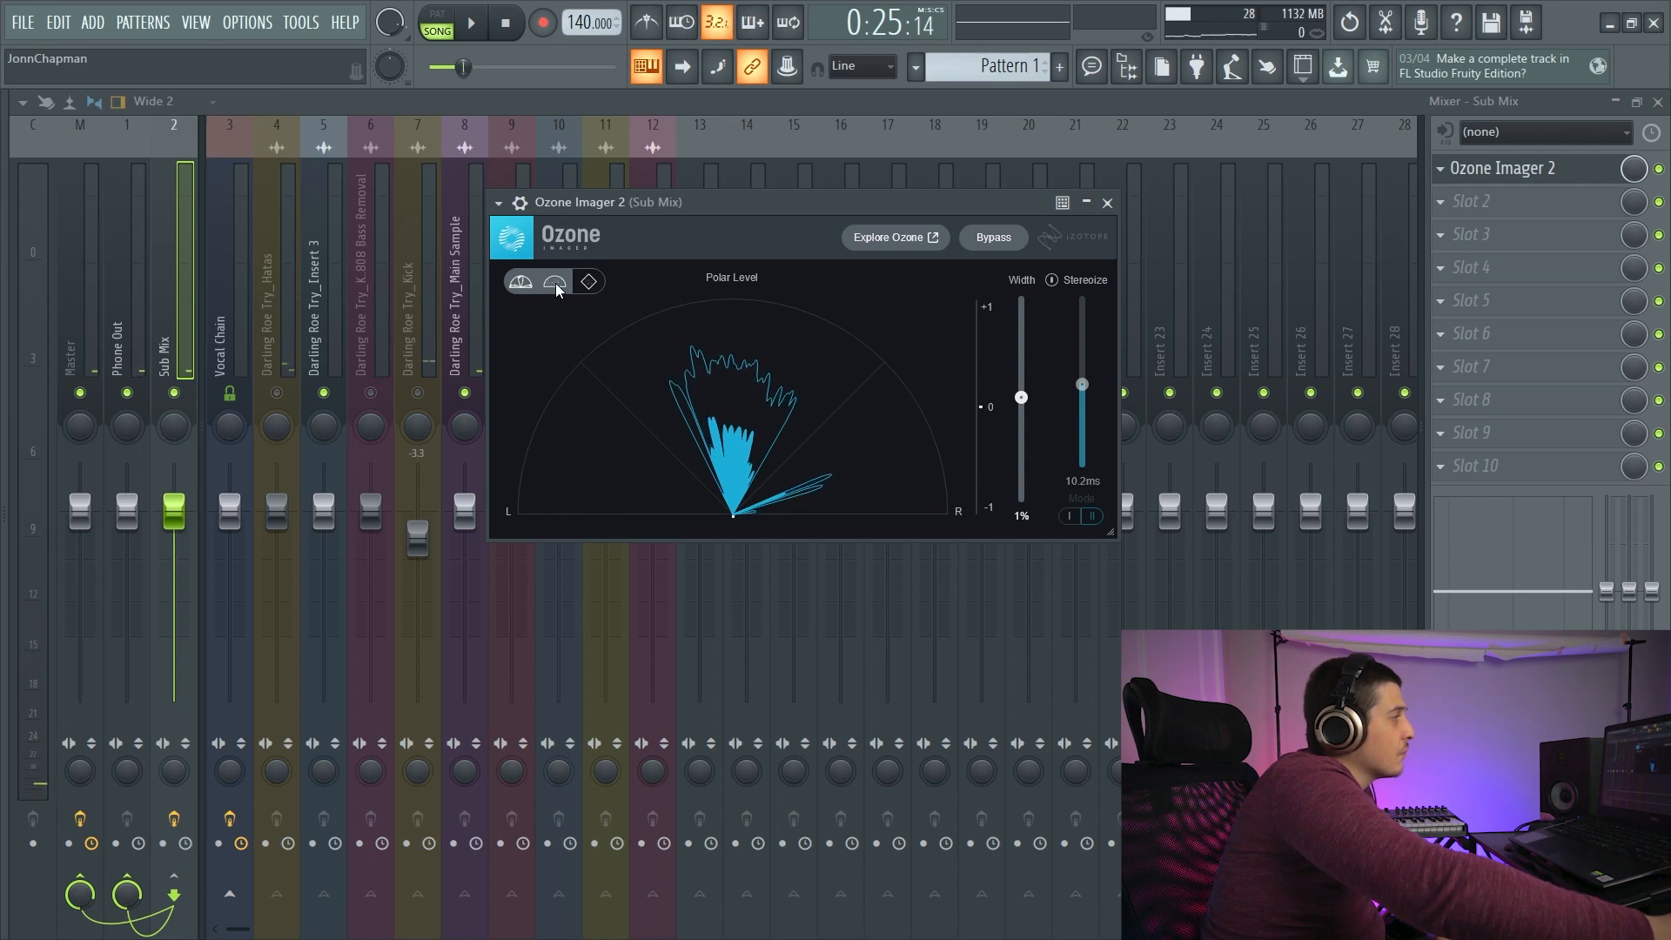
pyautogui.click(555, 284)
# - Replace Ozone Imager 2 with PanCake2 in the first effect slot of the Sub Mix track
pyautogui.moveTo(622, 200); pyautogui.dragTo(643, 201)
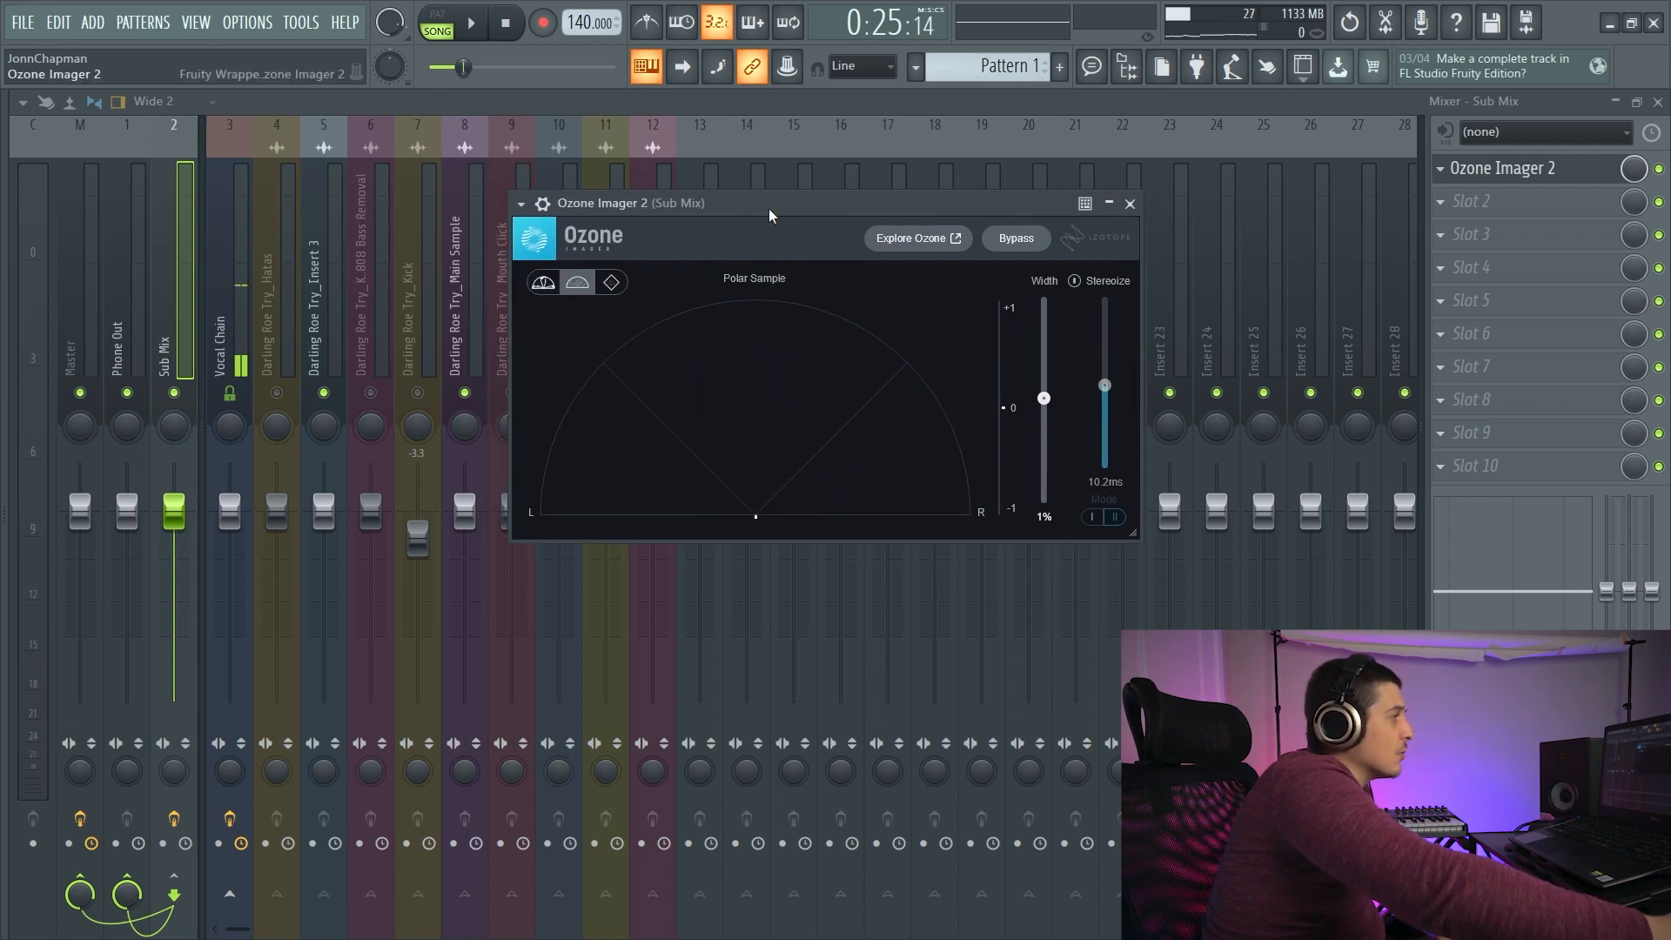
pyautogui.moveTo(770, 207); pyautogui.dragTo(748, 205)
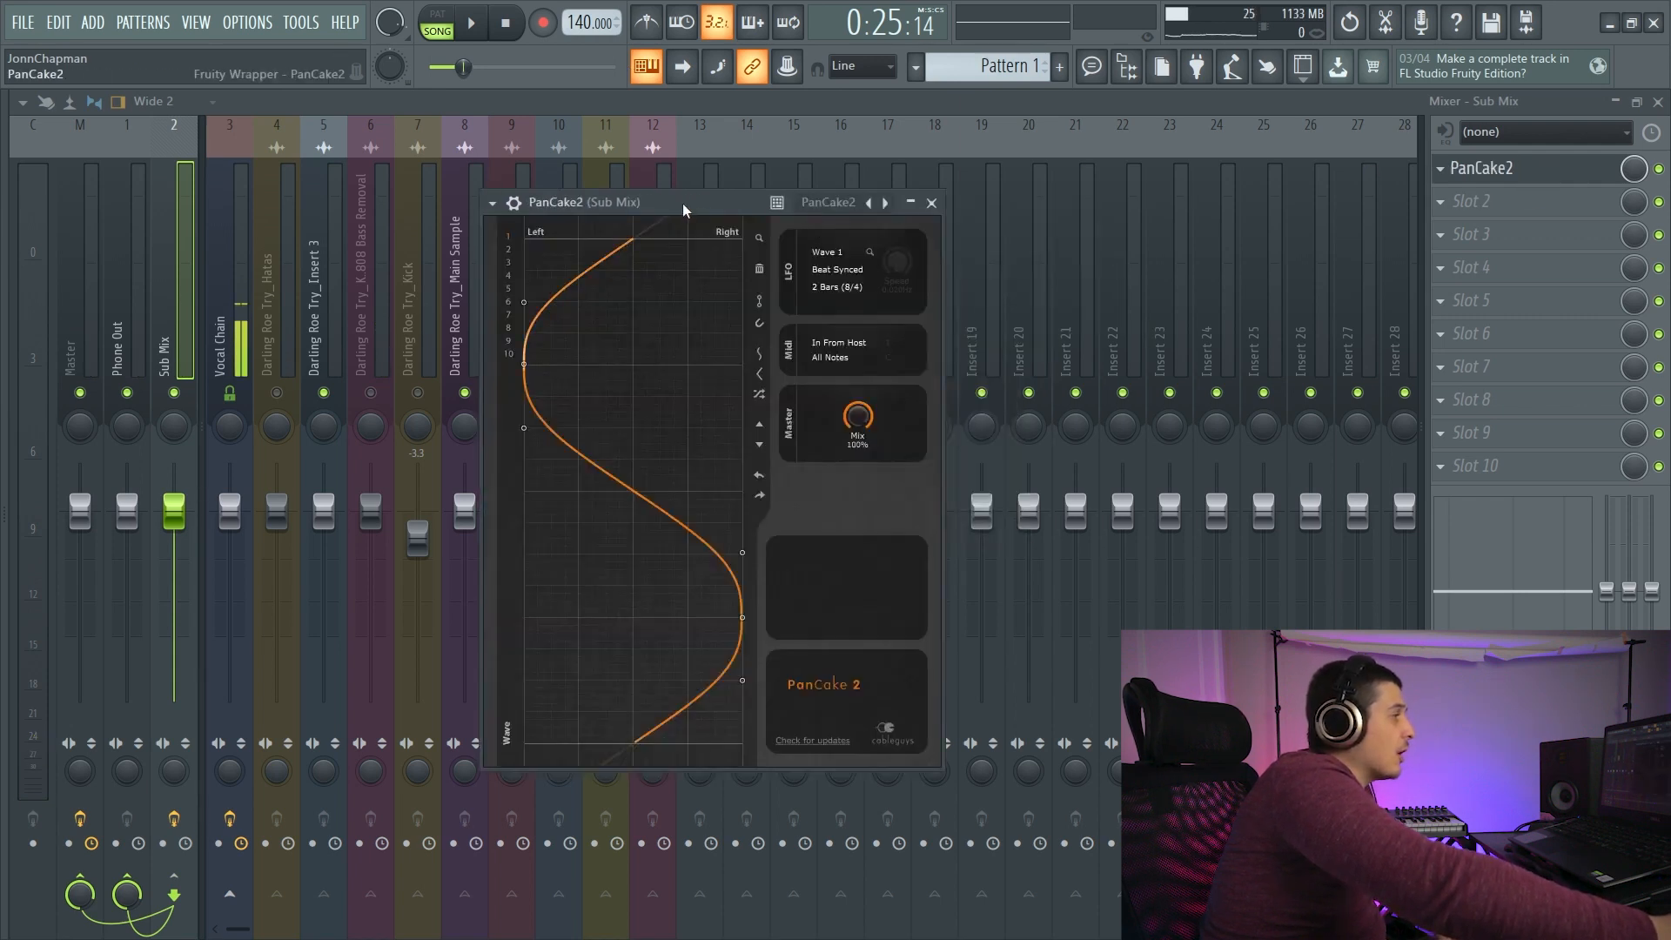
pyautogui.moveTo(683, 202)
pyautogui.mouseDown()
pyautogui.moveTo(792, 184)
pyautogui.moveTo(652, 199)
pyautogui.mouseUp()
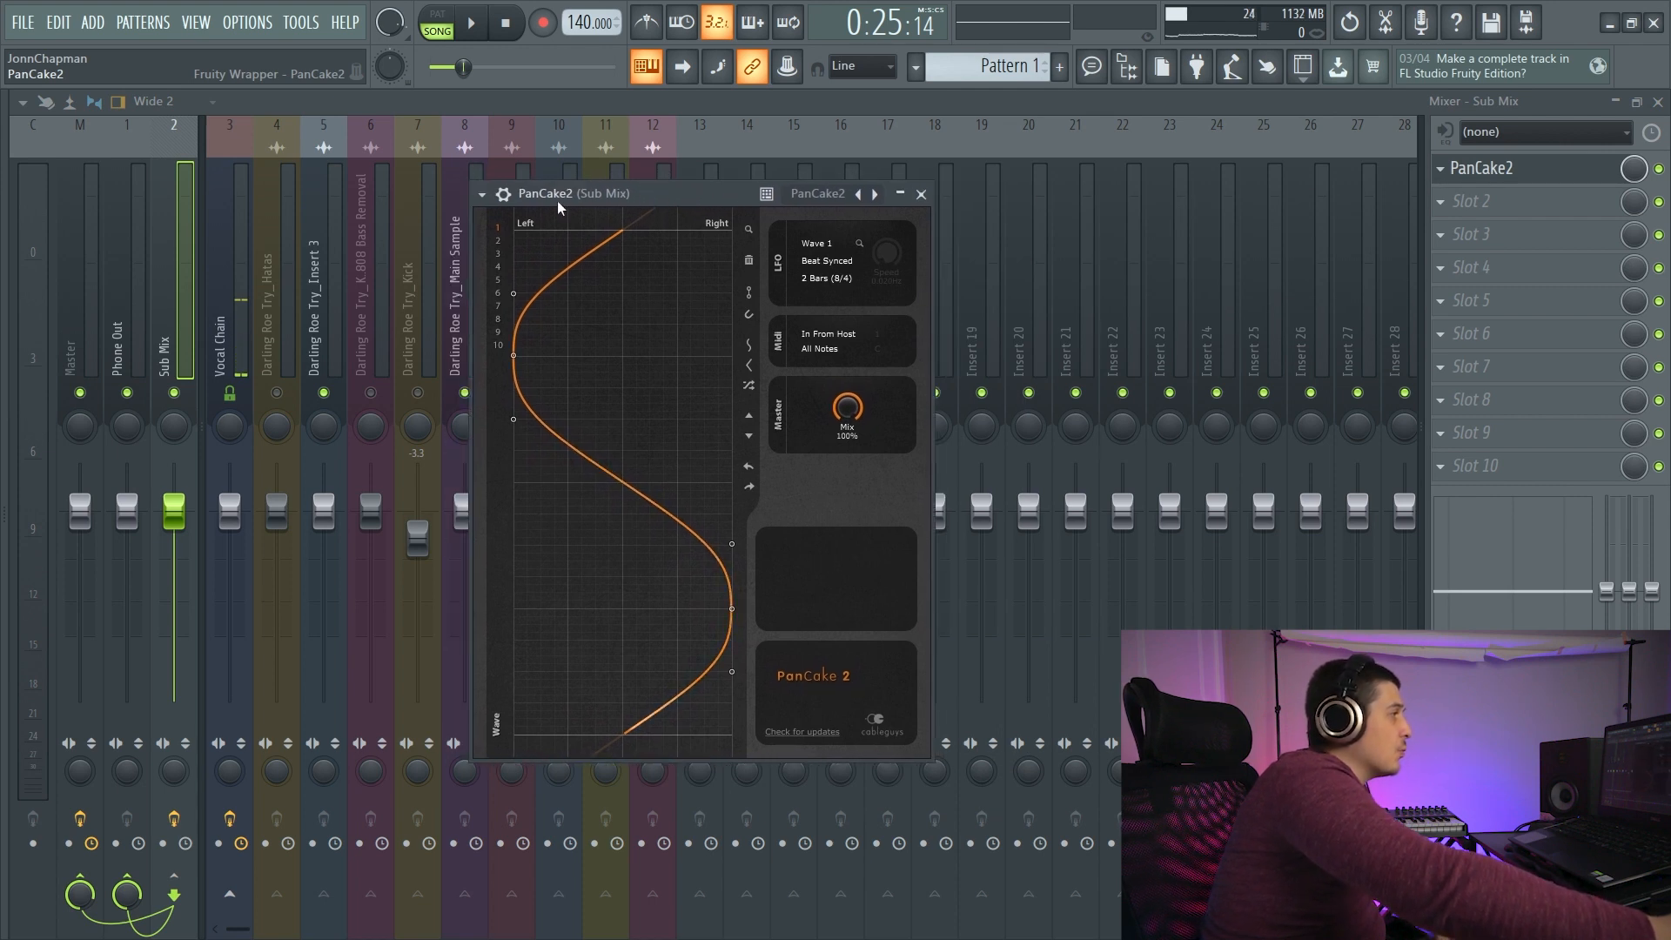
# - Add a point near the far-left peak of PanCake2's panning curve and lower the mix to 43% during playback
pyautogui.moveTo(514, 349)
pyautogui.mouseDown()
pyautogui.moveTo(570, 350)
pyautogui.moveTo(514, 347)
pyautogui.mouseUp()
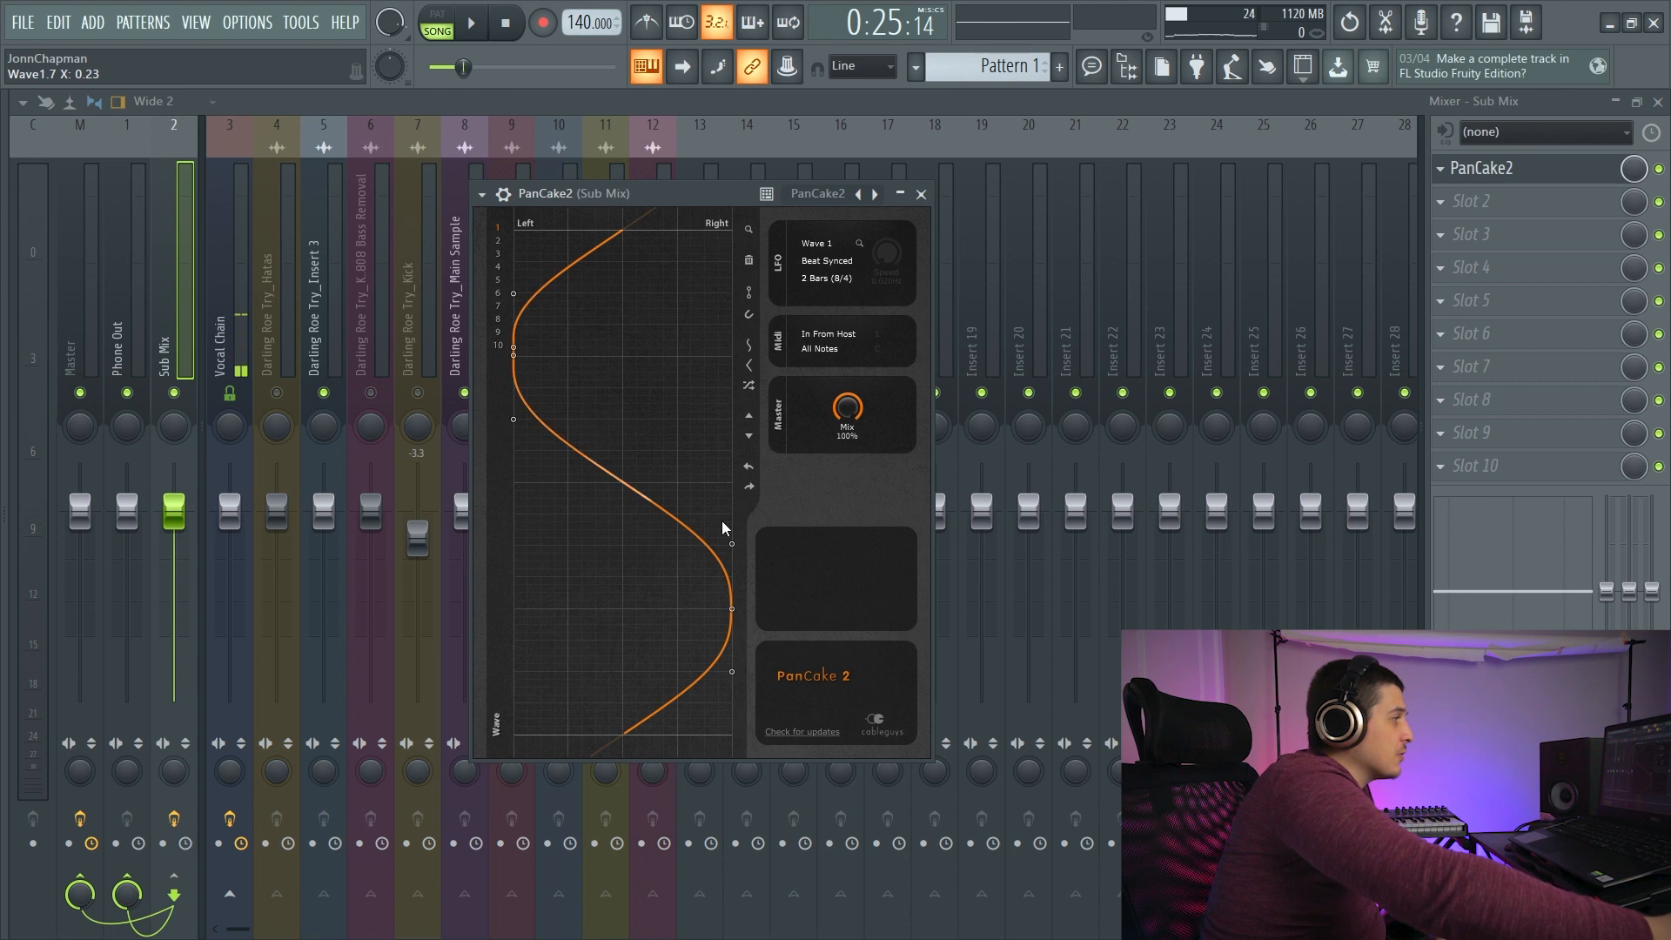
pyautogui.click(475, 24)
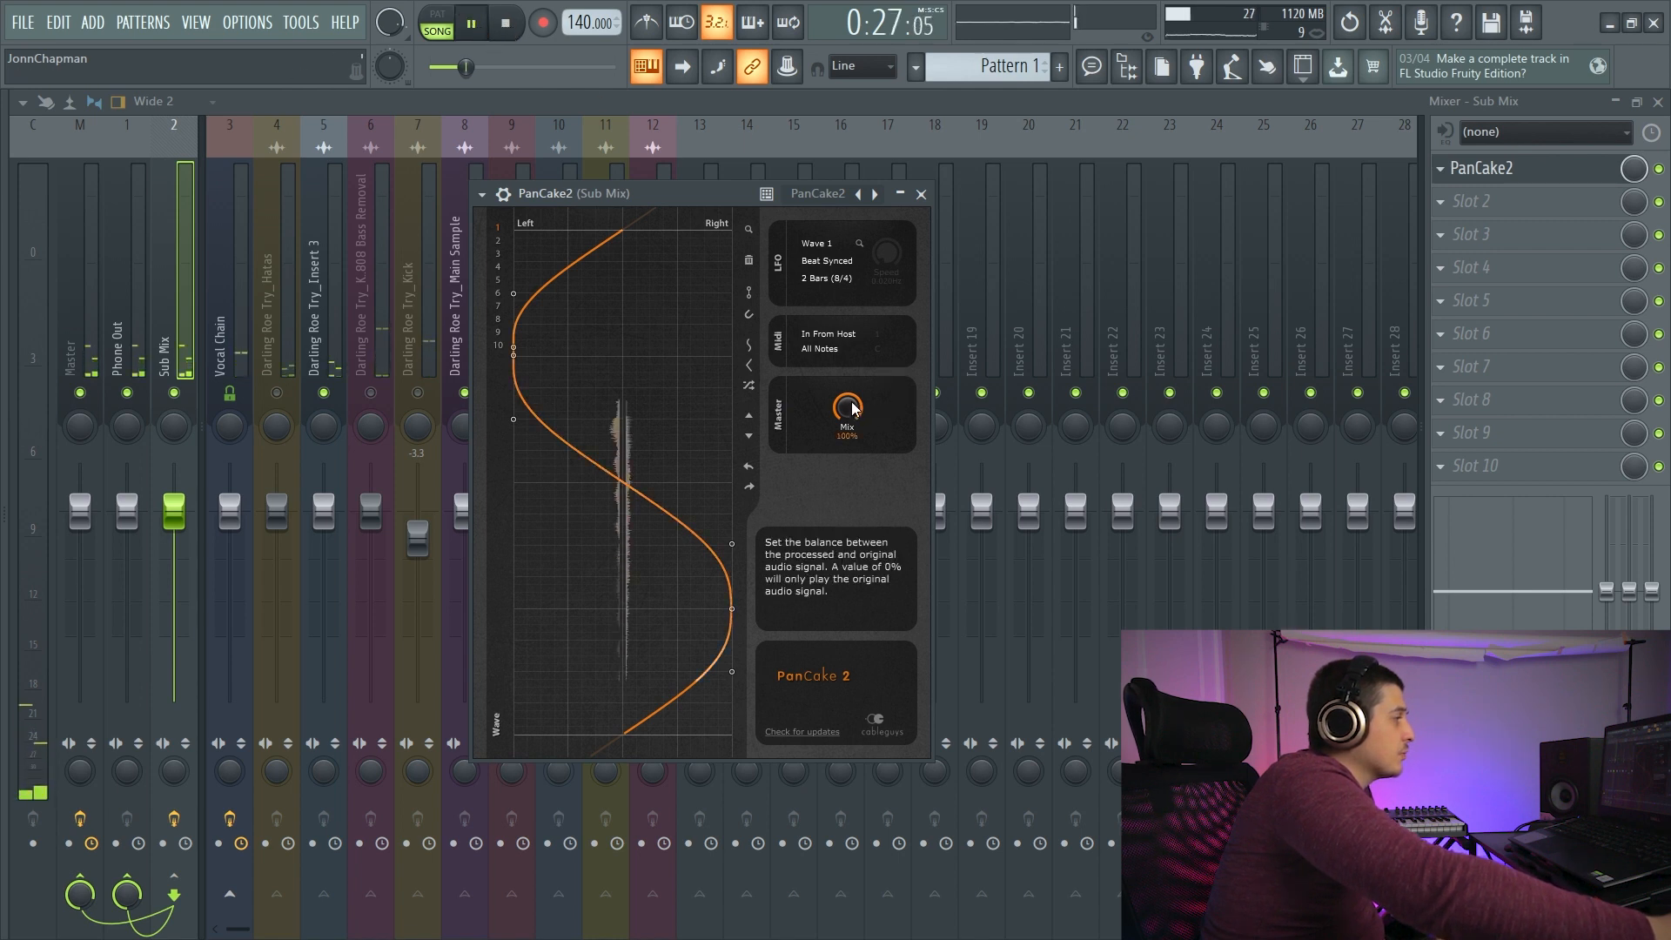
pyautogui.moveTo(852, 410); pyautogui.dragTo(852, 454)
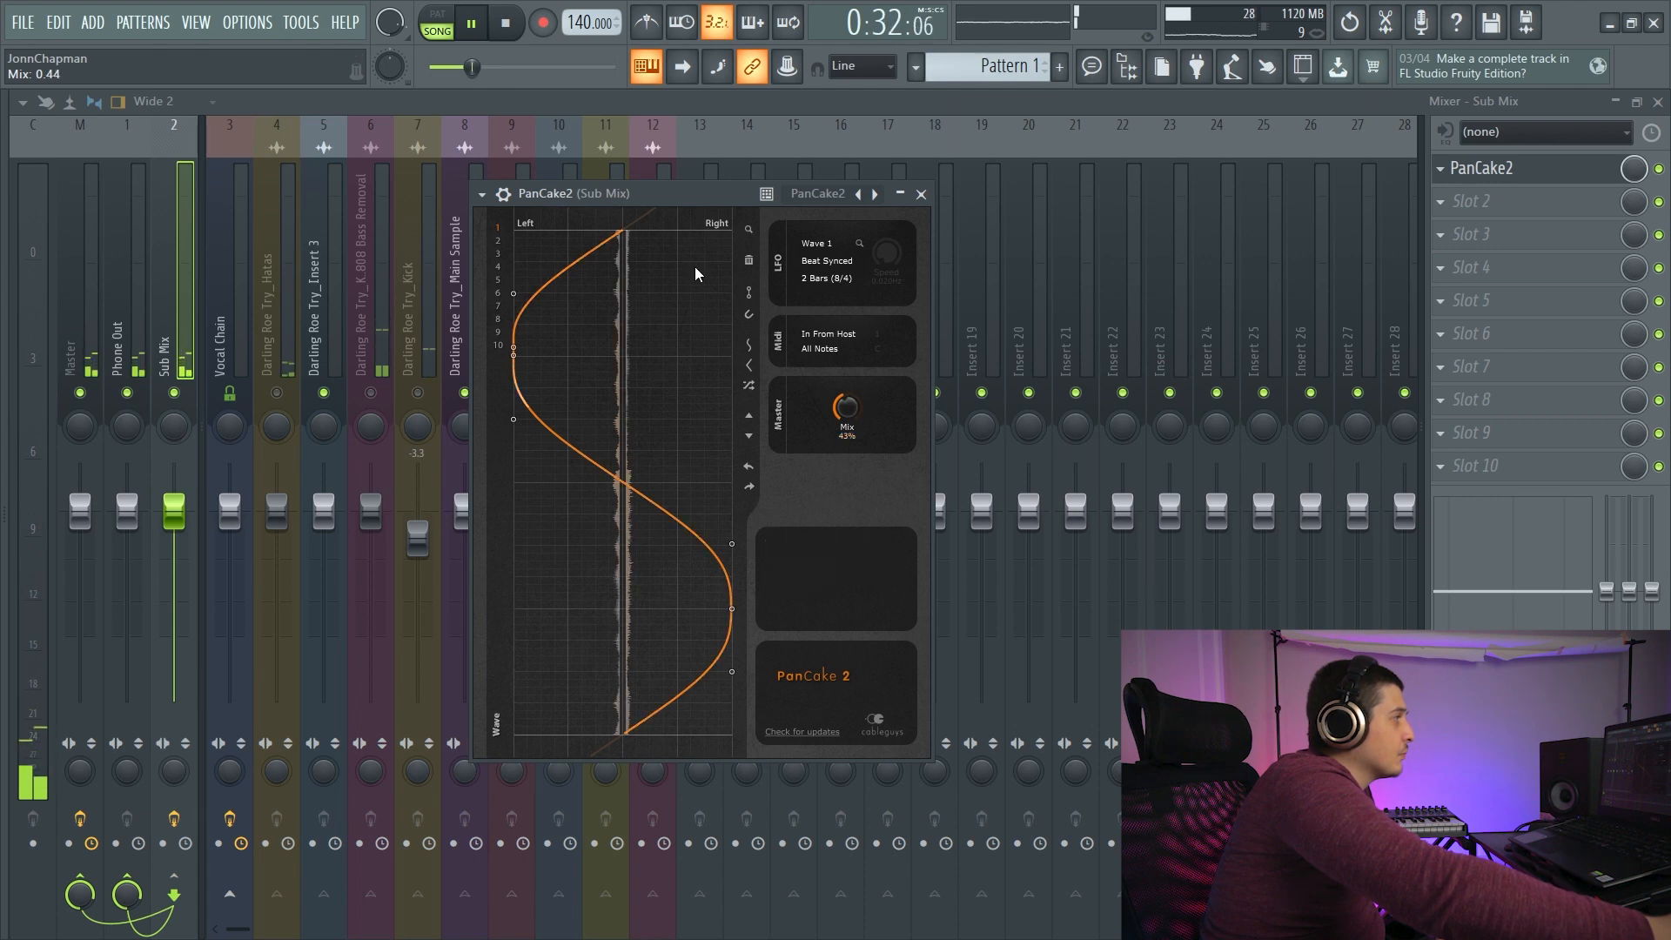
pyautogui.click(513, 27)
# - Replace PanCake2 with CORALBAXTER in the first effect slot of the Sub Mix track
pyautogui.moveTo(722, 191); pyautogui.dragTo(887, 188)
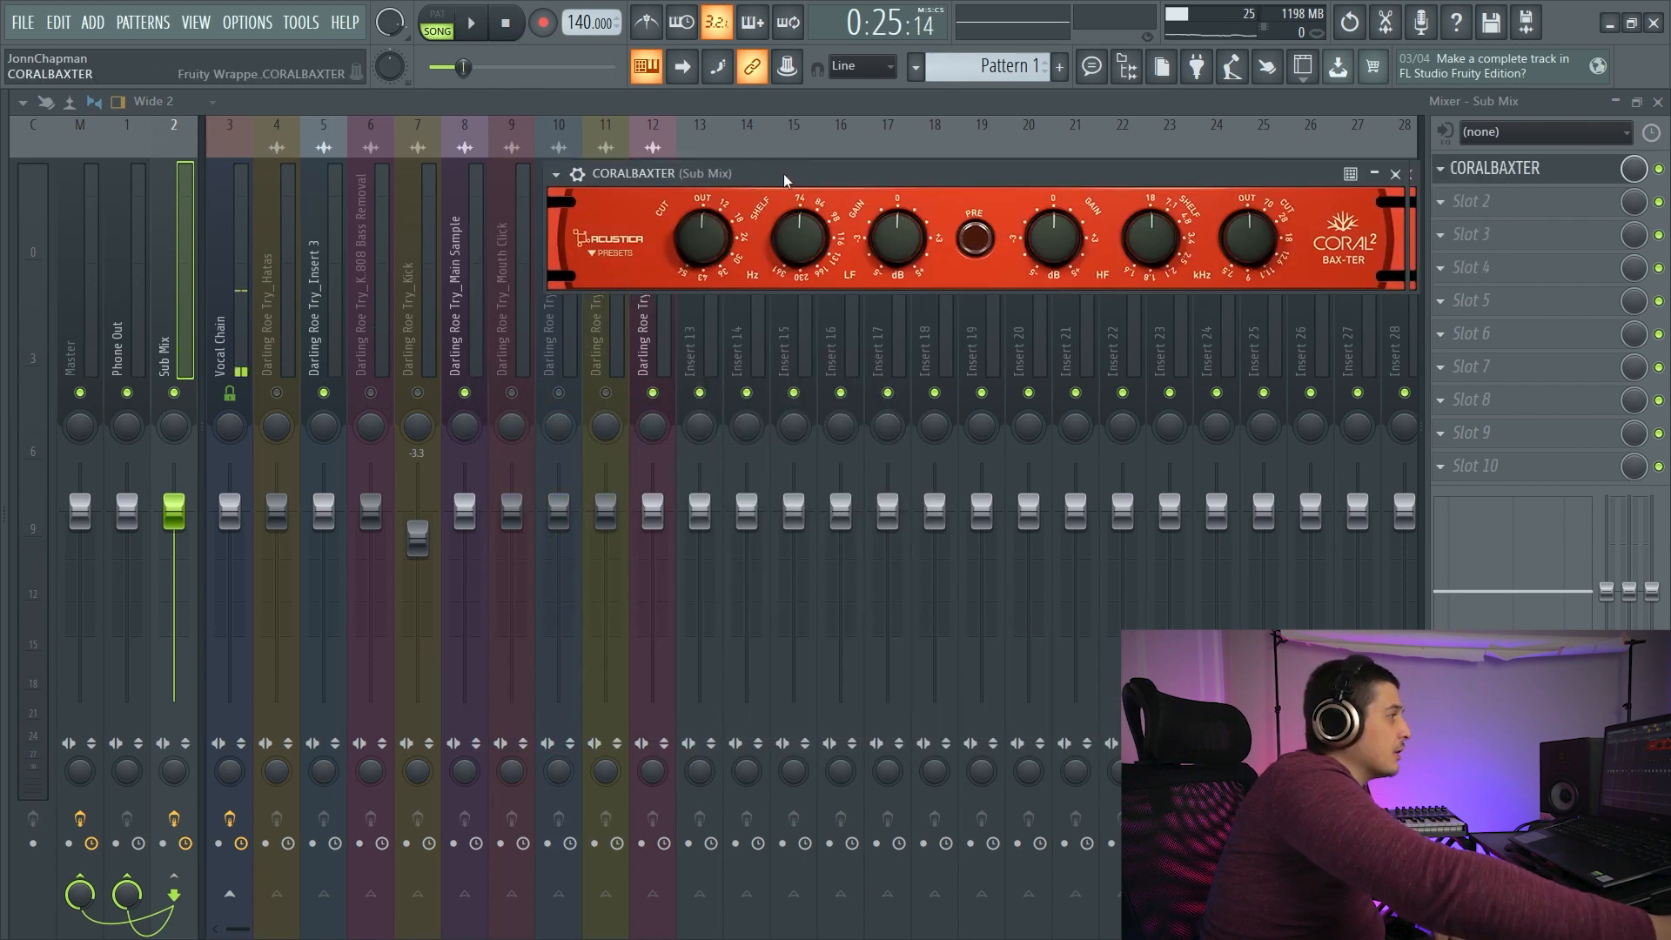
pyautogui.moveTo(783, 174); pyautogui.dragTo(442, 243)
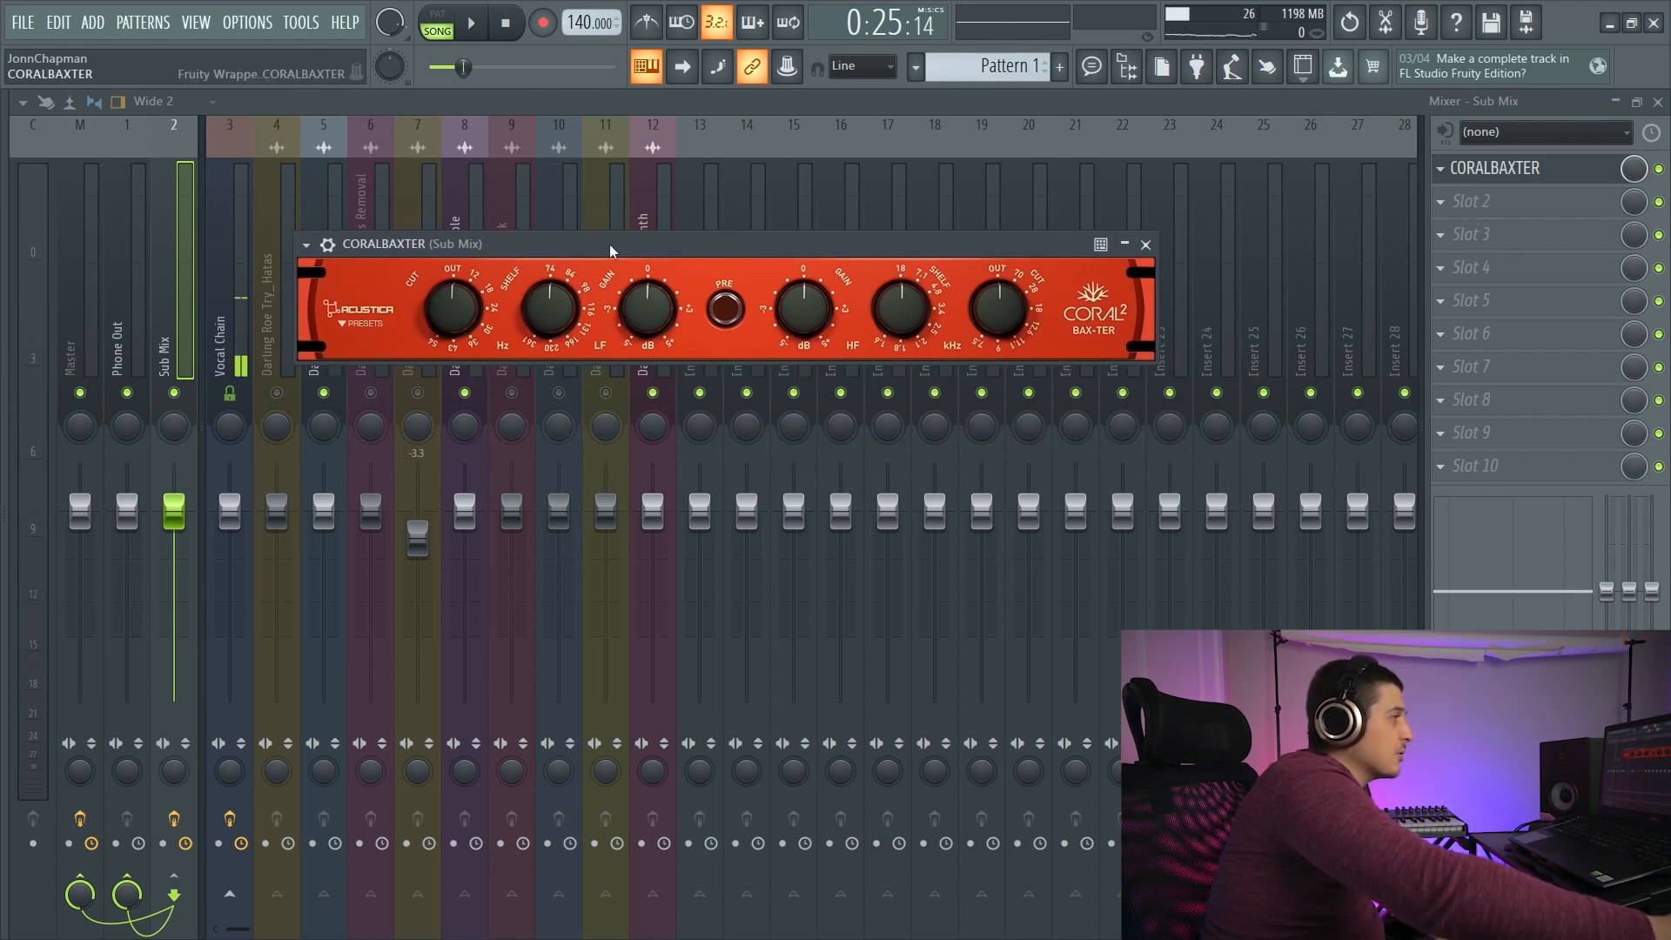
pyautogui.moveTo(723, 250); pyautogui.dragTo(750, 250)
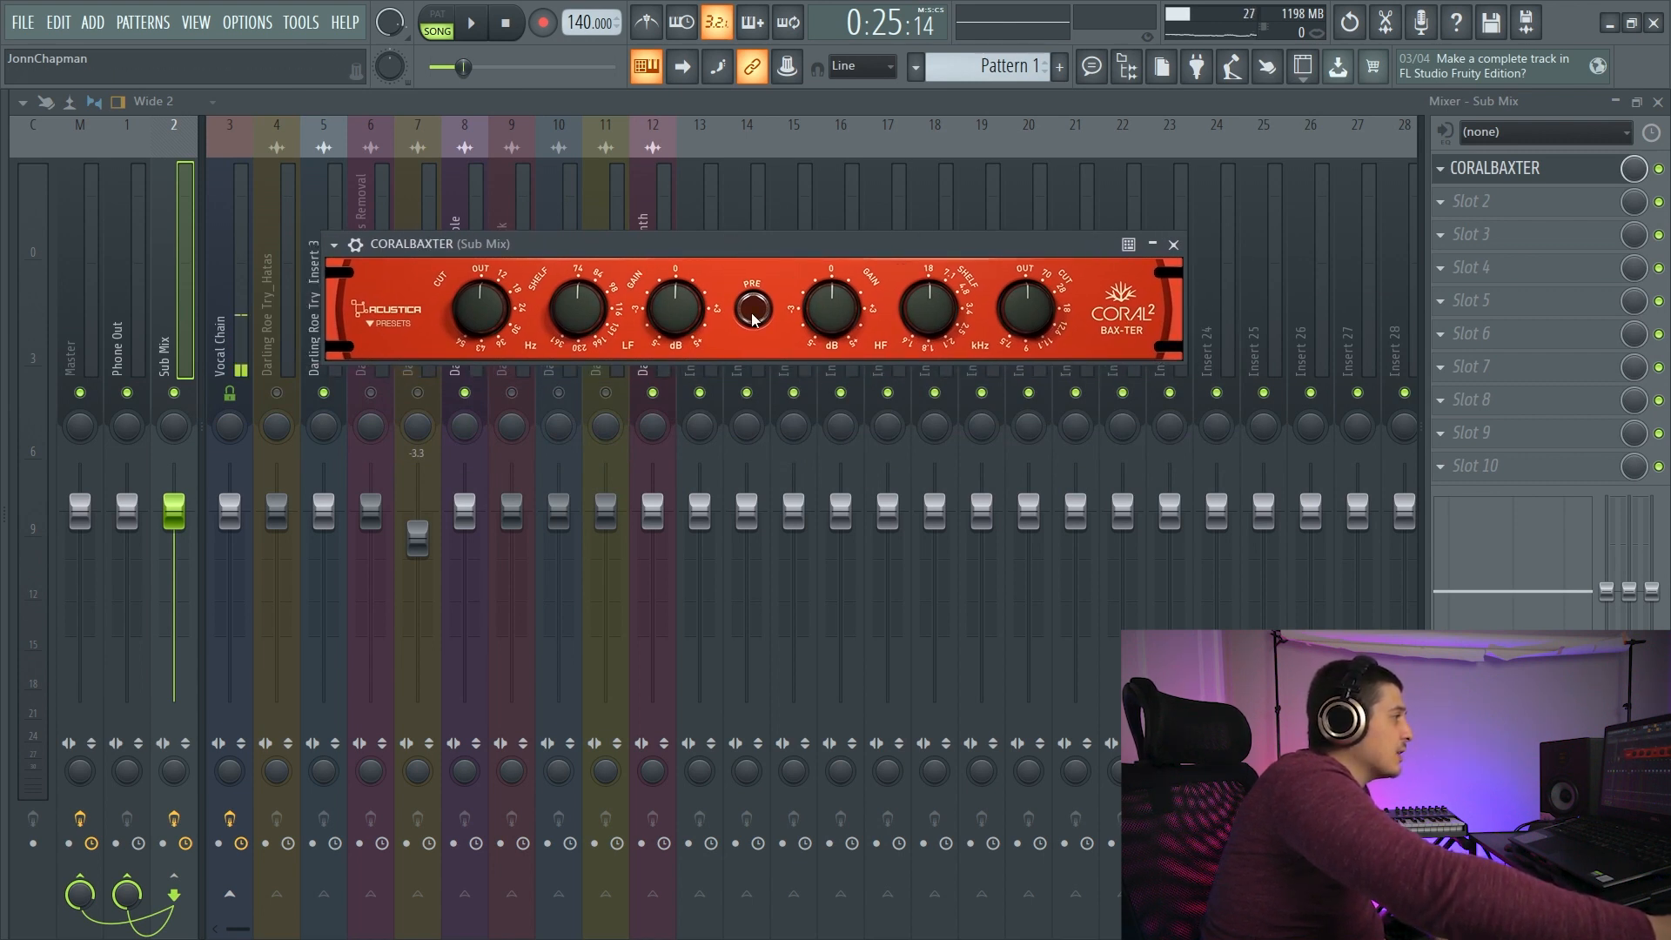
# - Start playback and switch on CORALBAXTER's PRE stage
pyautogui.click(474, 26)
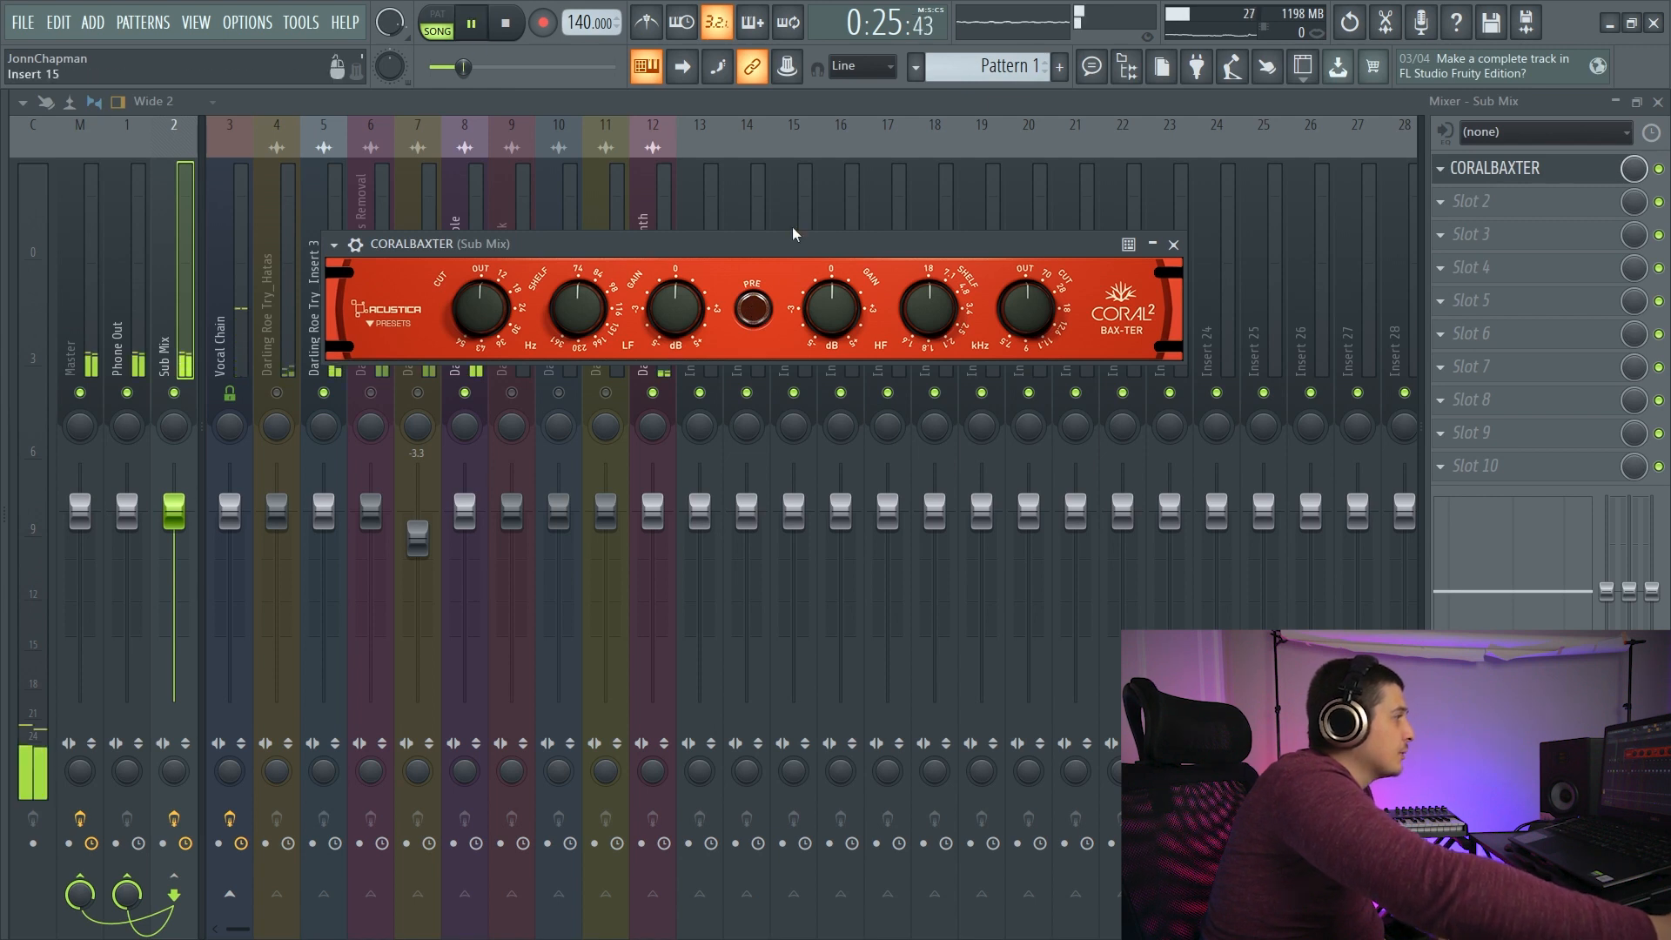
pyautogui.click(751, 311)
pyautogui.moveTo(755, 245); pyautogui.dragTo(774, 209)
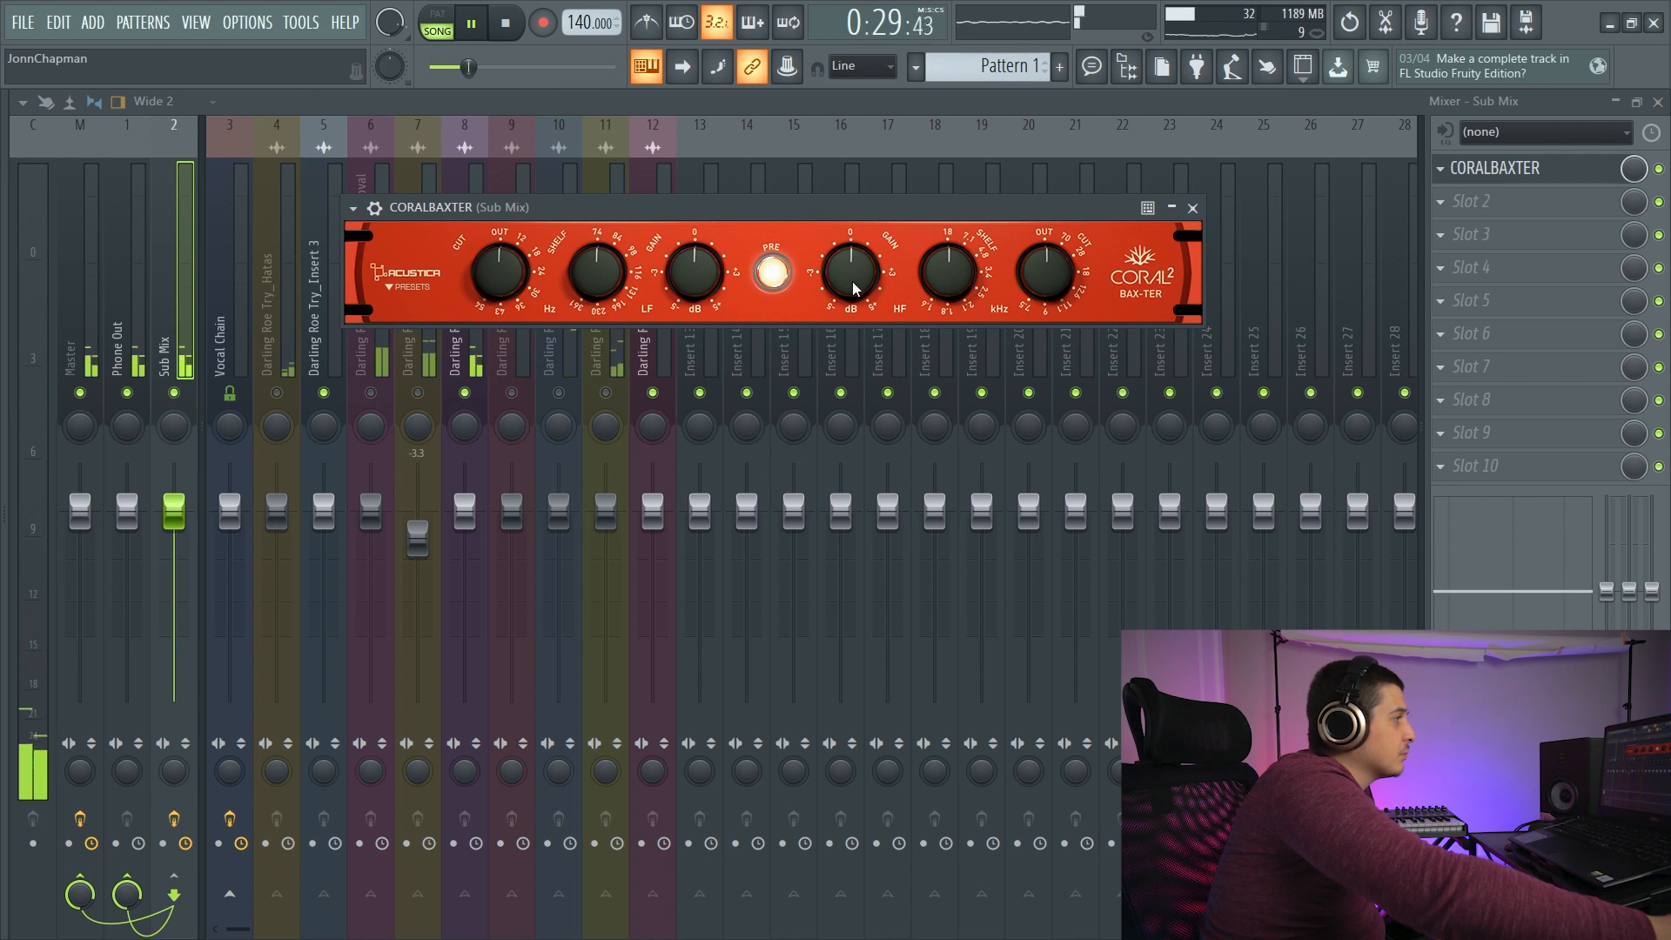
# - Raise CORALBAXTER's high-shelf gain to 4 and lower its high-shelf frequency during playback
pyautogui.moveTo(851, 270); pyautogui.dragTo(850, 247)
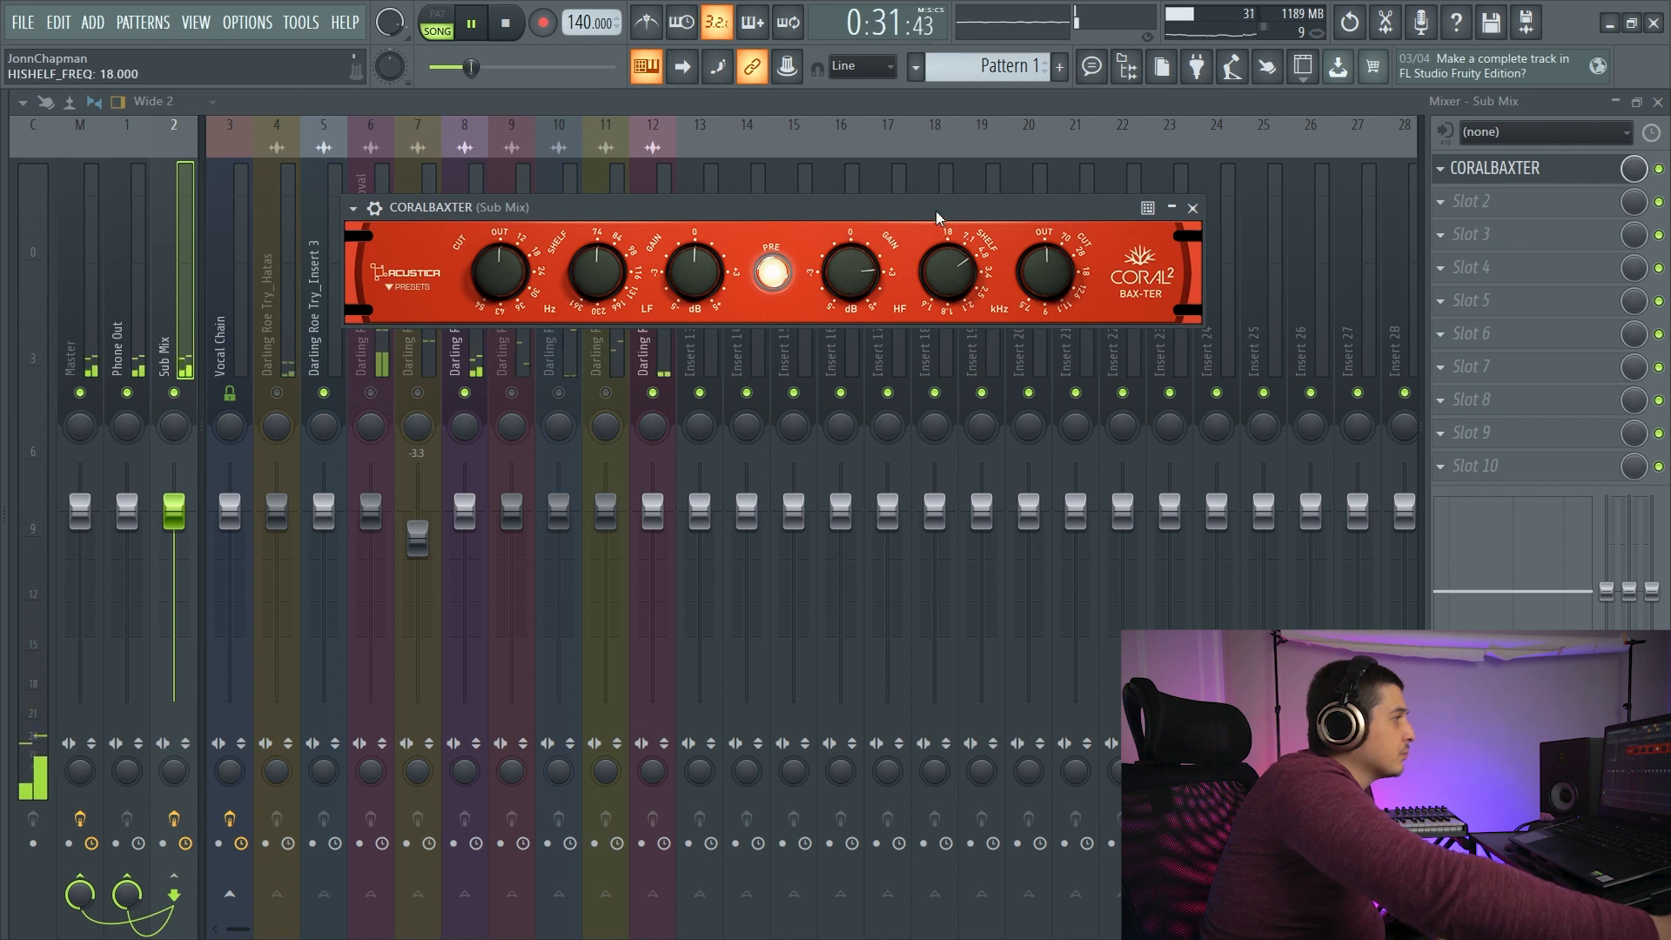
pyautogui.moveTo(936, 167); pyautogui.dragTo(935, 160)
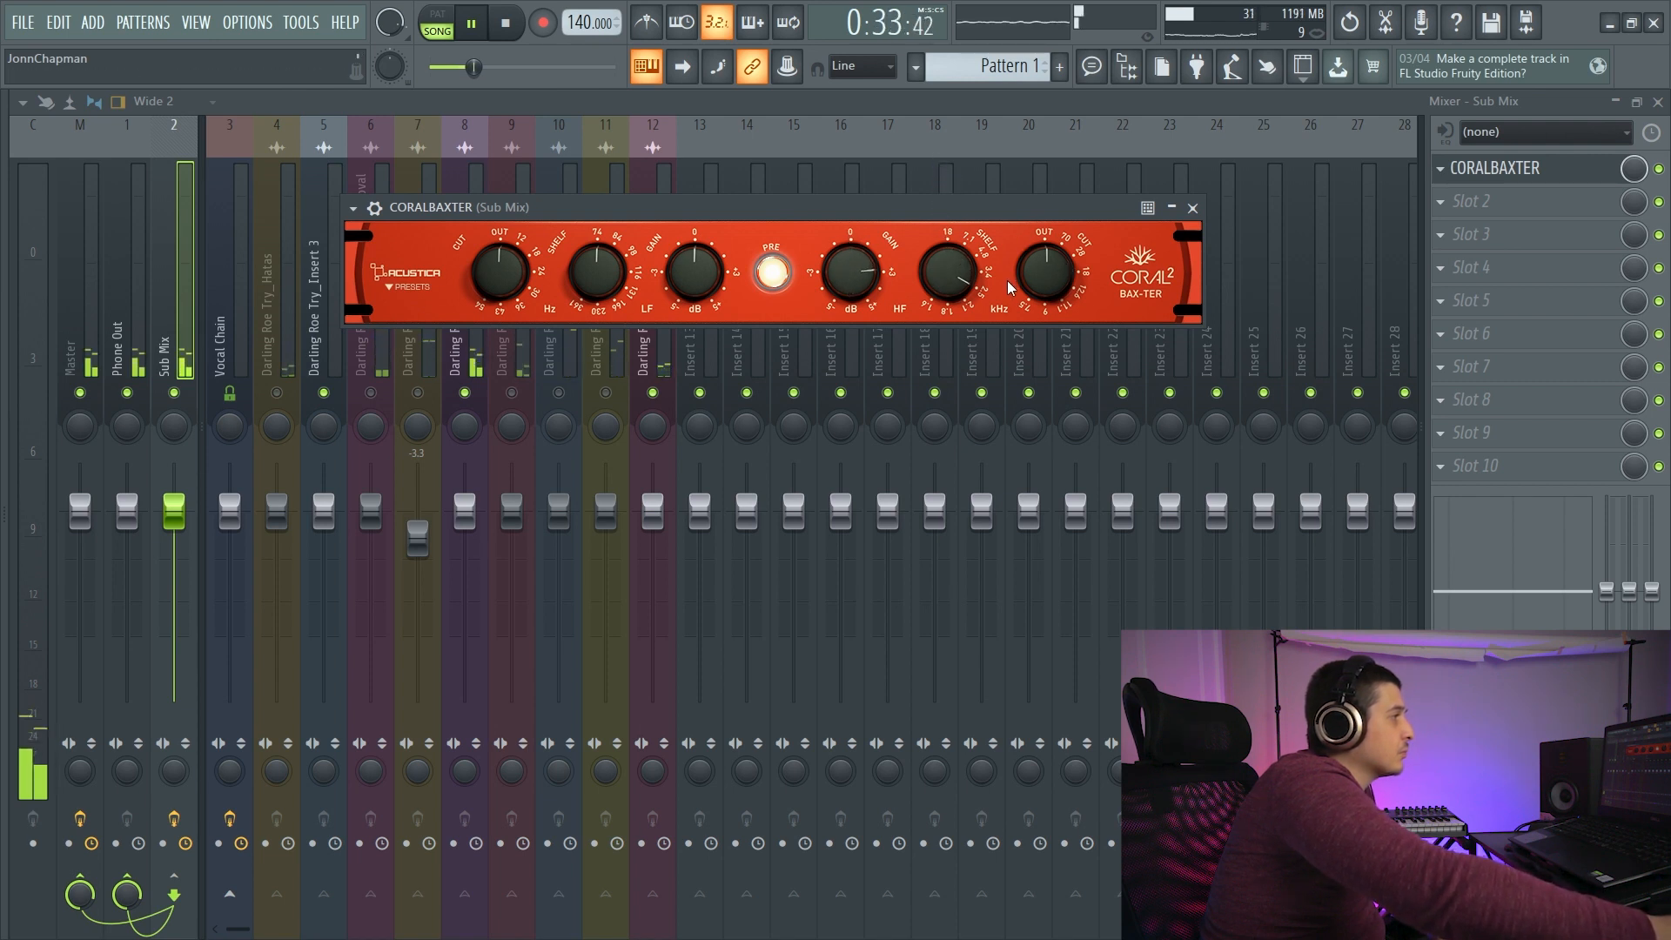
pyautogui.moveTo(951, 275); pyautogui.dragTo(951, 239)
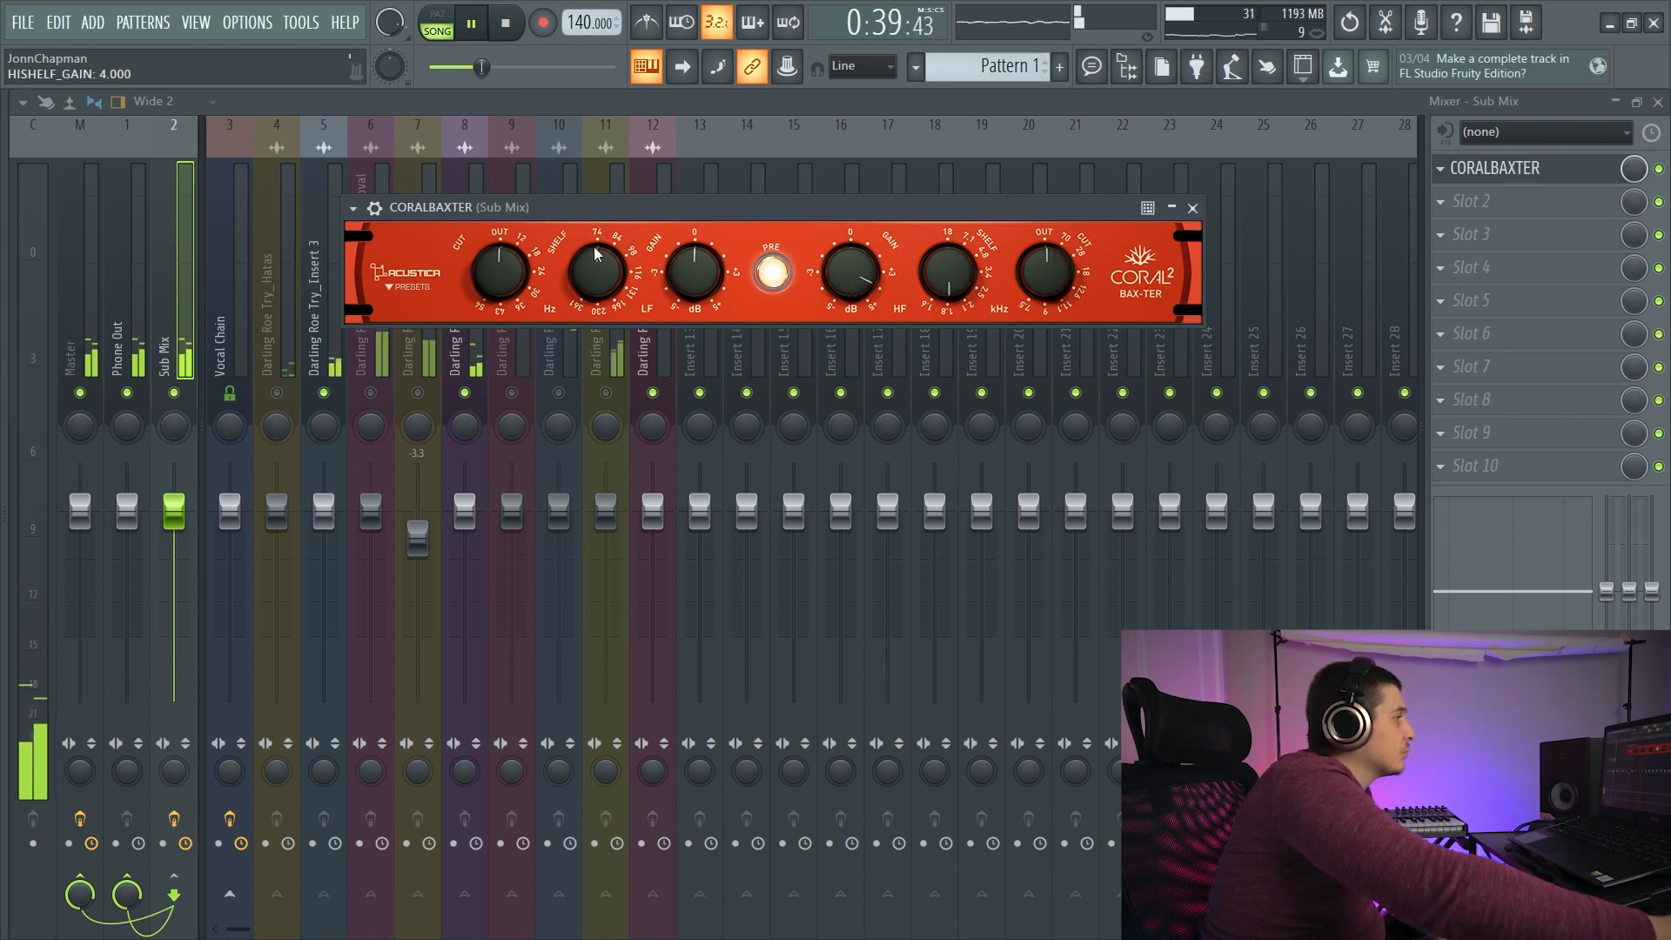
pyautogui.moveTo(563, 211); pyautogui.dragTo(563, 195)
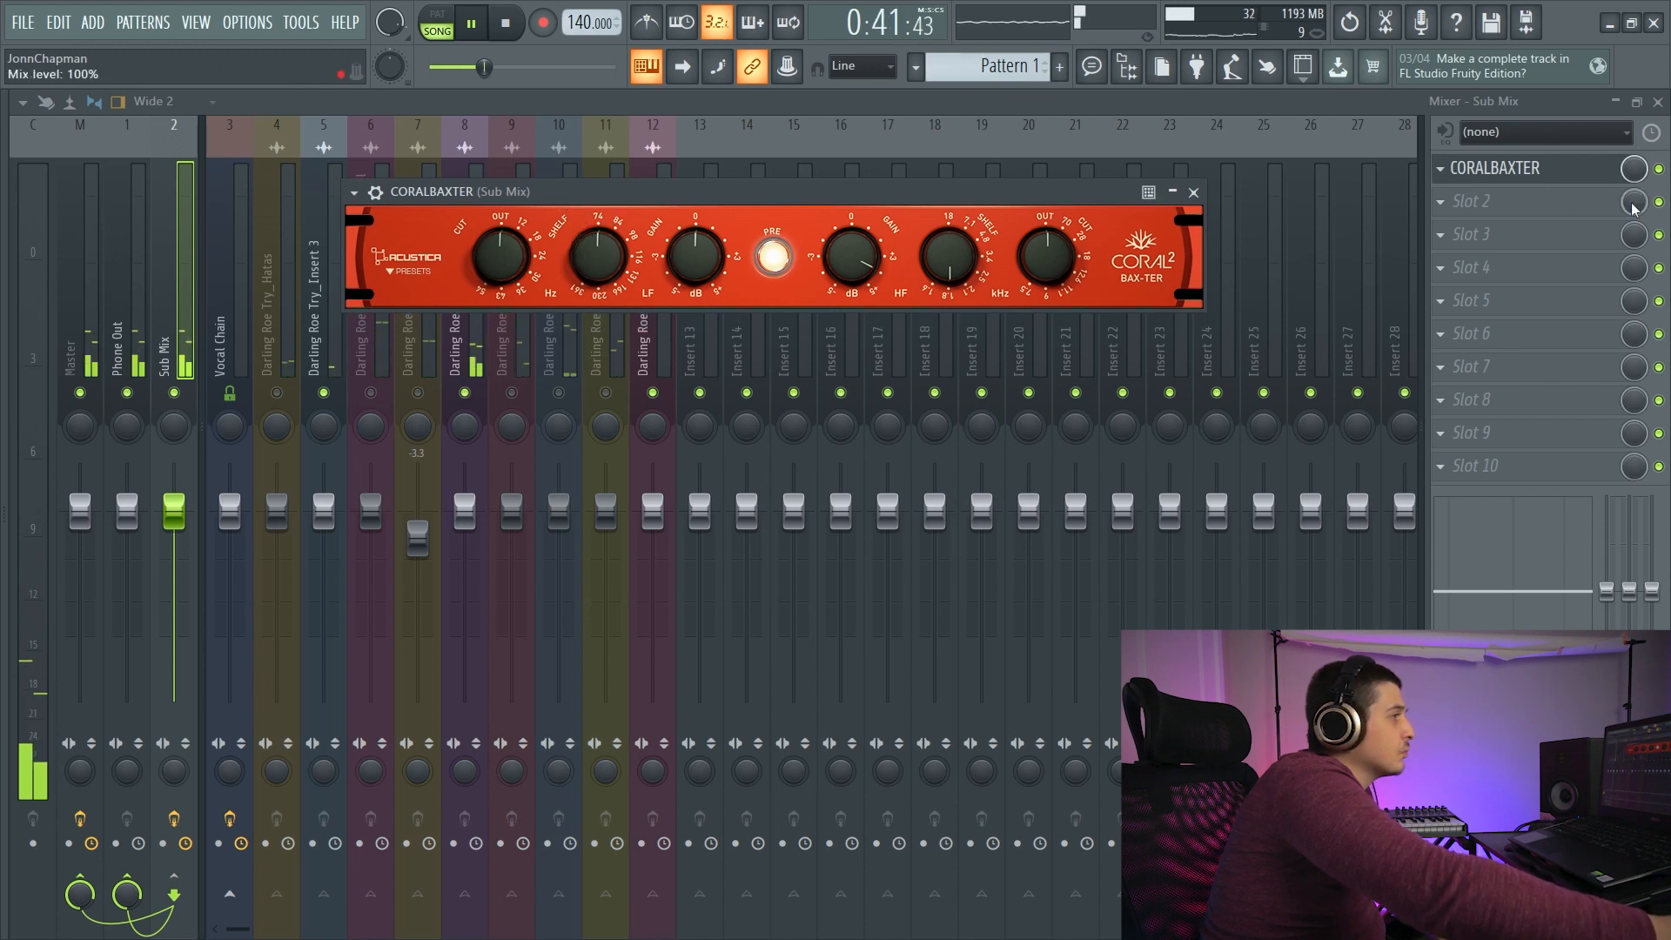
# - Compare the playing mix with CORALBAXTER bypassed and enabled, reopen its editor and stop playback
pyautogui.click(1193, 192)
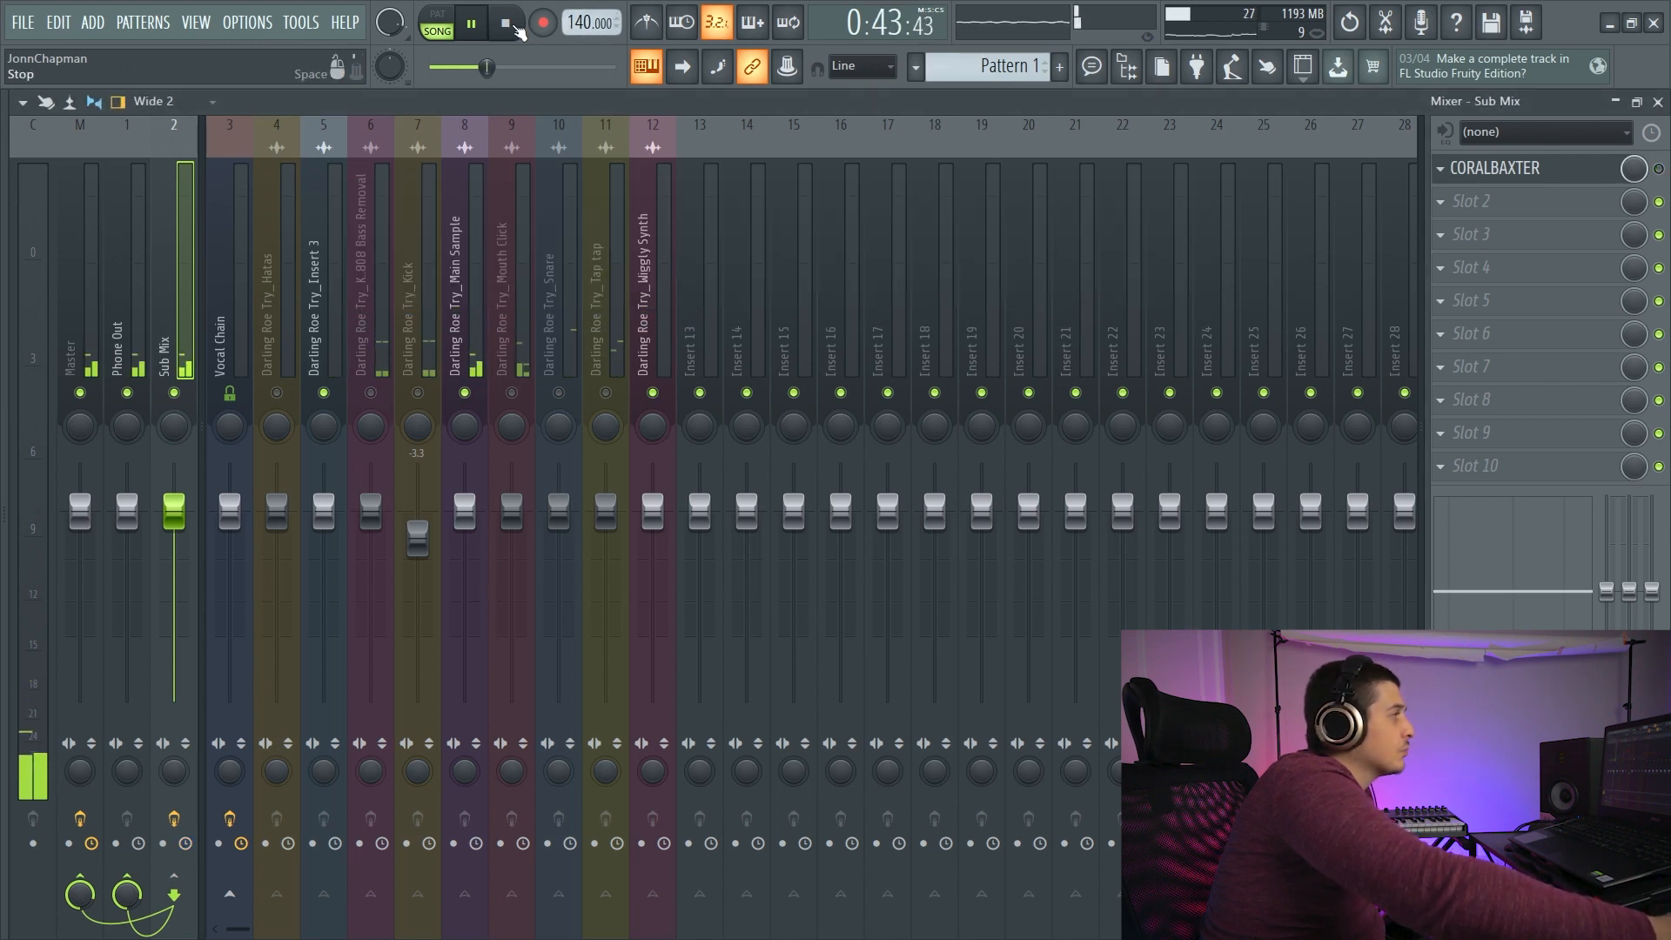
pyautogui.press('space')
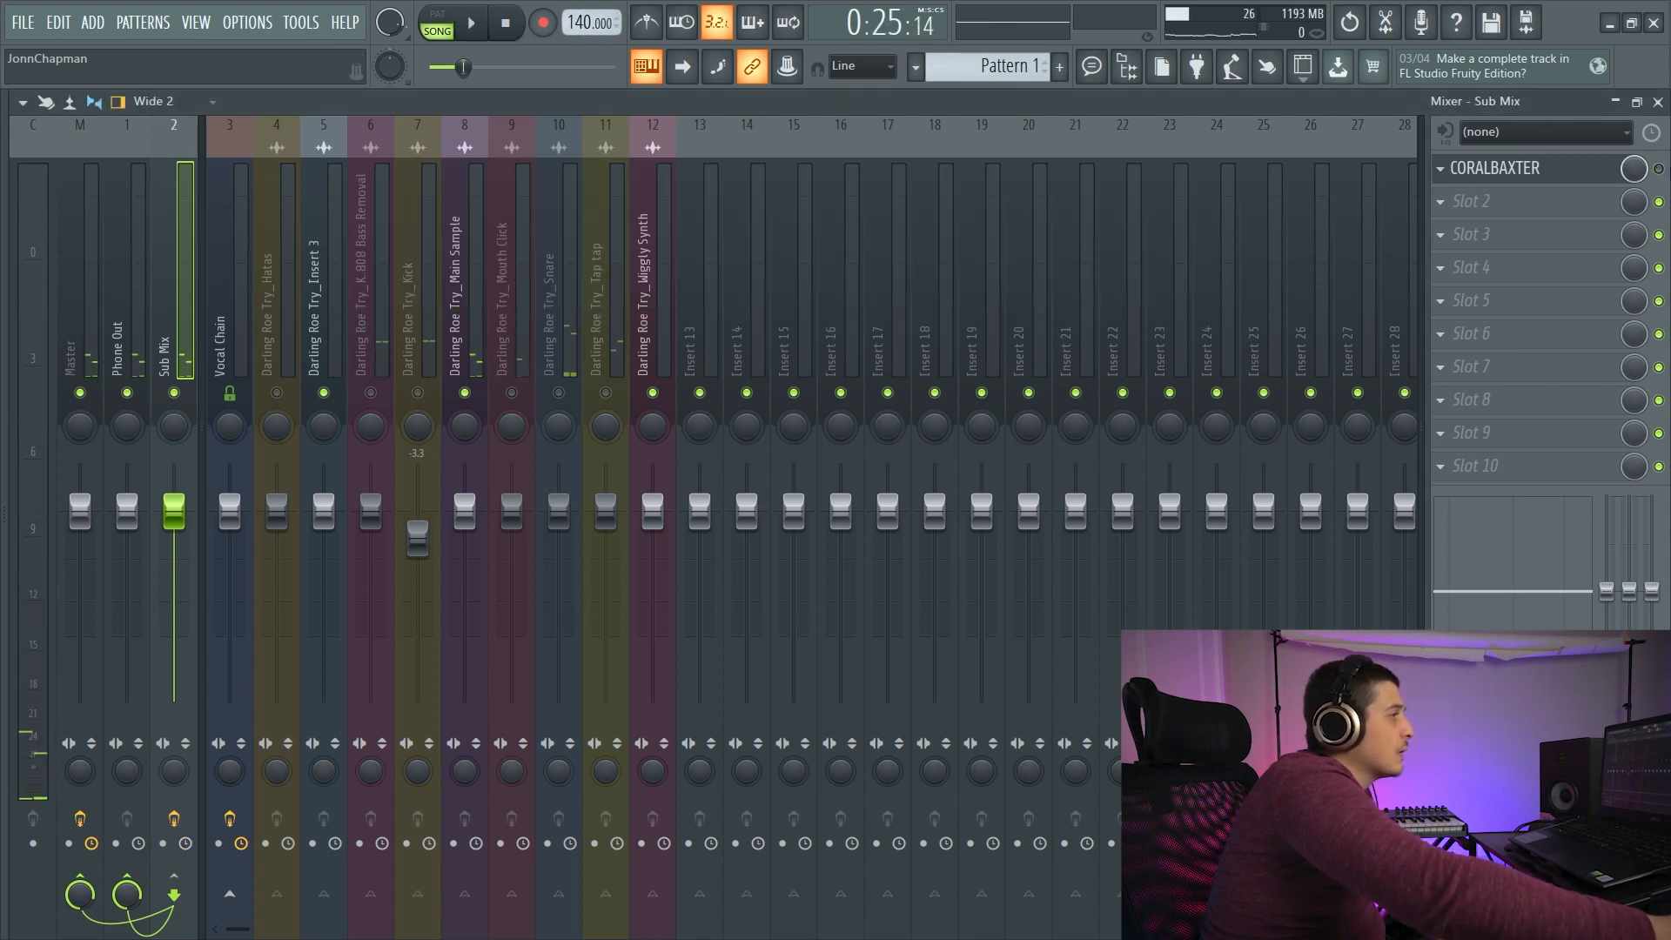
pyautogui.click(470, 27)
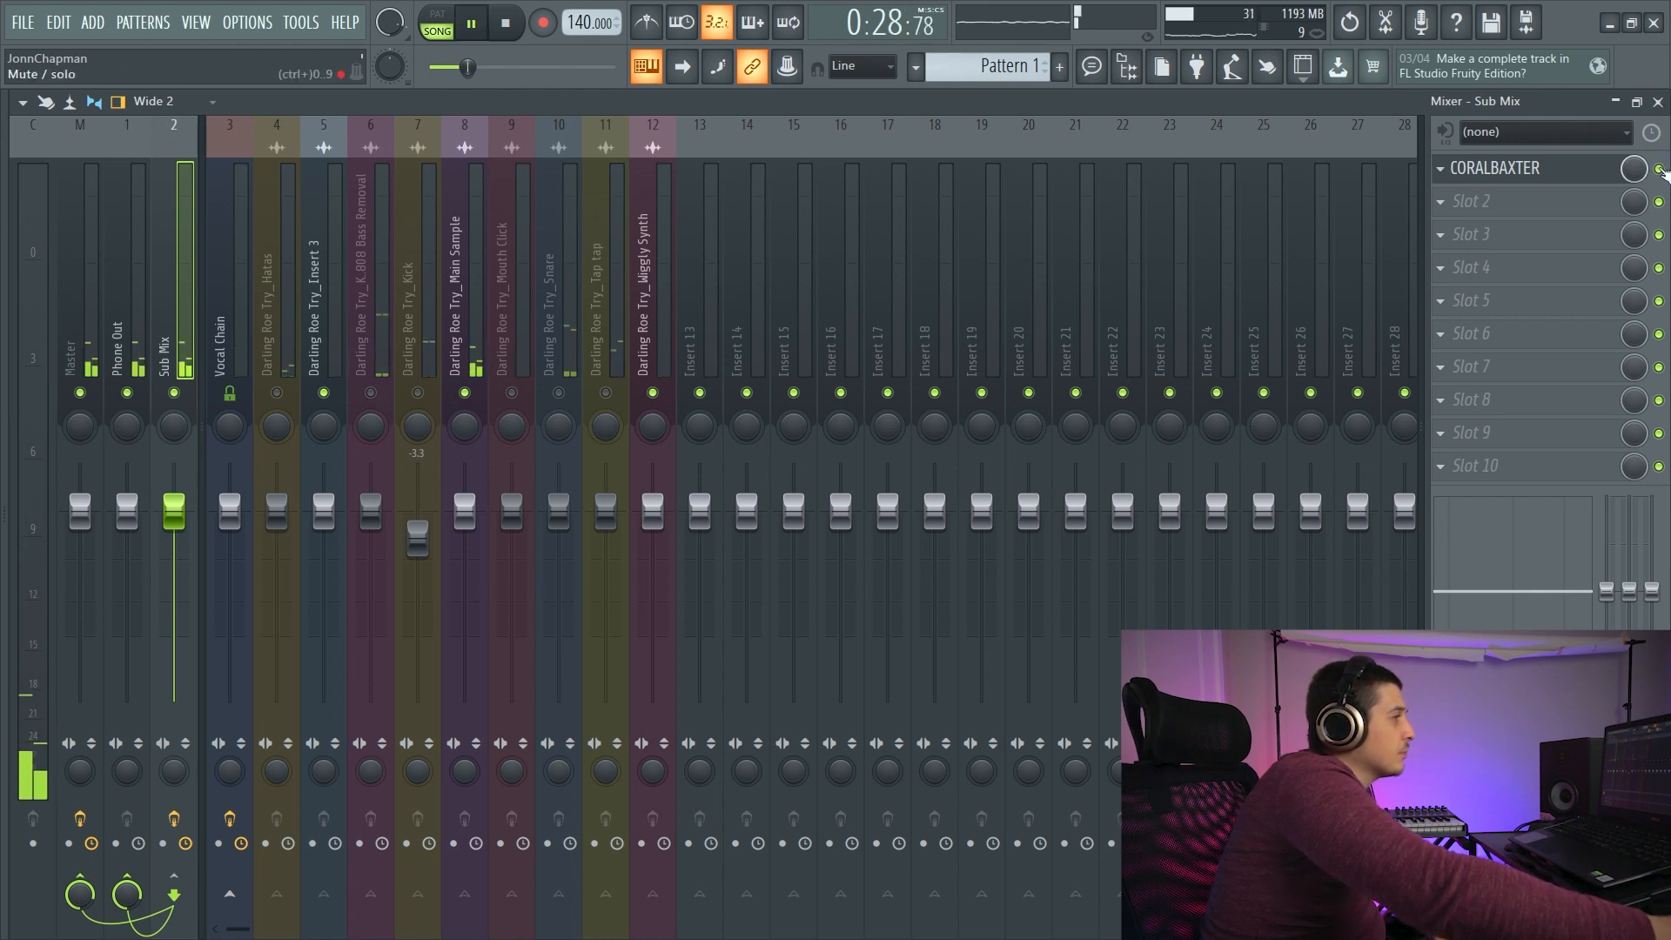
pyautogui.click(1564, 166)
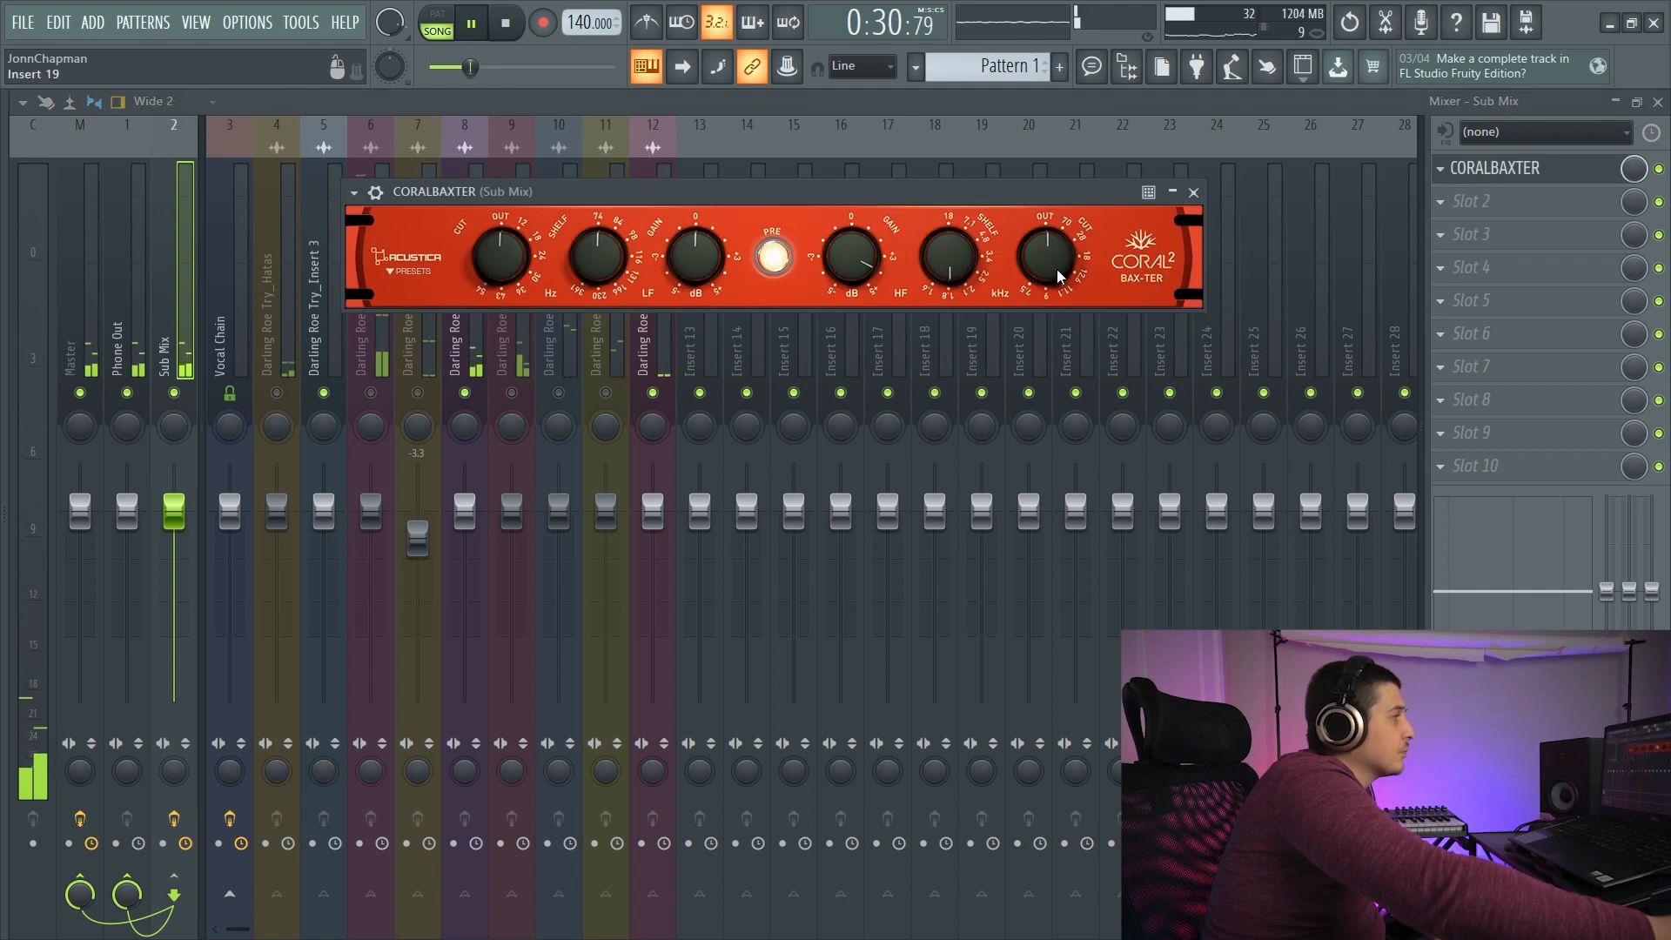
pyautogui.press('space')
pyautogui.moveTo(674, 192); pyautogui.dragTo(614, 159)
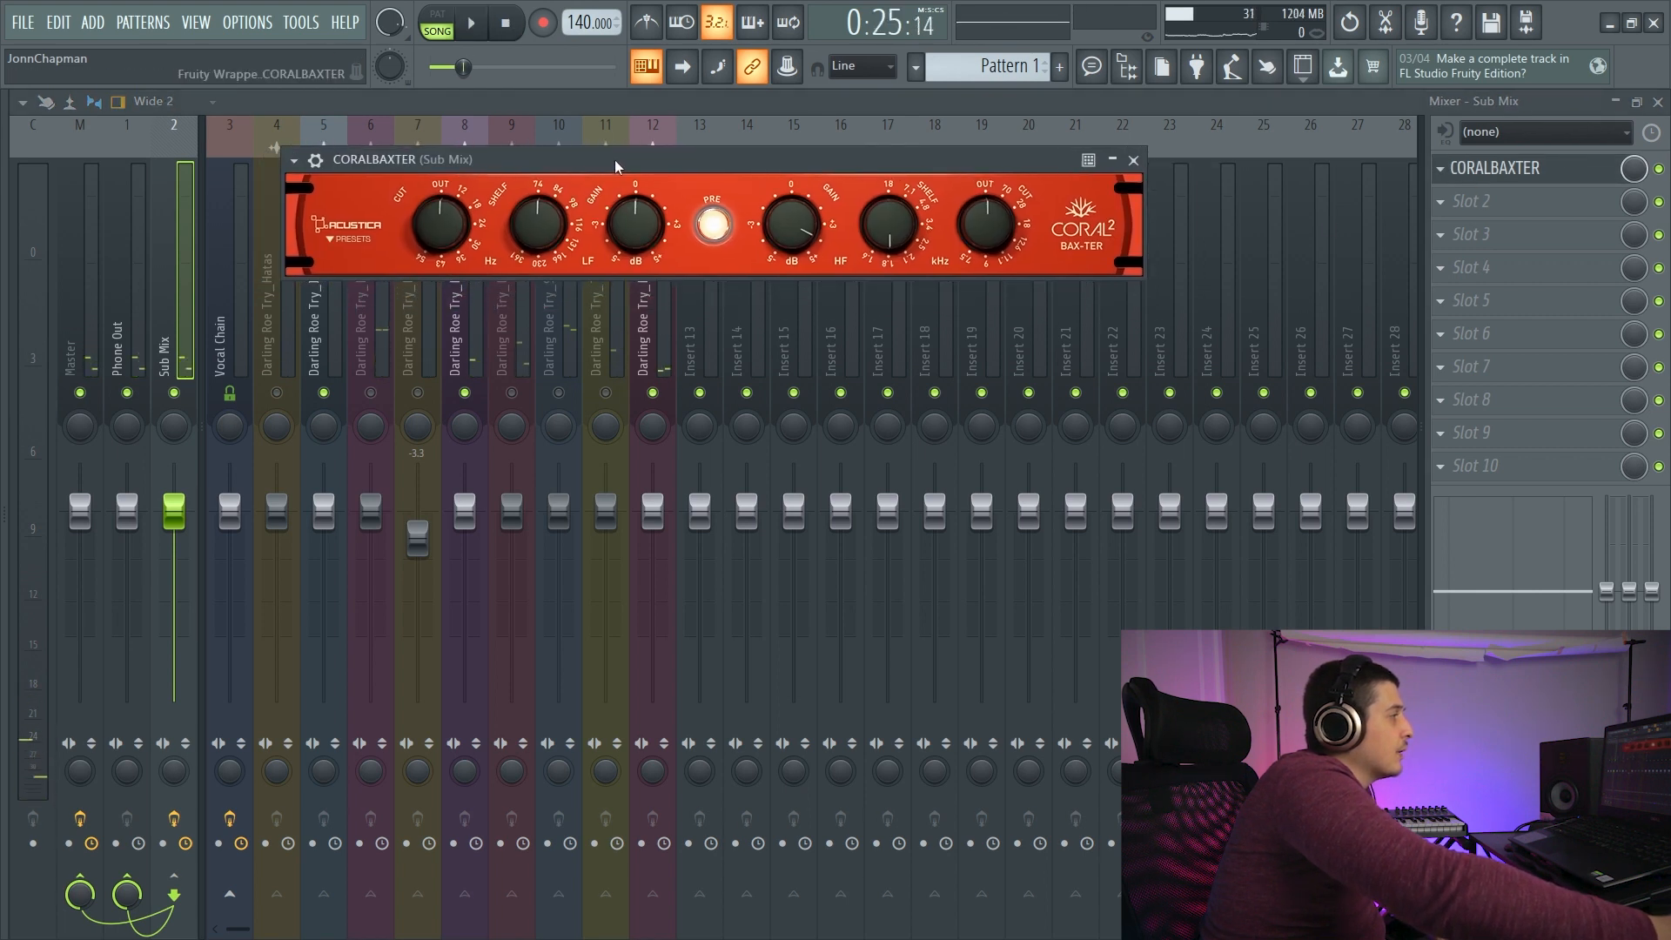
# - Replace CORALBAXTER with COFFEEPUN in the first effect slot of the Sub Mix track
pyautogui.click(1442, 169)
pyautogui.moveTo(1462, 195)
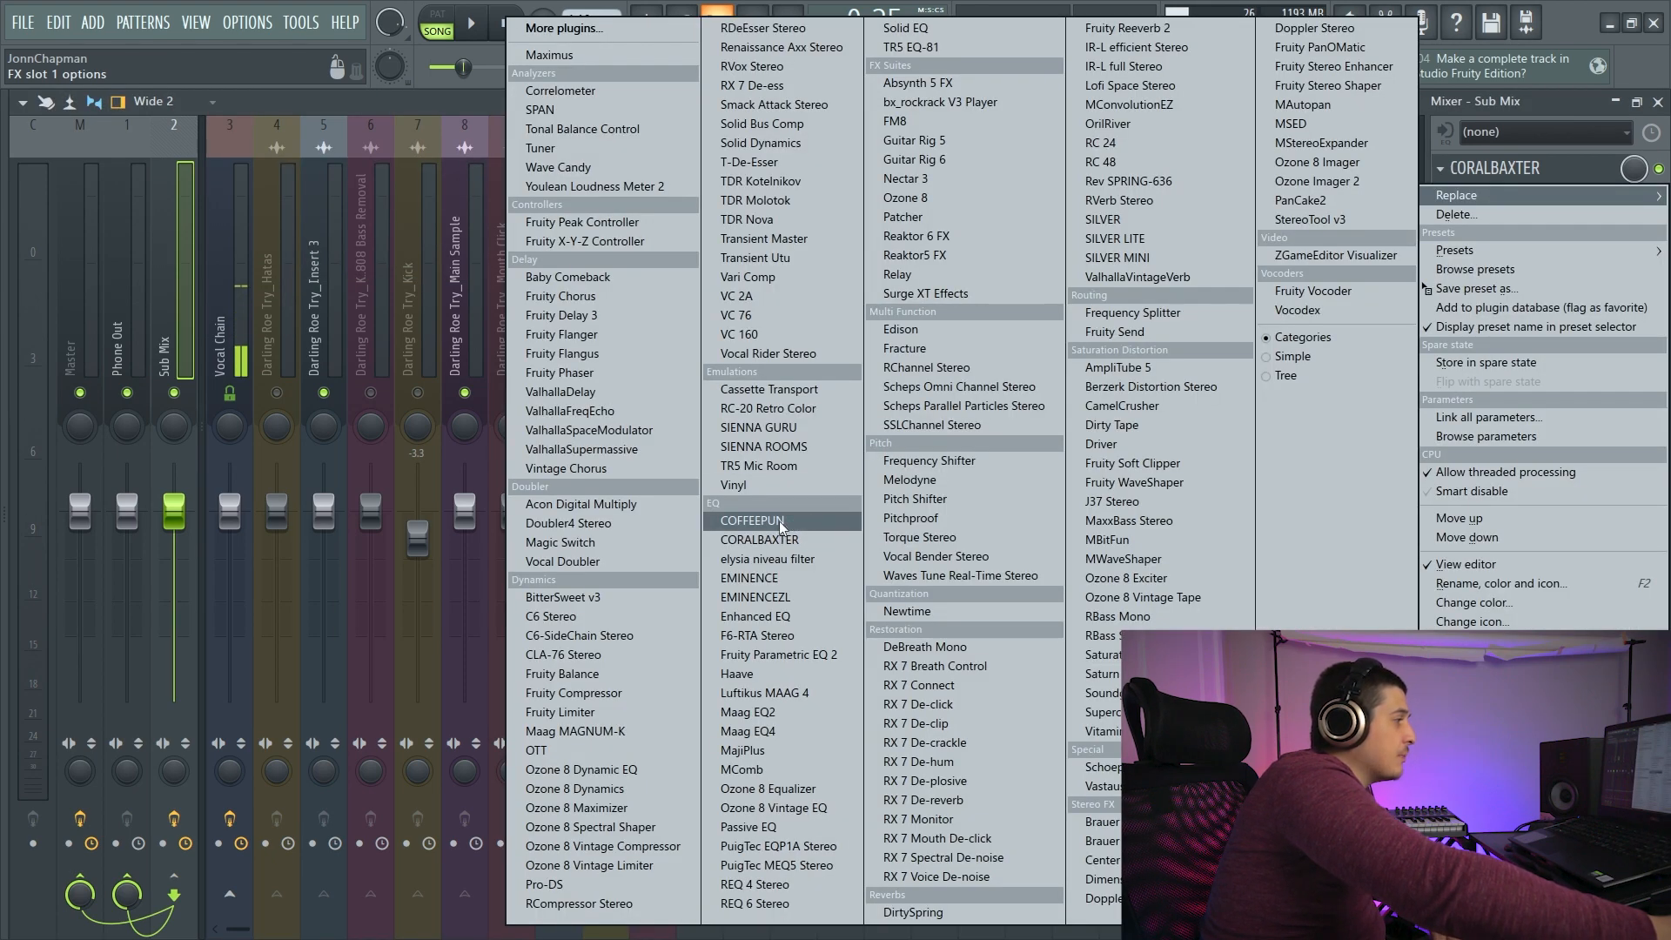
pyautogui.click(801, 521)
pyautogui.moveTo(552, 155); pyautogui.dragTo(654, 216)
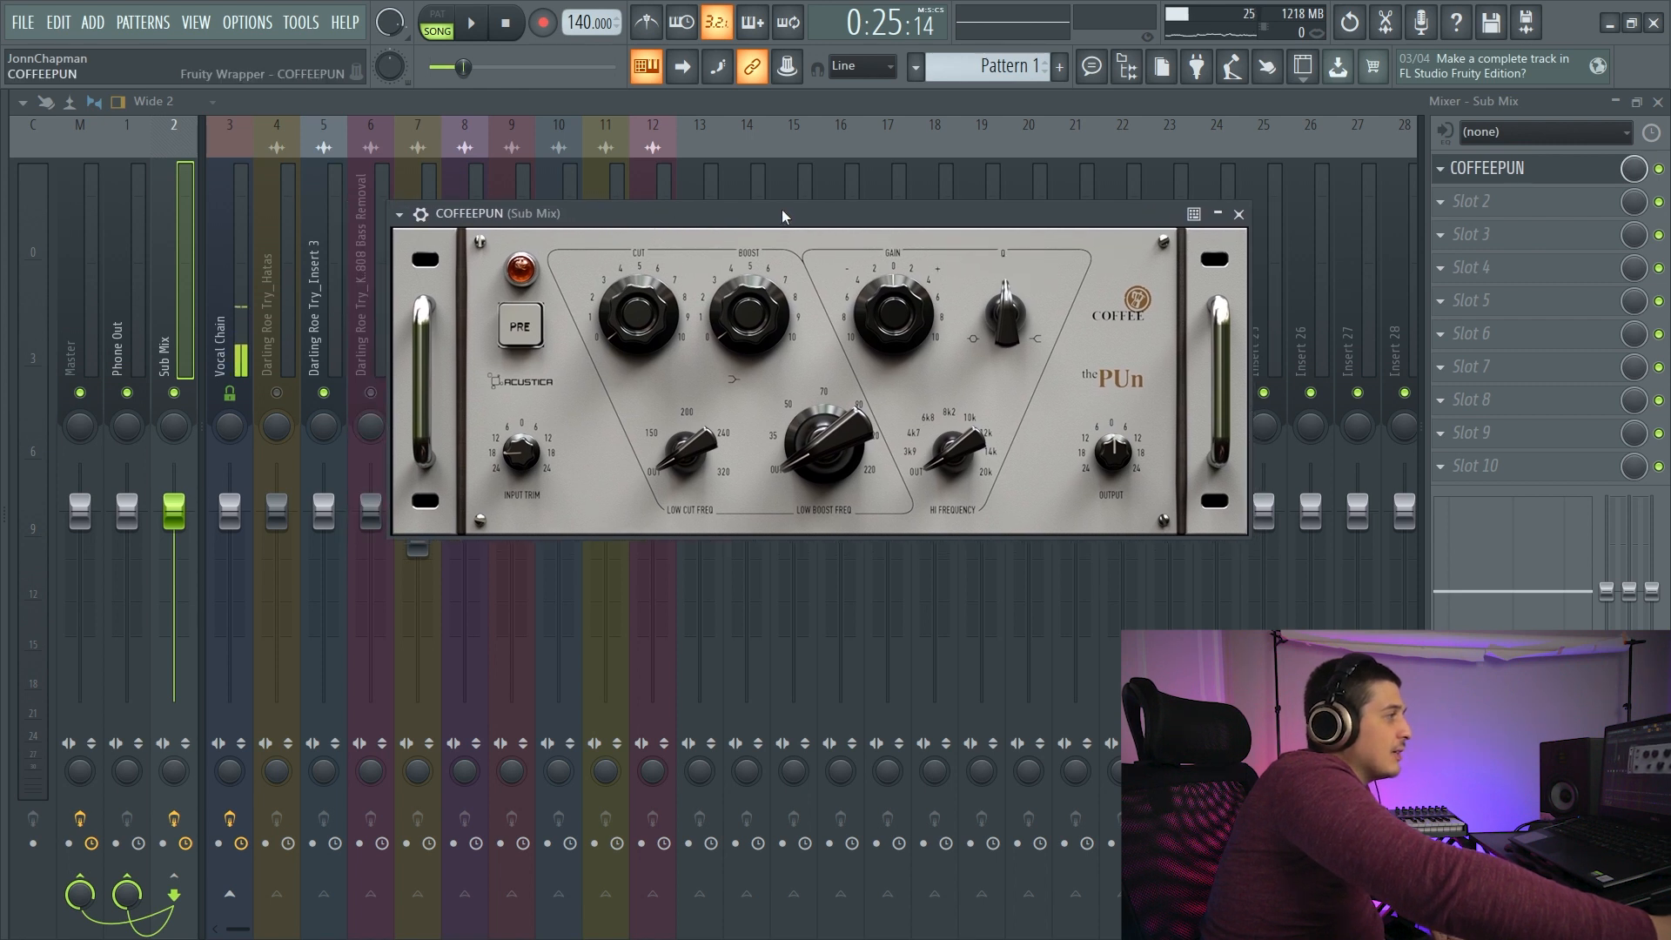
pyautogui.moveTo(782, 217); pyautogui.dragTo(761, 170)
pyautogui.moveTo(834, 185); pyautogui.dragTo(740, 180)
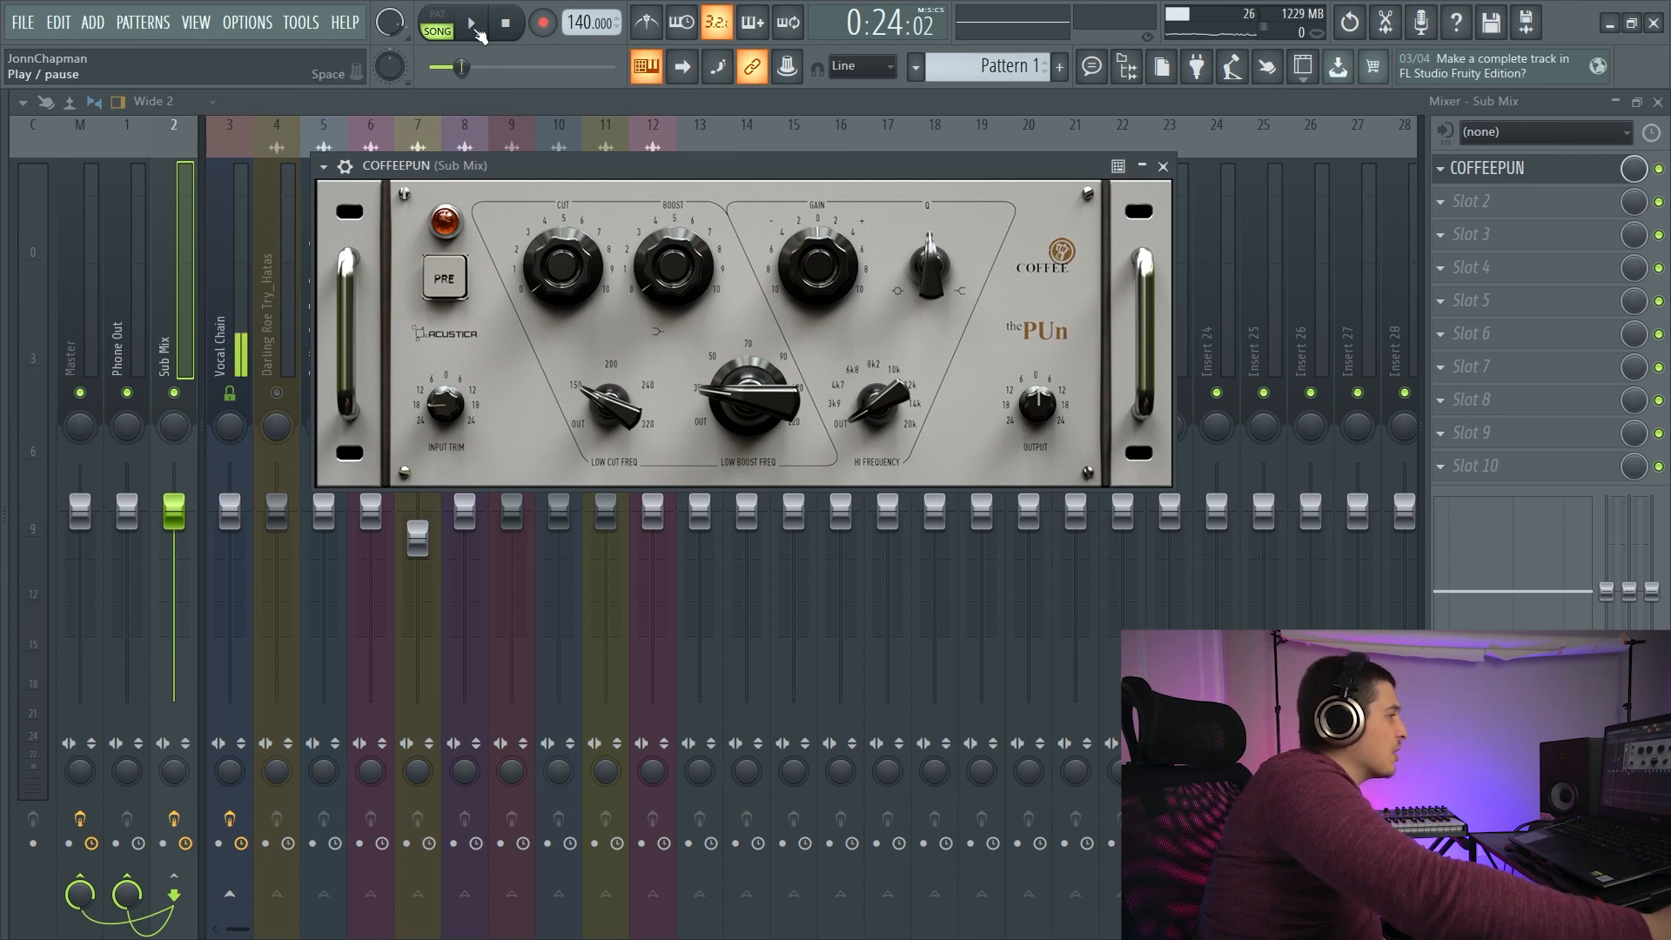
# - Adjust COFFEEPUN's low boost and set its low cut to 3.645 during playback
pyautogui.click(474, 26)
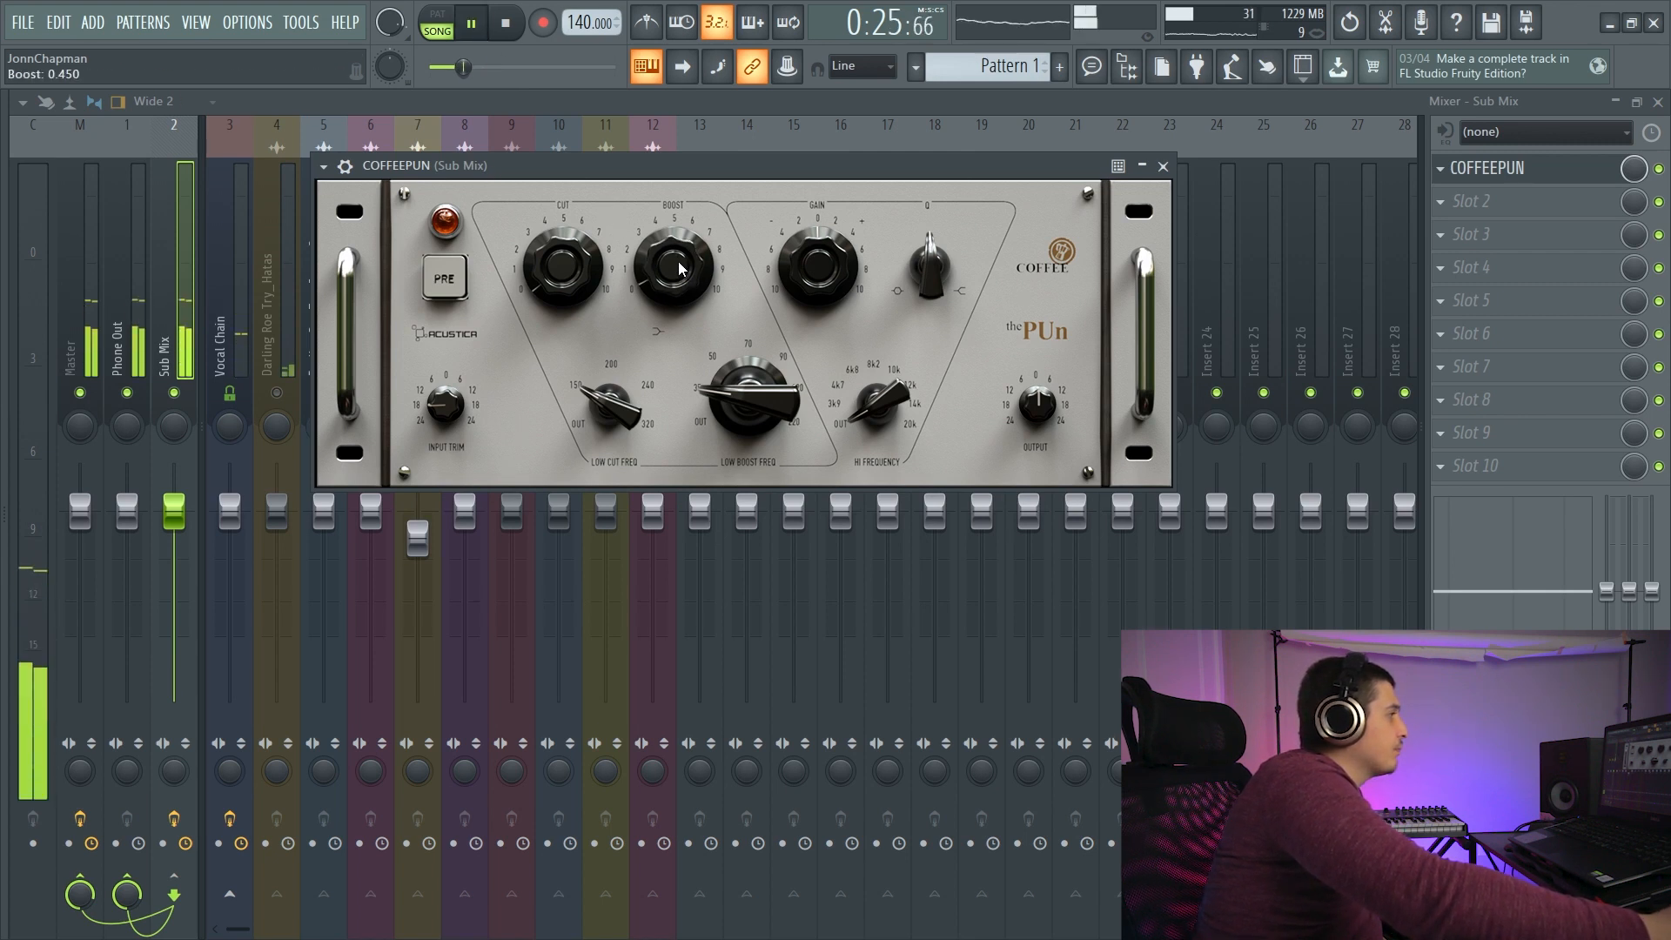
pyautogui.moveTo(680, 268); pyautogui.dragTo(665, 217)
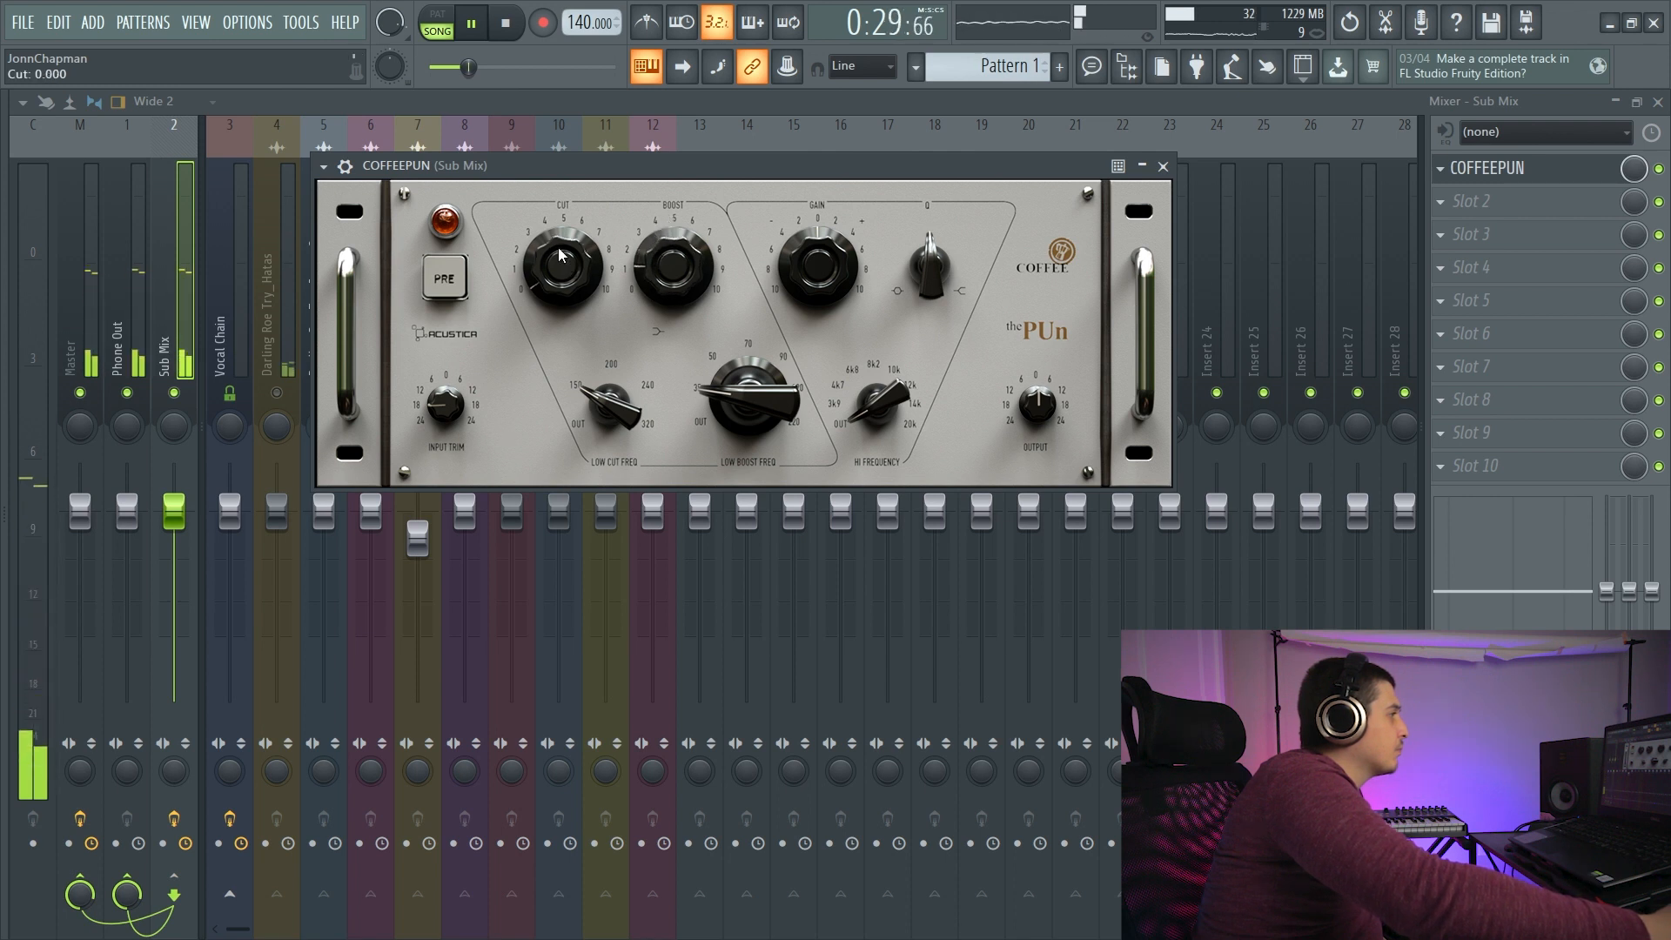
pyautogui.moveTo(558, 254)
pyautogui.mouseDown()
pyautogui.moveTo(553, 143)
pyautogui.moveTo(573, 278)
pyautogui.mouseUp()
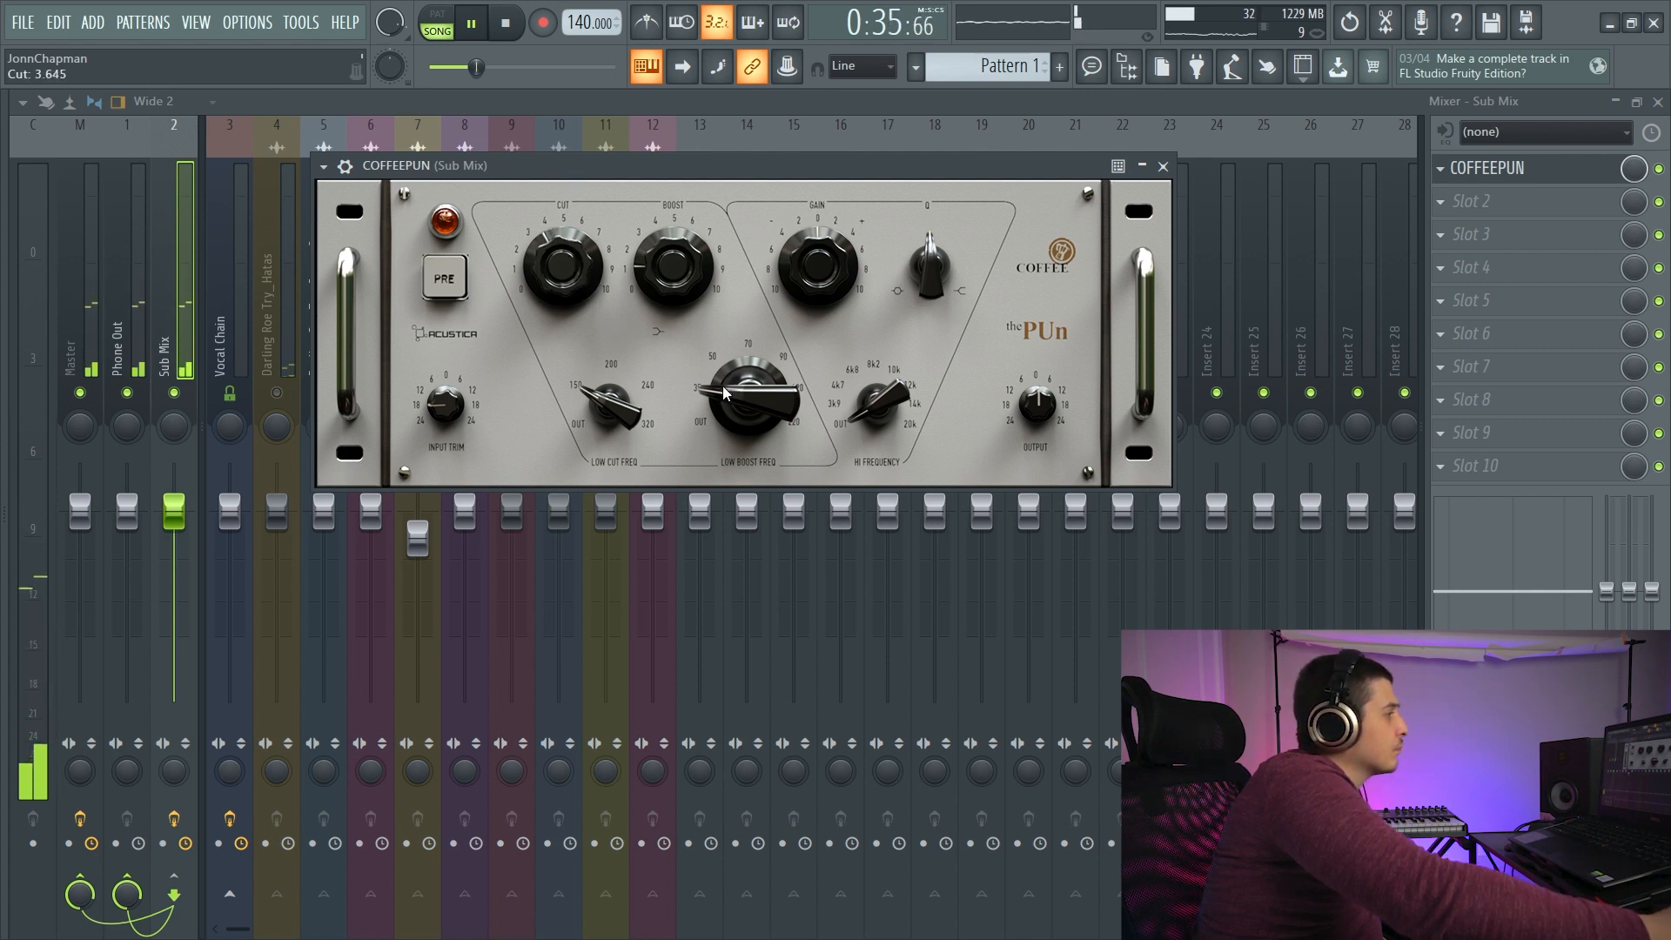
# - Set COFFEEPUN's low boost frequency to 50, switch on PRE and restart playback
pyautogui.moveTo(723, 399); pyautogui.dragTo(723, 357)
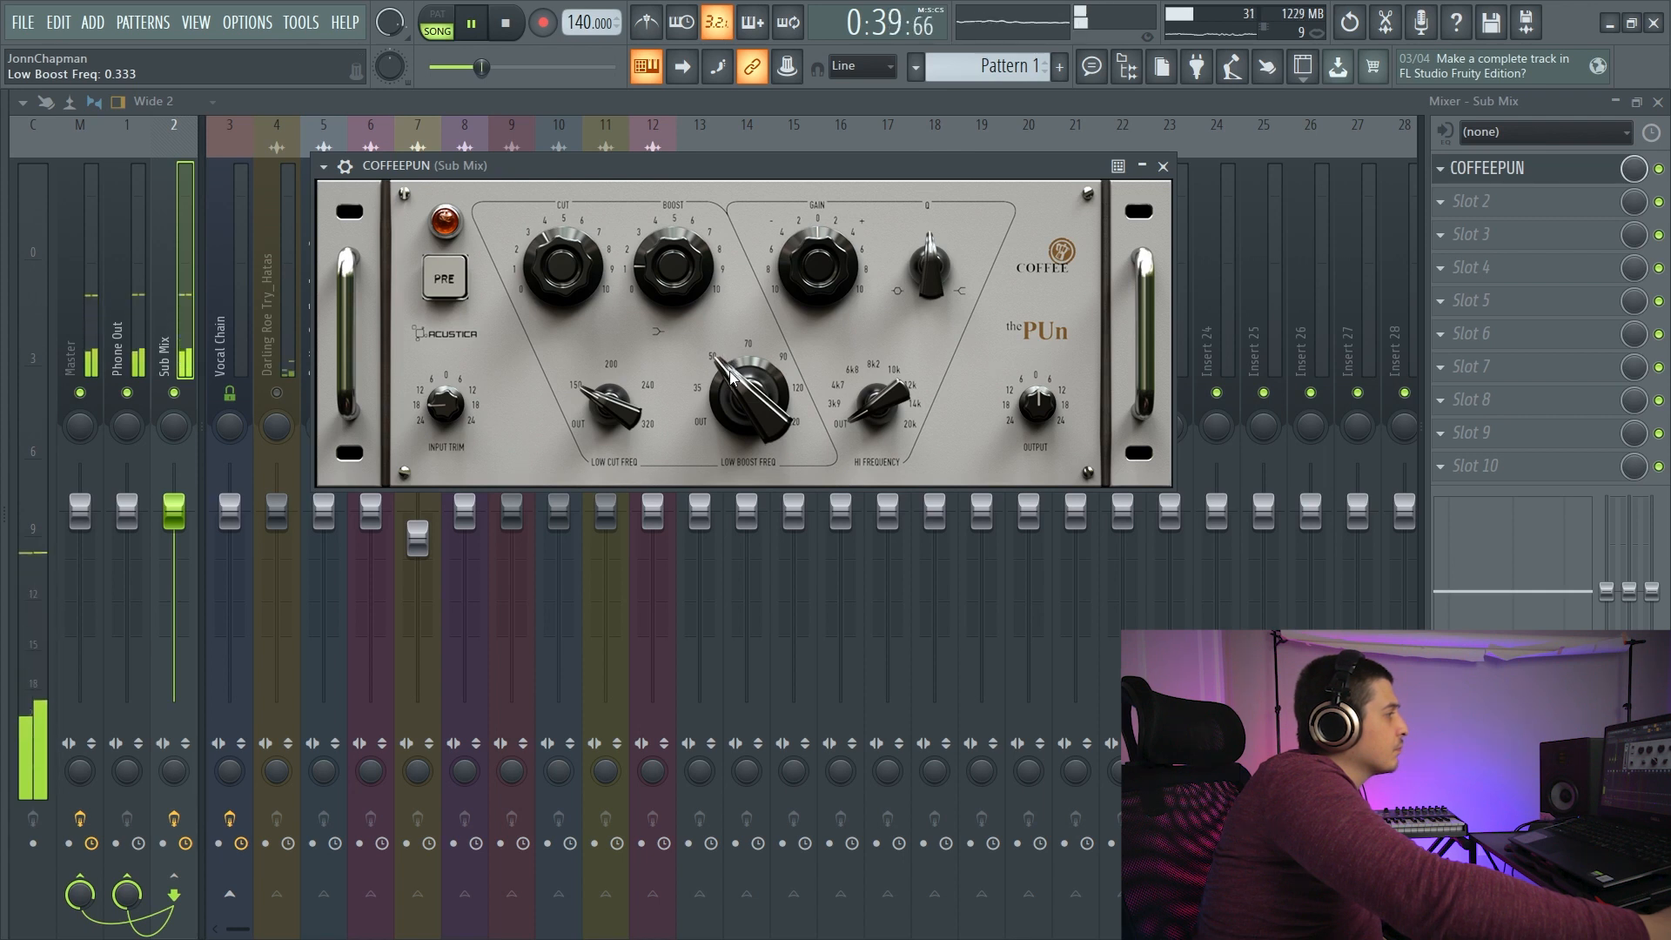
pyautogui.click(461, 280)
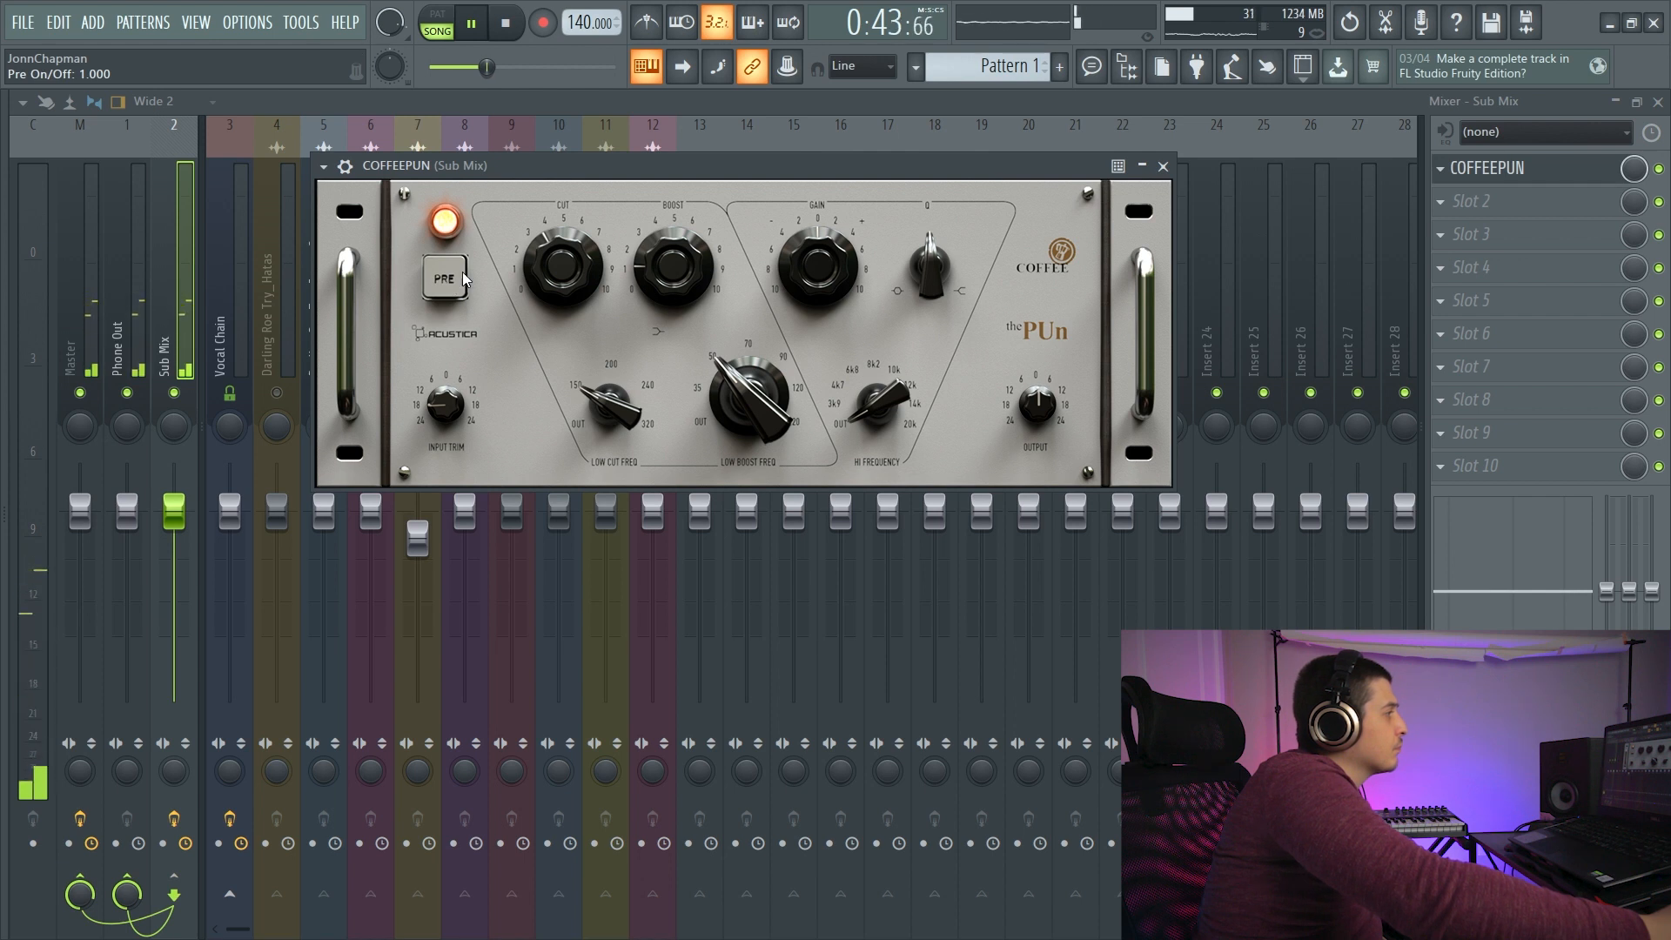
pyautogui.moveTo(515, 166); pyautogui.dragTo(575, 186)
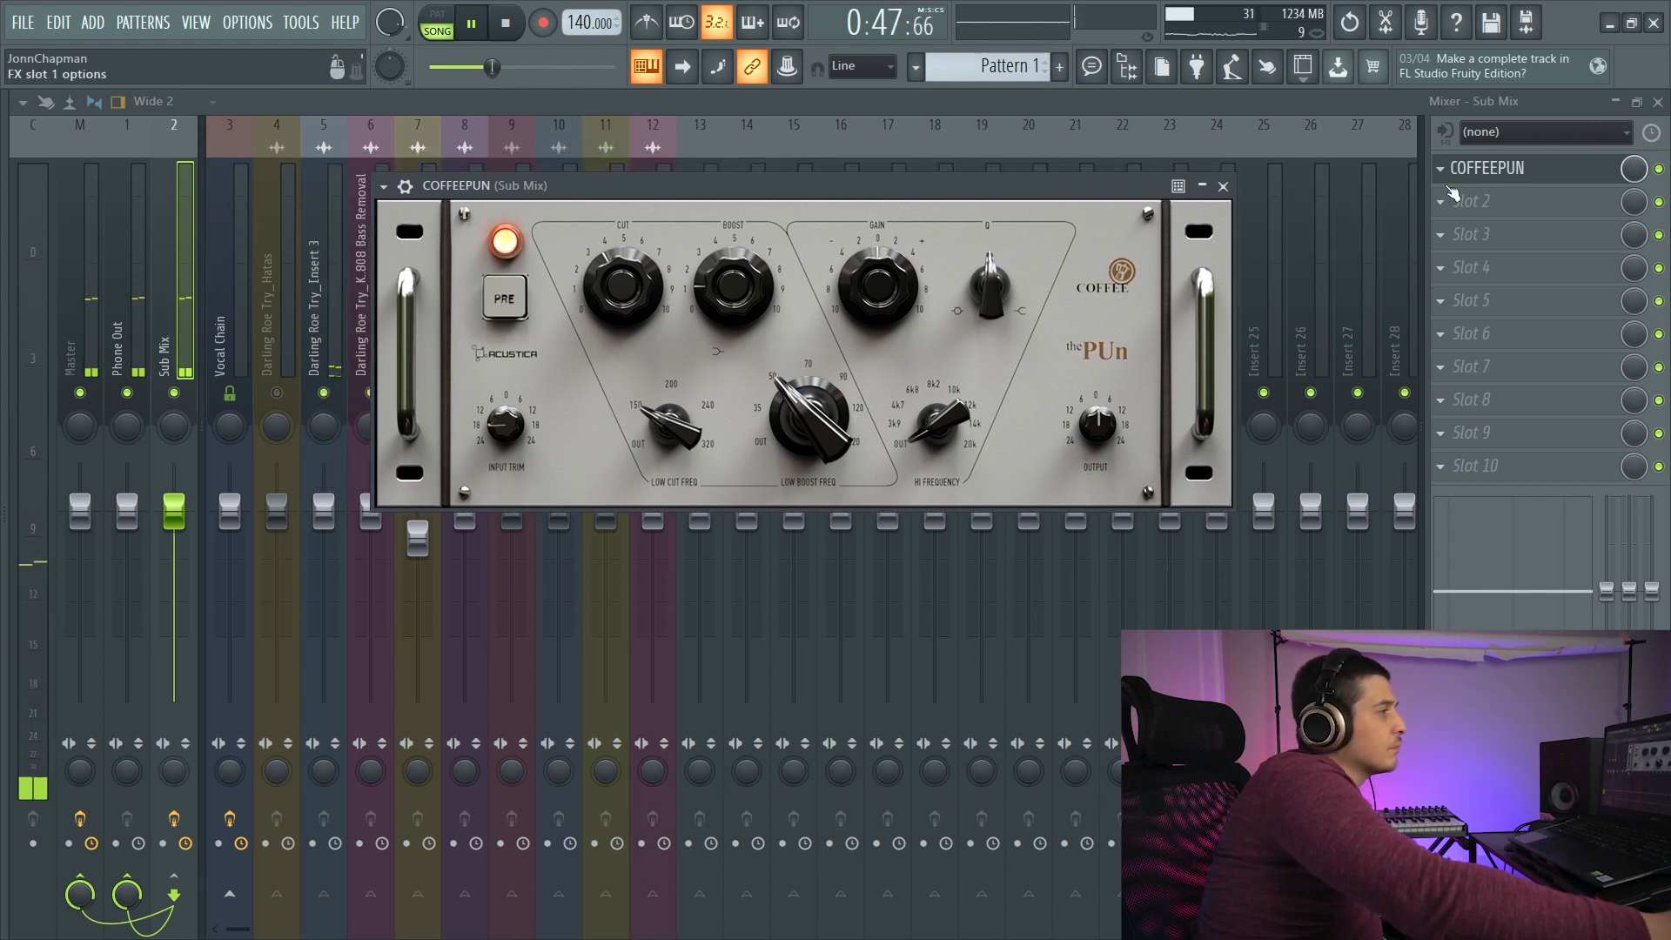
pyautogui.click(506, 23)
pyautogui.click(476, 25)
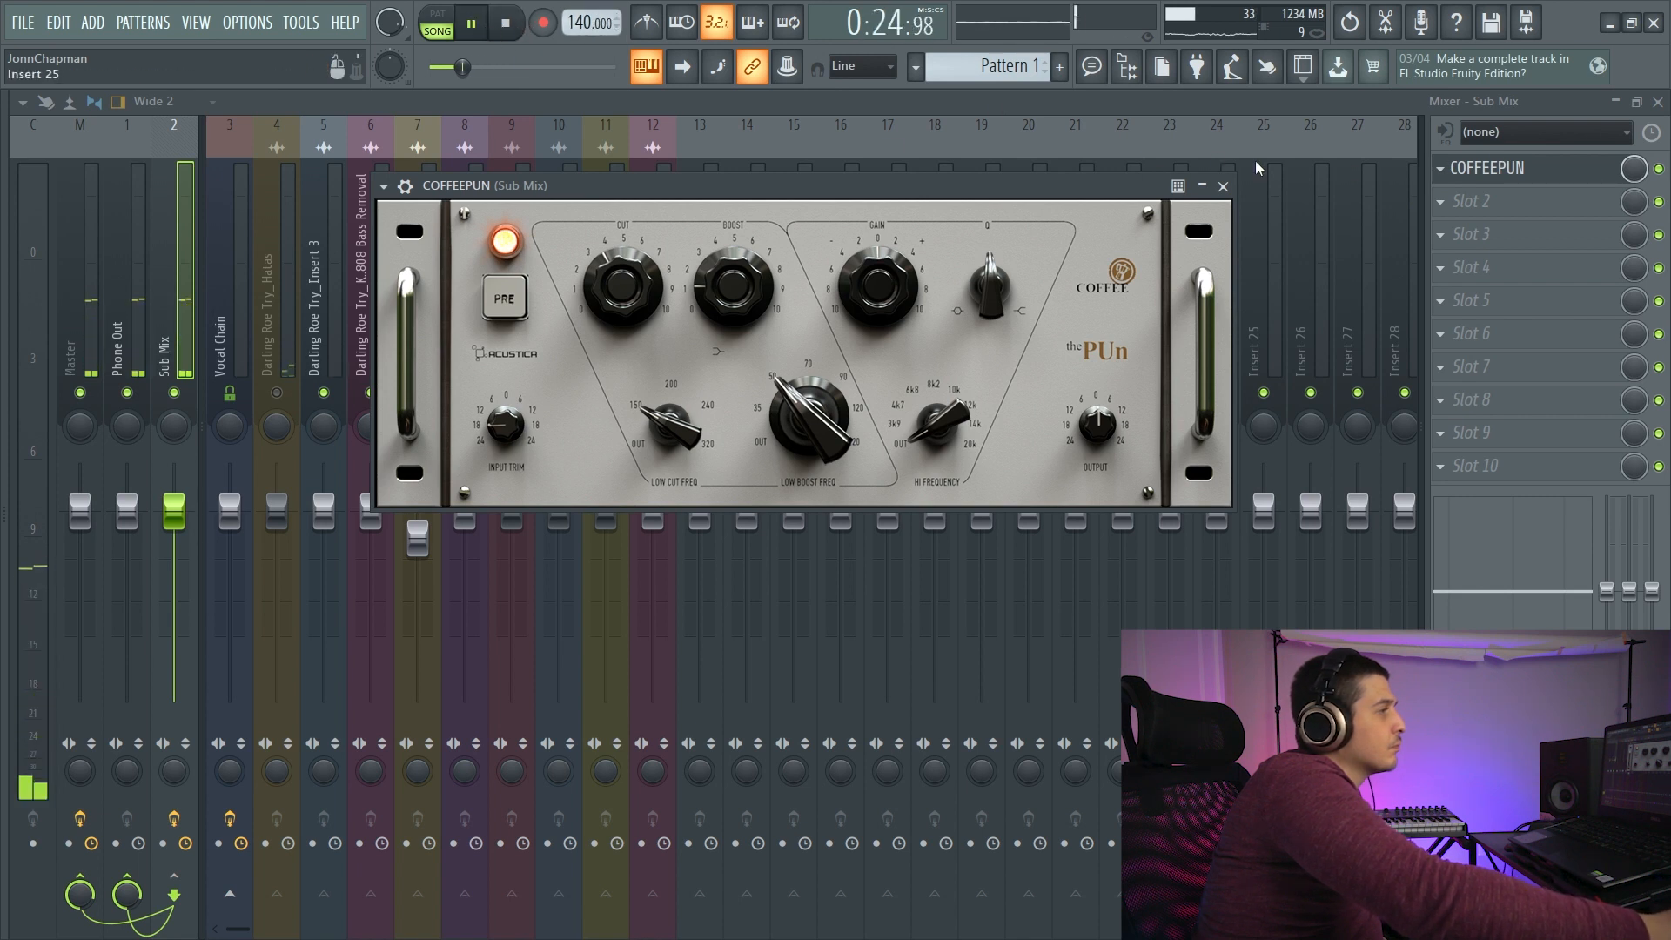
# - Compare the playing mix with COFFEEPUN bypassed and enabled on the Sub Mix track, close its editor and stop playback
pyautogui.click(509, 28)
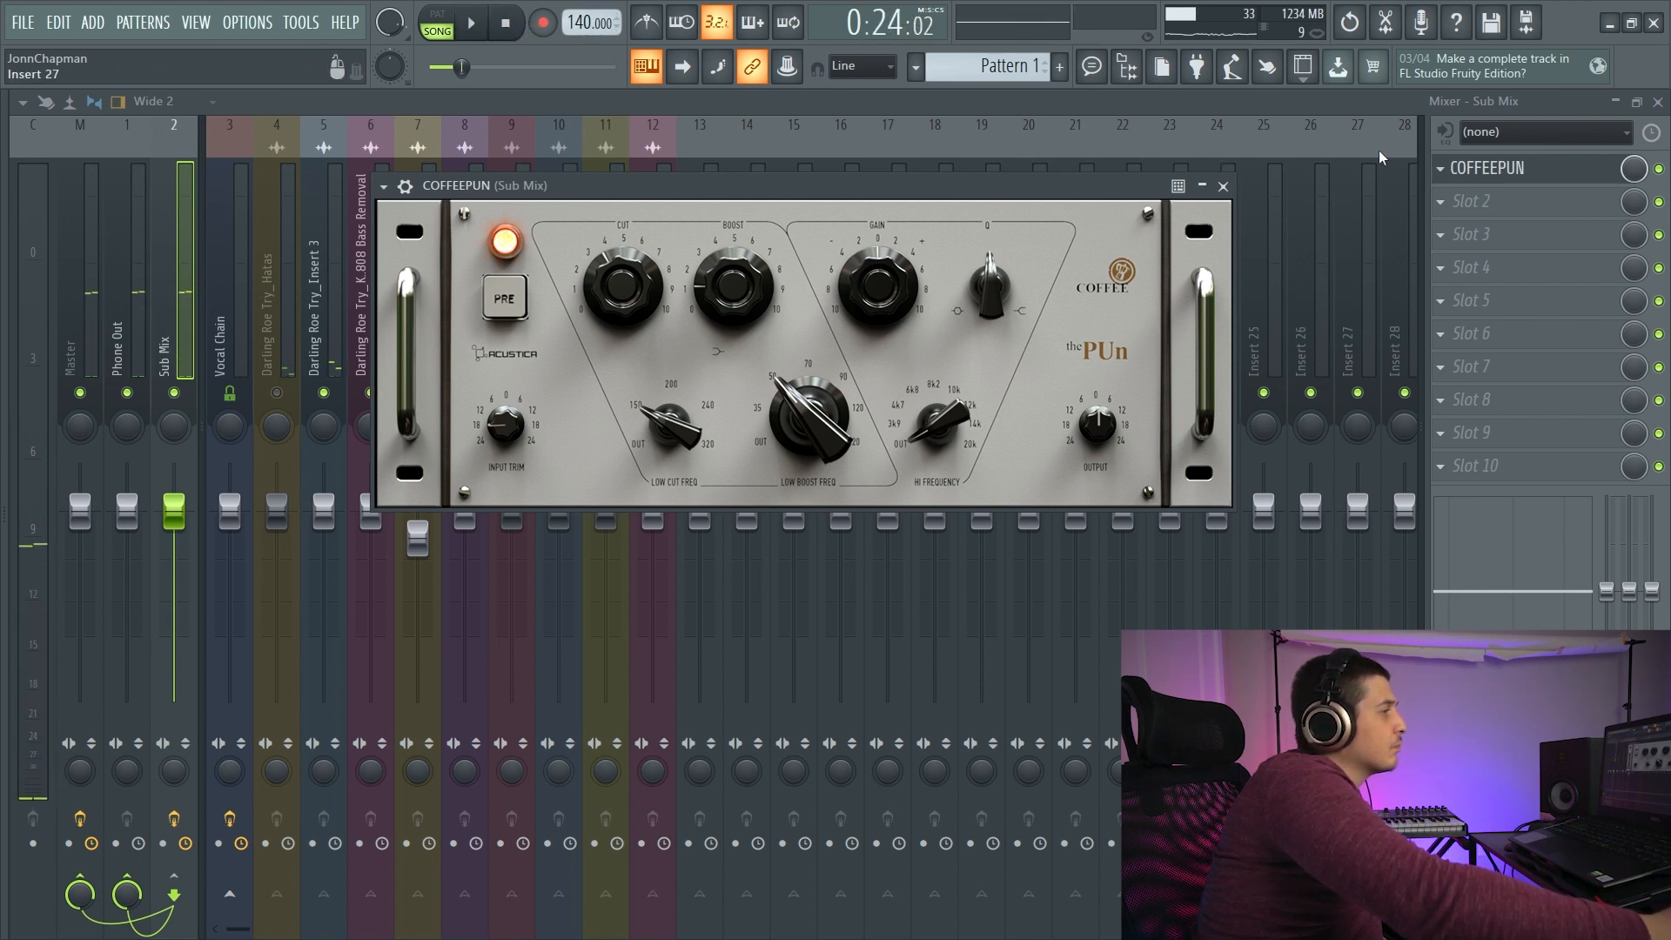
pyautogui.click(1660, 168)
pyautogui.click(1223, 186)
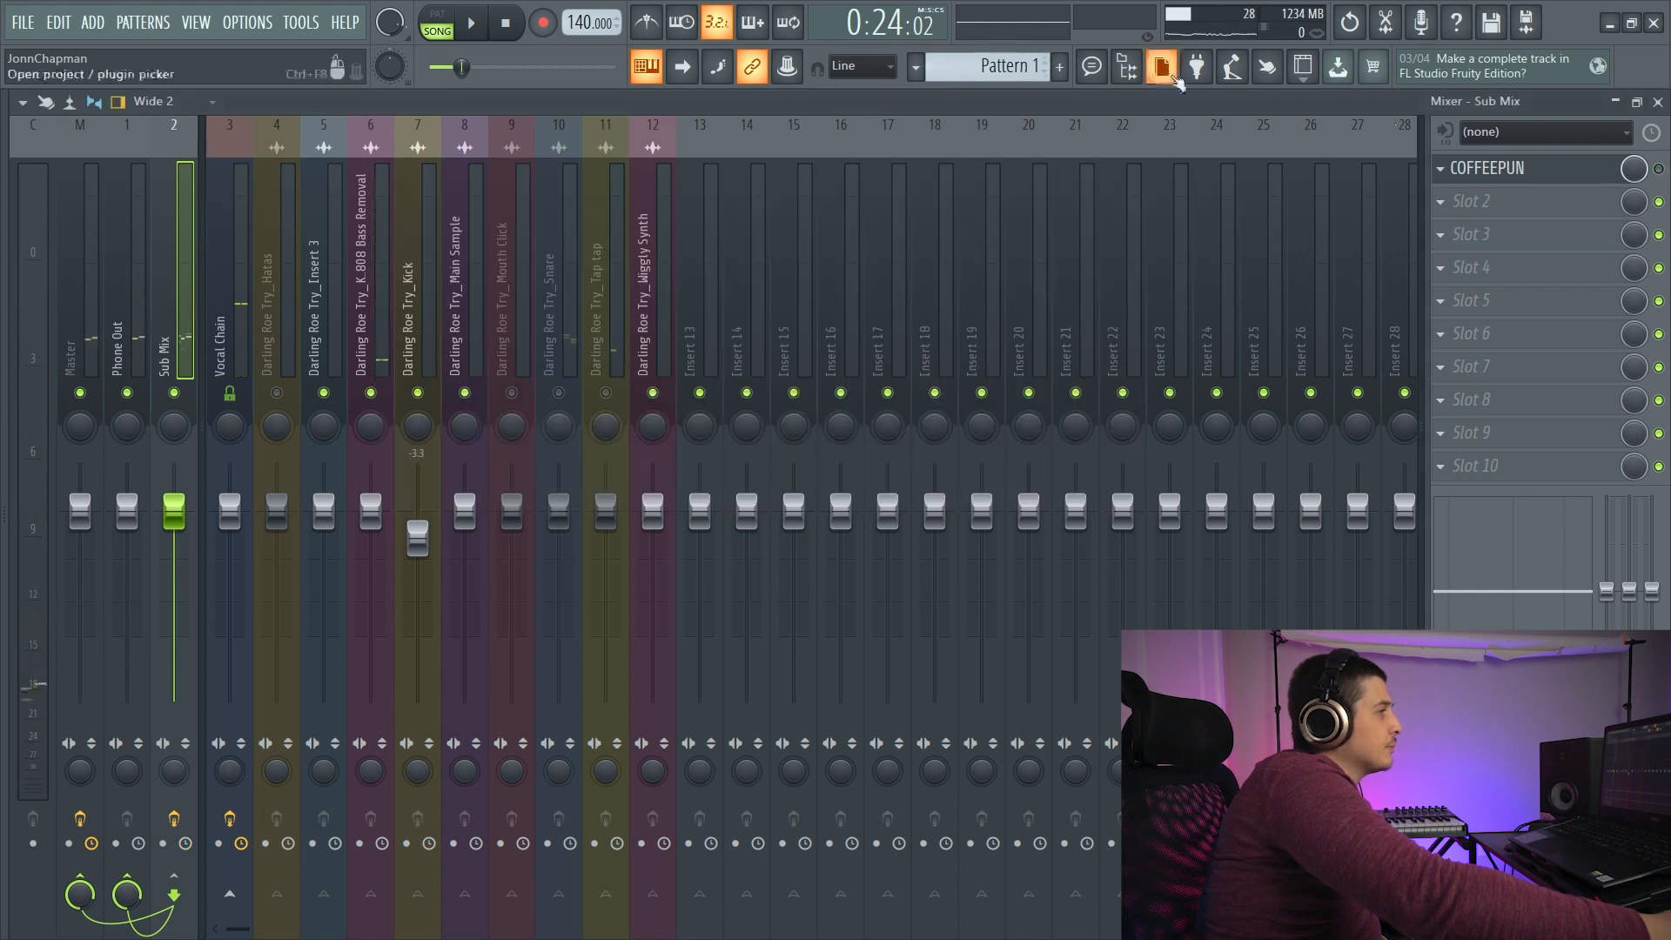
pyautogui.click(477, 27)
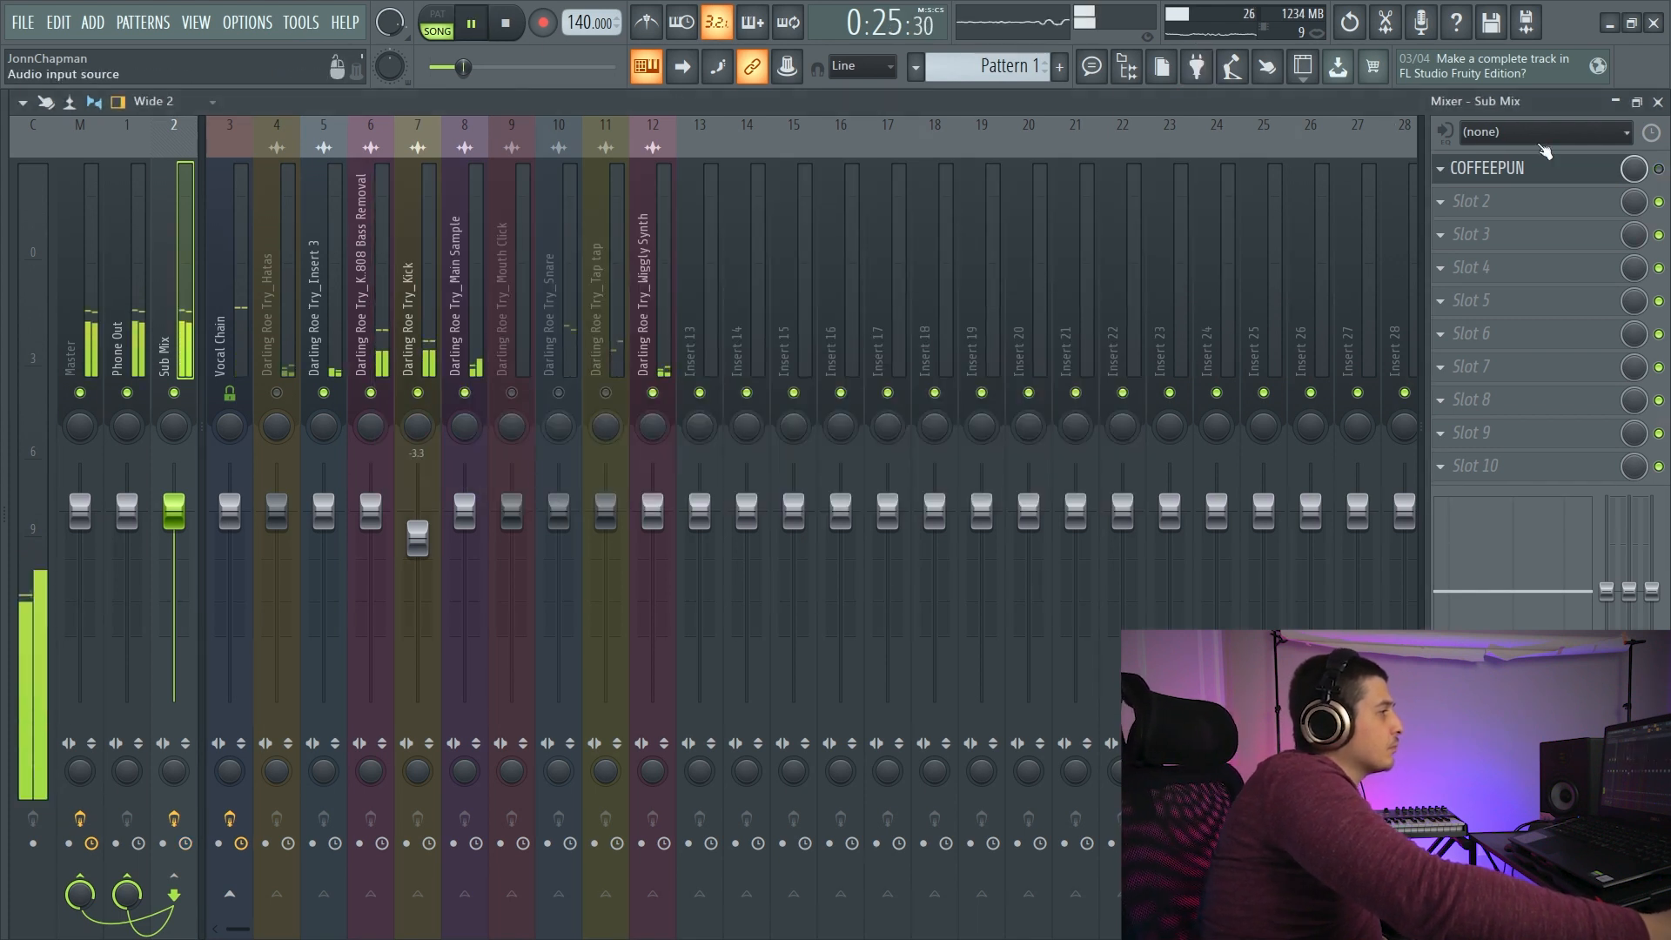
pyautogui.click(506, 25)
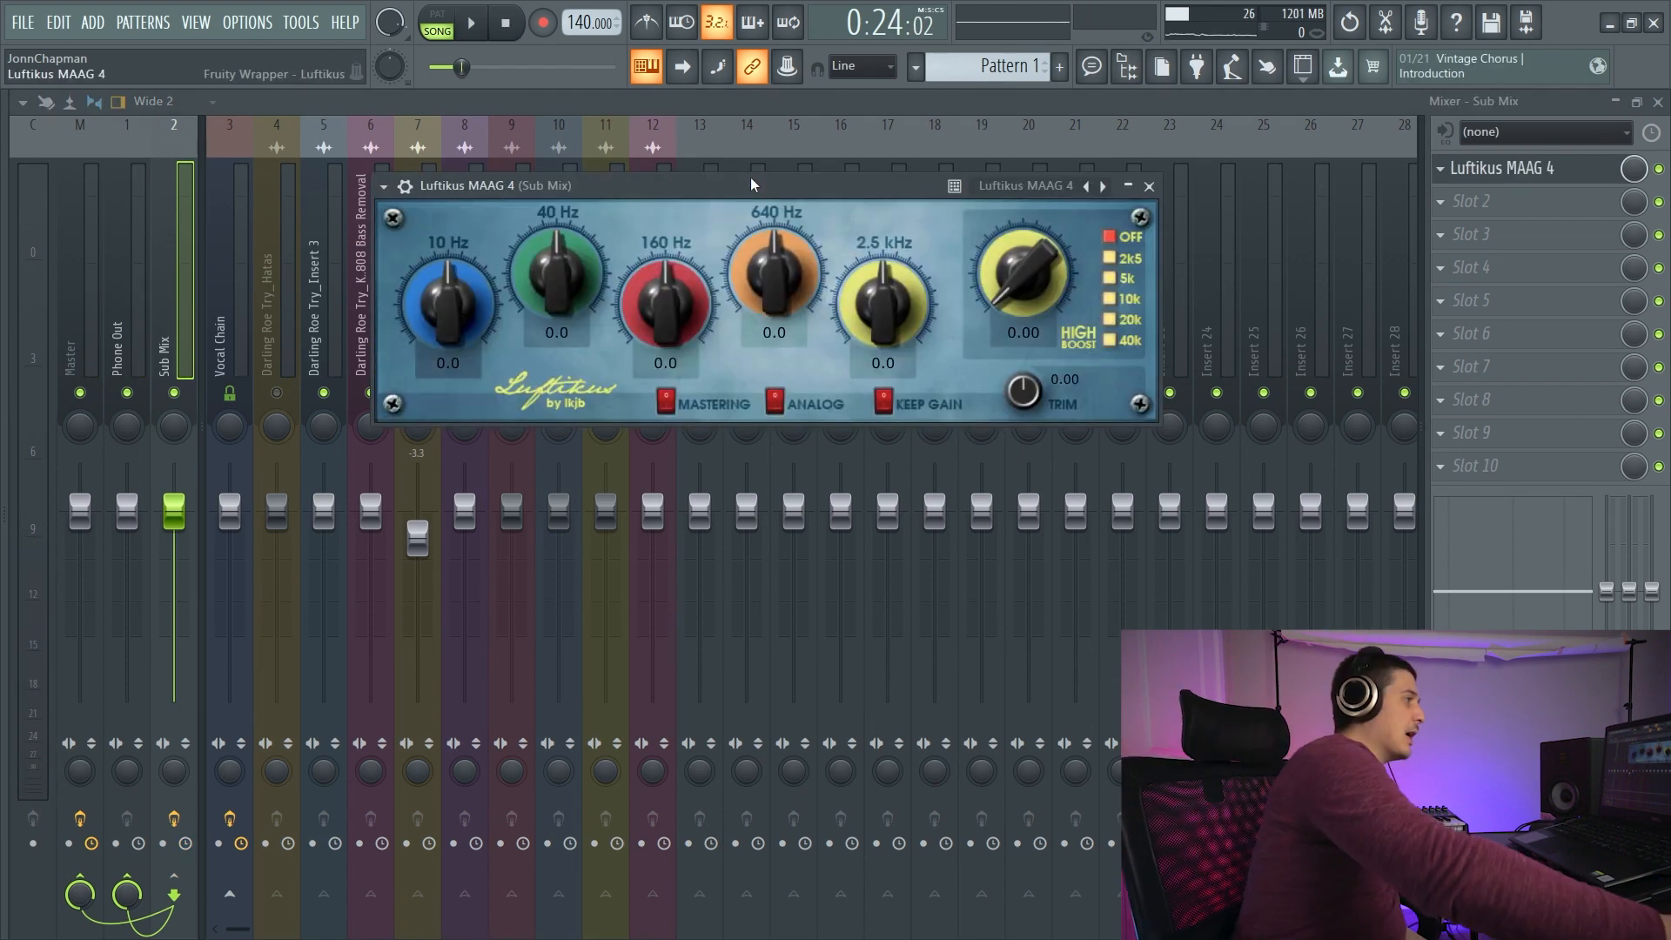
# - Replace COFFEEPUN with Luftikus MAAG 4 in the first effect slot of the Sub Mix track and reposition its editor
pyautogui.moveTo(750, 175); pyautogui.dragTo(764, 185)
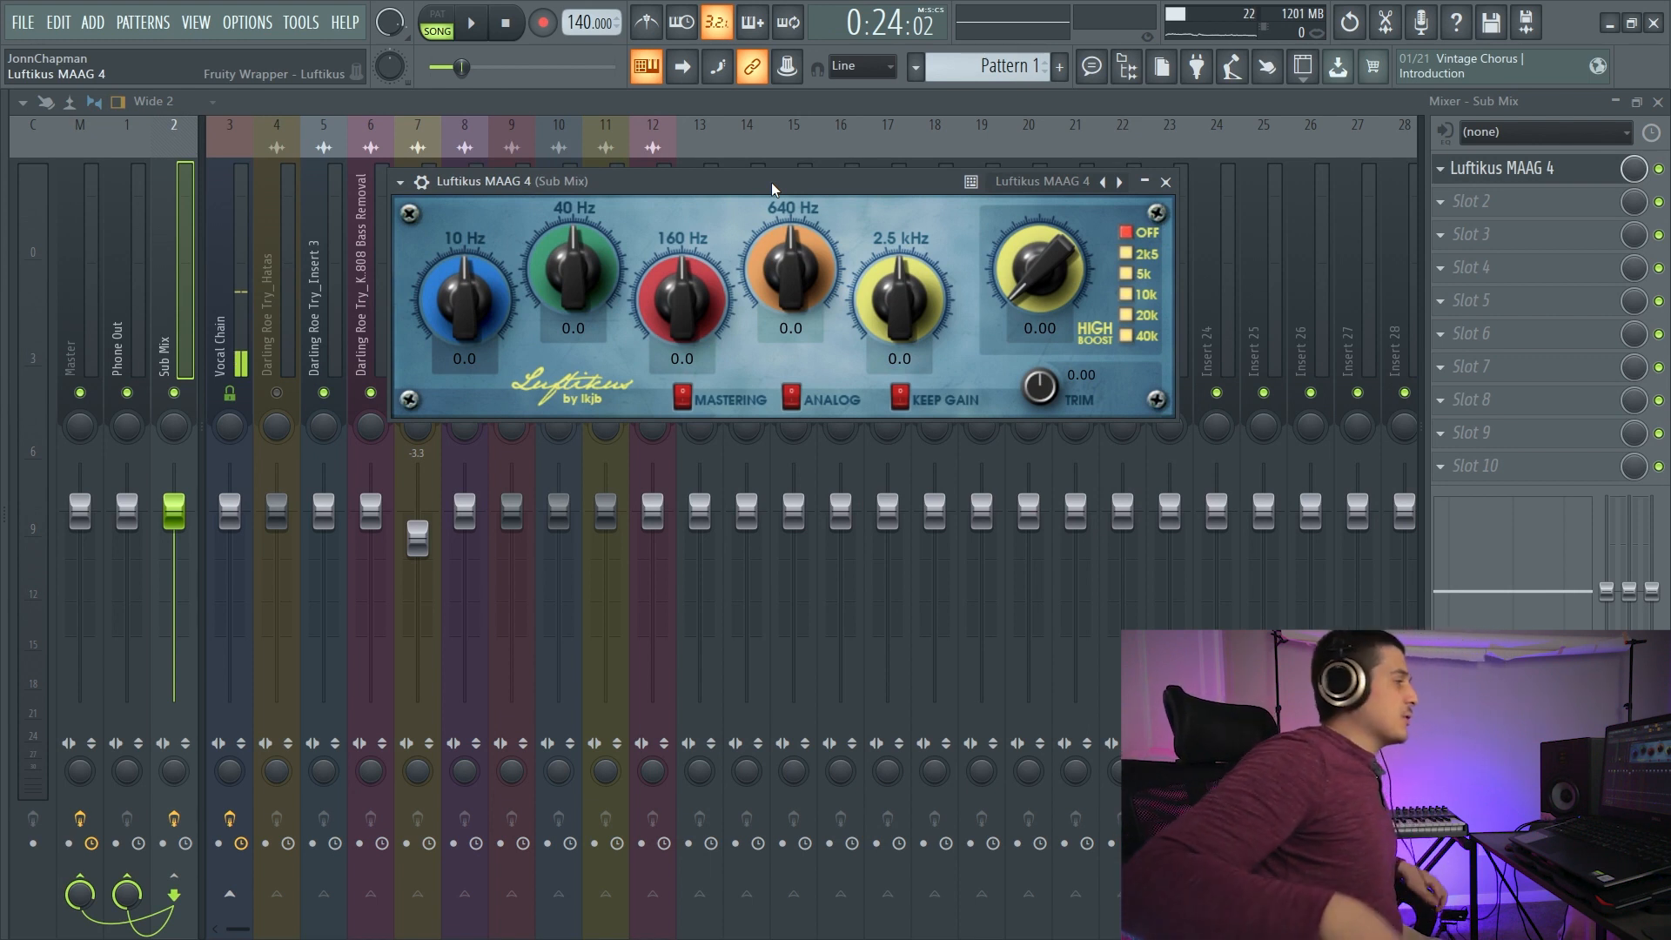
pyautogui.moveTo(785, 181); pyautogui.dragTo(794, 203)
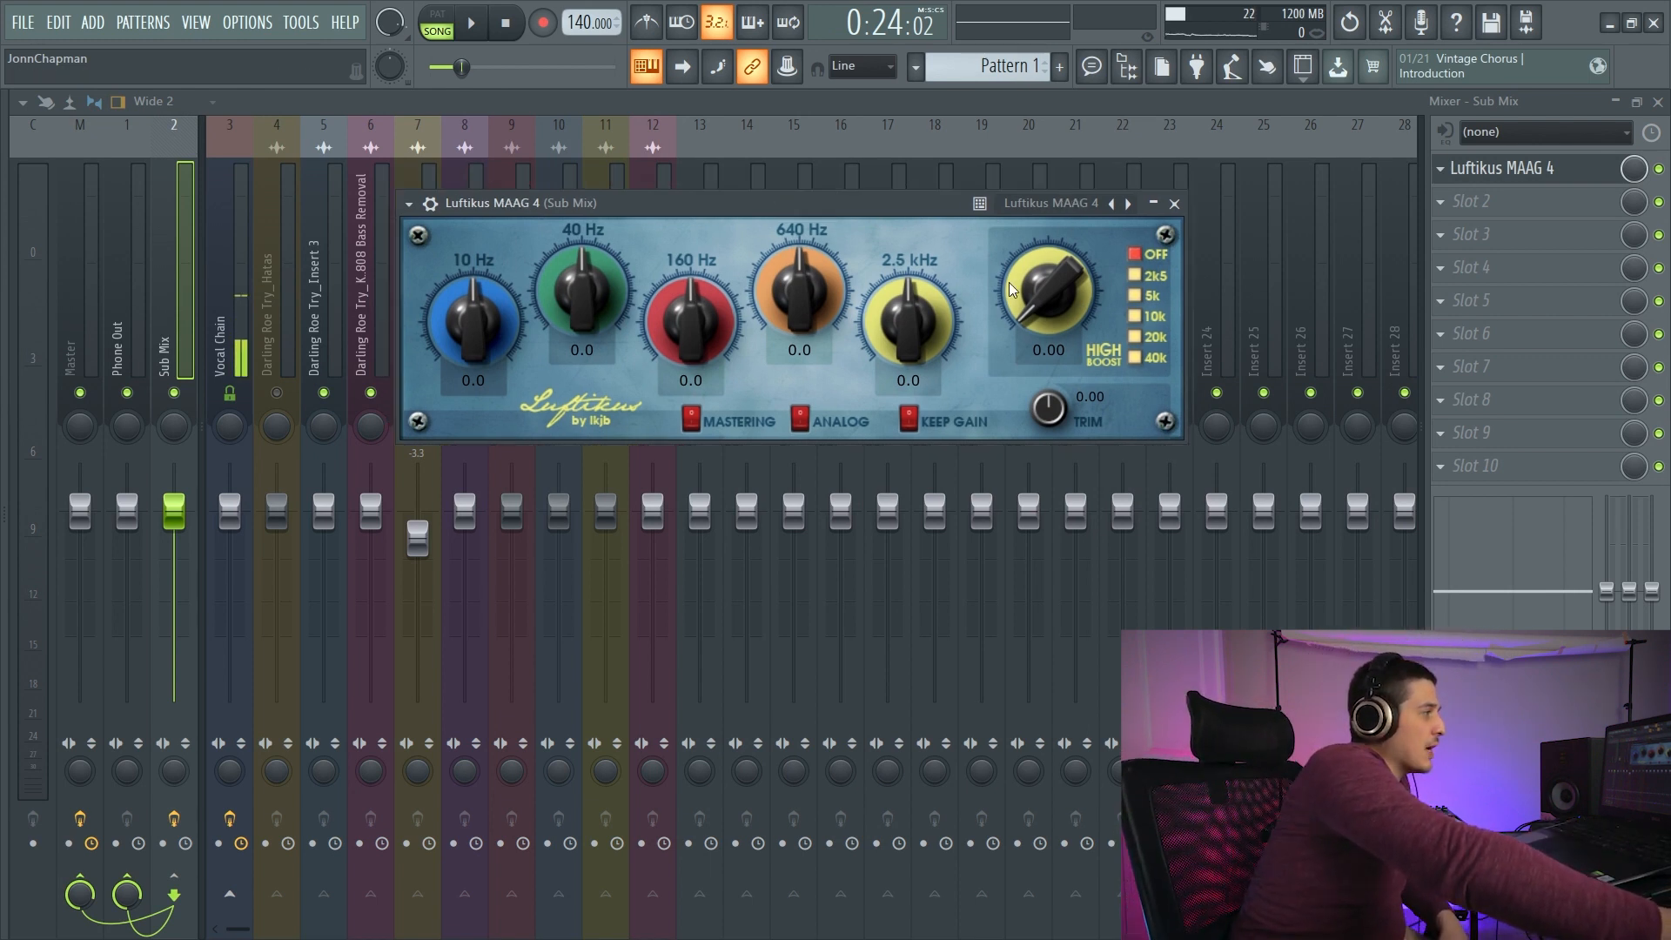
pyautogui.moveTo(1062, 296); pyautogui.dragTo(1072, 369)
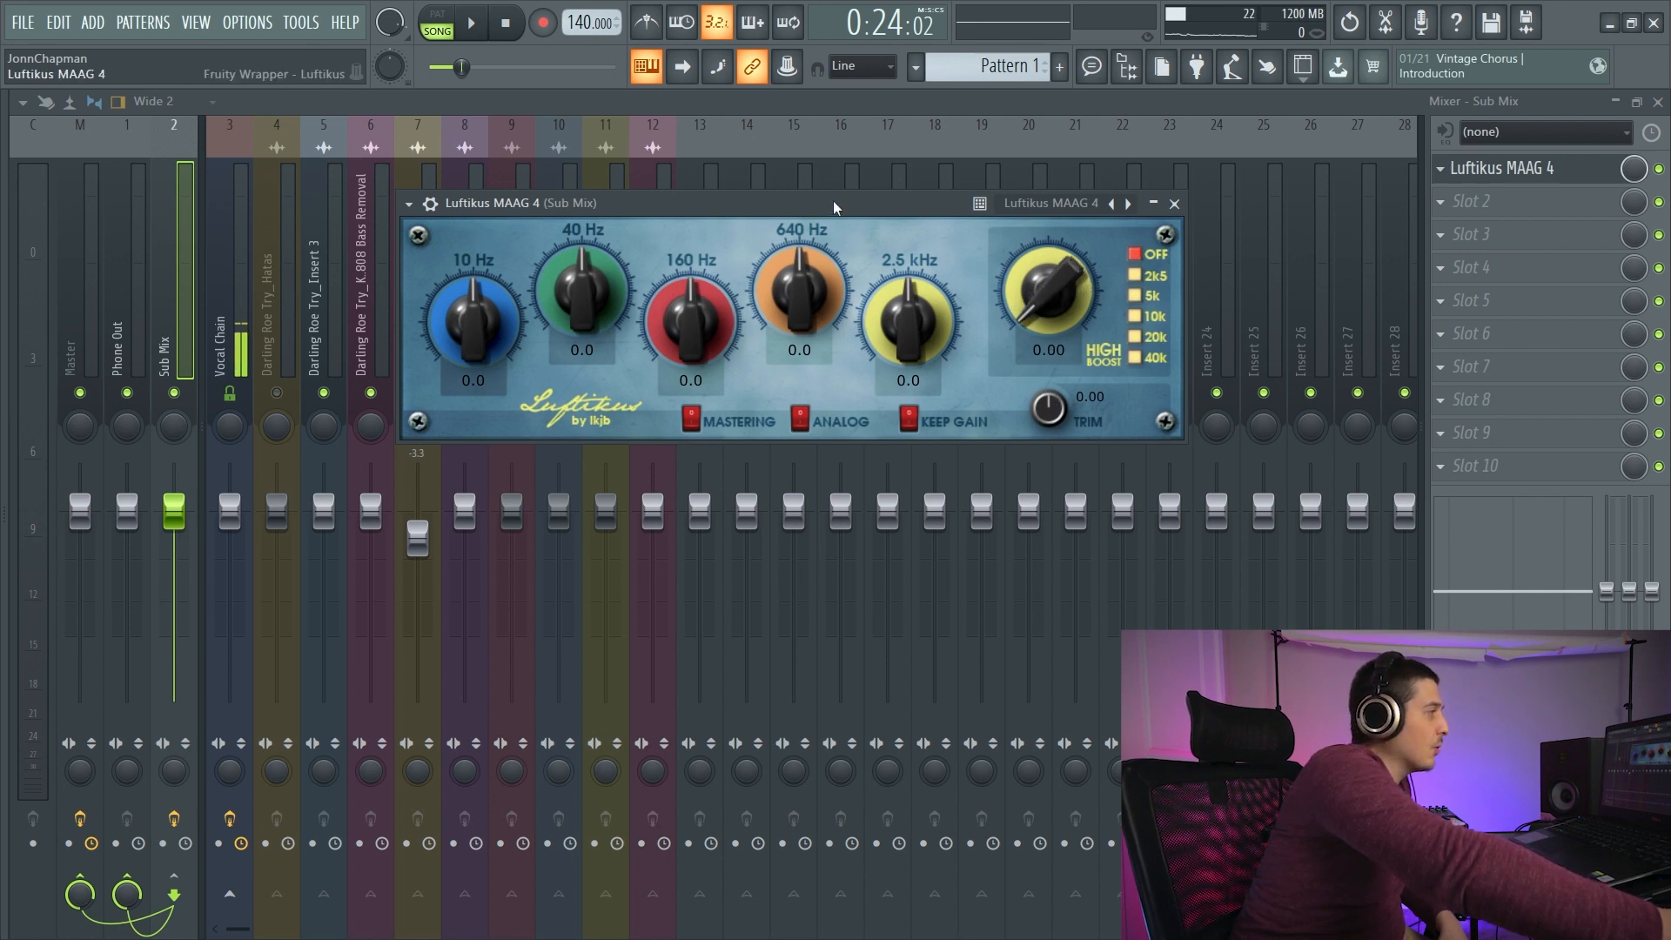
pyautogui.moveTo(833, 200); pyautogui.dragTo(812, 242)
pyautogui.moveTo(669, 353); pyautogui.dragTo(670, 342)
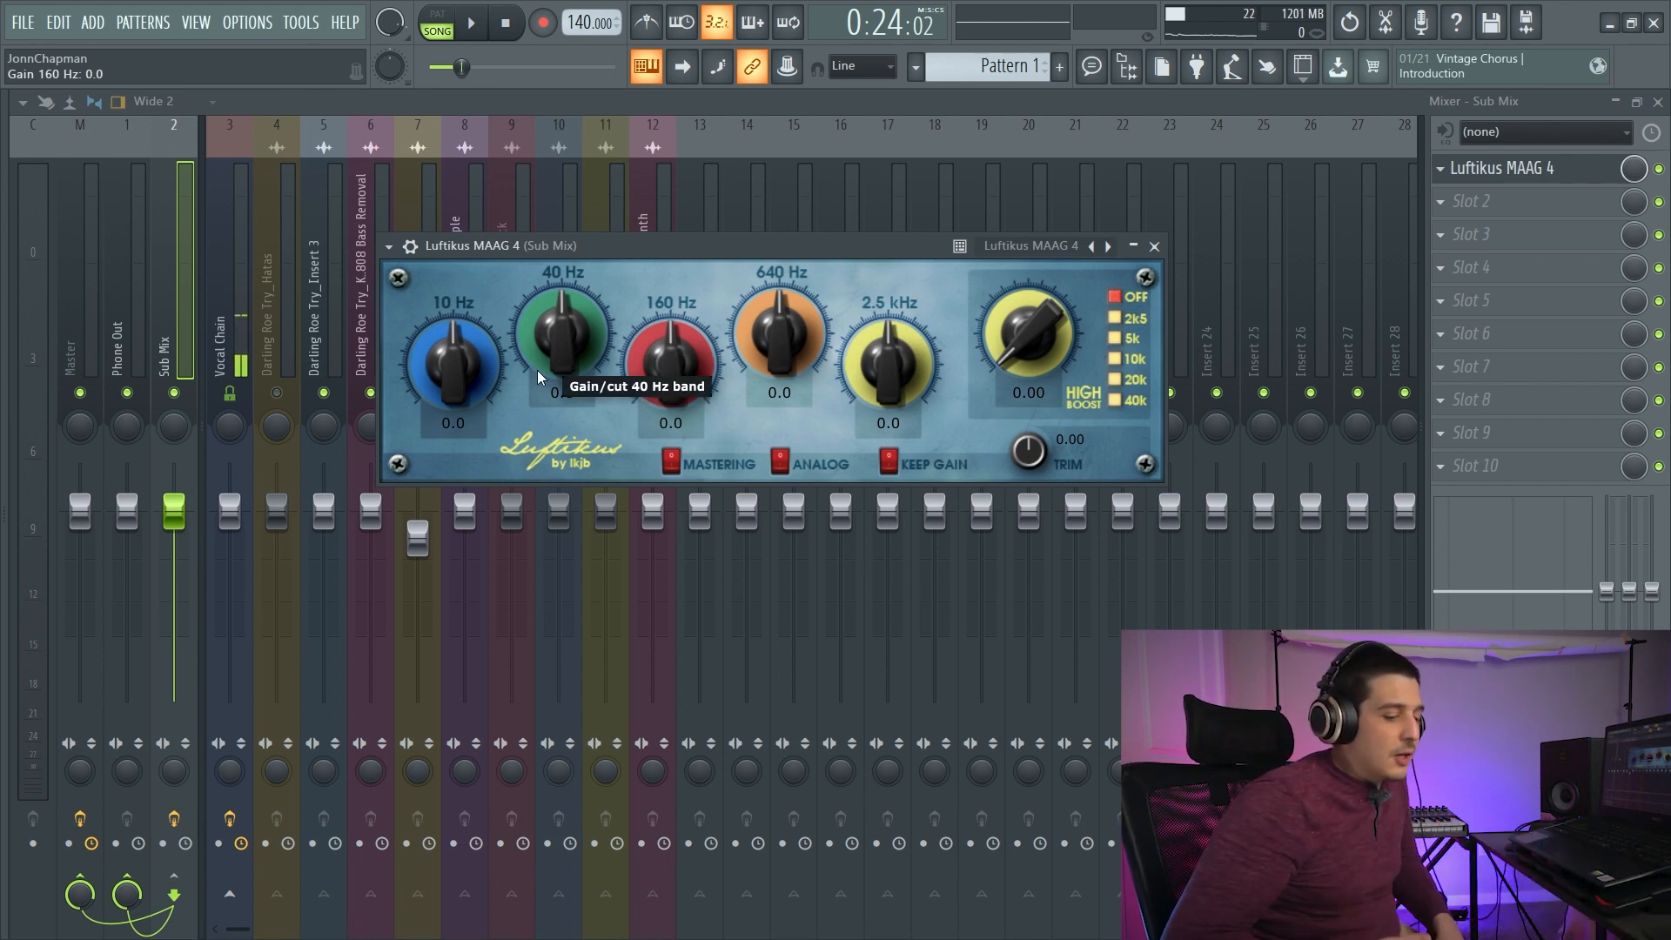
pyautogui.moveTo(924, 236); pyautogui.dragTo(920, 235)
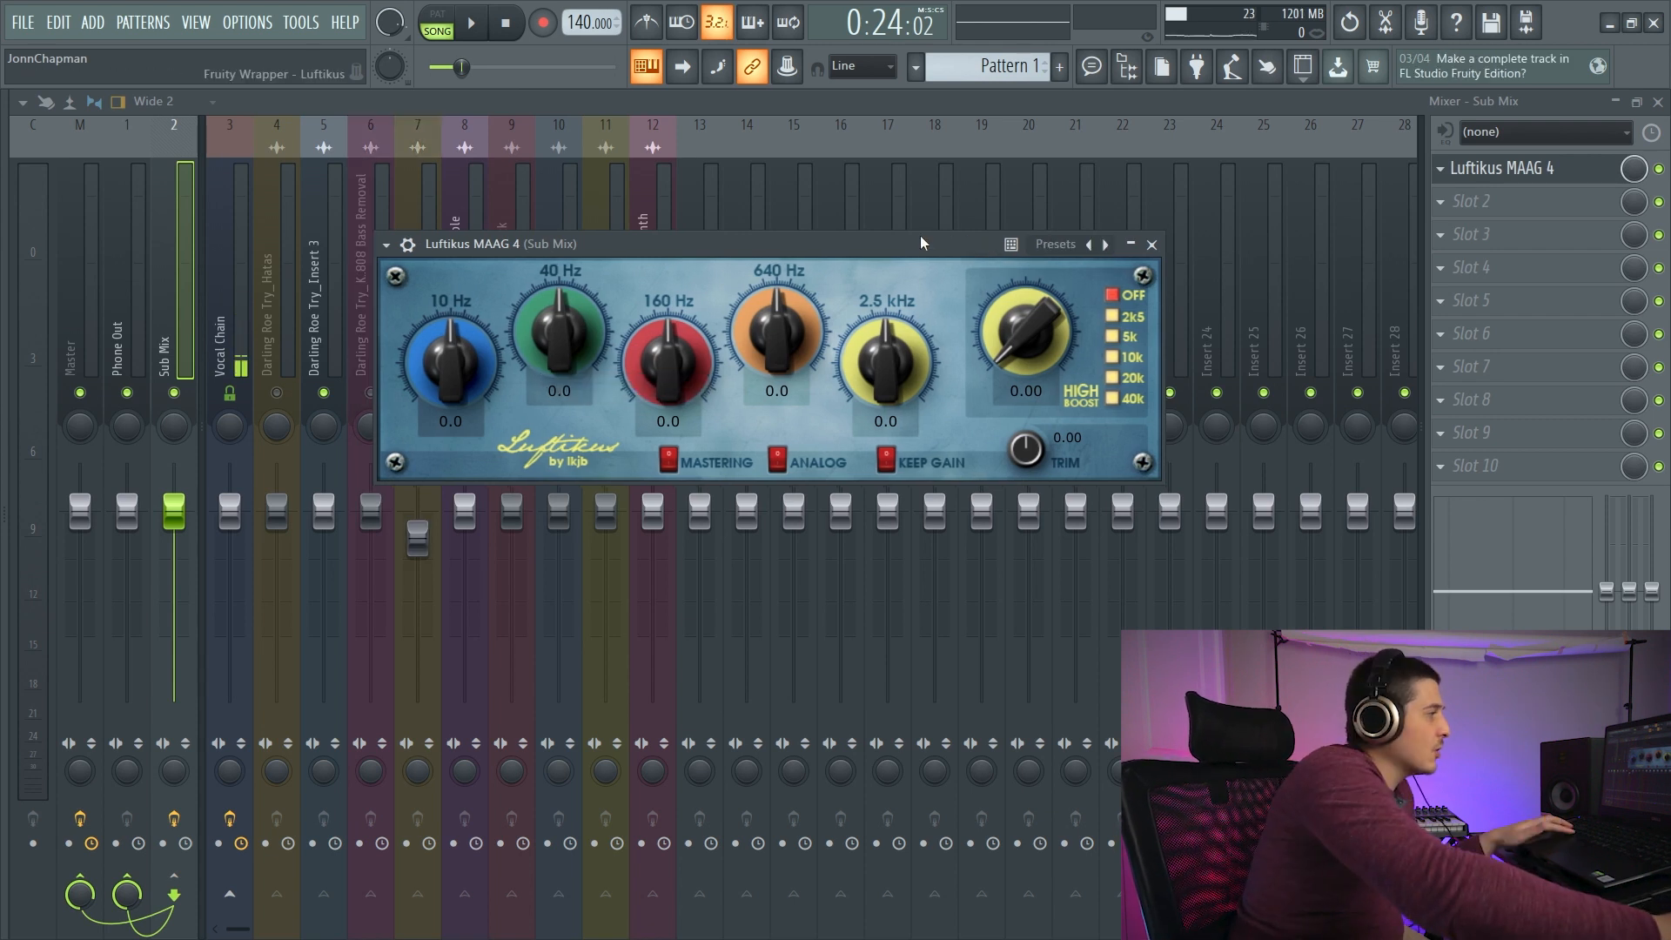
# - Try Luftikus's high boost during playback with a gain of 3.70 at 2k5 and 7.65 at 40k
pyautogui.press('space')
pyautogui.click(1113, 317)
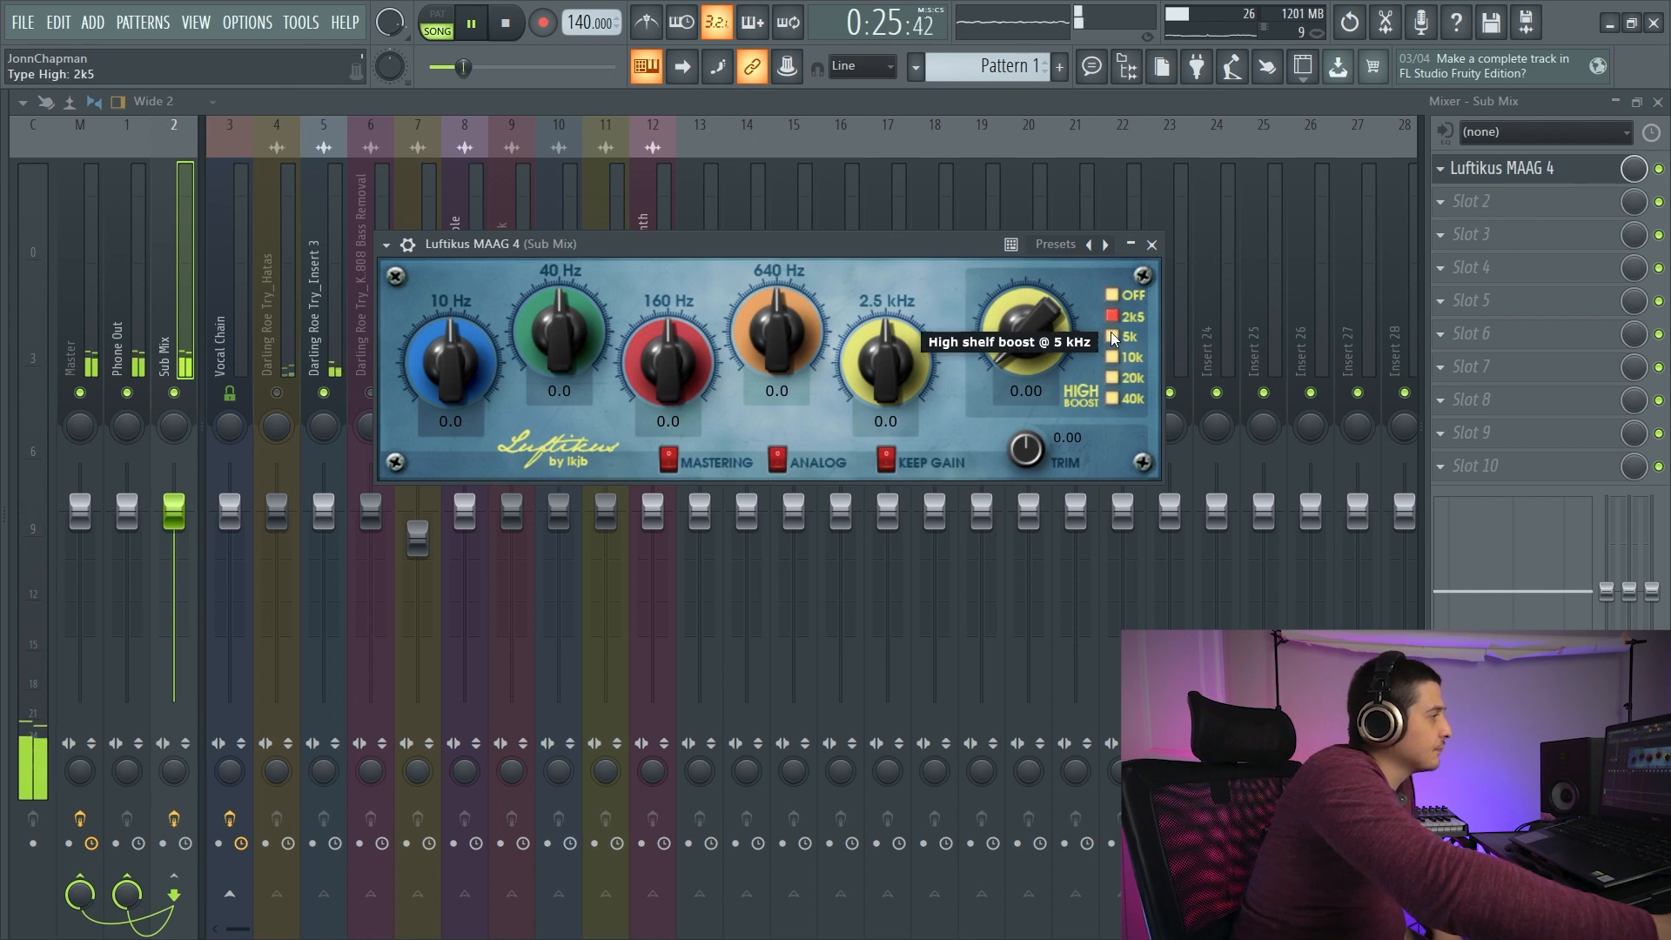
pyautogui.click(1112, 336)
pyautogui.moveTo(1024, 344); pyautogui.dragTo(1025, 240)
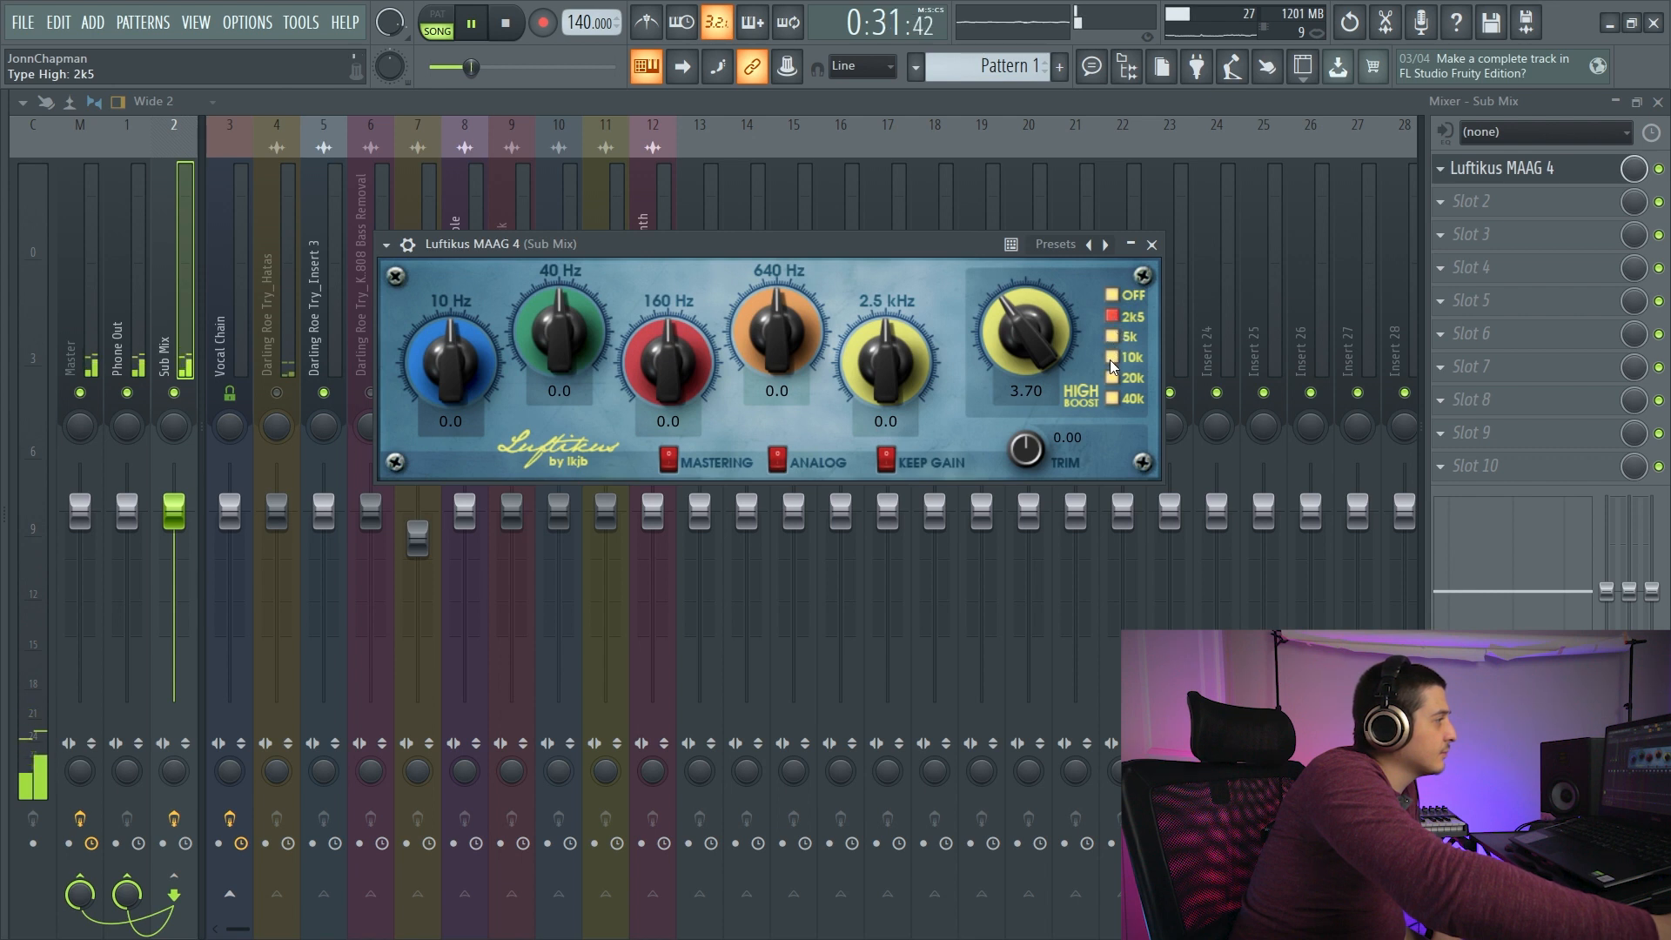
pyautogui.click(1113, 398)
pyautogui.moveTo(1015, 335); pyautogui.dragTo(1013, 245)
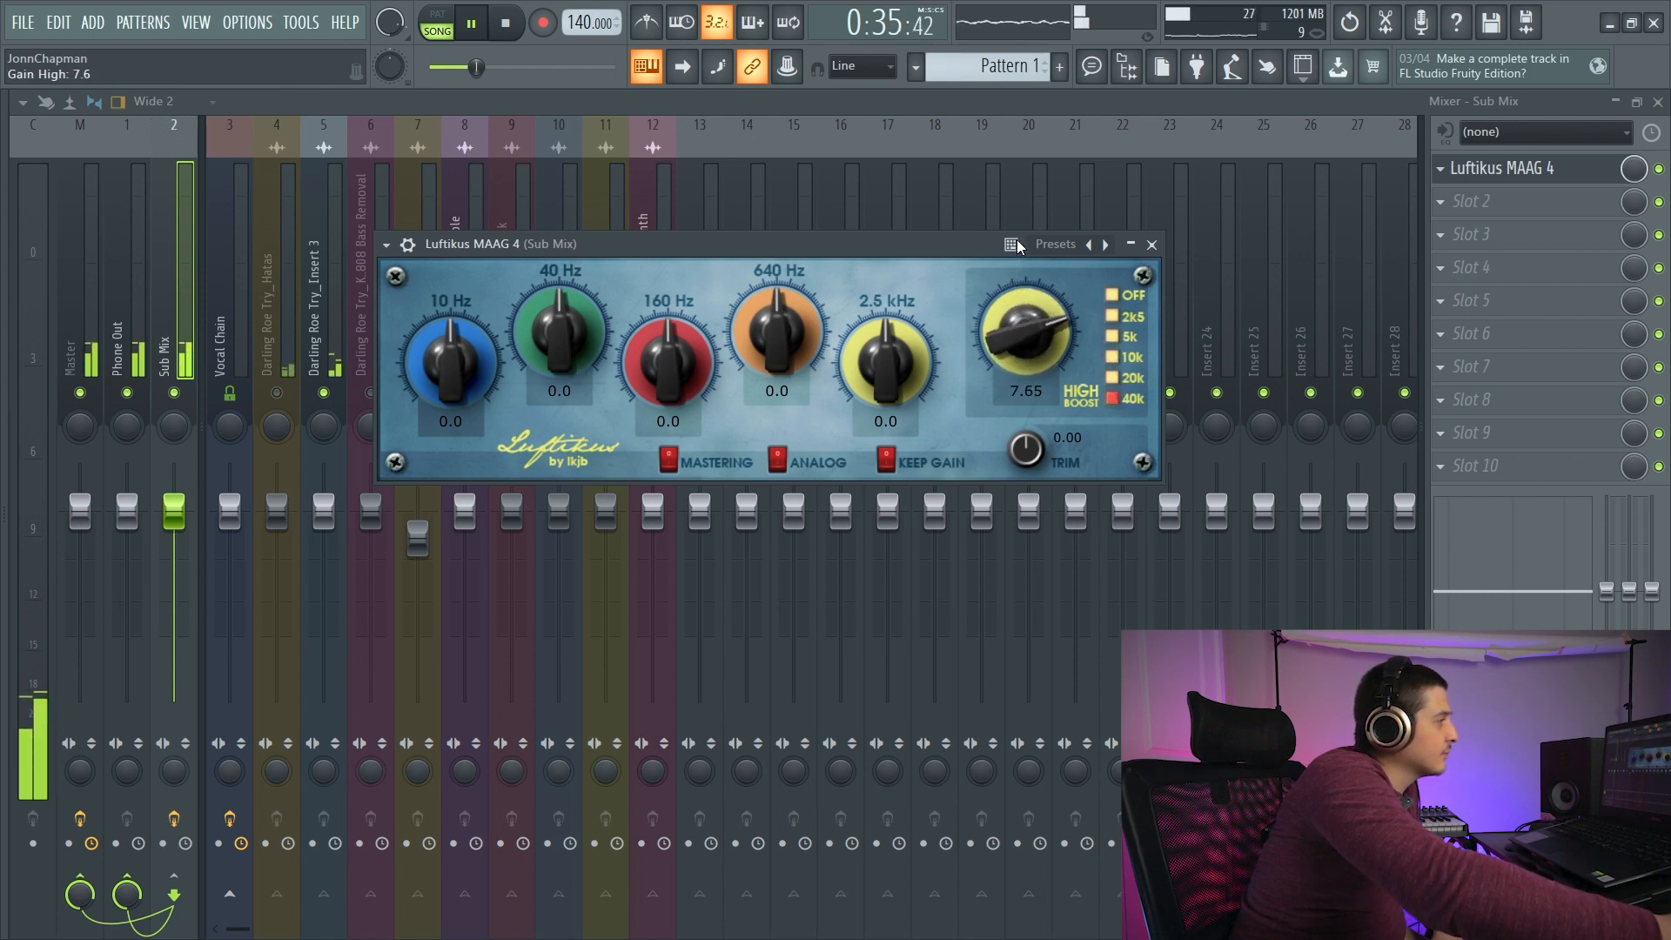
# - Audition the high boost at 20k, 10k, 5k and 40k, switch it off and reset its gain to 0.00 with playback stopped
pyautogui.click(1116, 376)
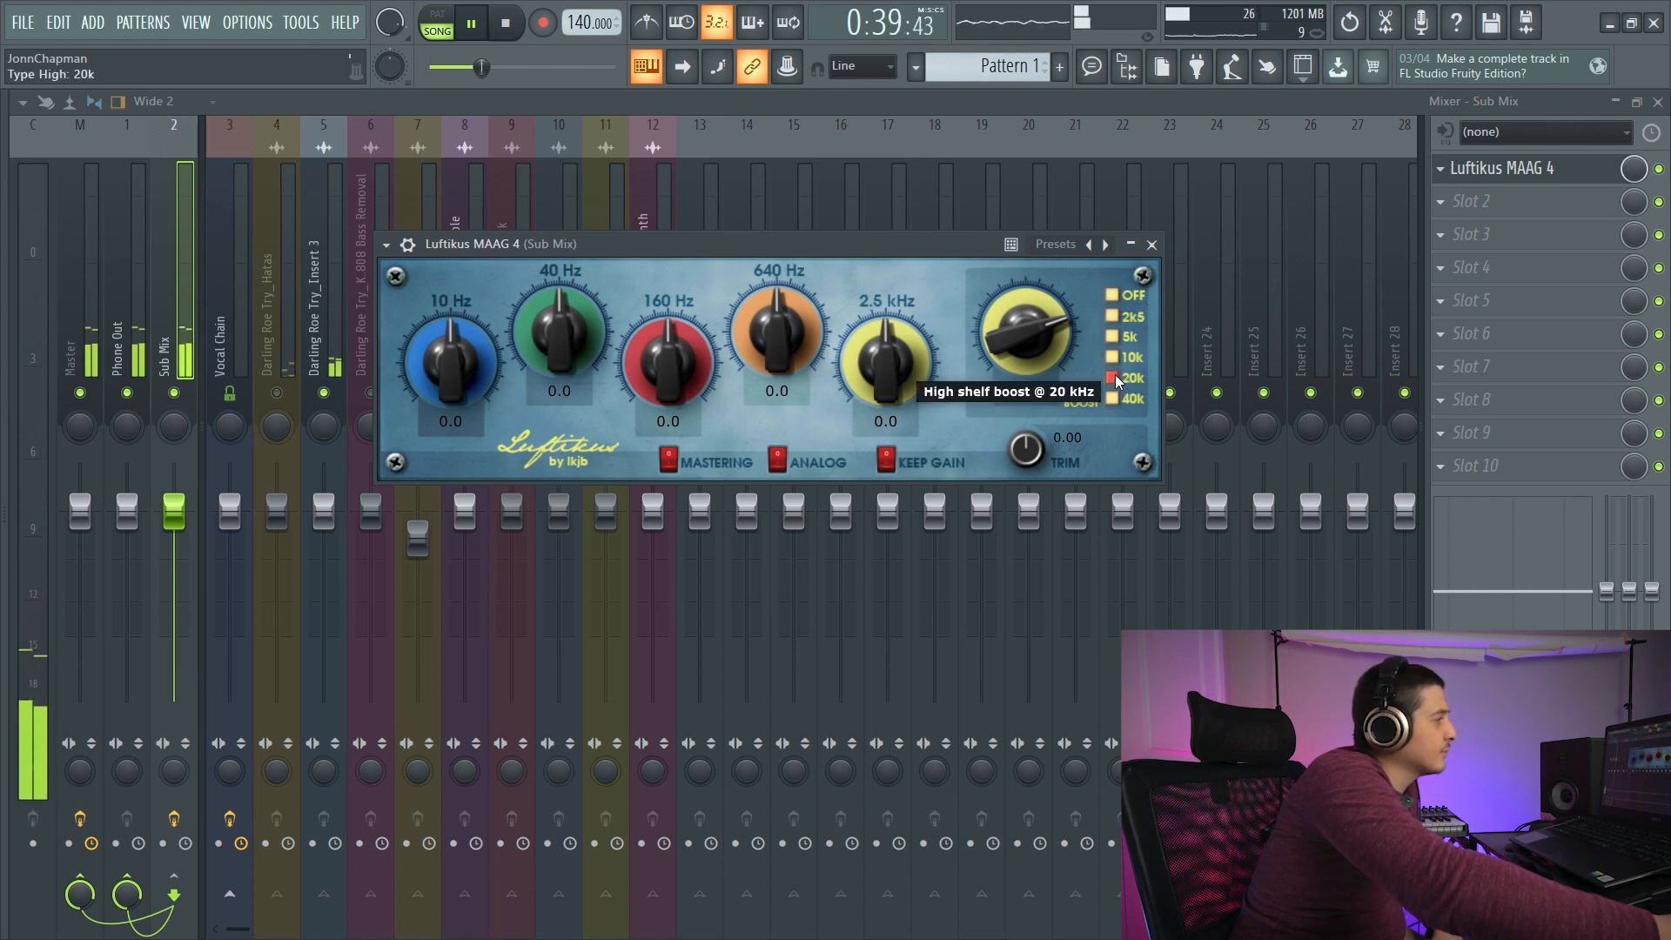
pyautogui.click(1114, 353)
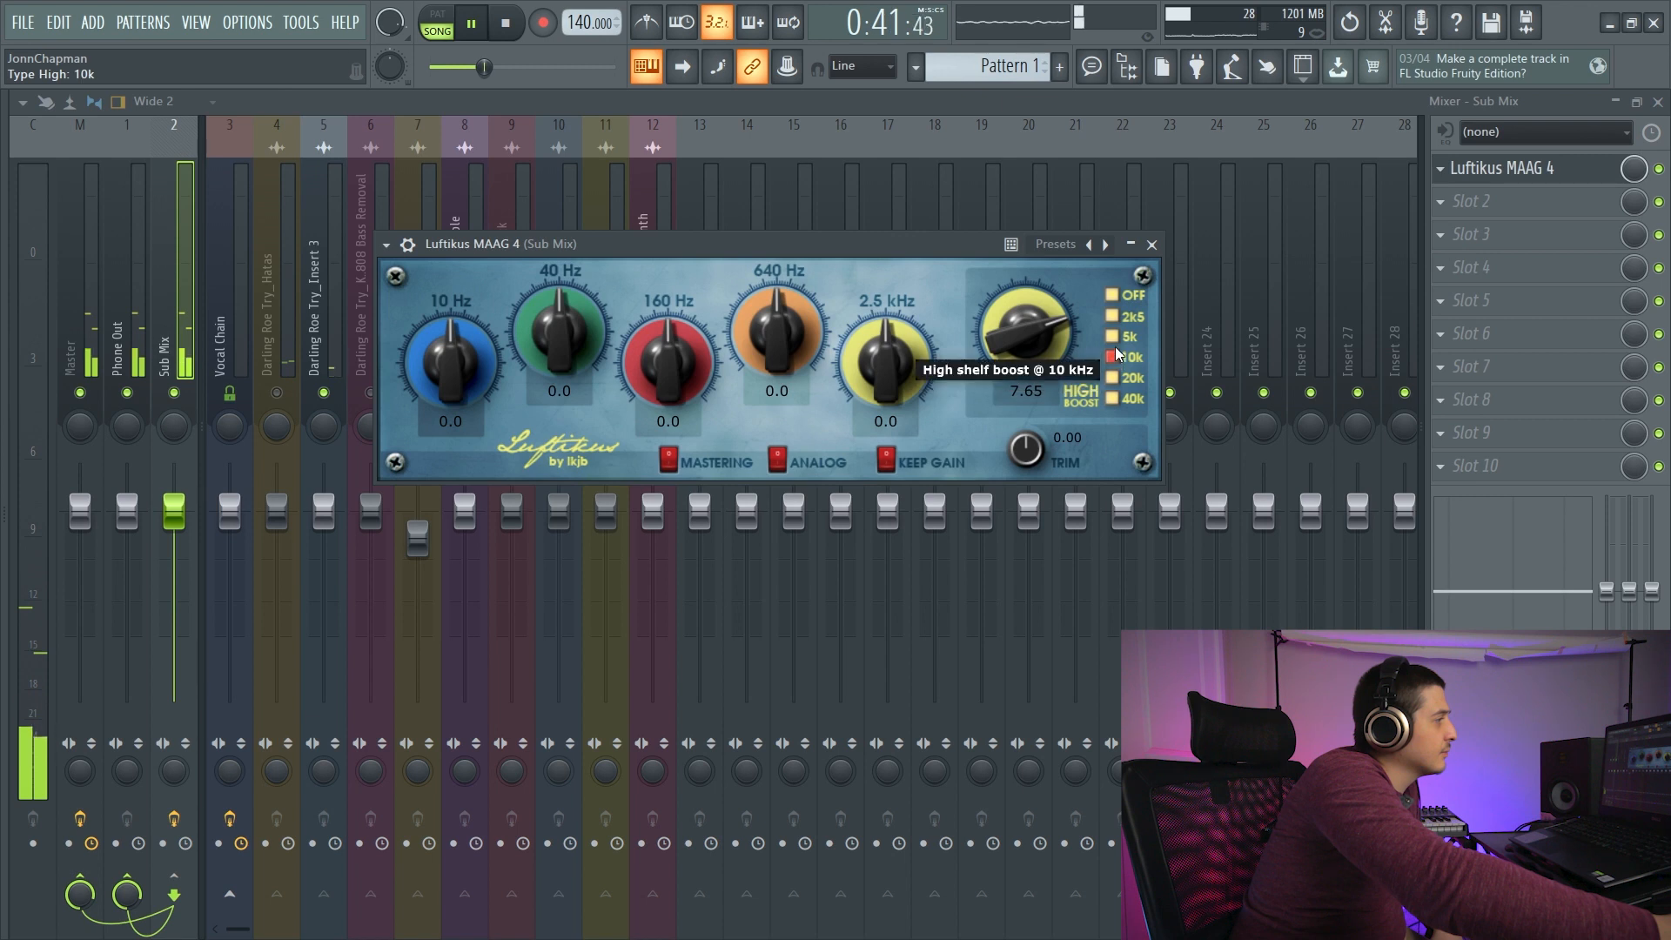
pyautogui.click(1114, 338)
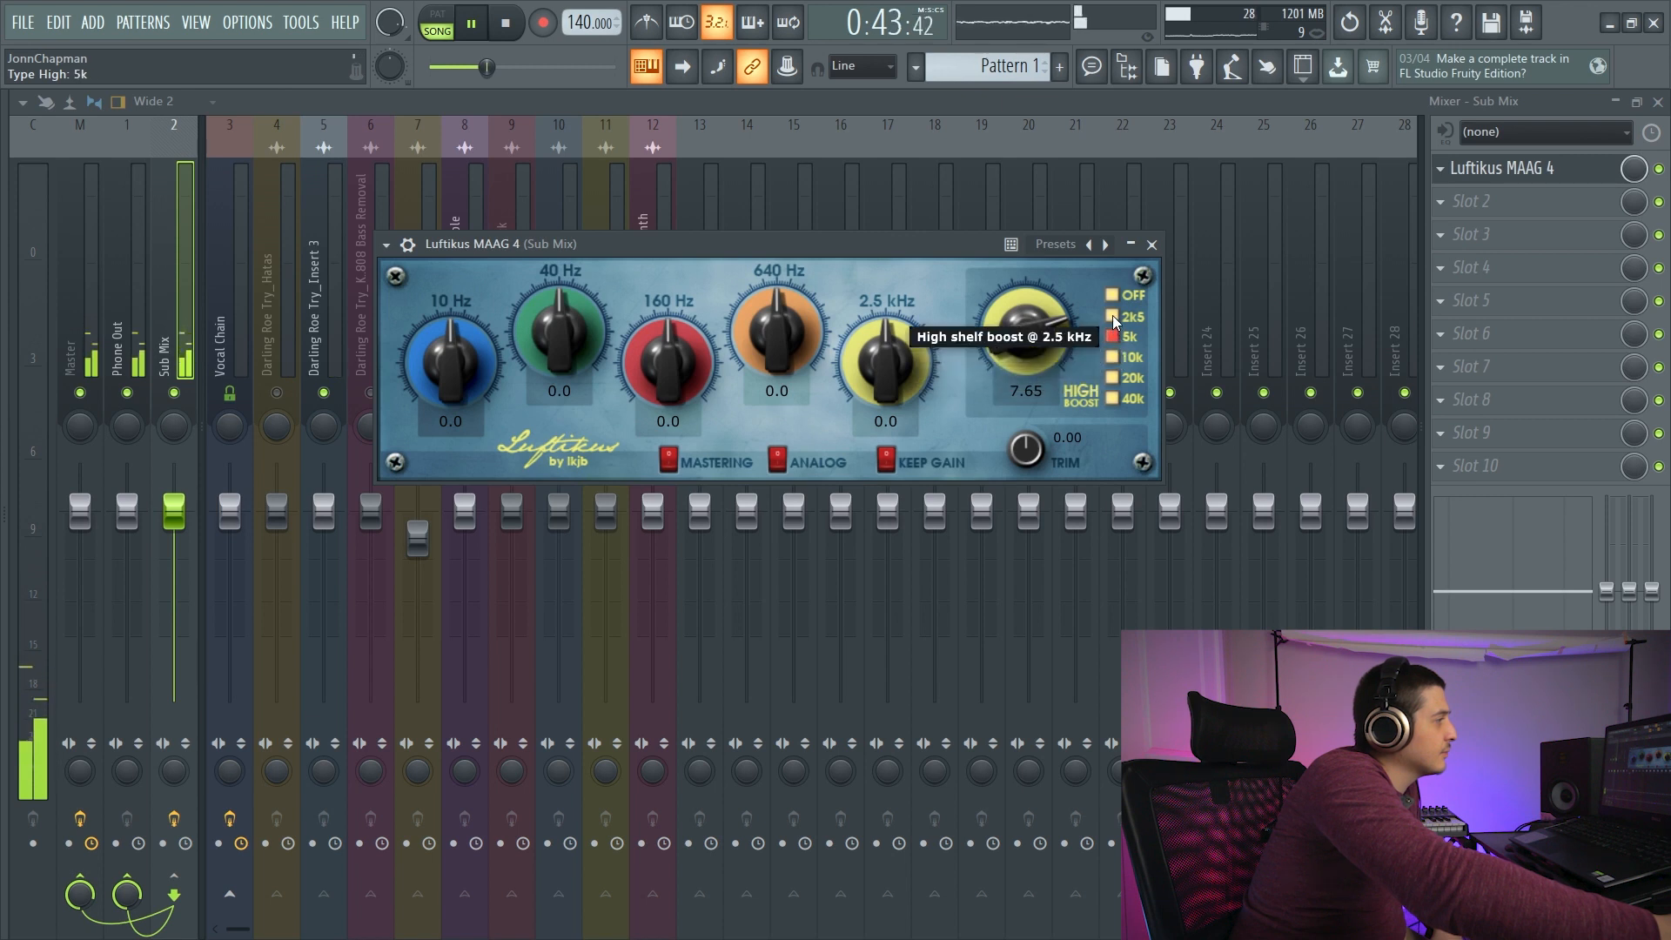
pyautogui.click(1113, 398)
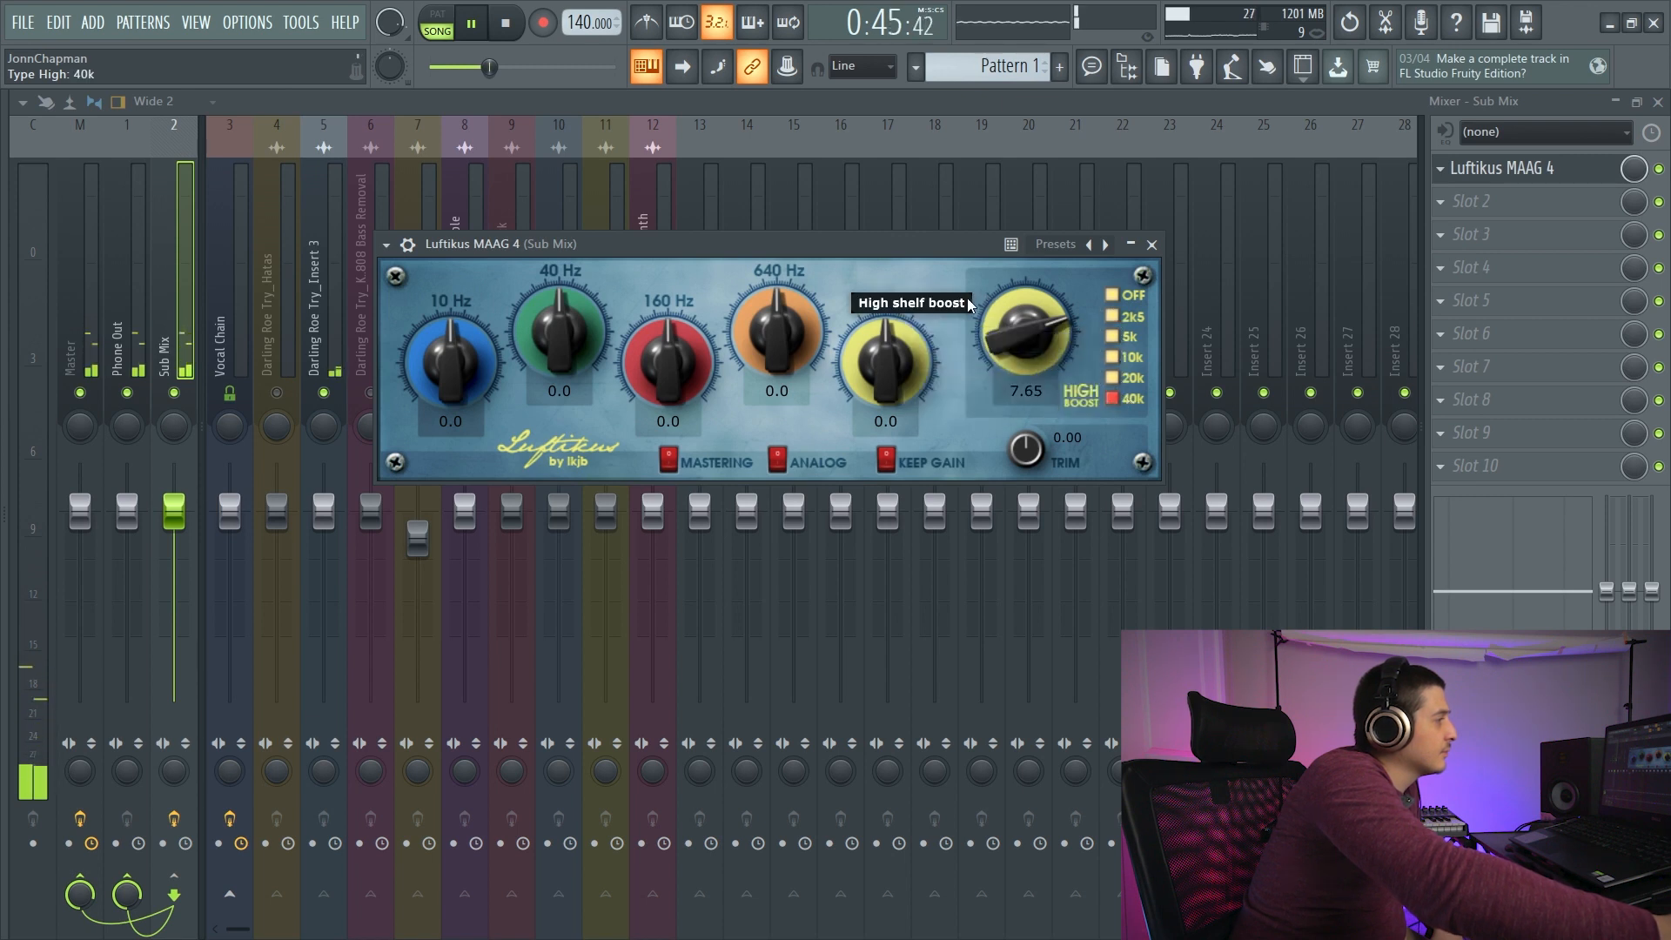
pyautogui.click(1113, 295)
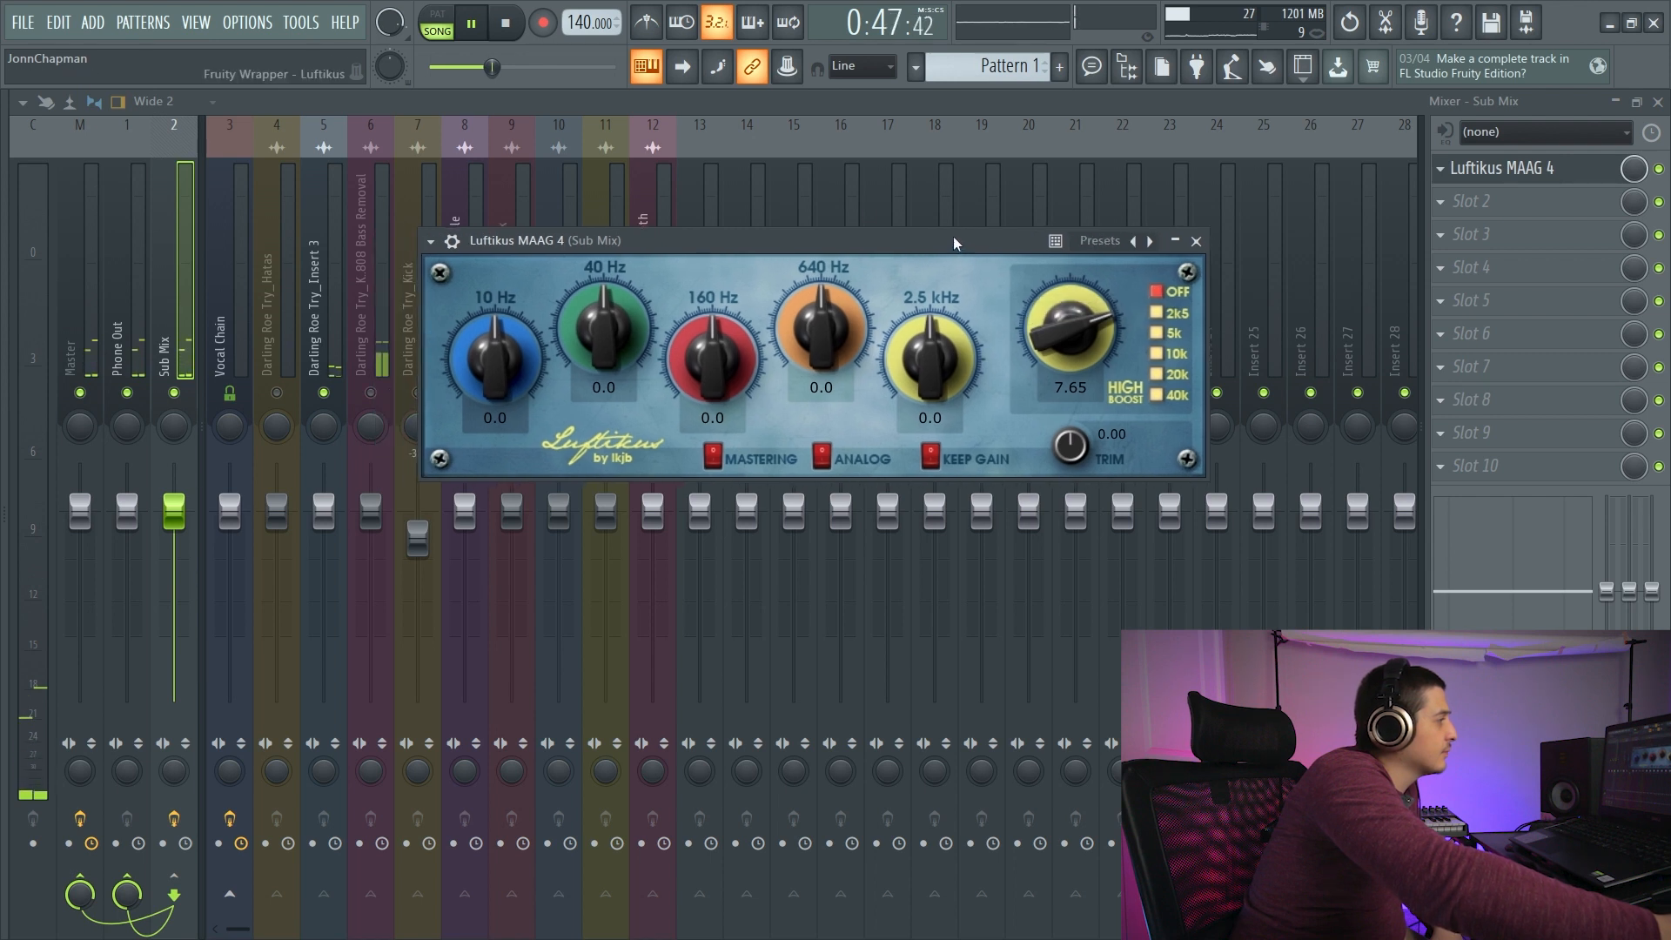
pyautogui.press('space')
pyautogui.doubleClick(1093, 315)
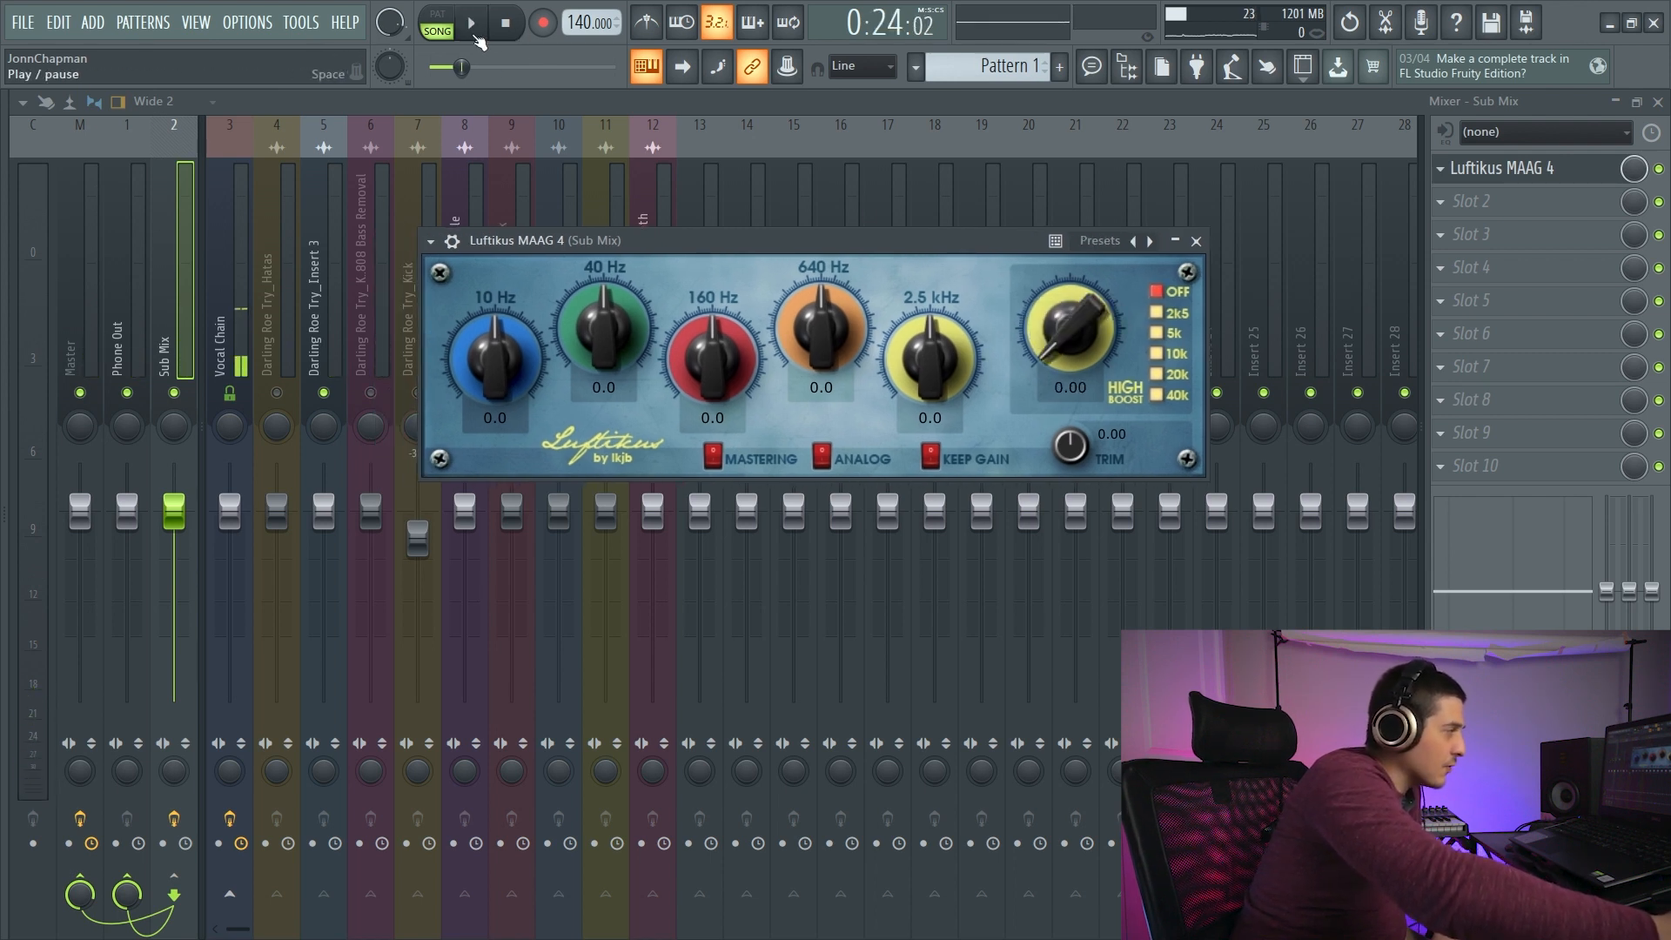
# - Set Luftikus's band gains during playback to -10.0 at 10 Hz, -1.3 at 160 Hz, 0.5 at 640 Hz and 0.6 at 2.5 kHz
pyautogui.click(474, 28)
pyautogui.moveTo(495, 353); pyautogui.dragTo(495, 388)
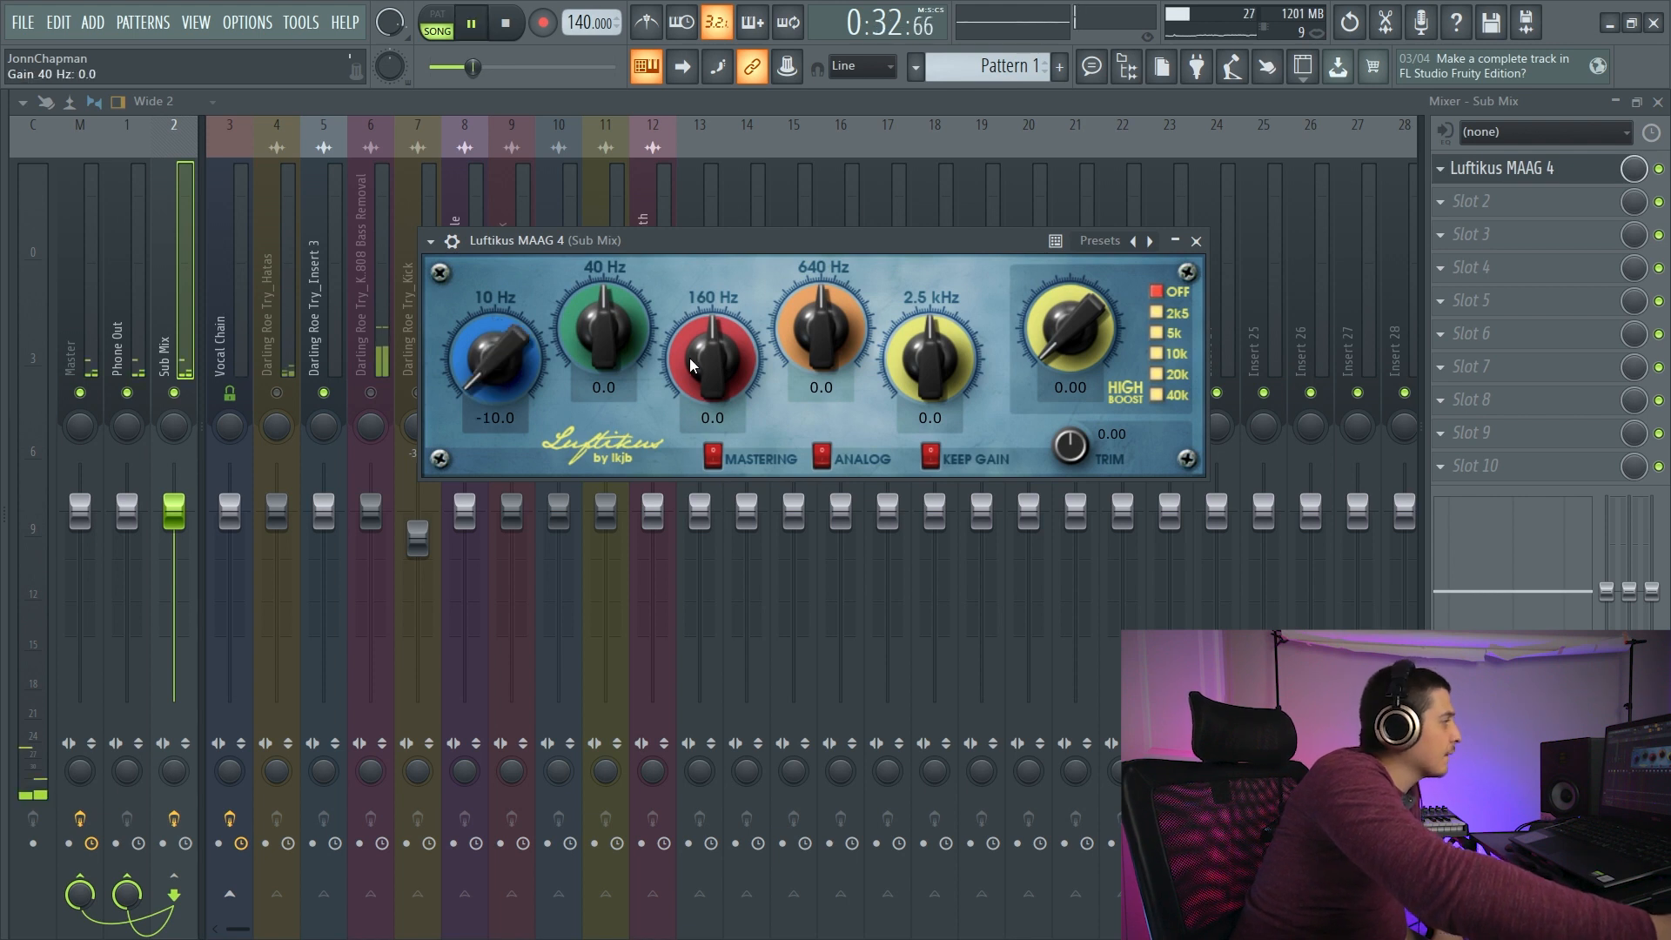
pyautogui.moveTo(712, 368); pyautogui.dragTo(711, 348)
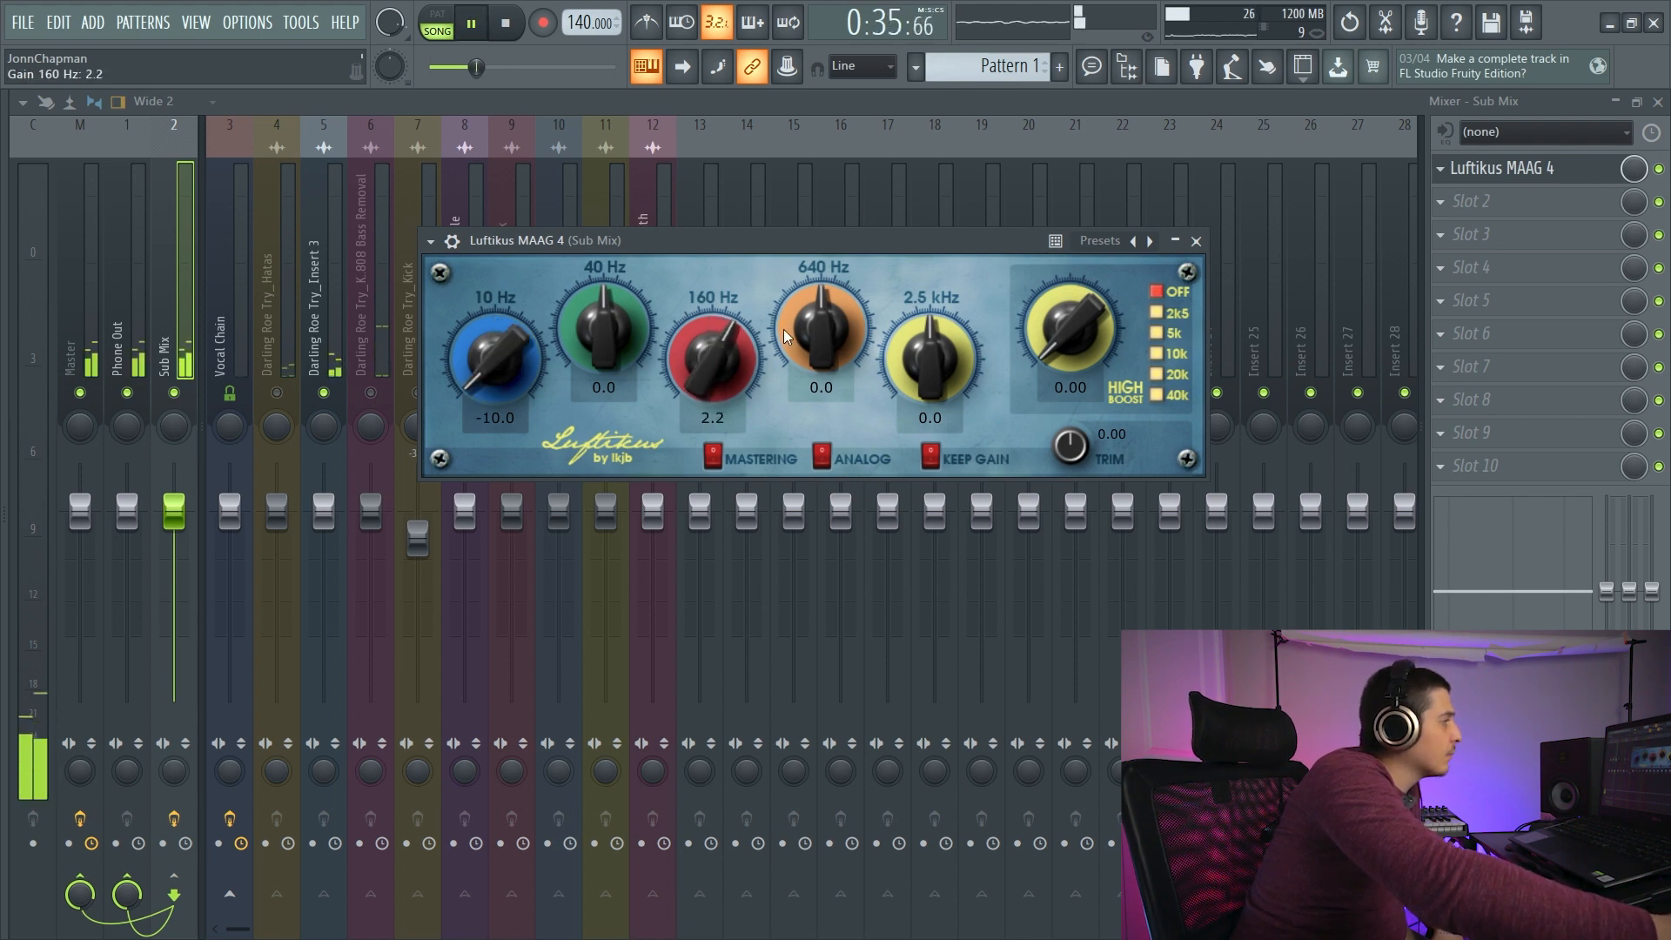
pyautogui.moveTo(829, 332); pyautogui.dragTo(831, 318)
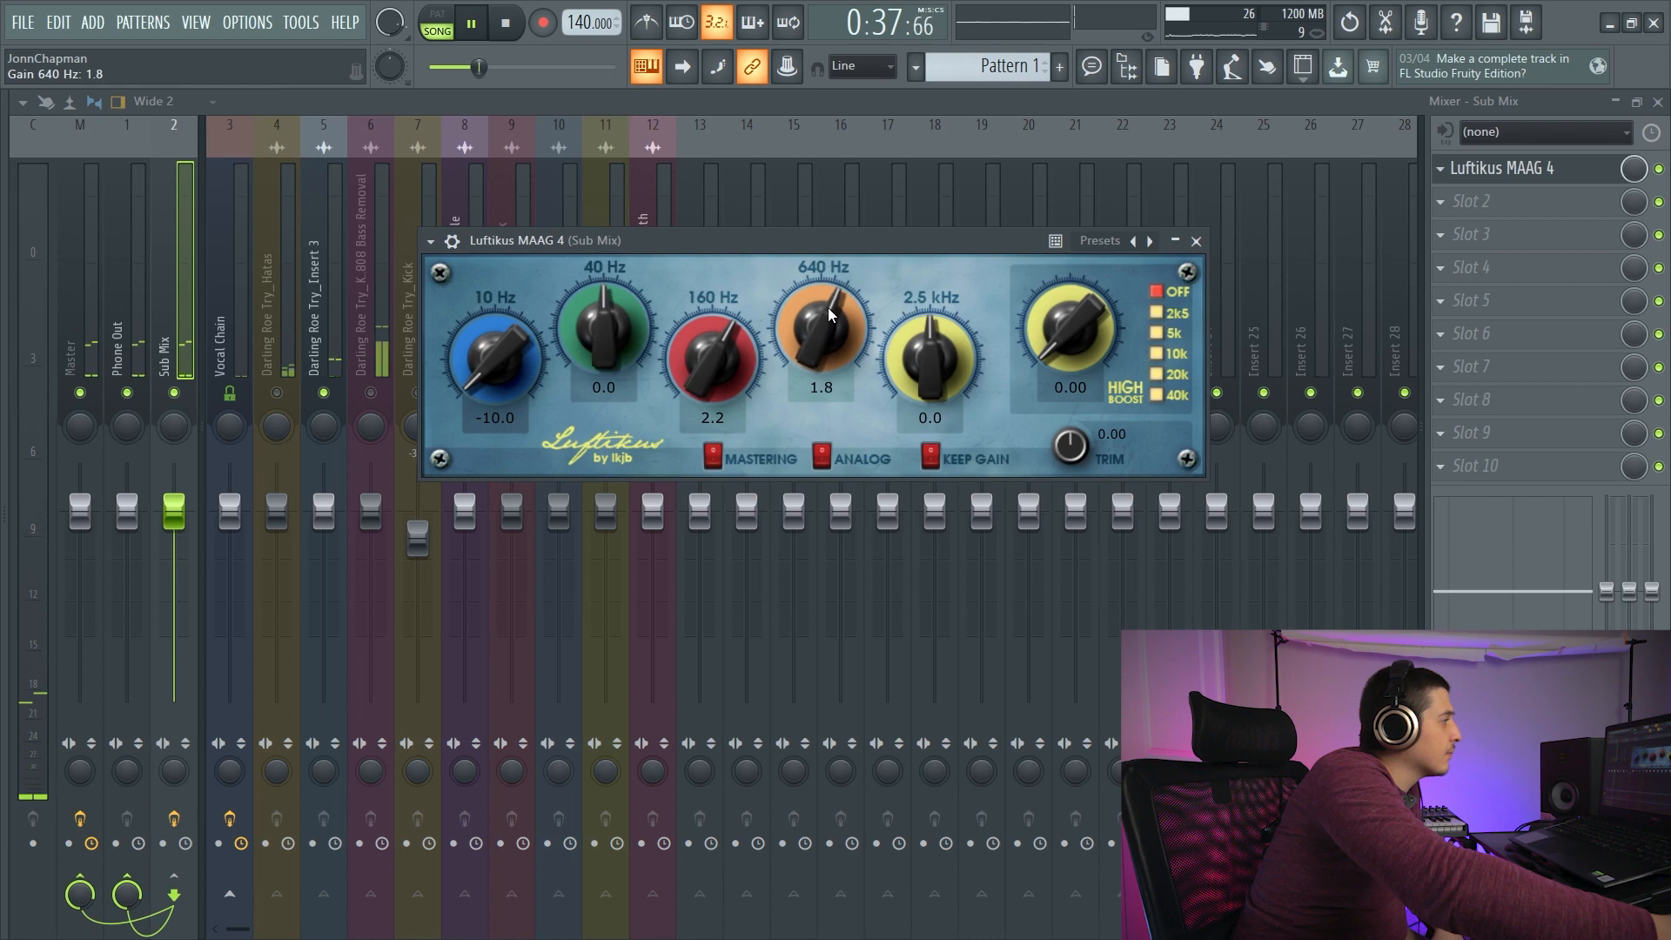
pyautogui.moveTo(718, 351); pyautogui.dragTo(729, 394)
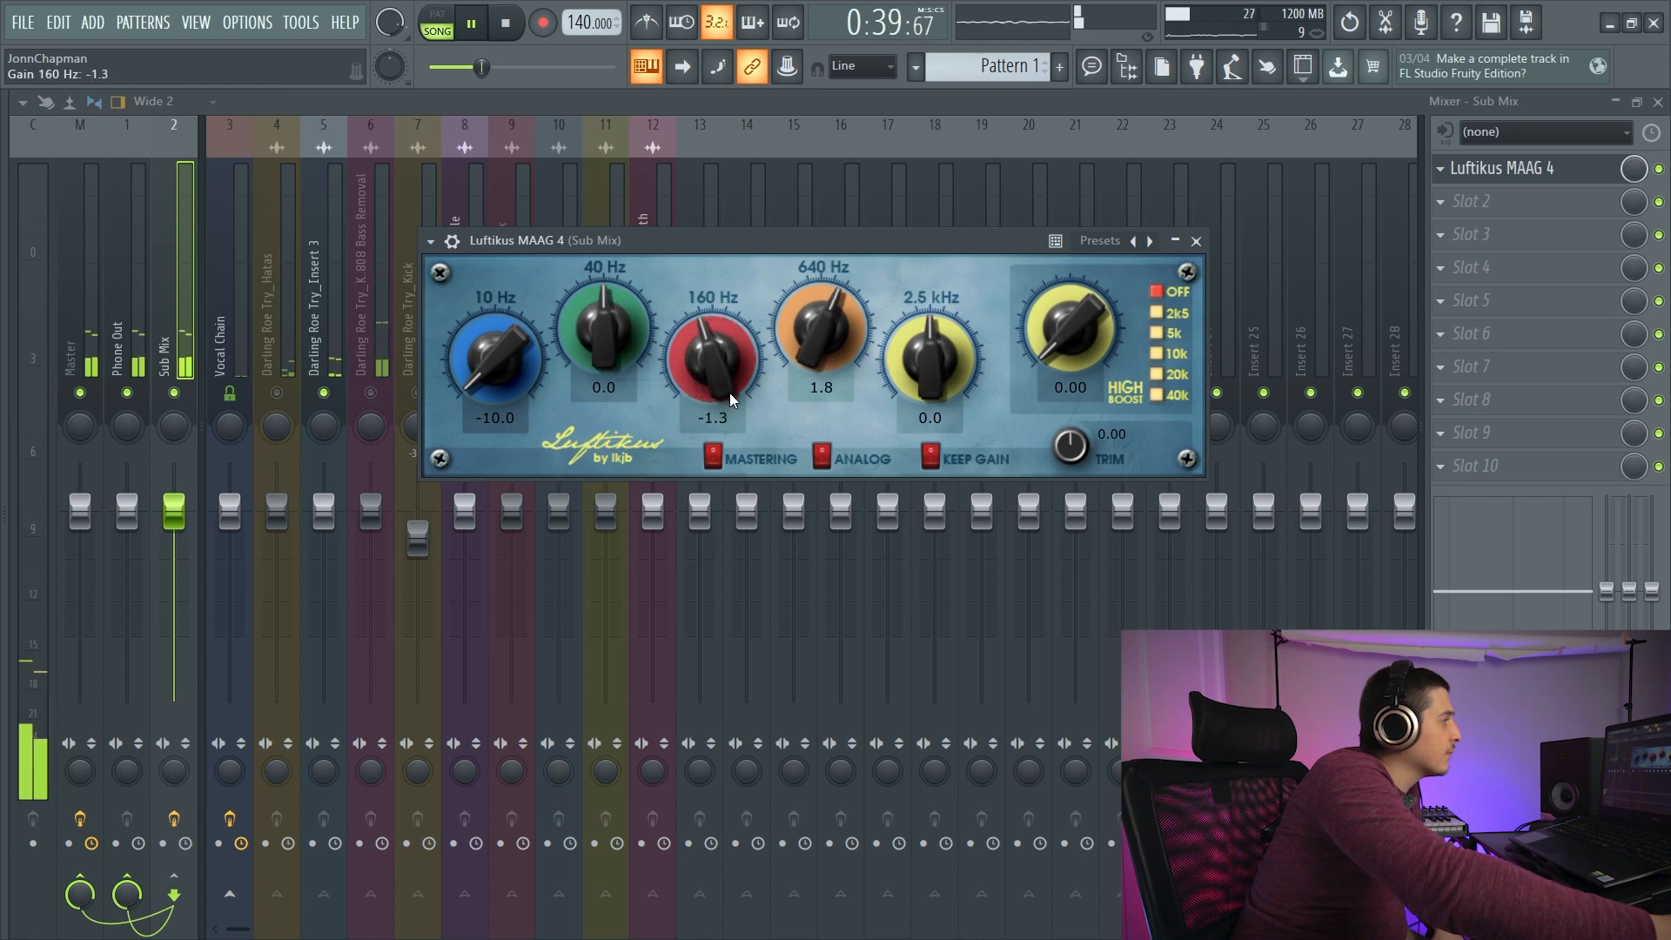
pyautogui.moveTo(823, 339); pyautogui.dragTo(937, 352)
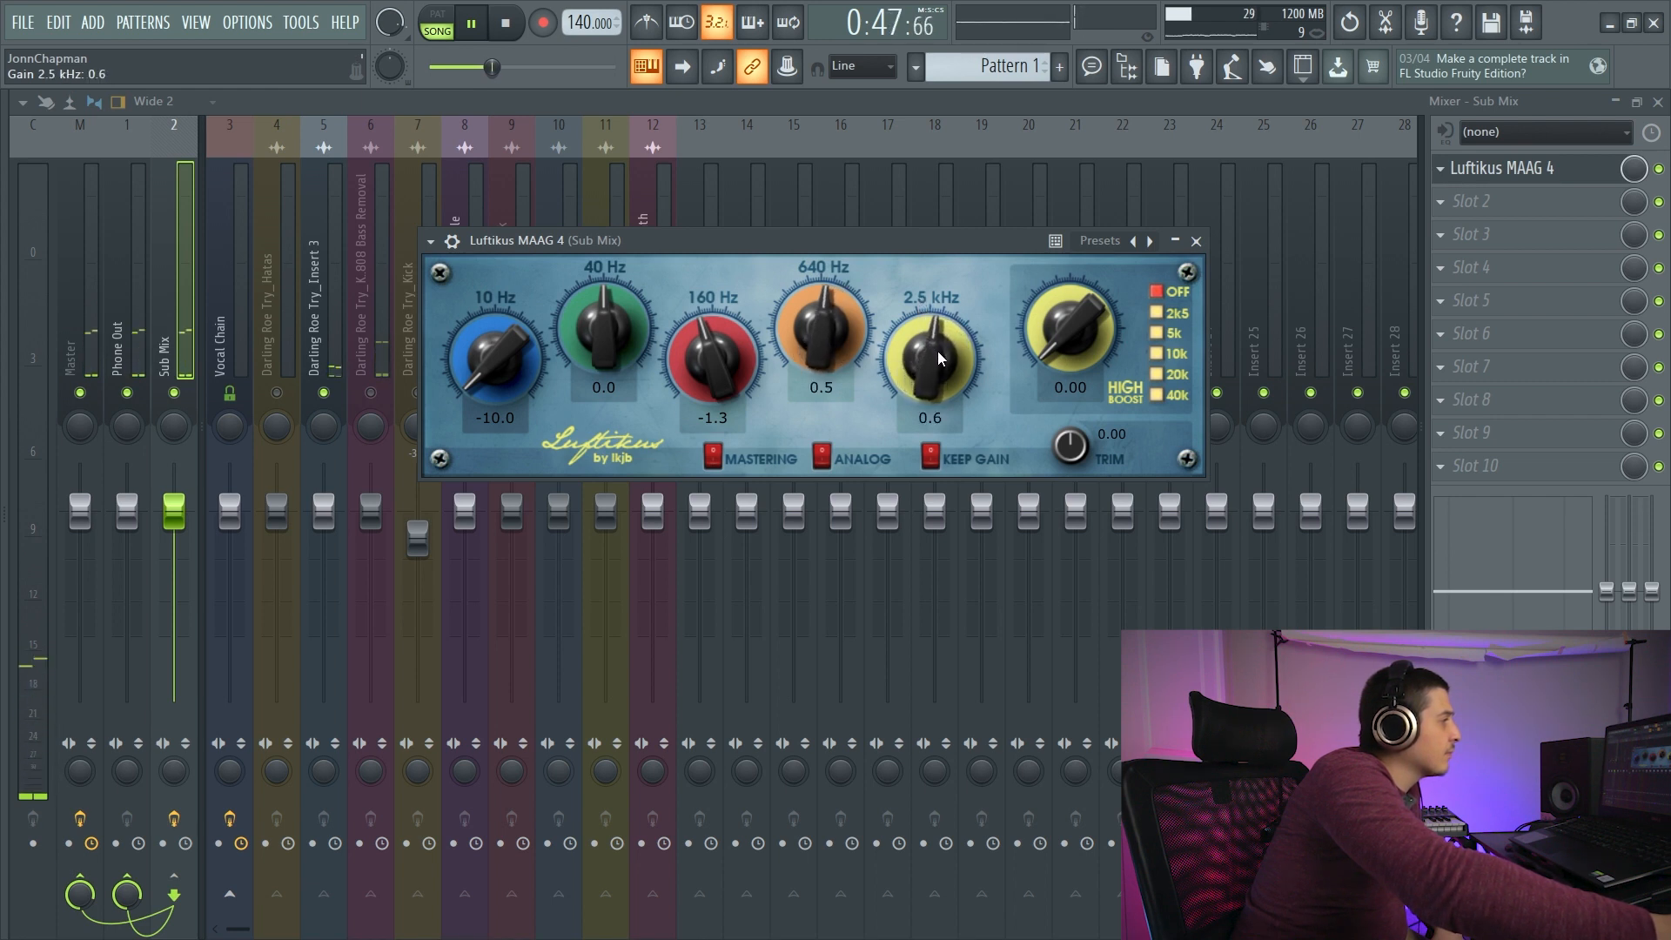
# - Stop playback and enable Luftikus's Mastering, Analog and Keep Gain options
pyautogui.click(824, 458)
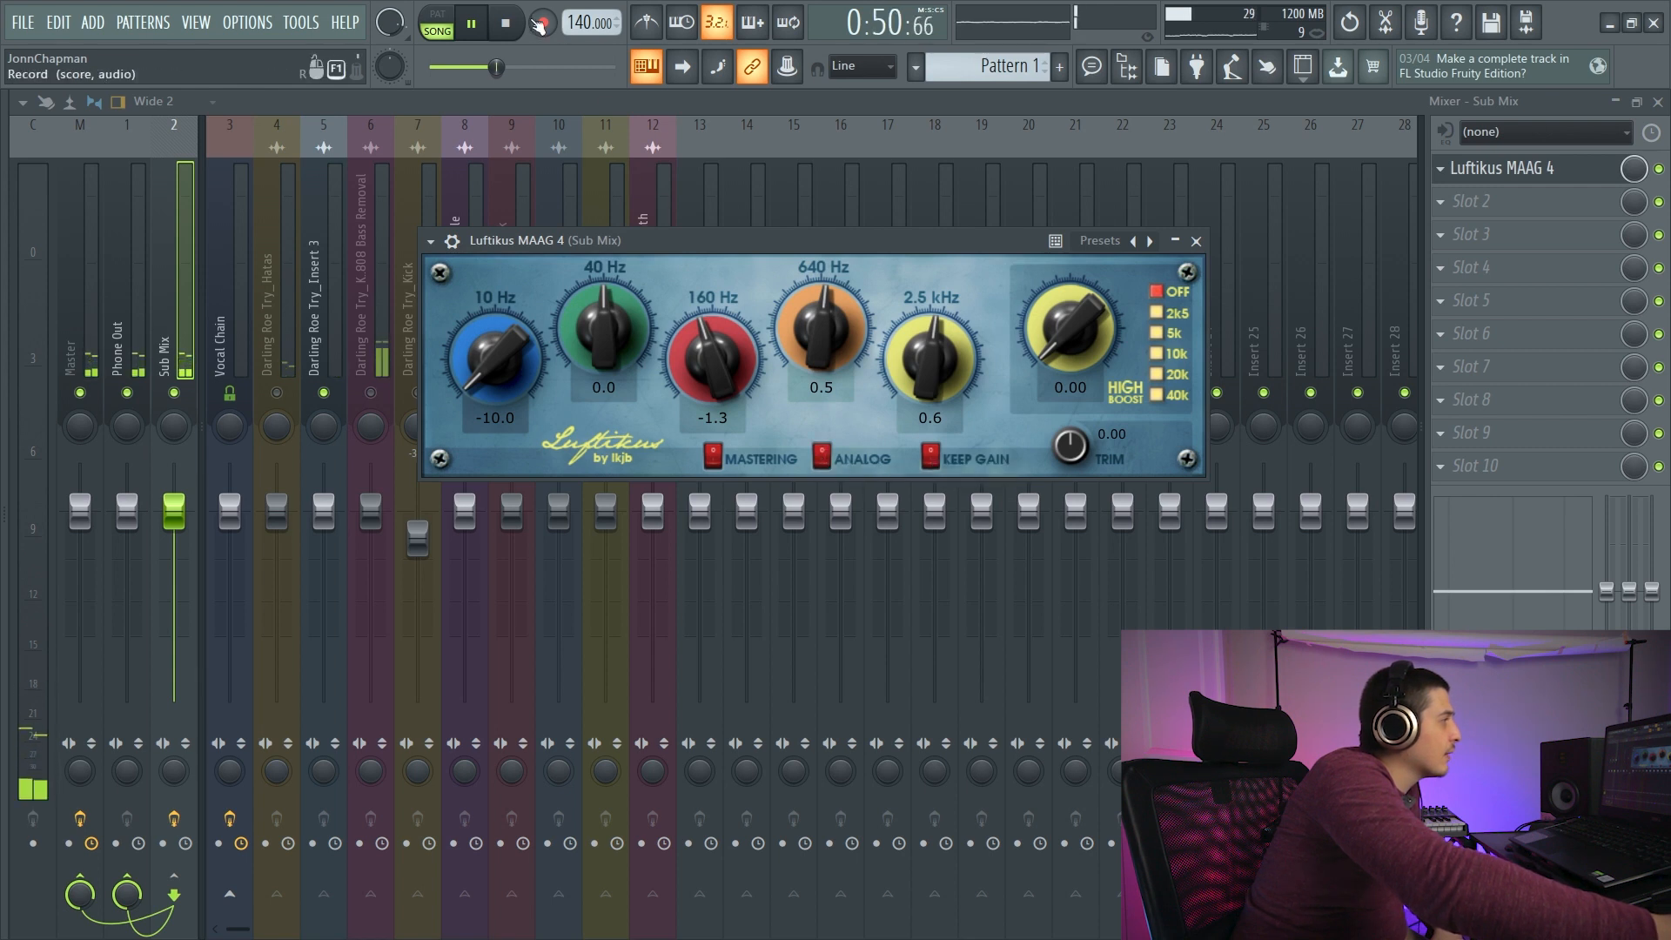
pyautogui.press('space')
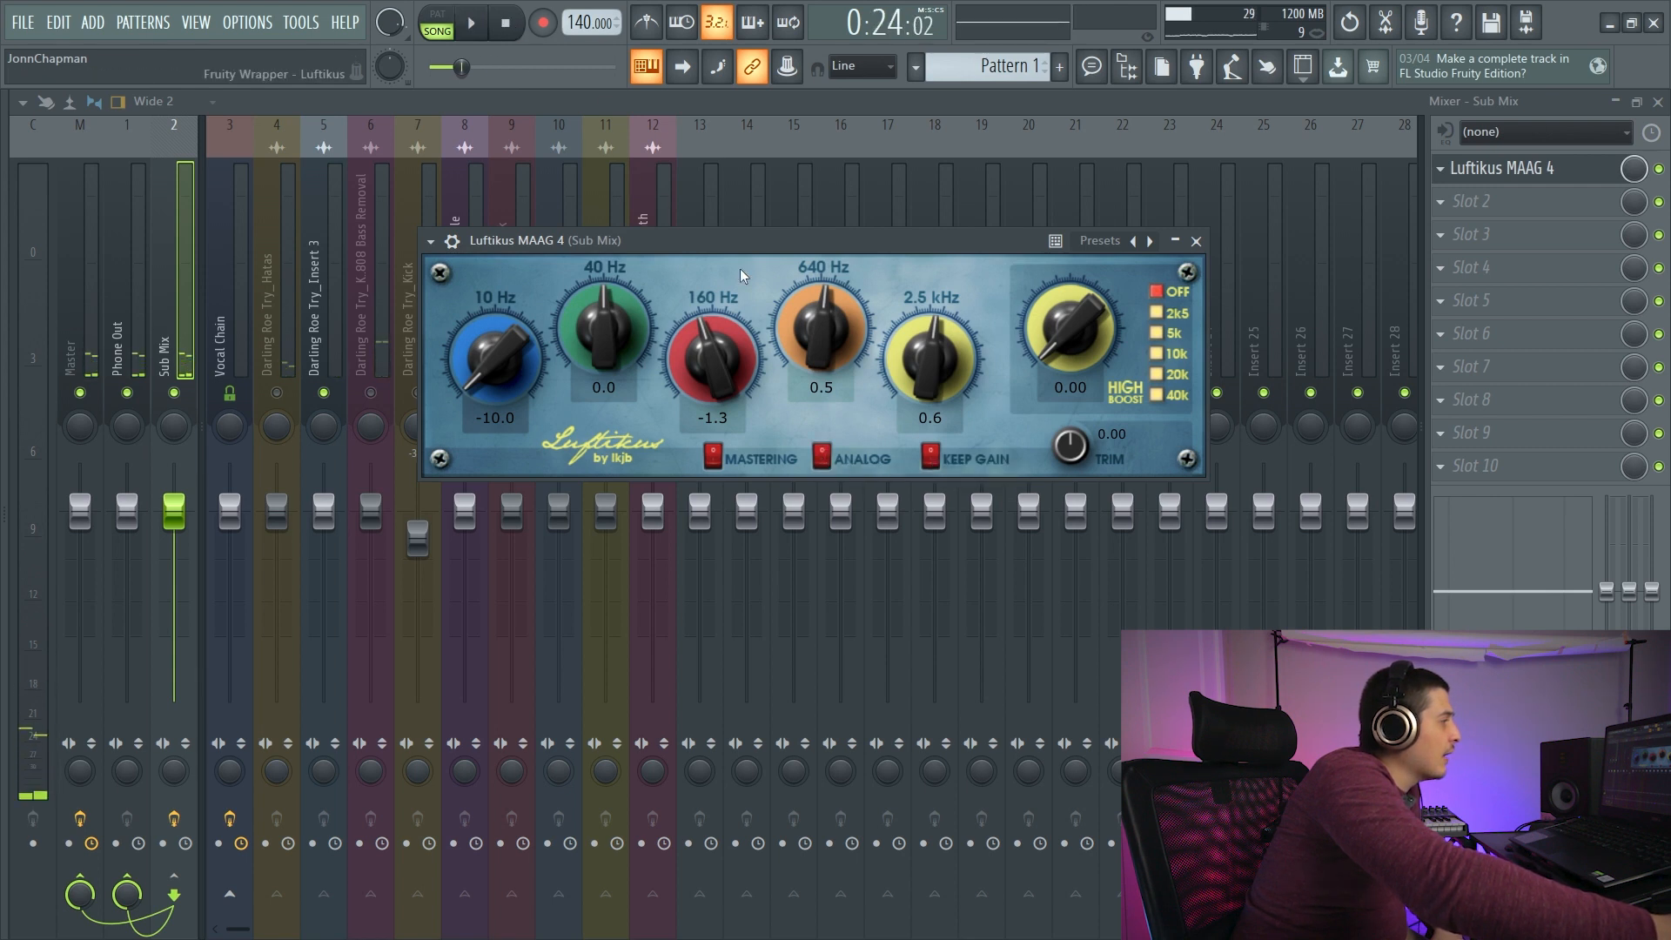
pyautogui.click(714, 467)
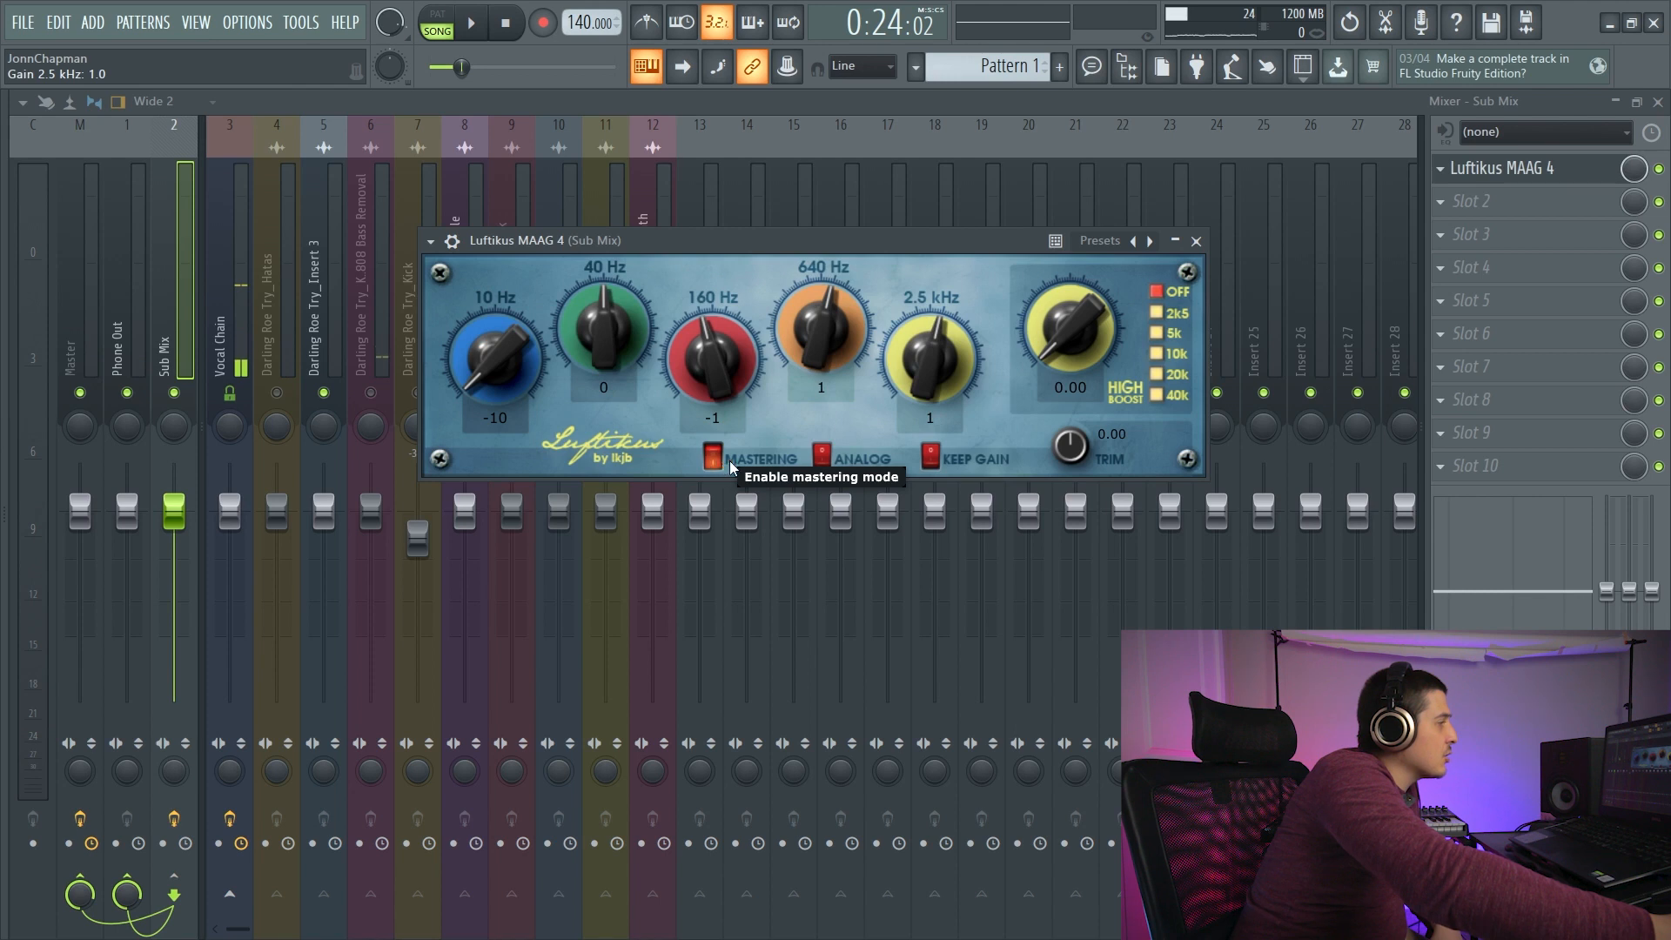
pyautogui.click(823, 457)
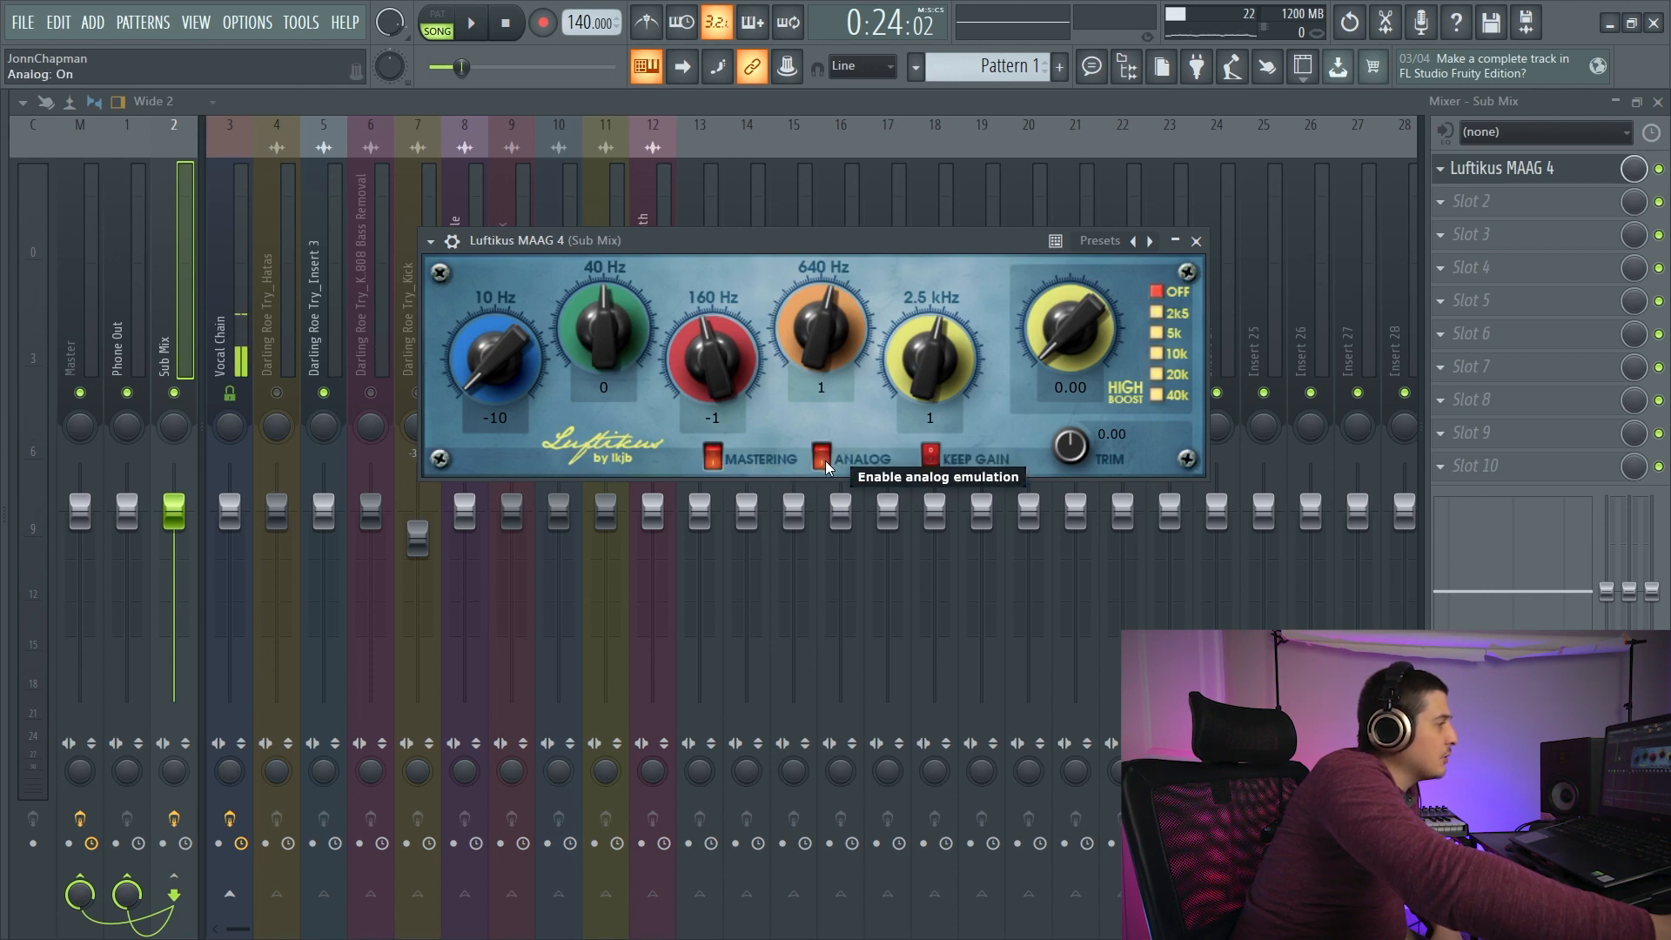
pyautogui.click(929, 457)
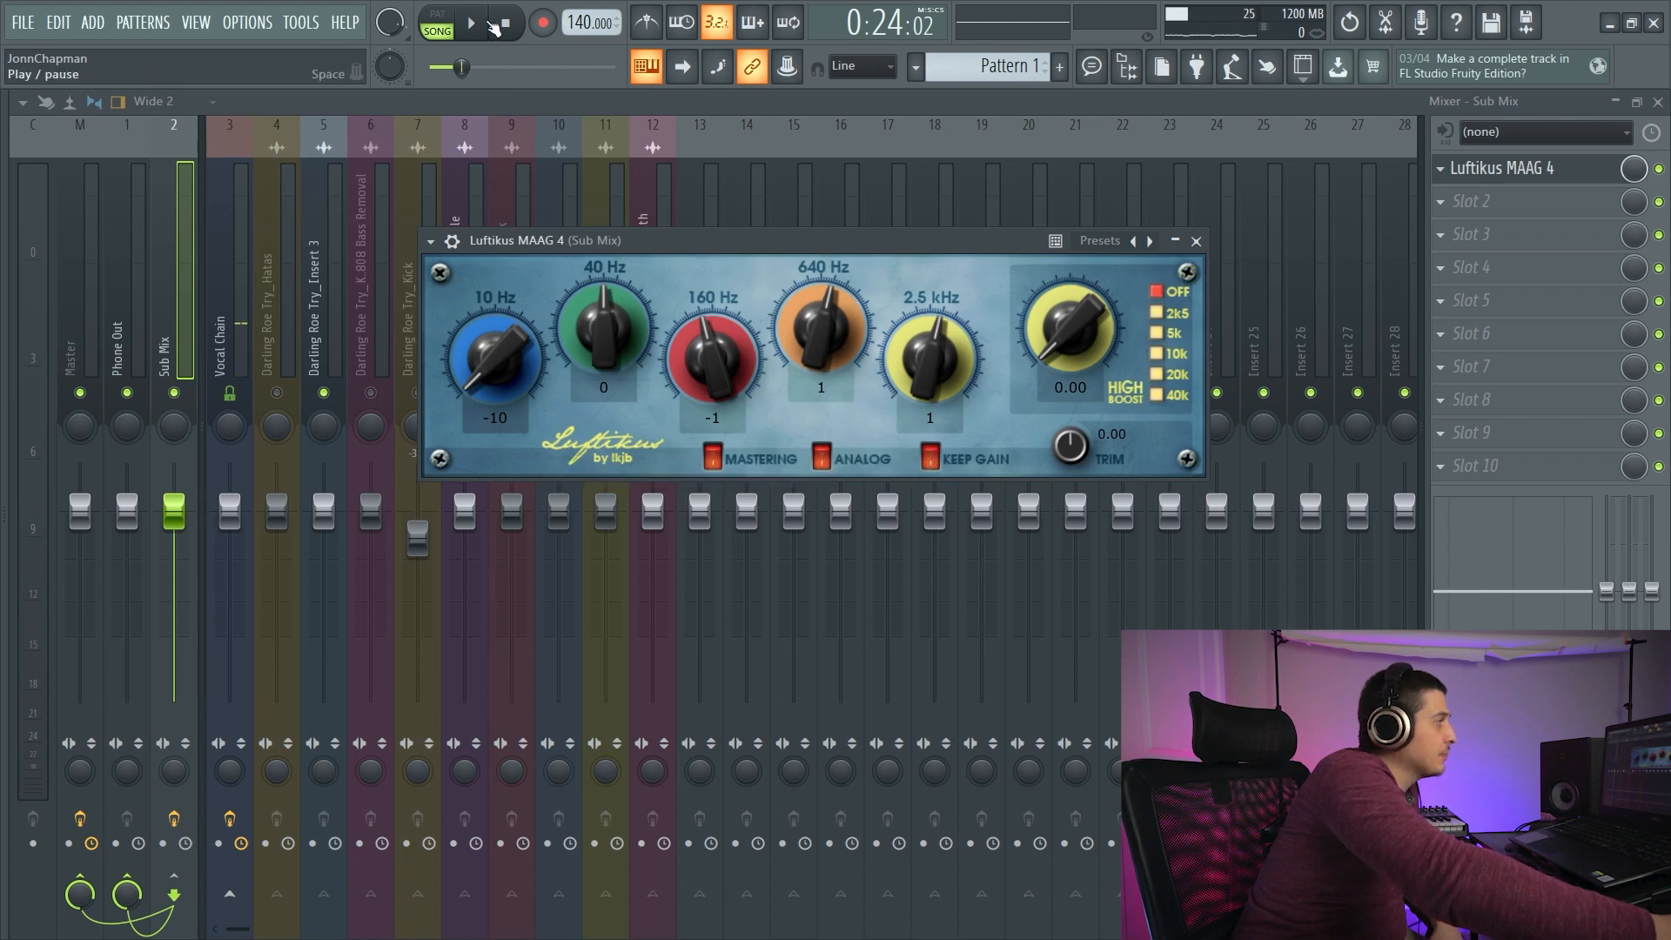
# - Set the 160 Hz, 640 Hz and 2.5 kHz gains to 0 during playback, trying 640 Hz at 1, and stop playback
pyautogui.press('space')
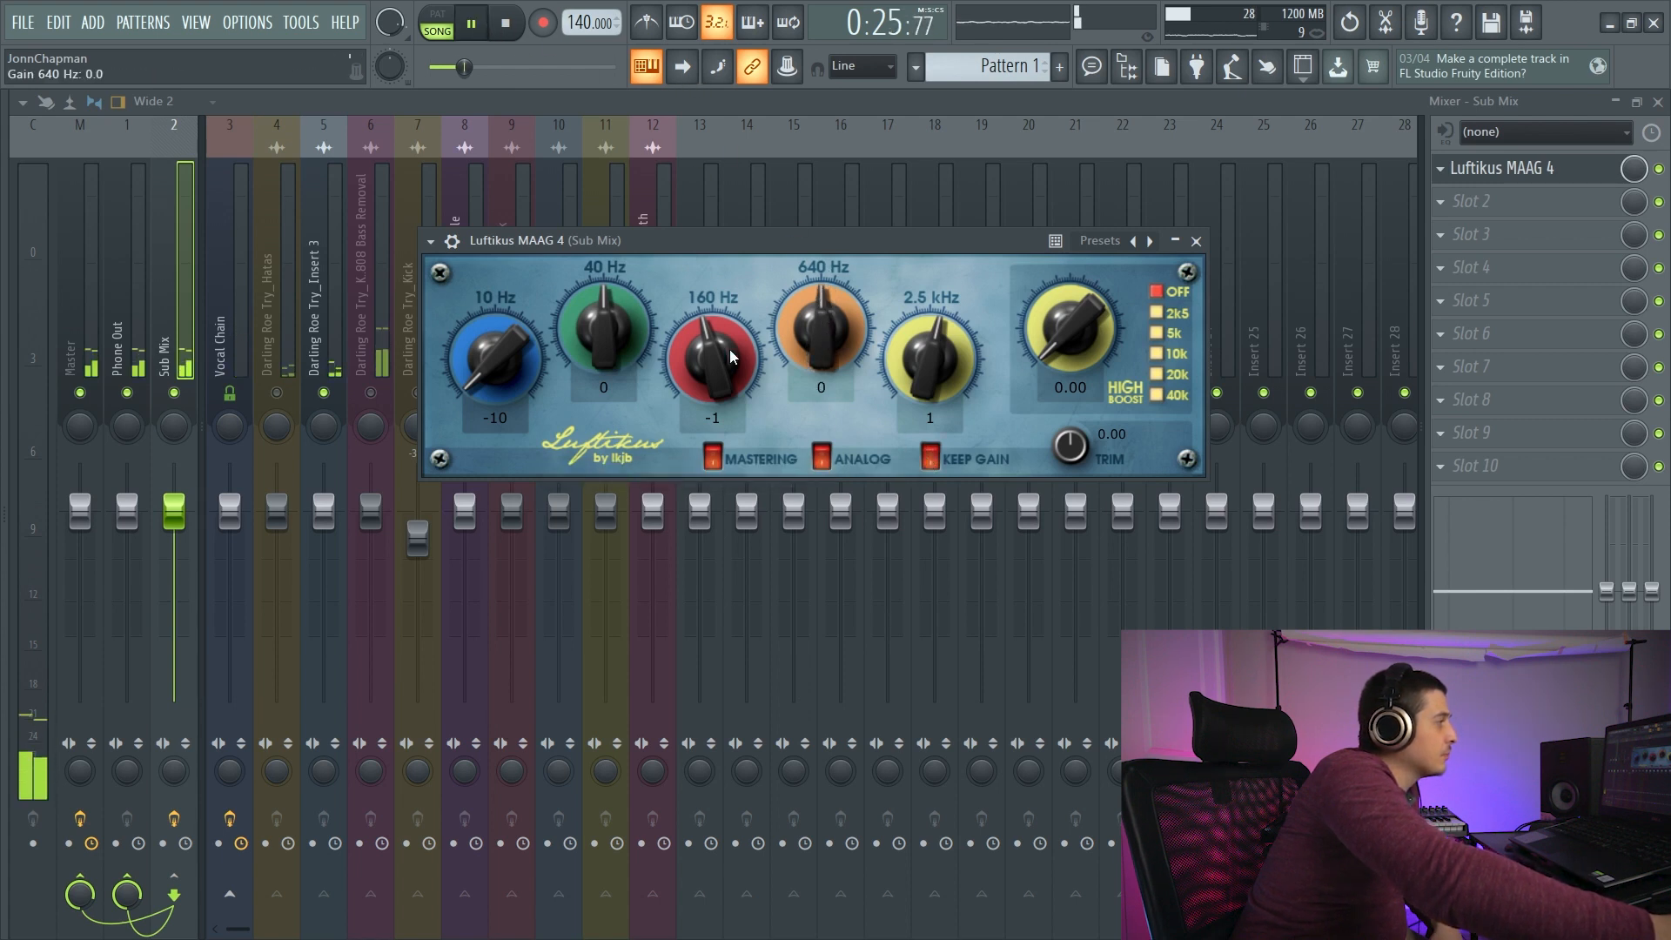
pyautogui.moveTo(710, 354); pyautogui.dragTo(709, 346)
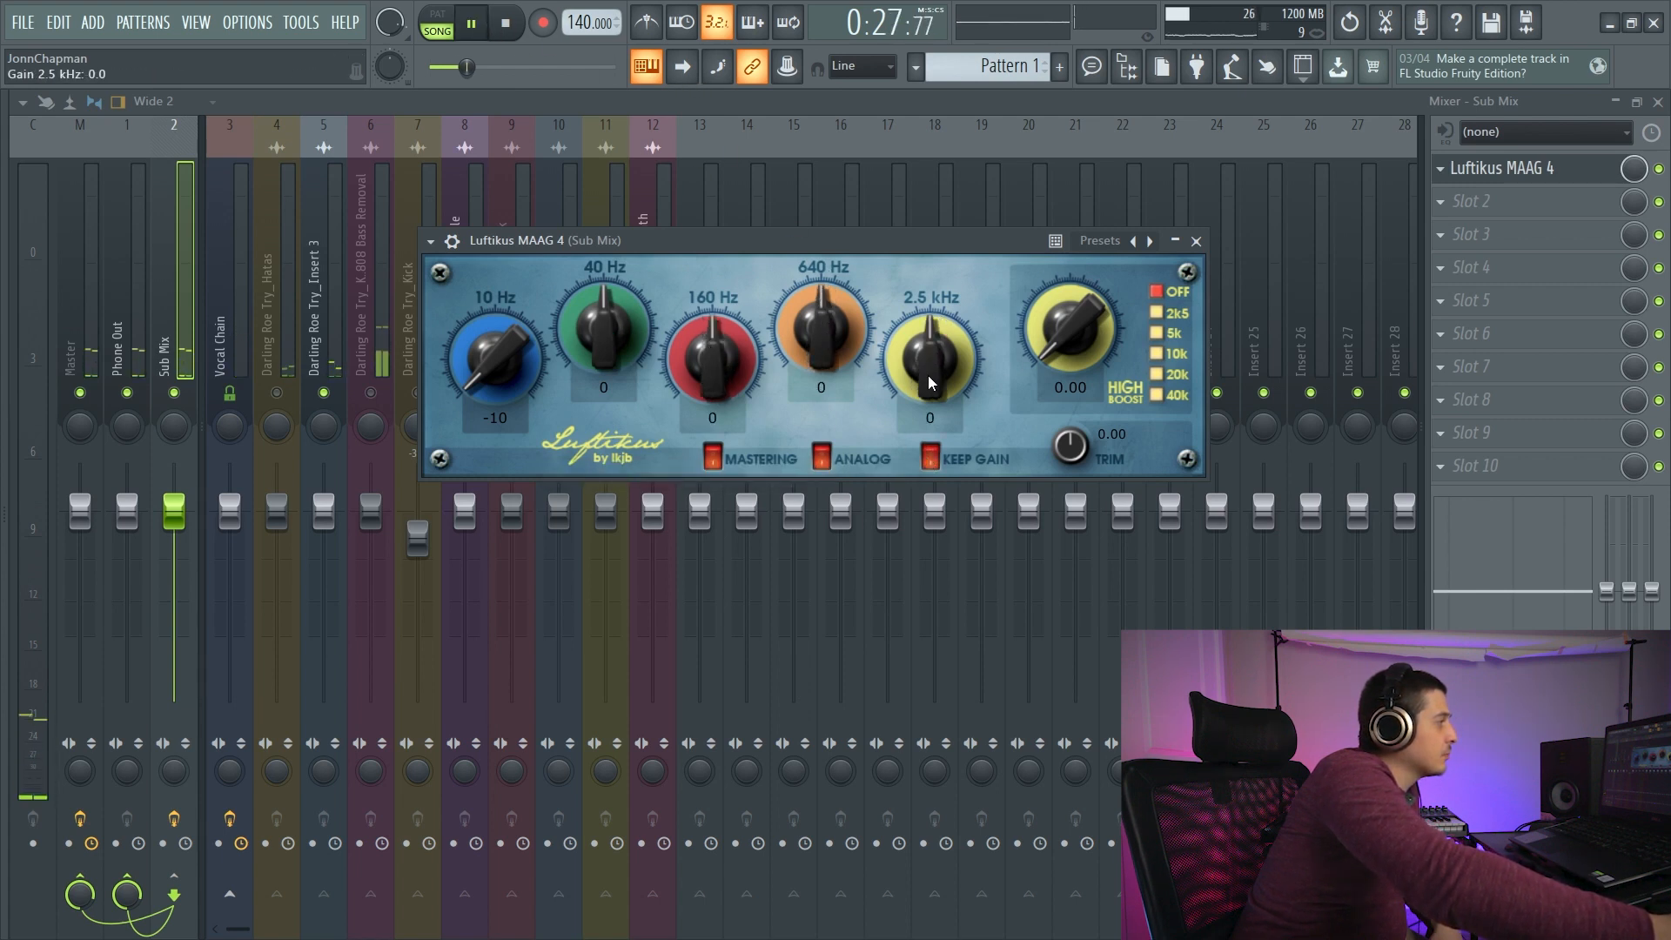
pyautogui.moveTo(818, 334)
pyautogui.mouseDown()
pyautogui.moveTo(807, 233)
pyautogui.moveTo(818, 325)
pyautogui.mouseUp()
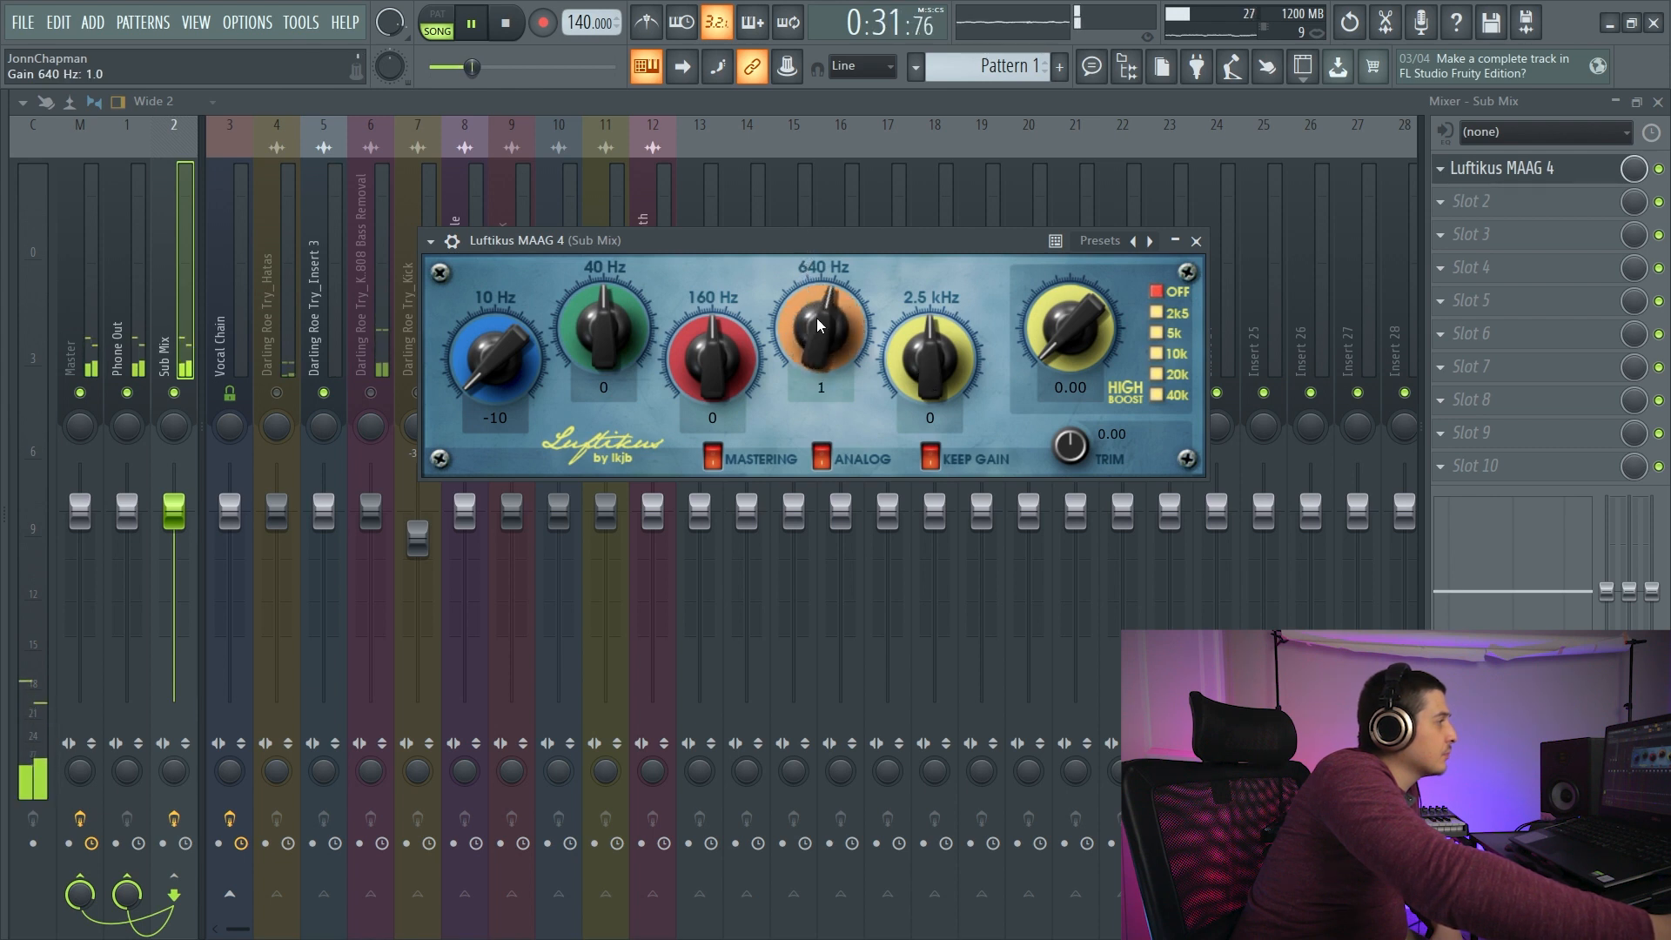
pyautogui.moveTo(929, 357)
pyautogui.mouseDown()
pyautogui.moveTo(925, 279)
pyautogui.moveTo(949, 371)
pyautogui.mouseUp()
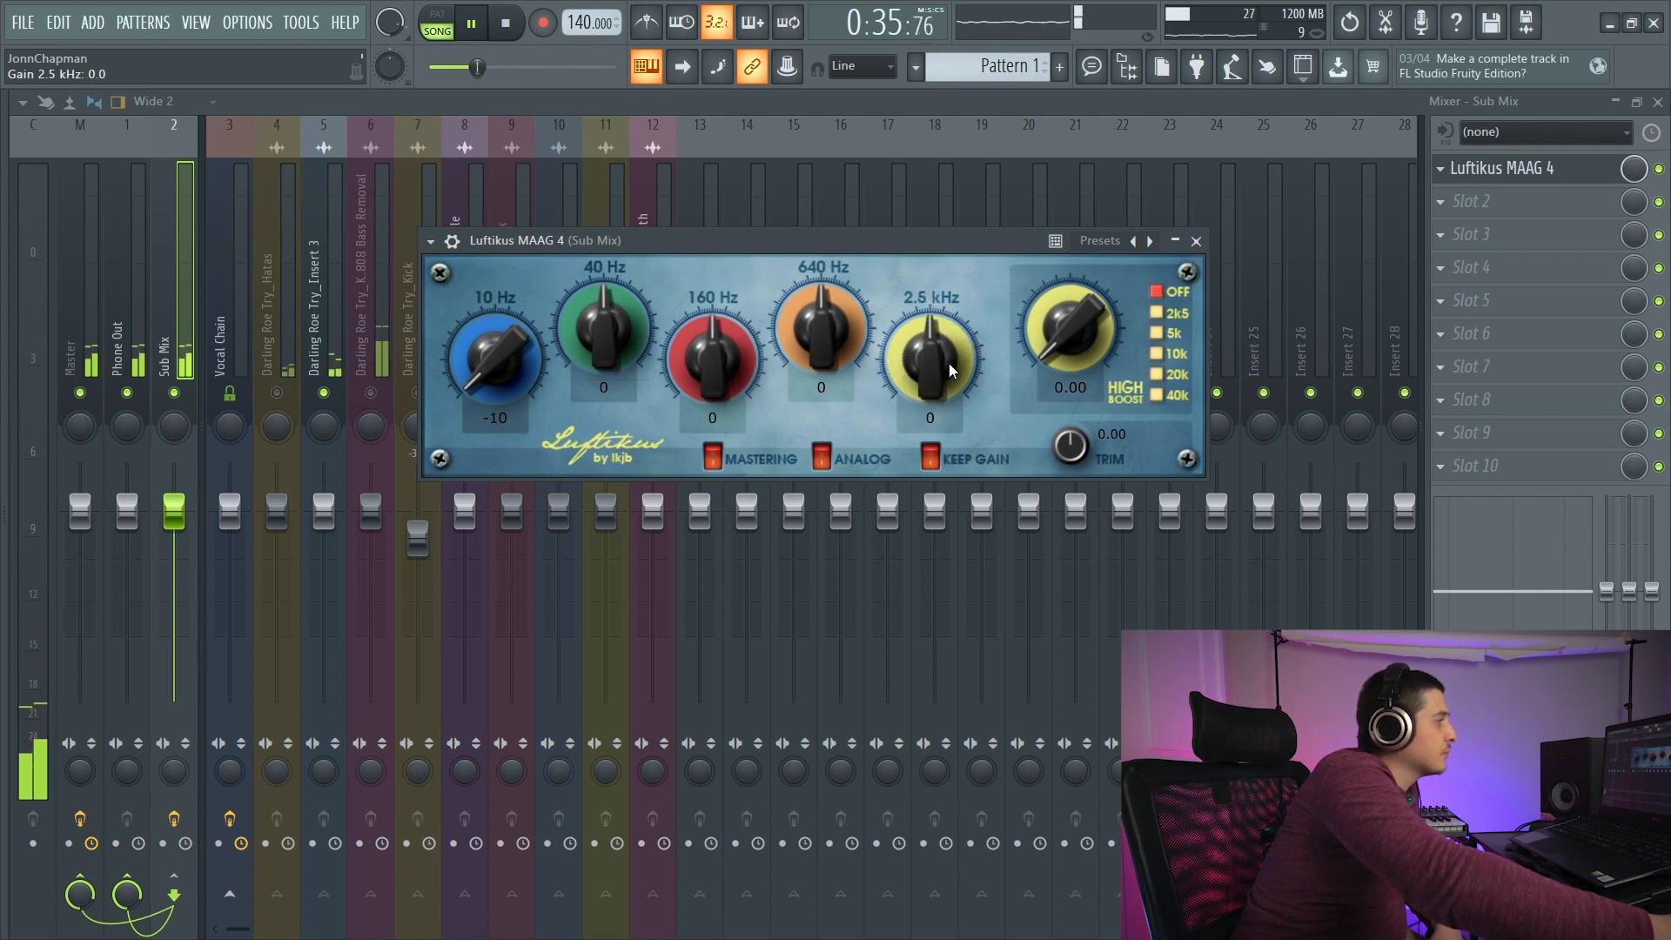
pyautogui.moveTo(709, 354)
pyautogui.mouseDown()
pyautogui.moveTo(705, 255)
pyautogui.moveTo(728, 351)
pyautogui.mouseUp()
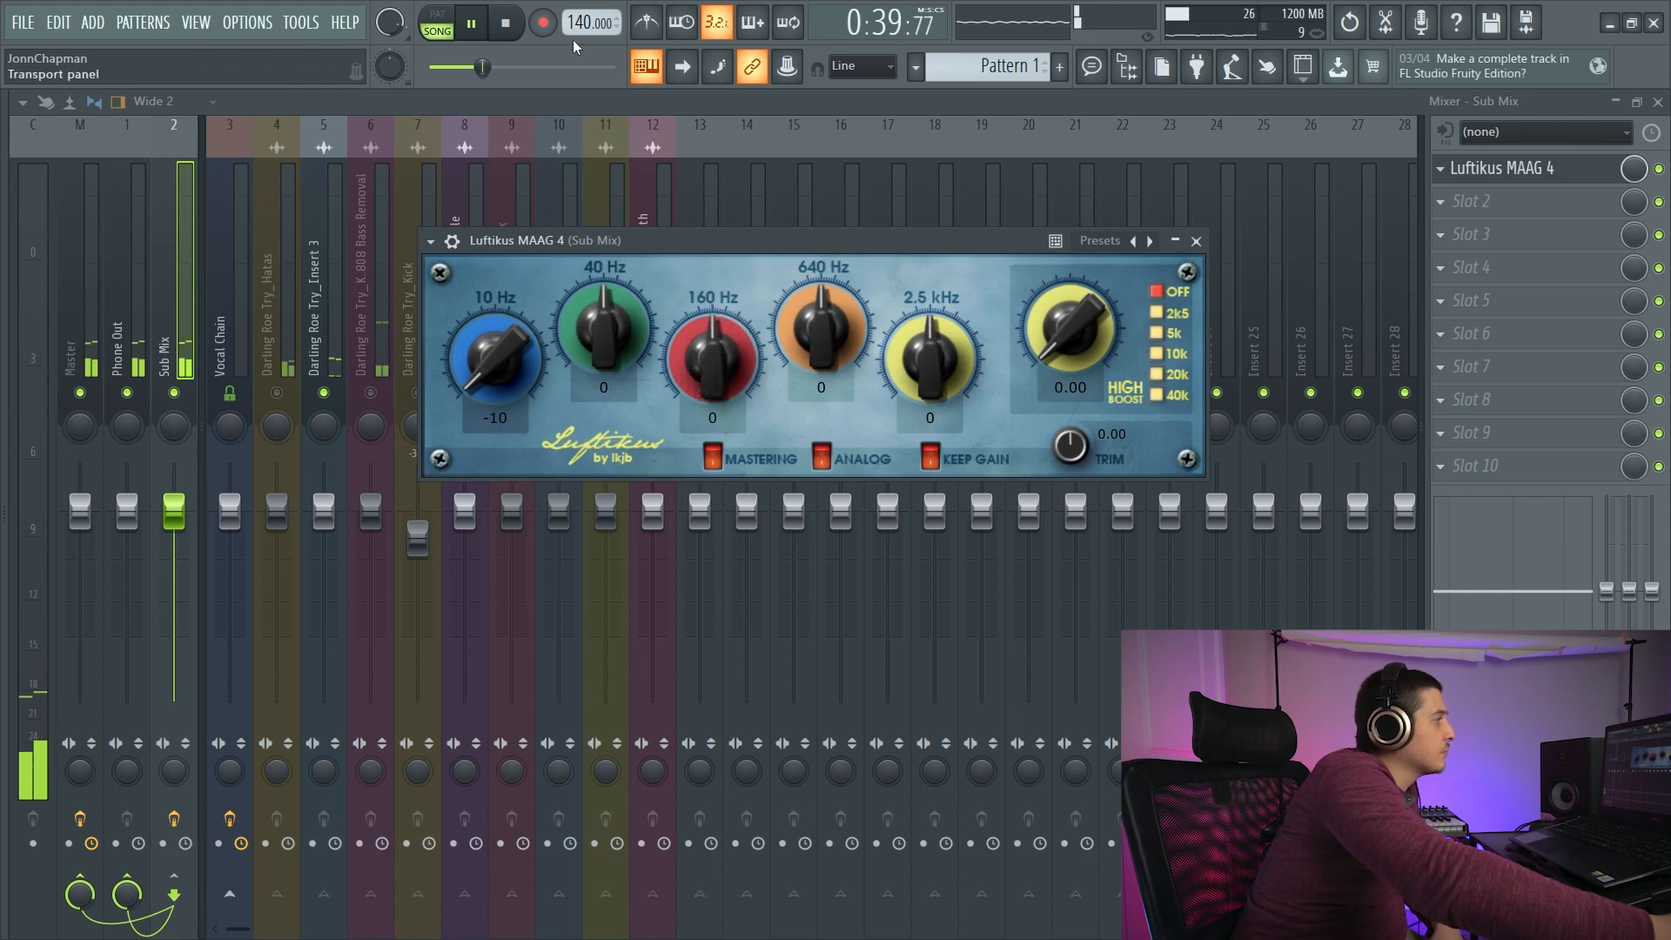
pyautogui.click(506, 27)
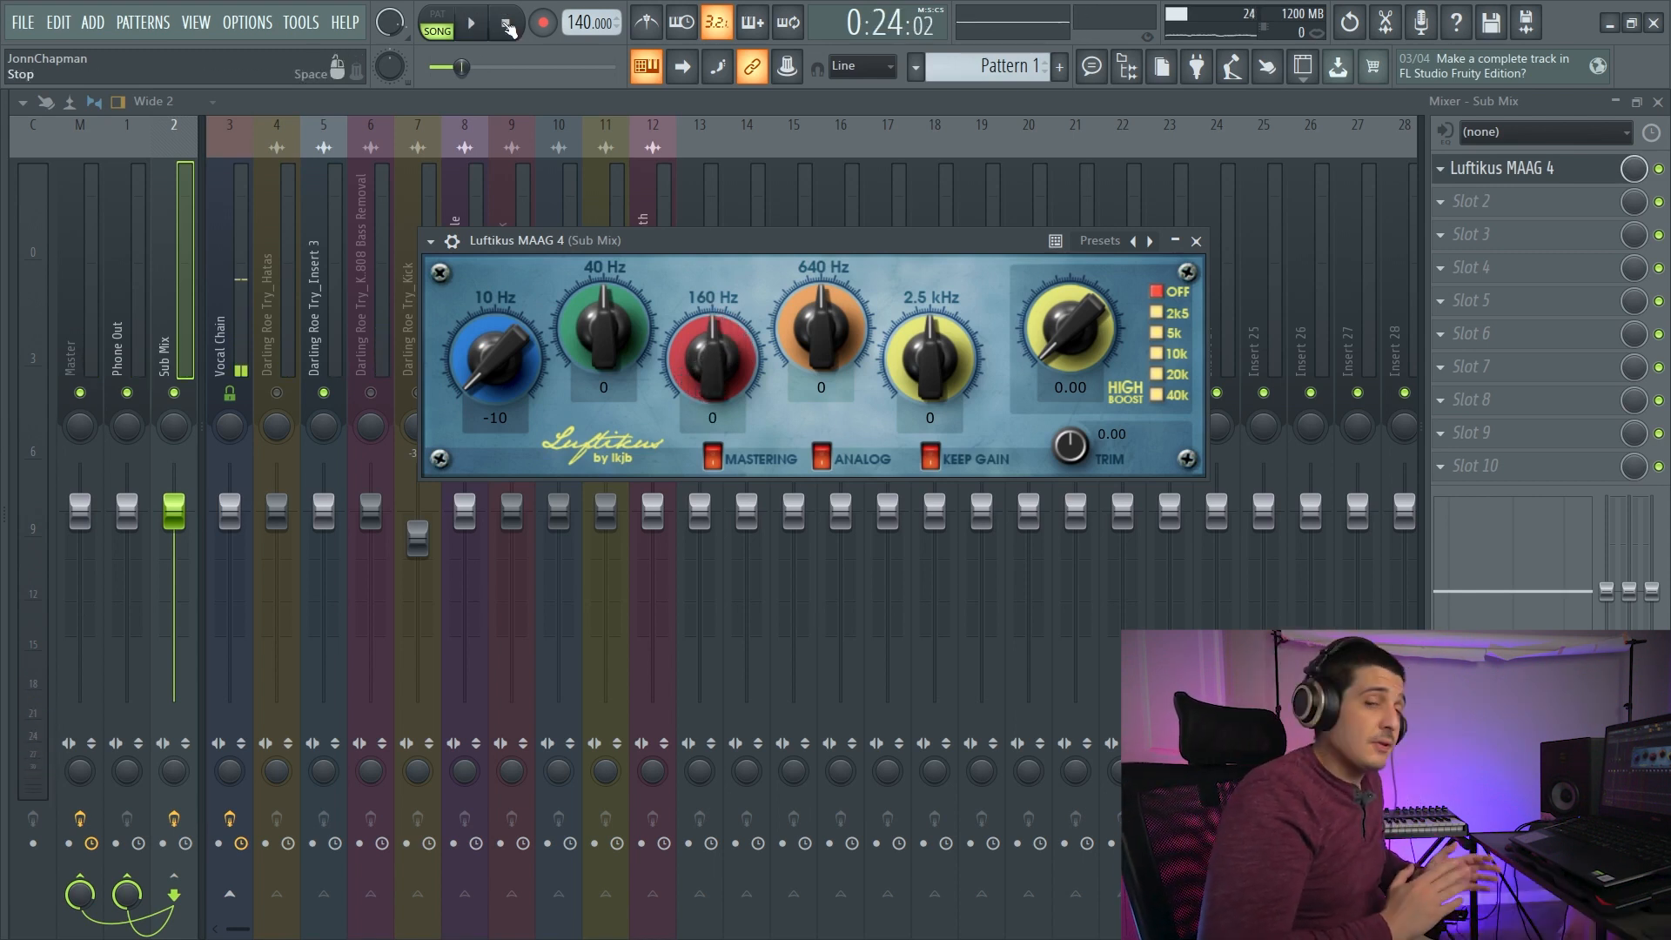
# - Replace Luftikus MAAG 4 with TDR Nova in the first effect slot of the Sub Mix track and move its editor higher
pyautogui.click(1446, 170)
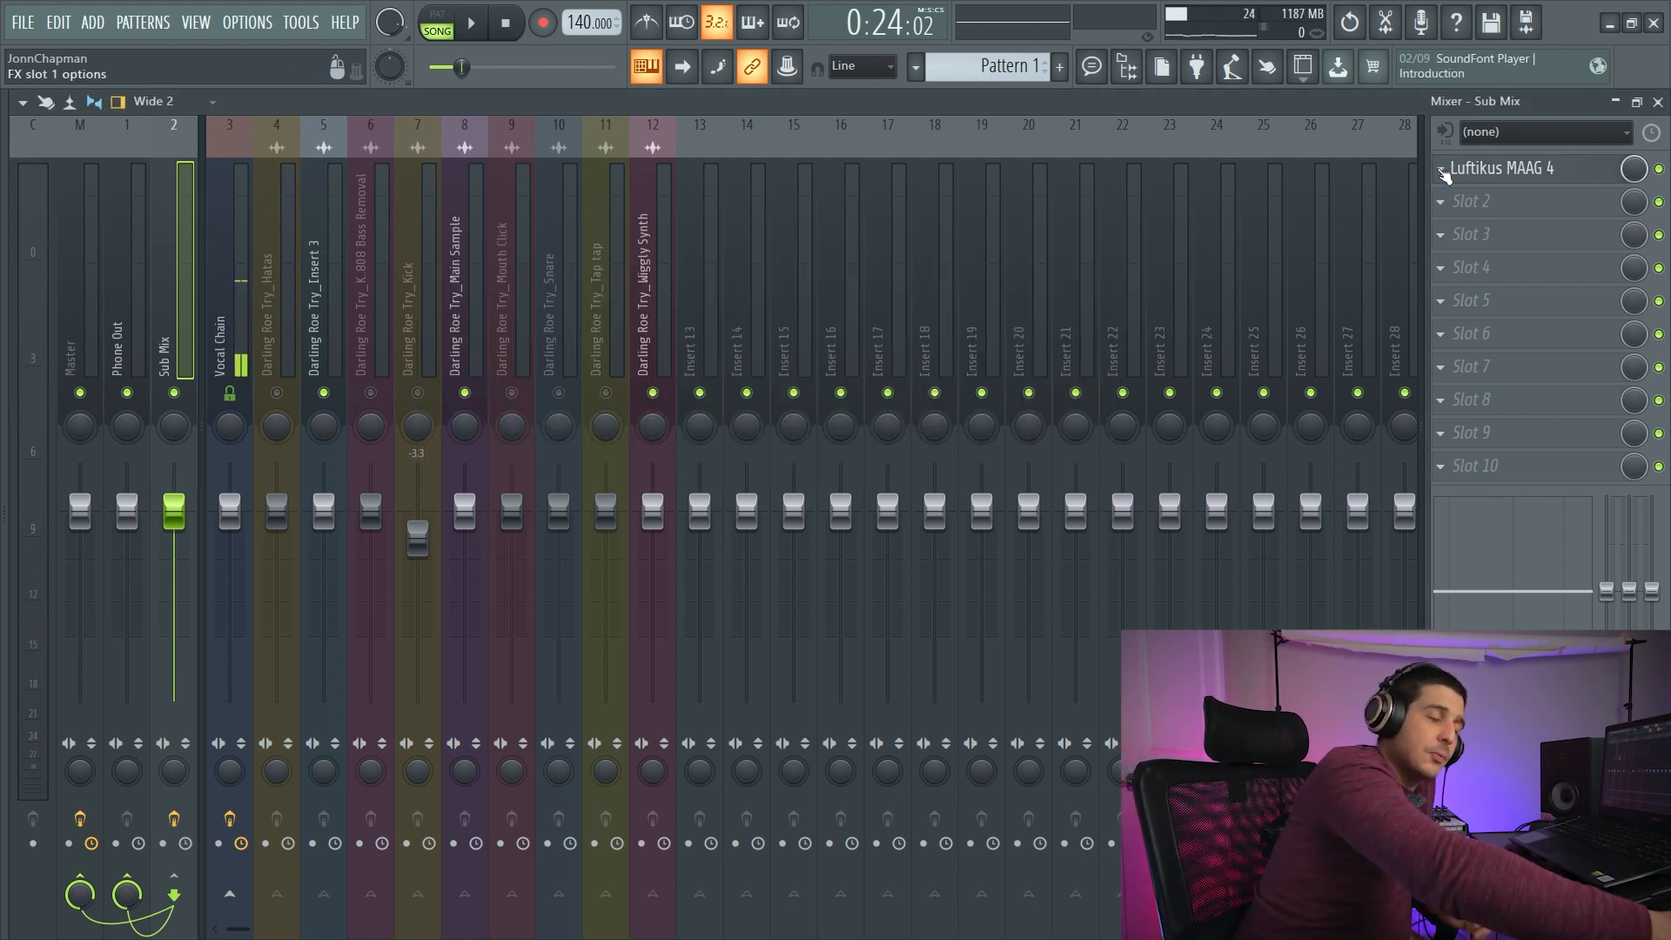
pyautogui.click(1442, 171)
pyautogui.moveTo(574, 219); pyautogui.dragTo(571, 150)
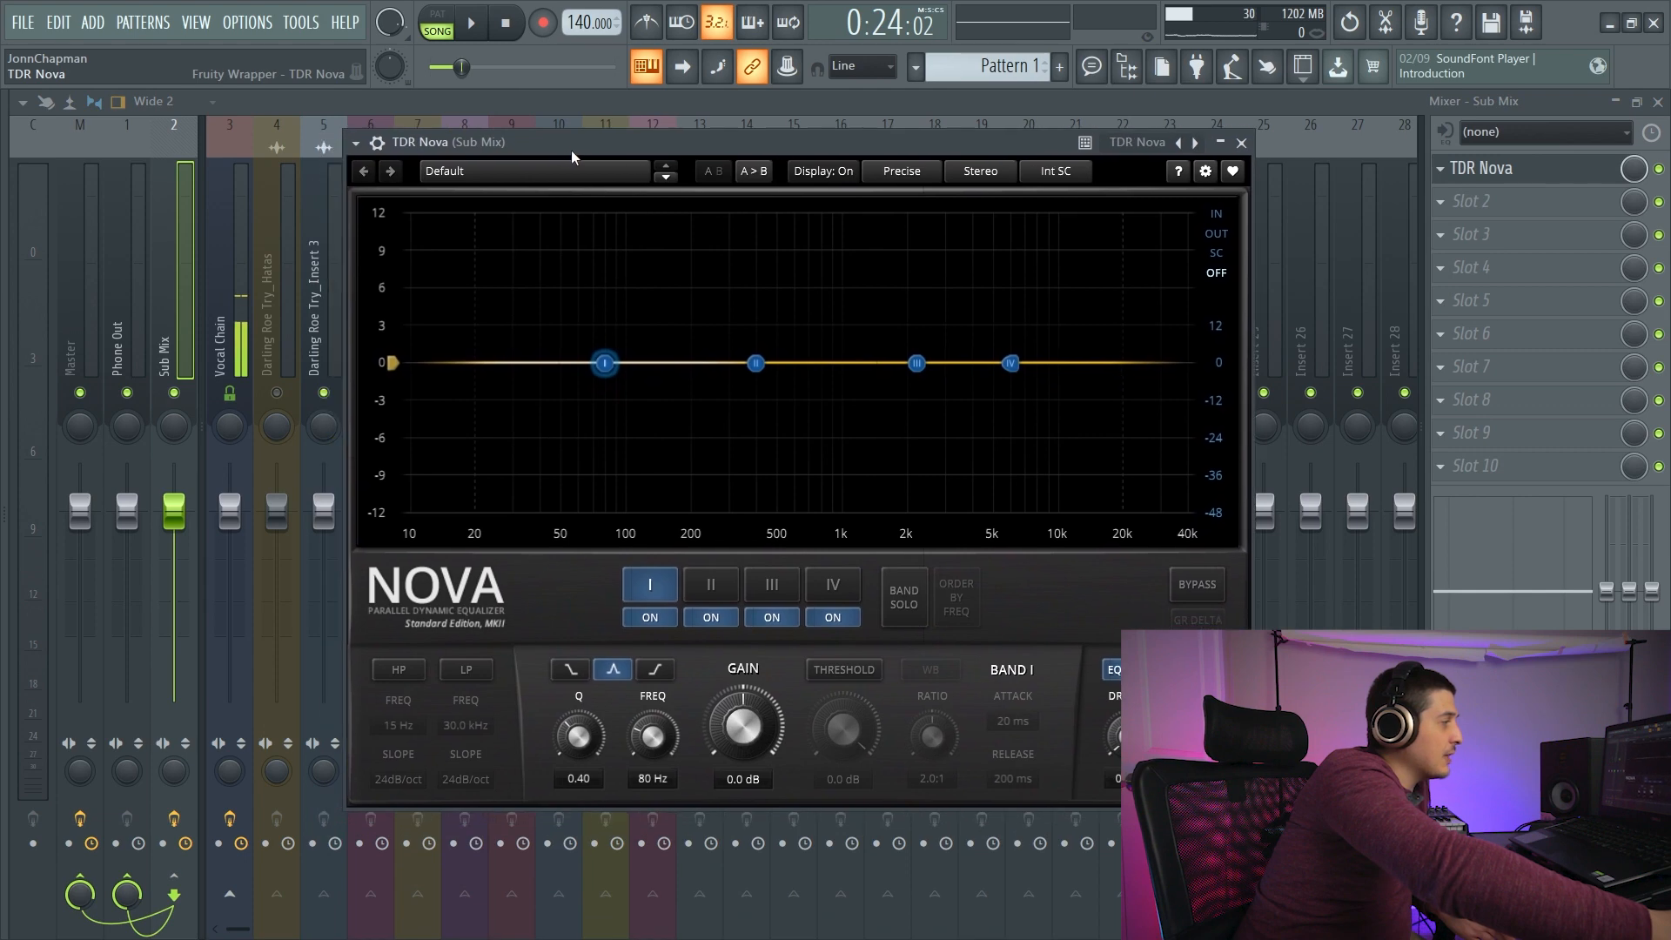
# - Replace TDR Nova in the Sub Mix track's first effect slot with TDR Molotok, followed by TDR Kotelnikov
pyautogui.moveTo(605, 363)
pyautogui.mouseDown()
pyautogui.moveTo(561, 363)
pyautogui.moveTo(606, 369)
pyautogui.mouseUp()
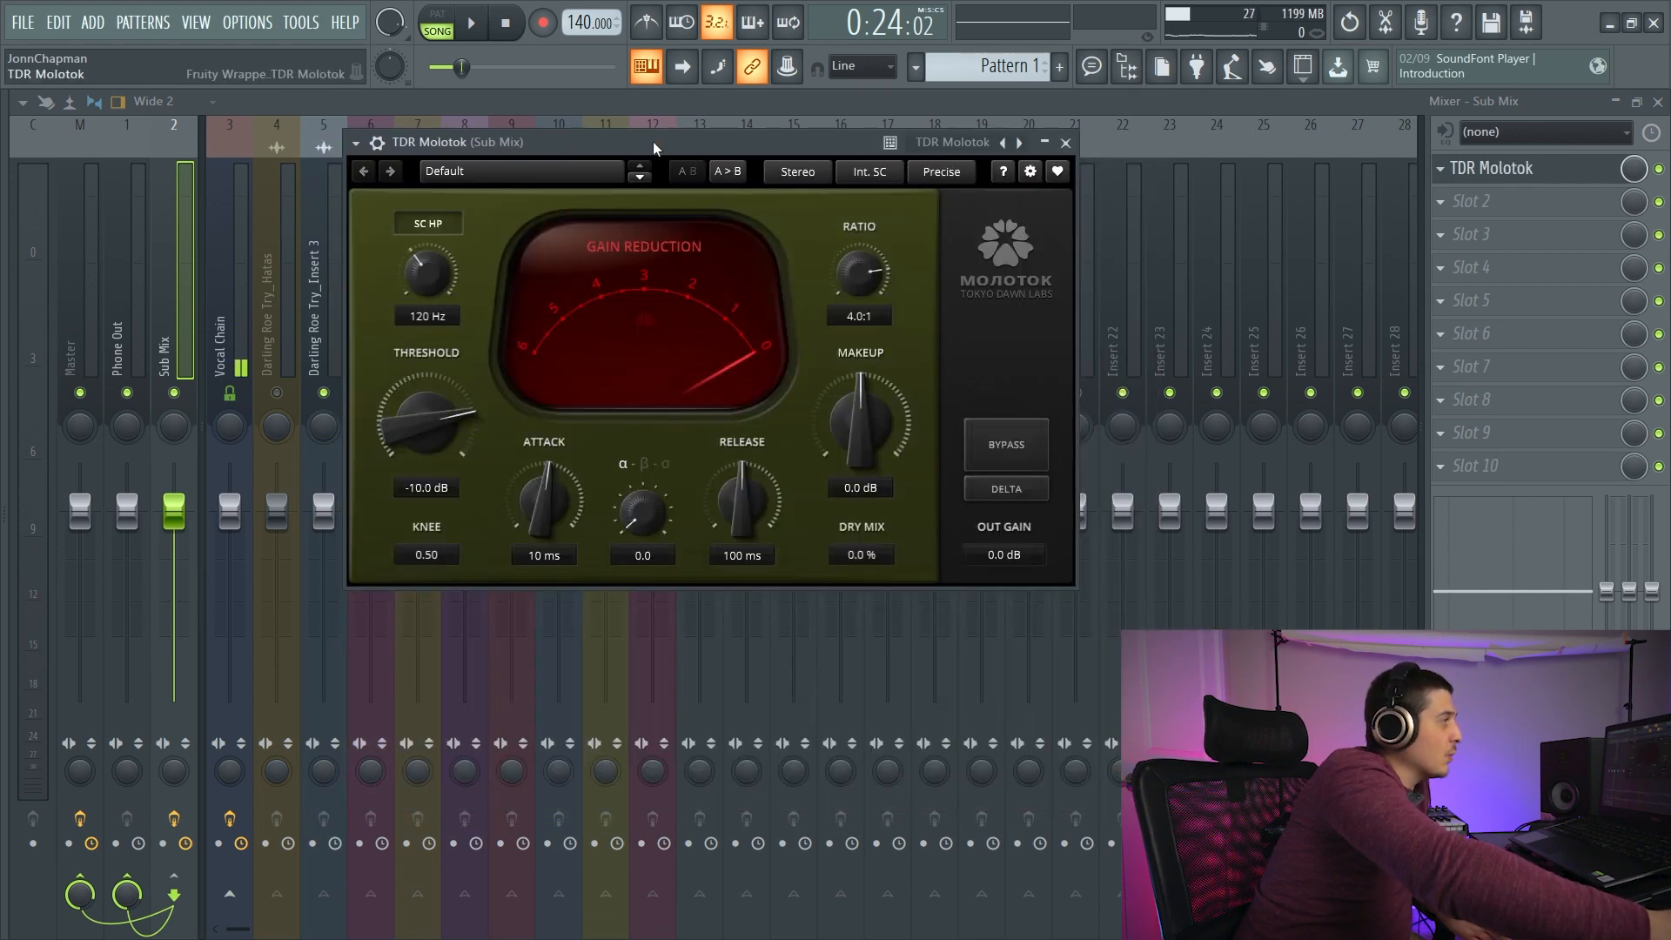
pyautogui.moveTo(653, 141); pyautogui.dragTo(737, 204)
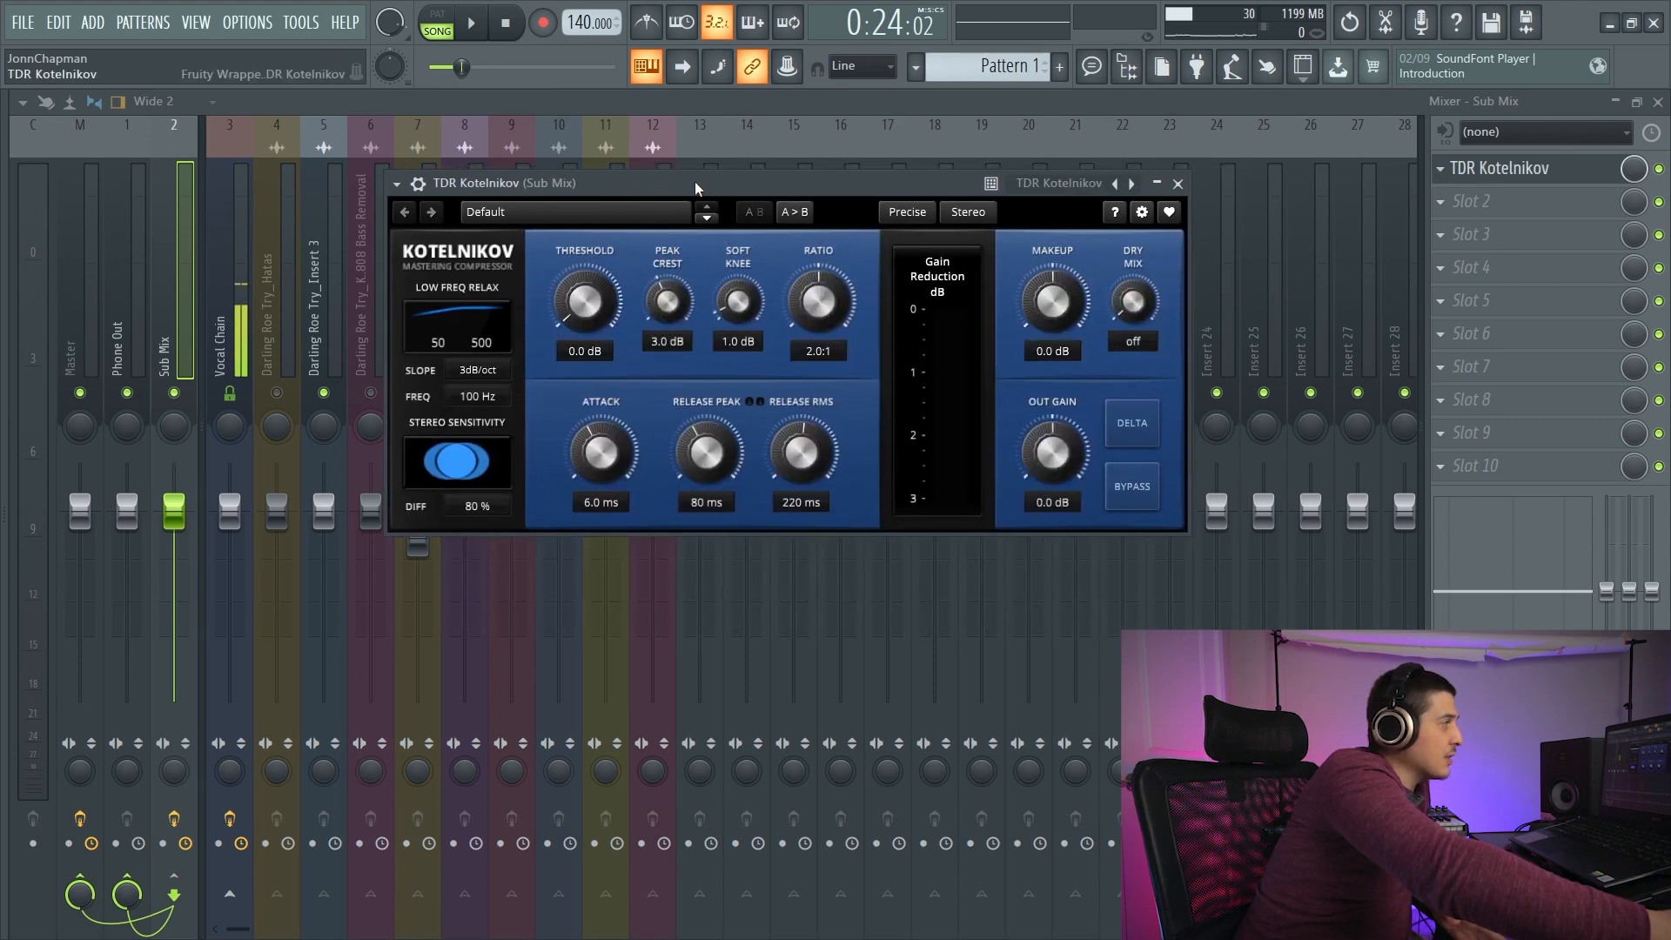
pyautogui.moveTo(695, 181); pyautogui.dragTo(653, 195)
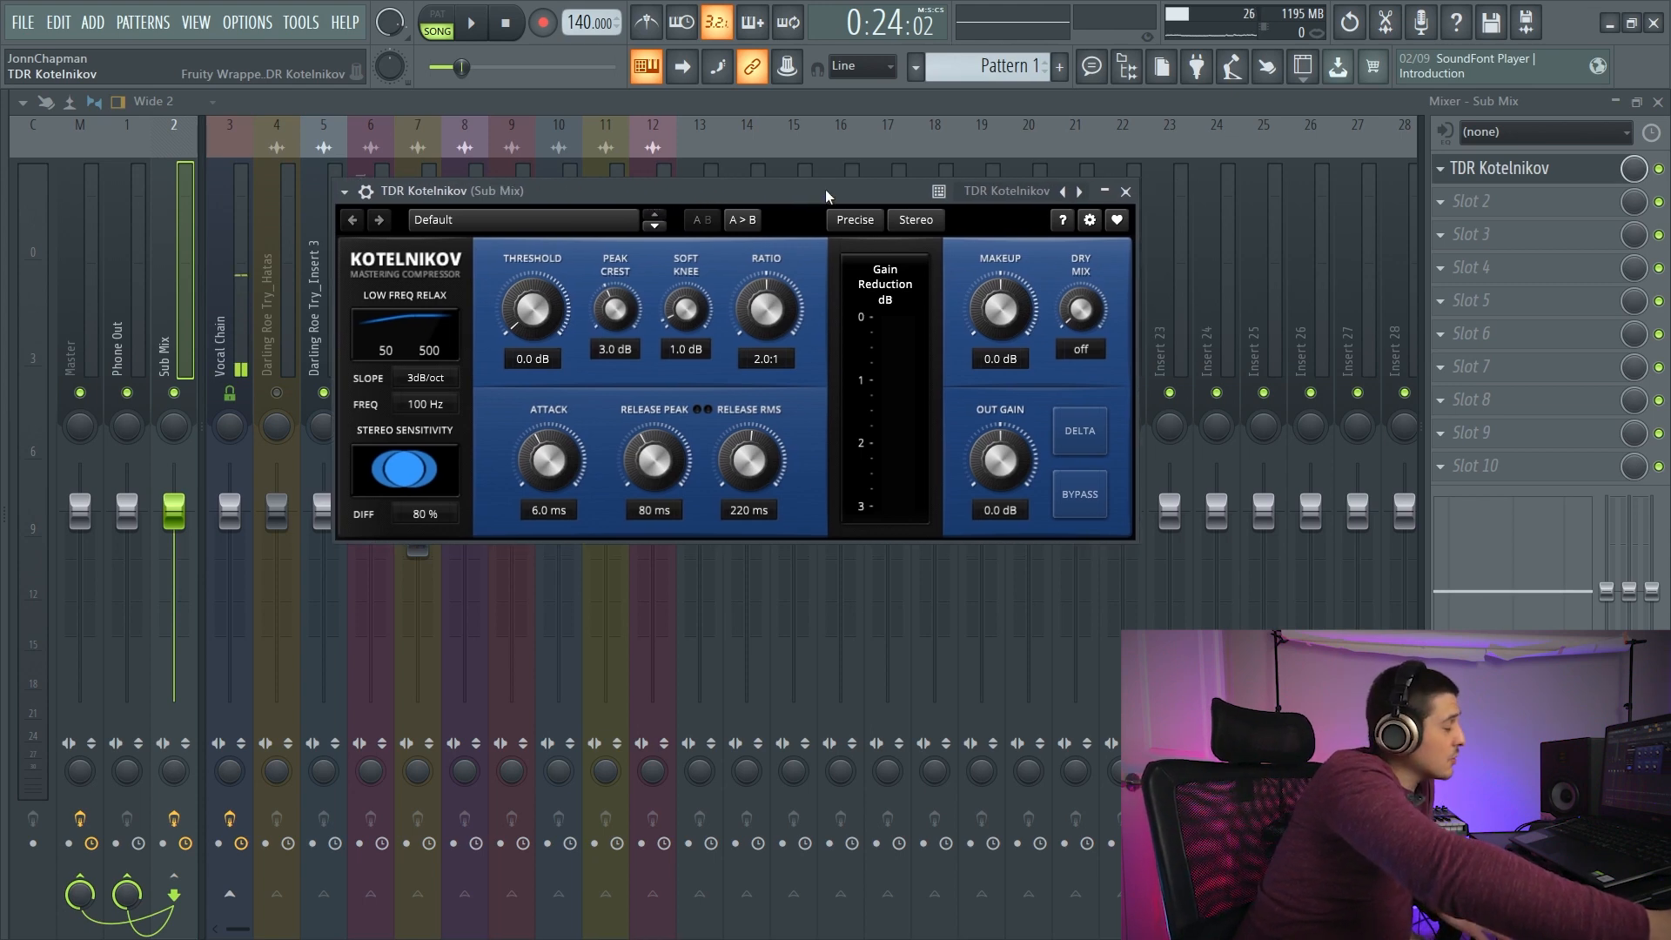
# - Load AmpliTube 5 in the first effect slot of the Darling Roe Try_Snare track and browse its amp models
pyautogui.click(1437, 177)
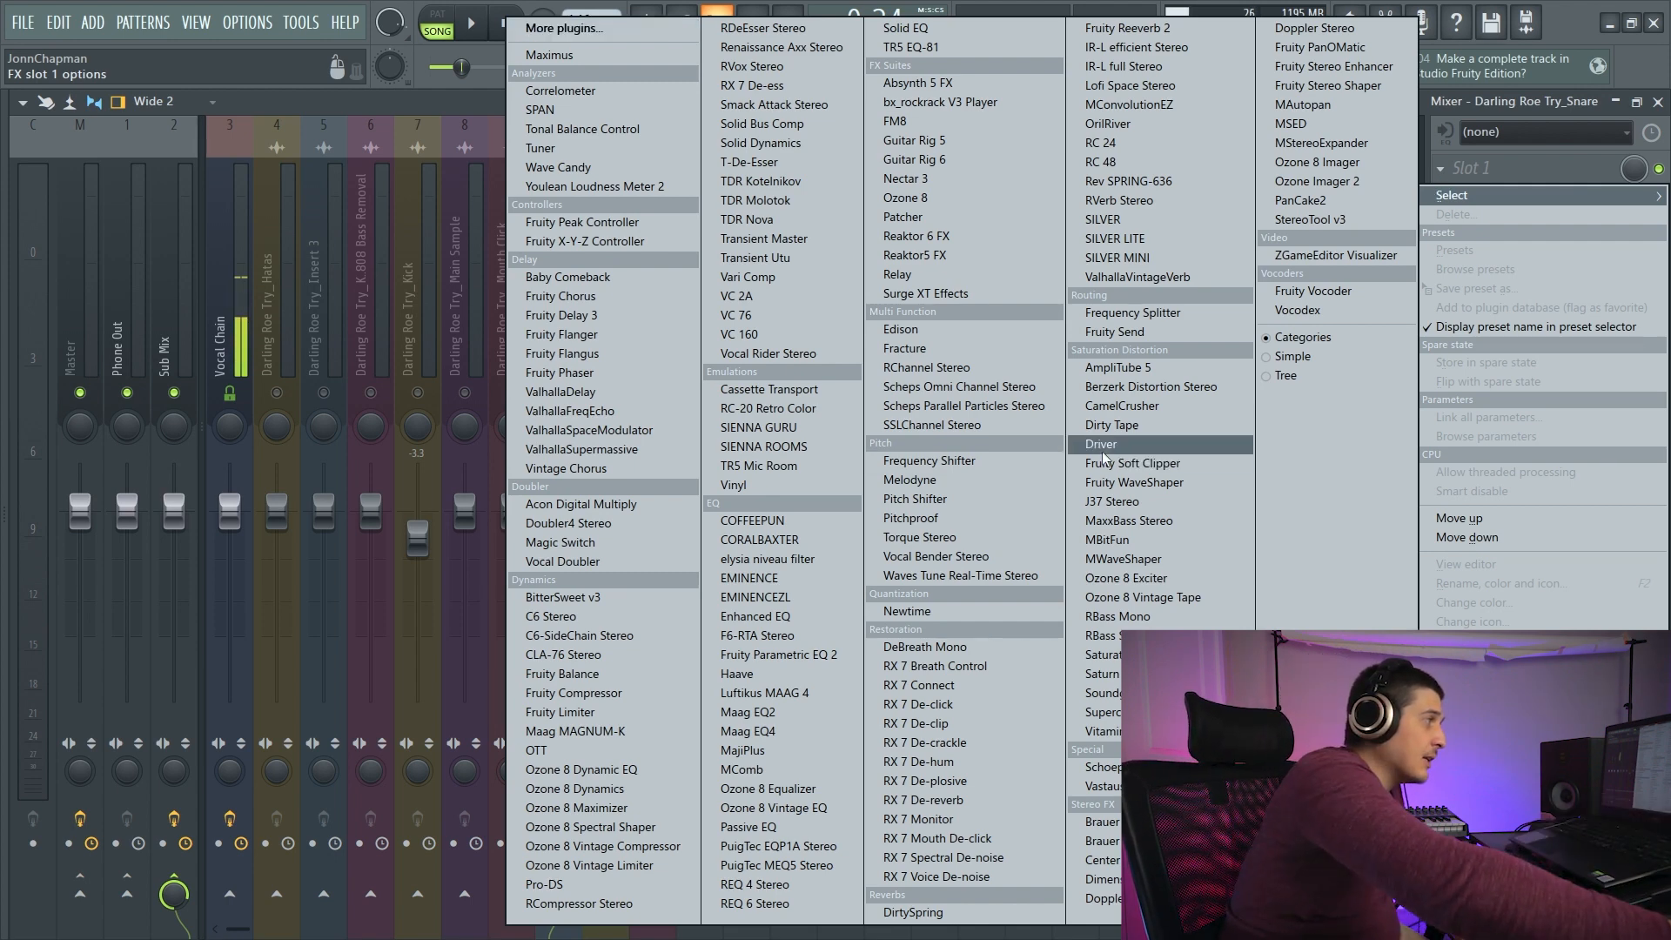
pyautogui.click(1111, 370)
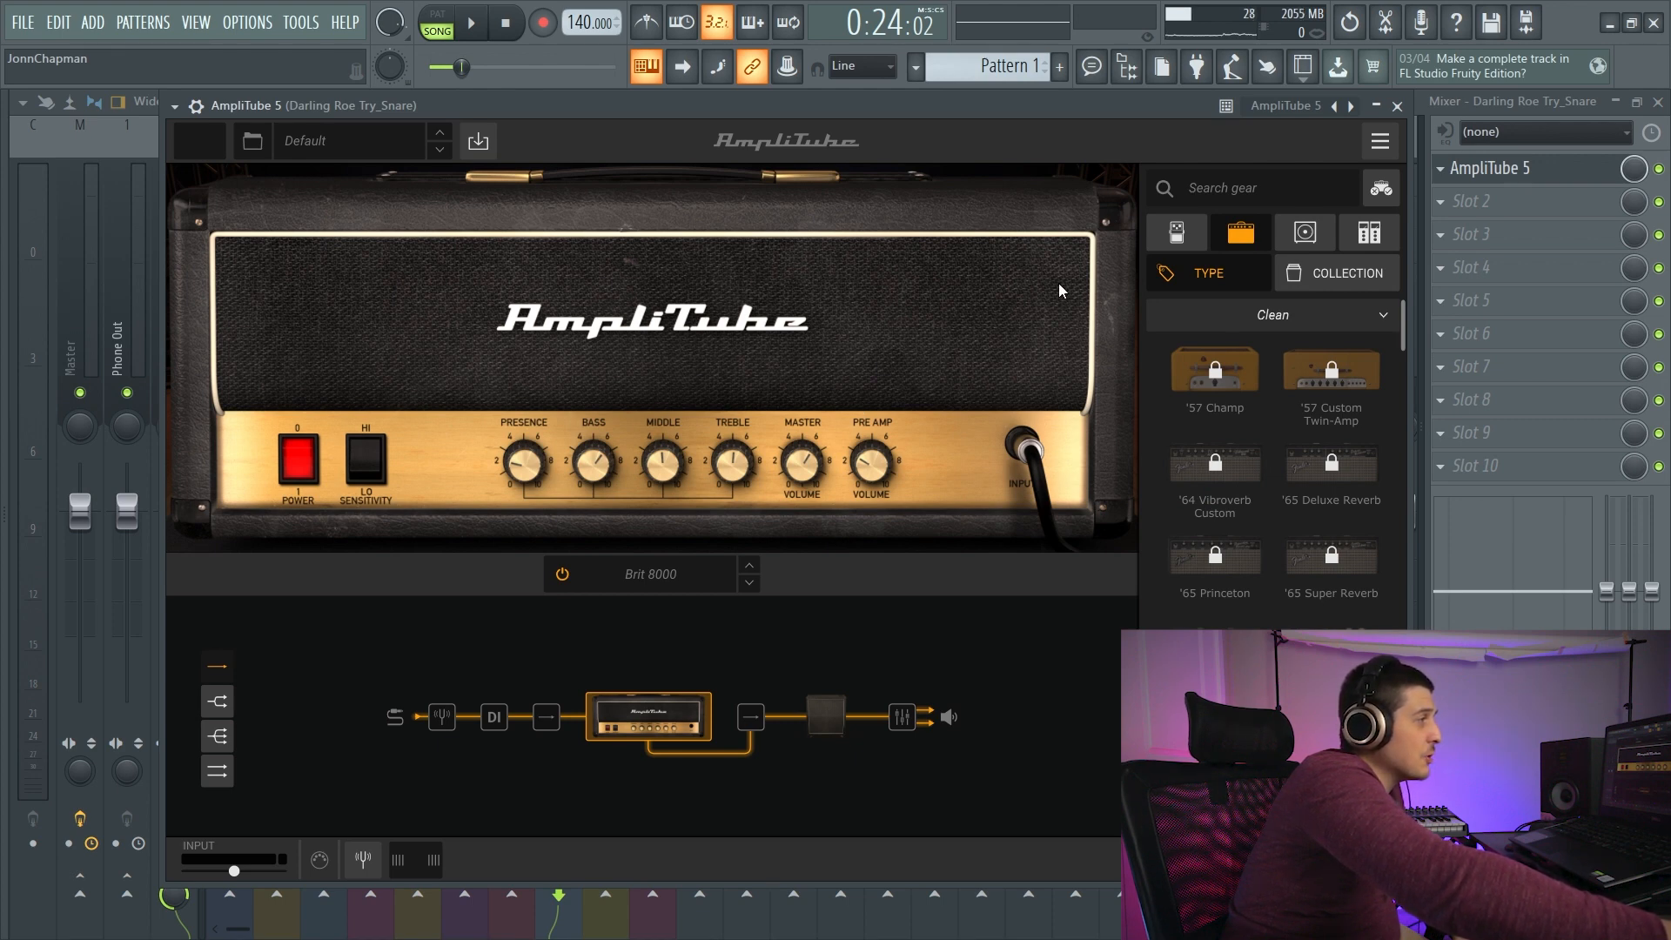
pyautogui.scroll(-5, 1406, 348)
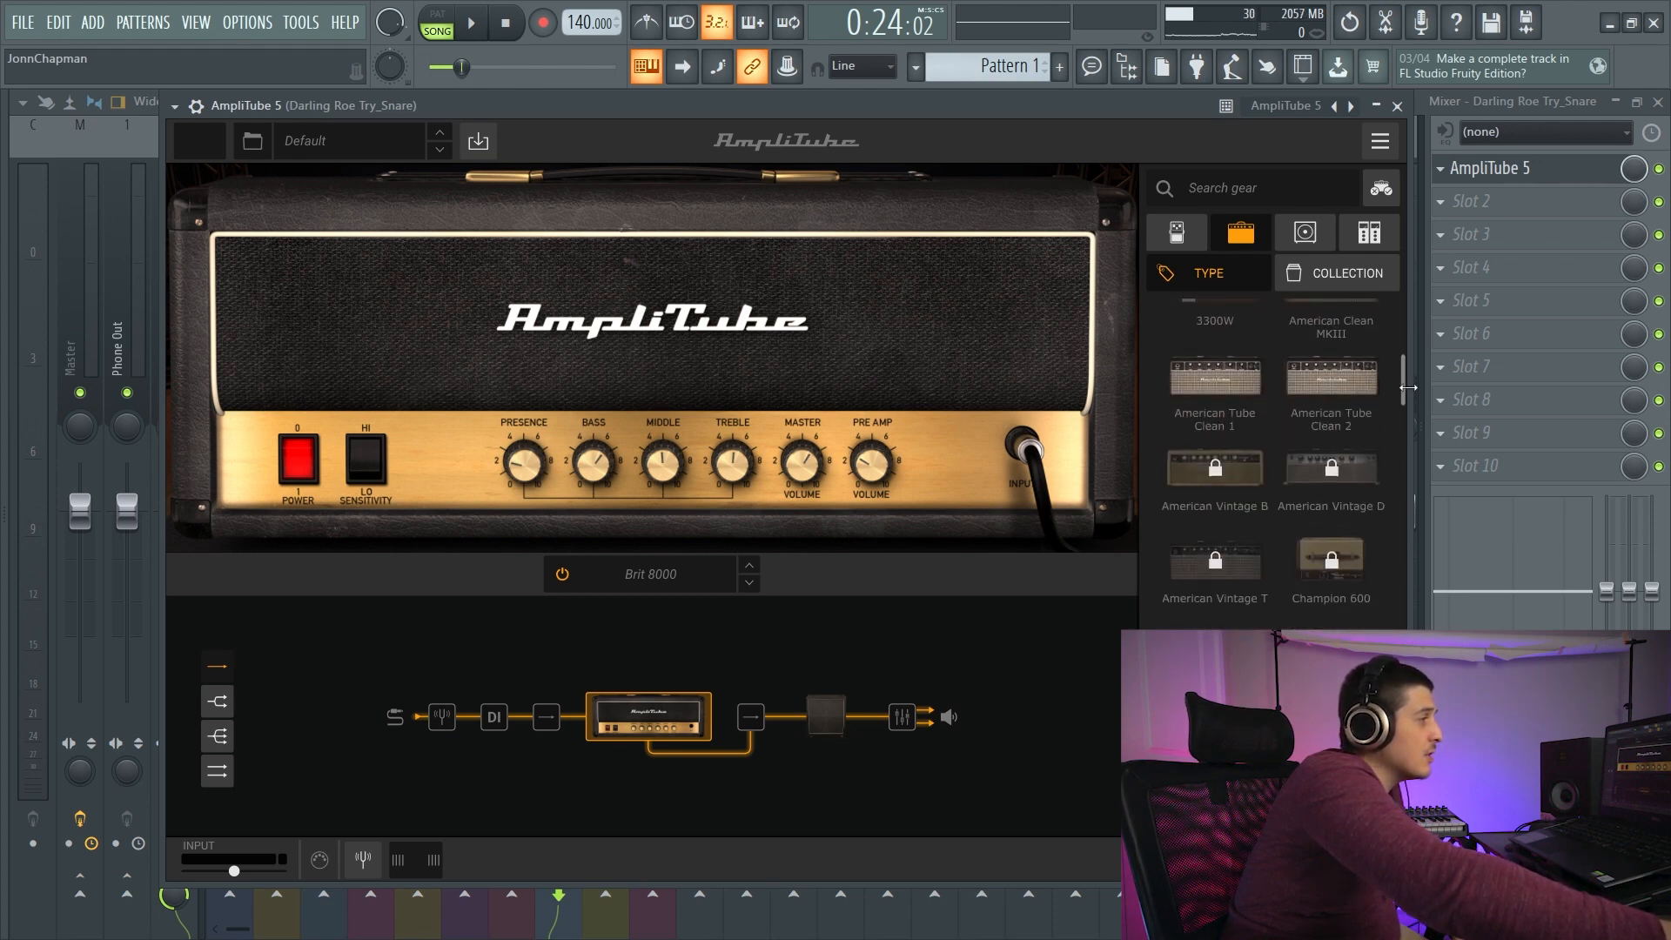
pyautogui.moveTo(1405, 387); pyautogui.dragTo(1401, 425)
pyautogui.moveTo(1401, 483); pyautogui.dragTo(1400, 682)
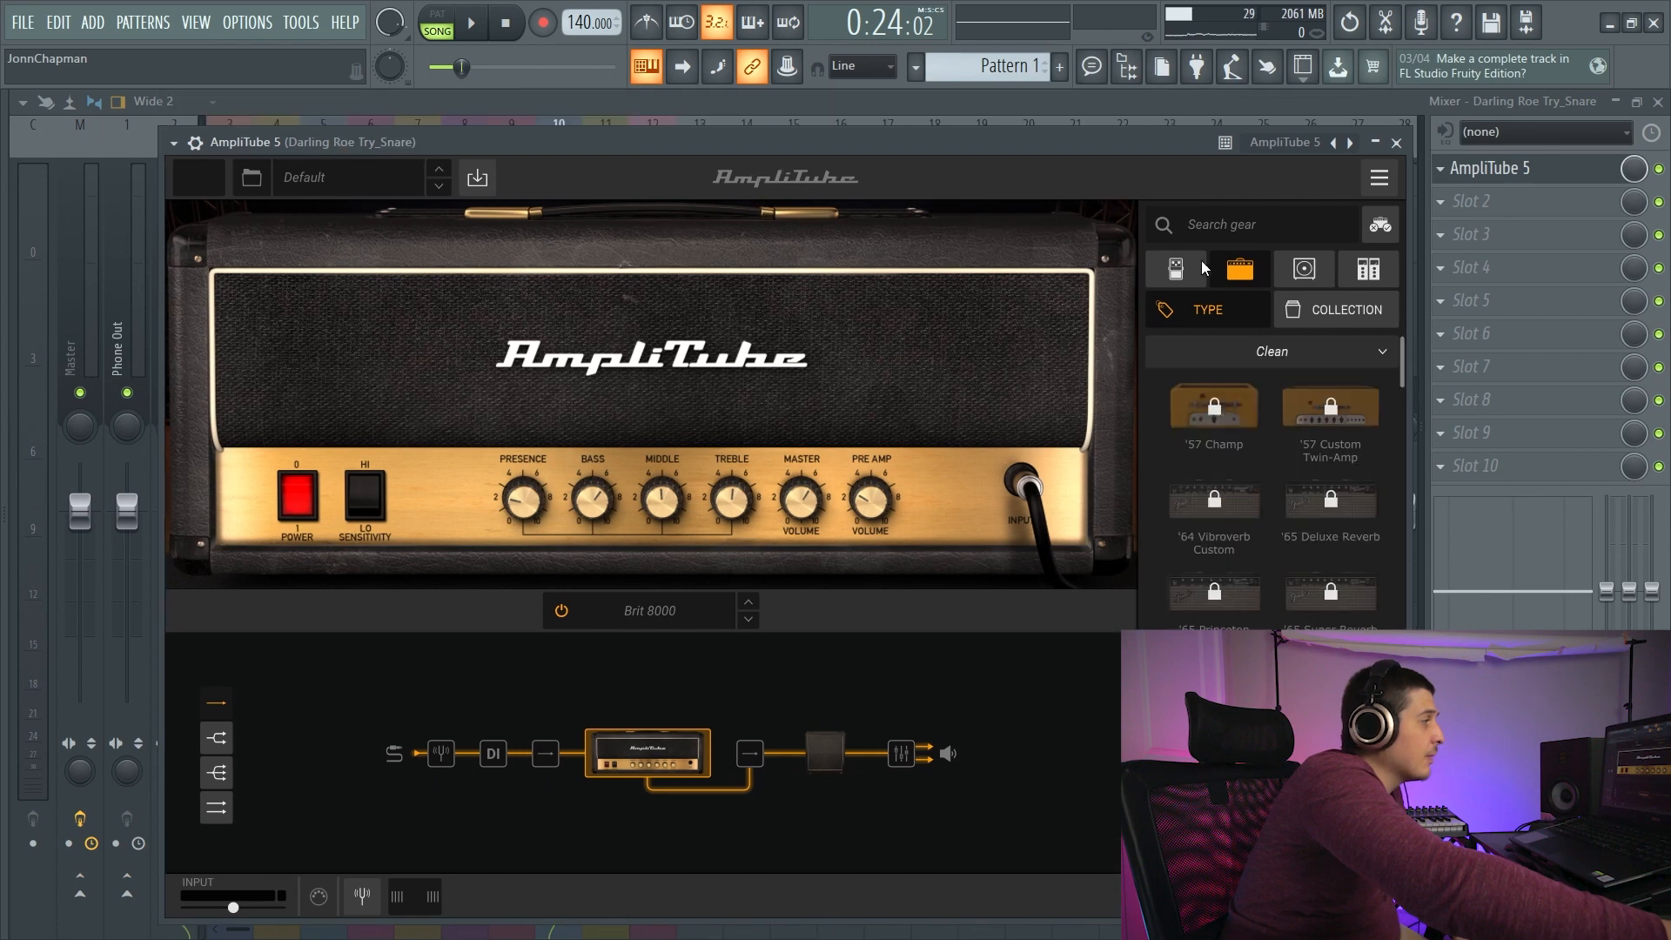
# - Examine AmpliTube 5's available stomp pedals, speaker cabinets, microphones and rack gear
pyautogui.click(1198, 262)
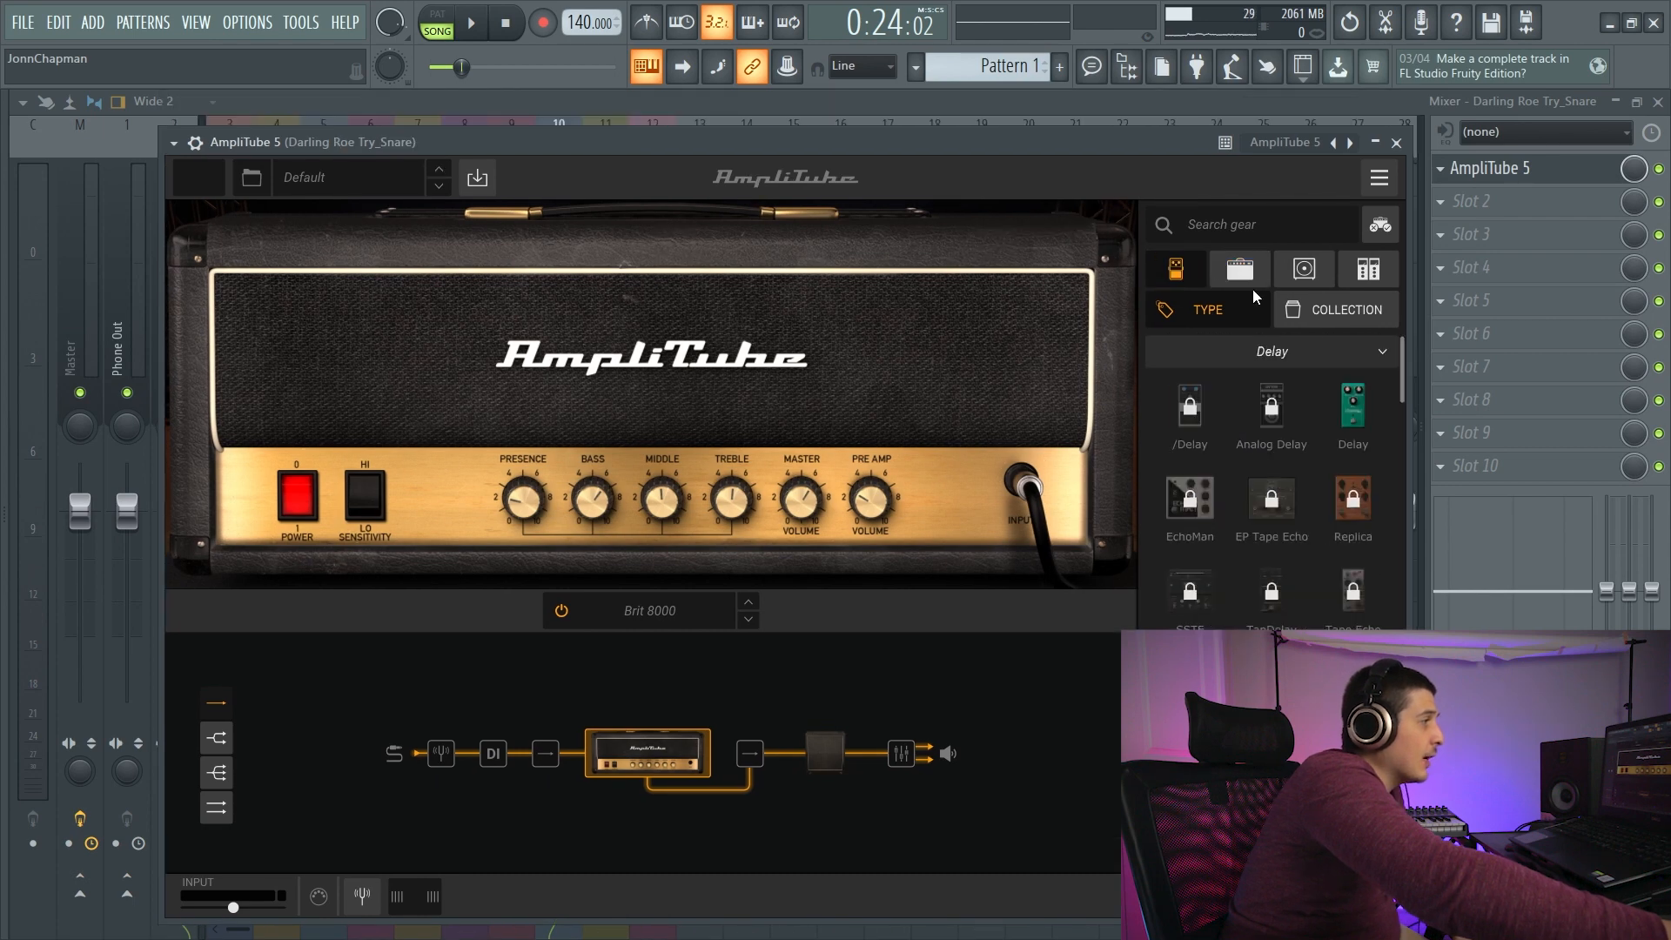
pyautogui.scroll(-2, 1398, 371)
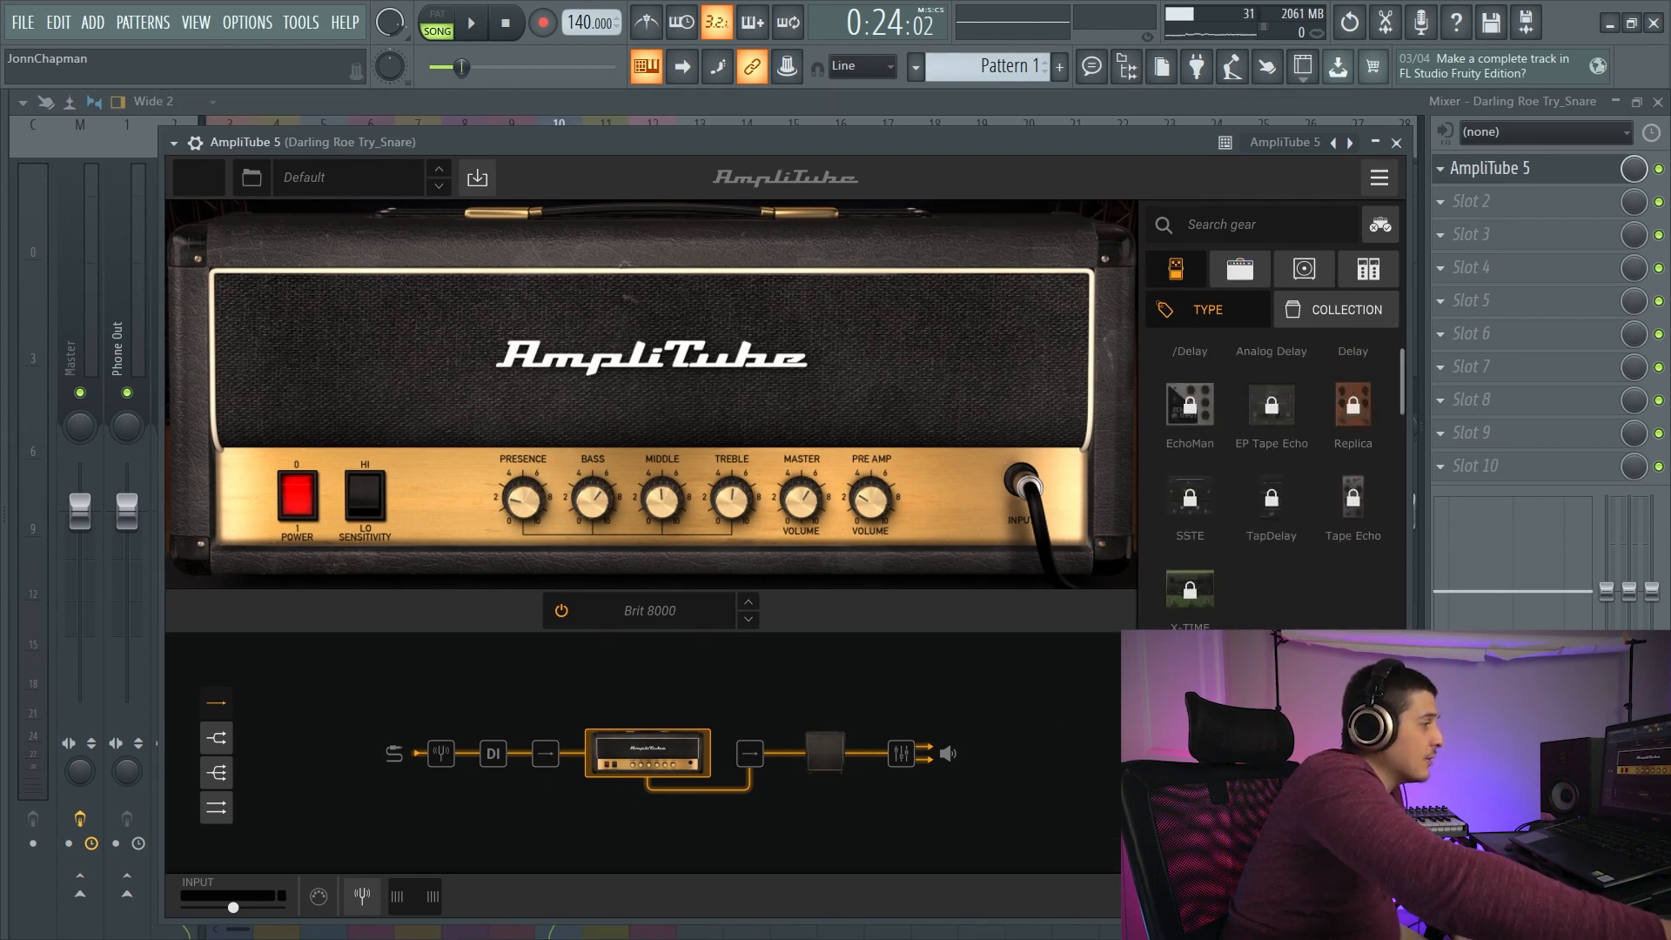
pyautogui.scroll(2, 1397, 383)
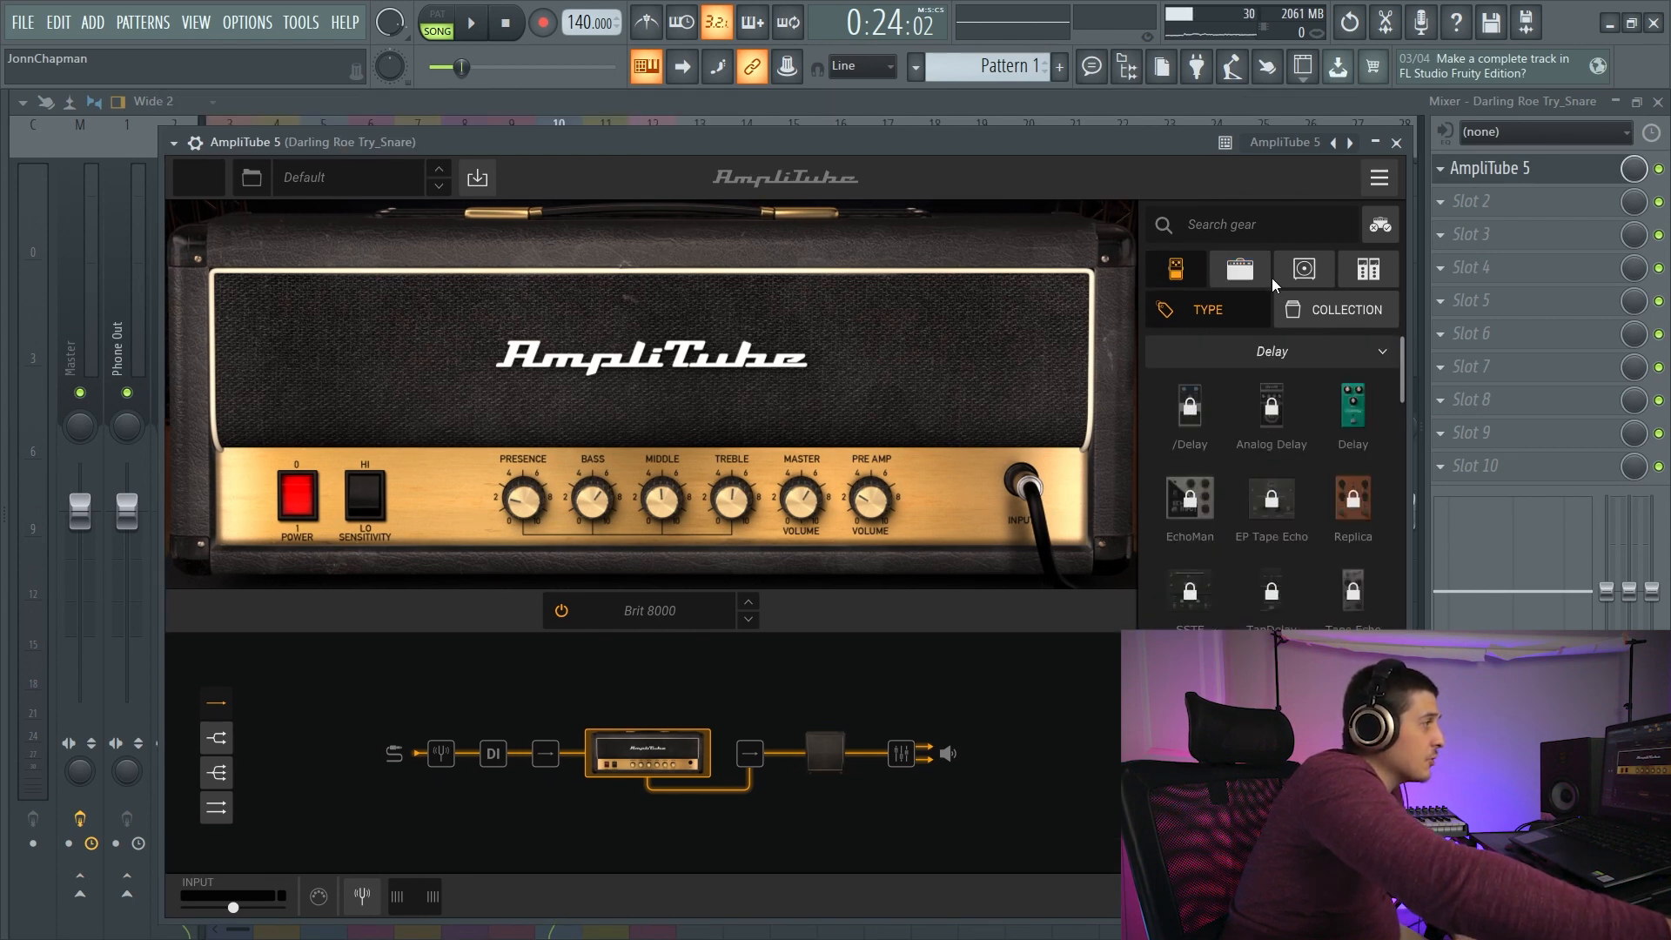
pyautogui.click(1303, 269)
pyautogui.scroll(-4, 1401, 397)
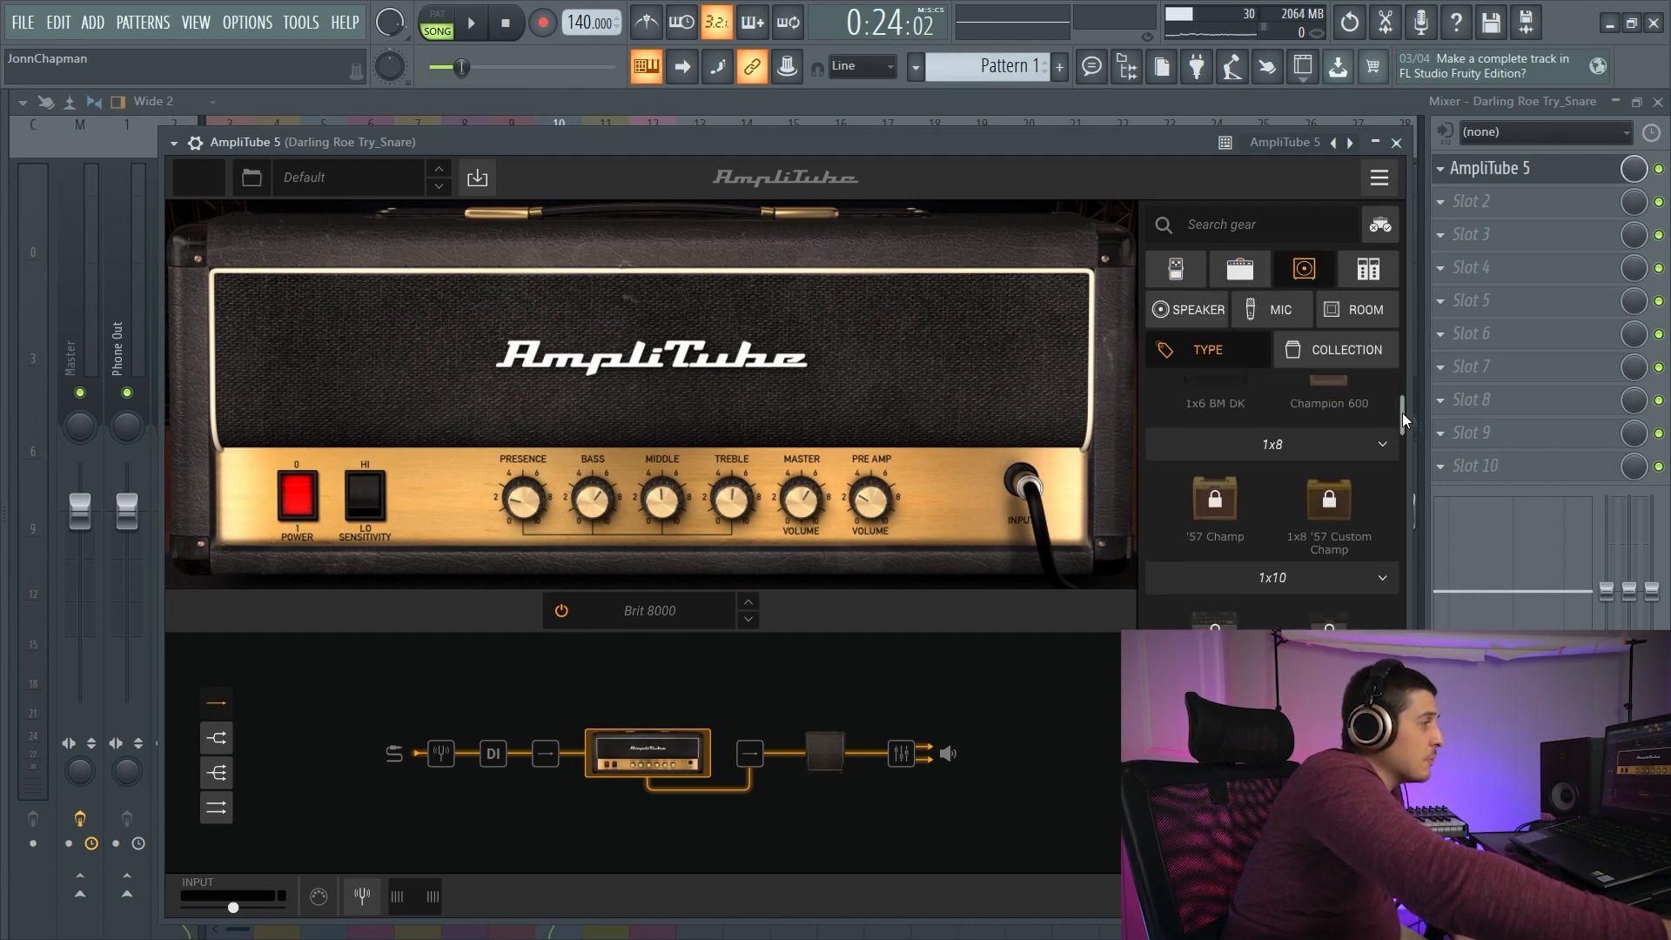
pyautogui.scroll(-3, 1402, 413)
pyautogui.click(1287, 310)
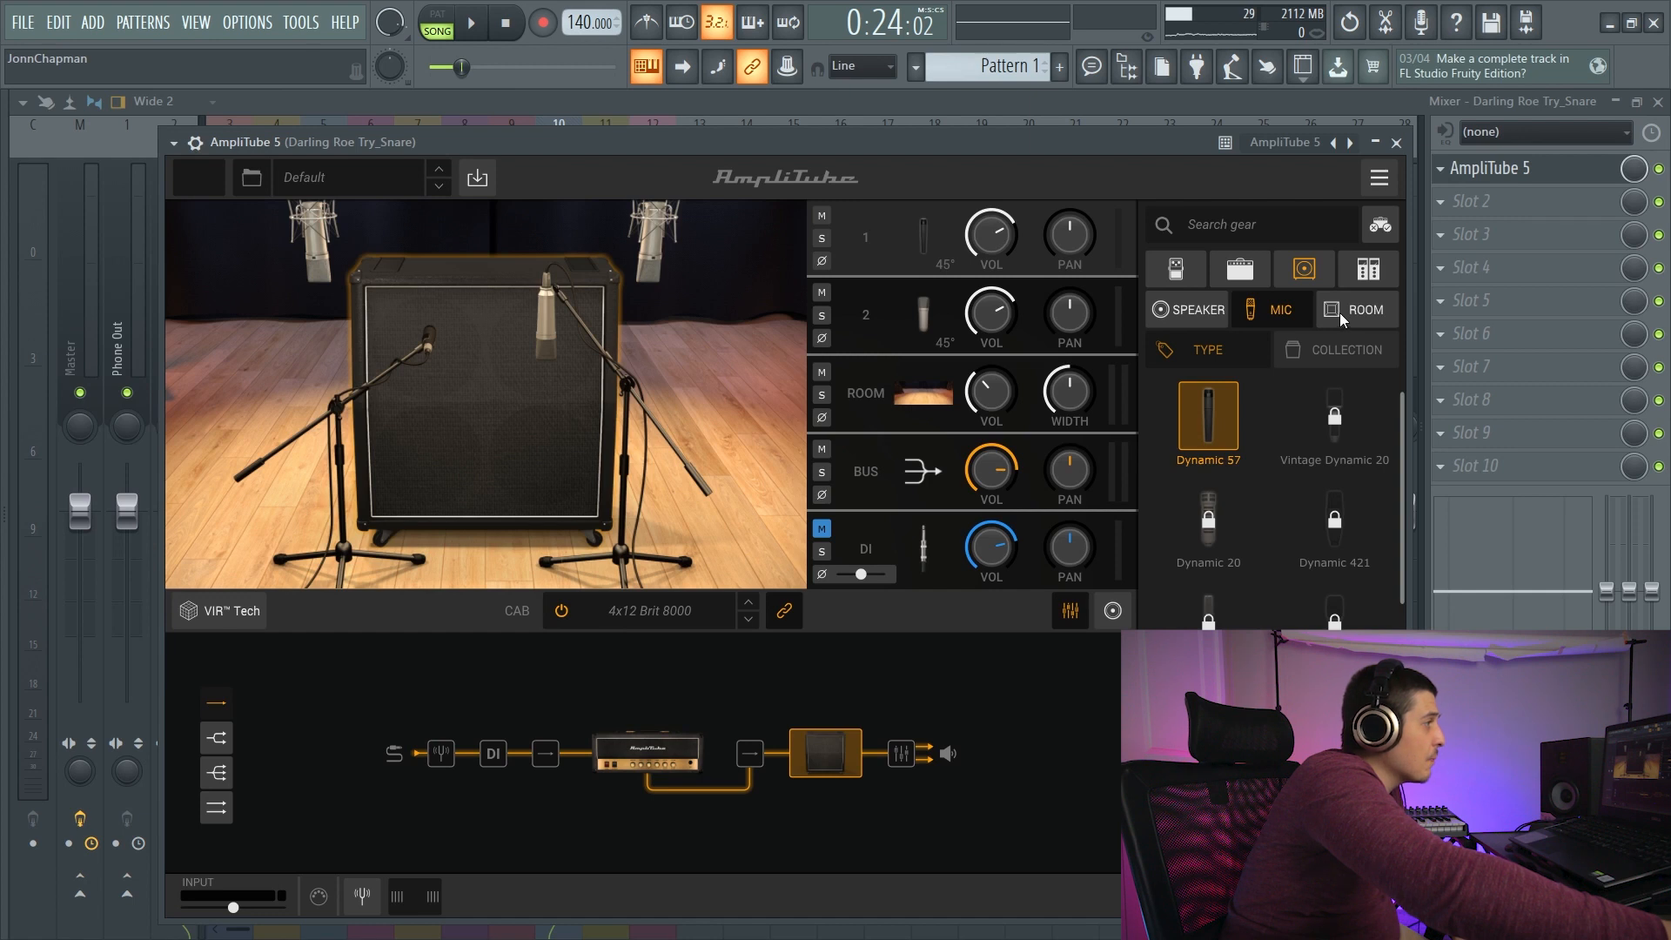
pyautogui.click(1368, 269)
pyautogui.scroll(-2, 1400, 418)
pyautogui.moveTo(1400, 418); pyautogui.dragTo(1385, 629)
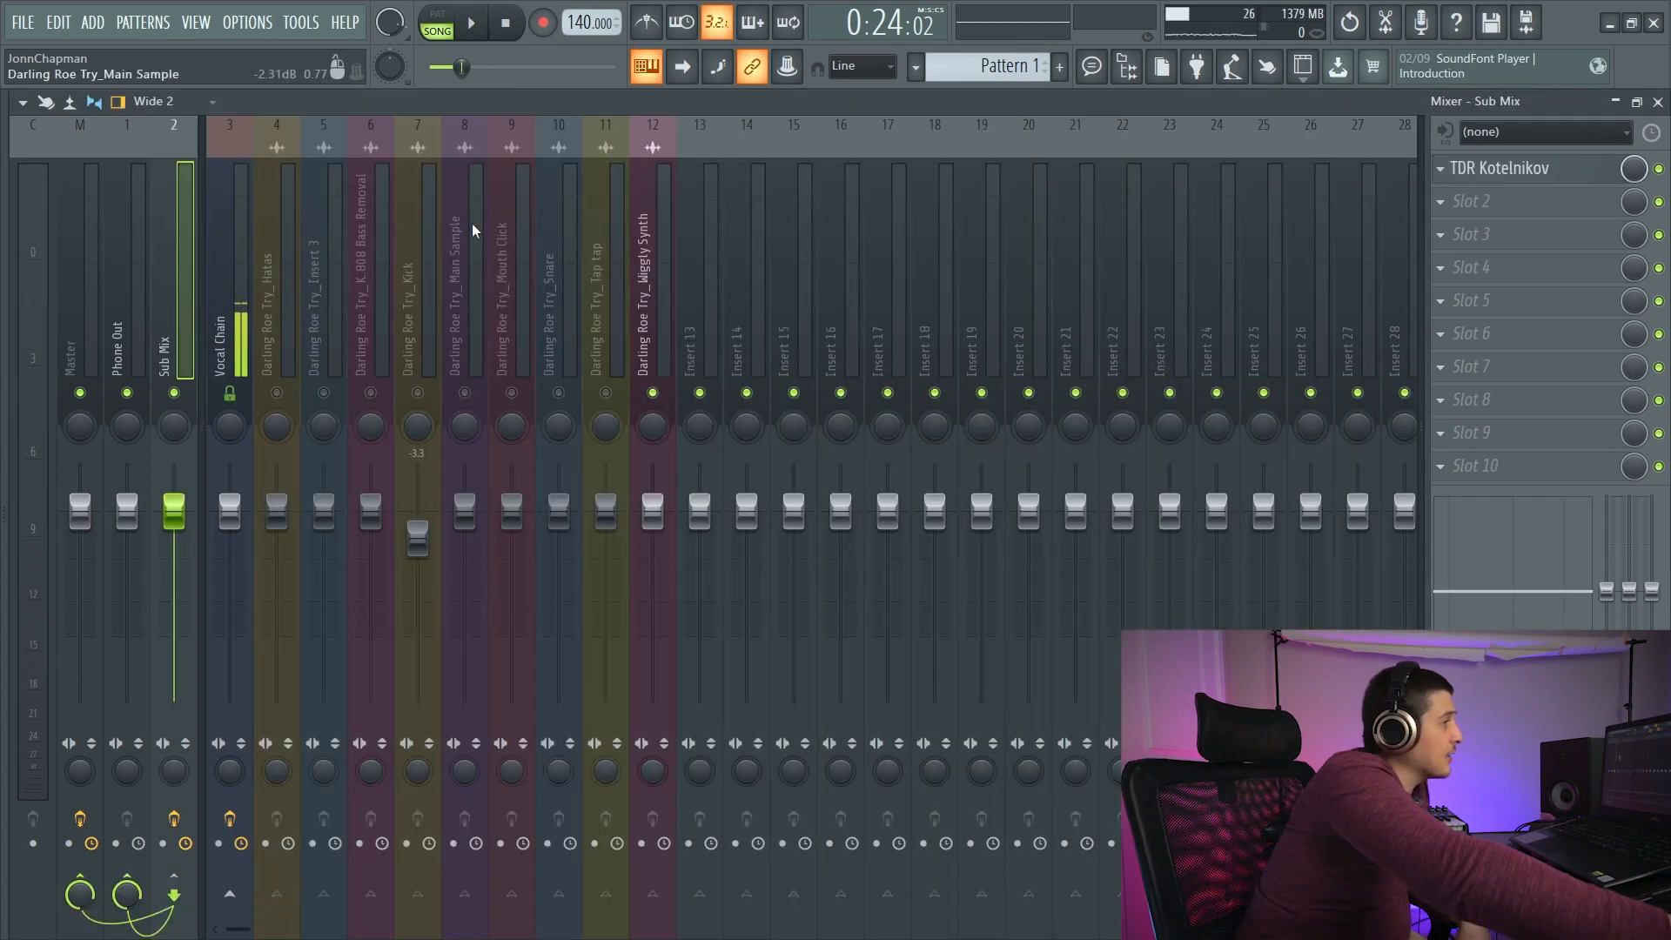
# - Delete TDR Kotelnikov from the Sub Mix track and load Youlean Loudness Meter 2 in slot 10, moving its editor higher
pyautogui.click(1441, 168)
pyautogui.click(1480, 202)
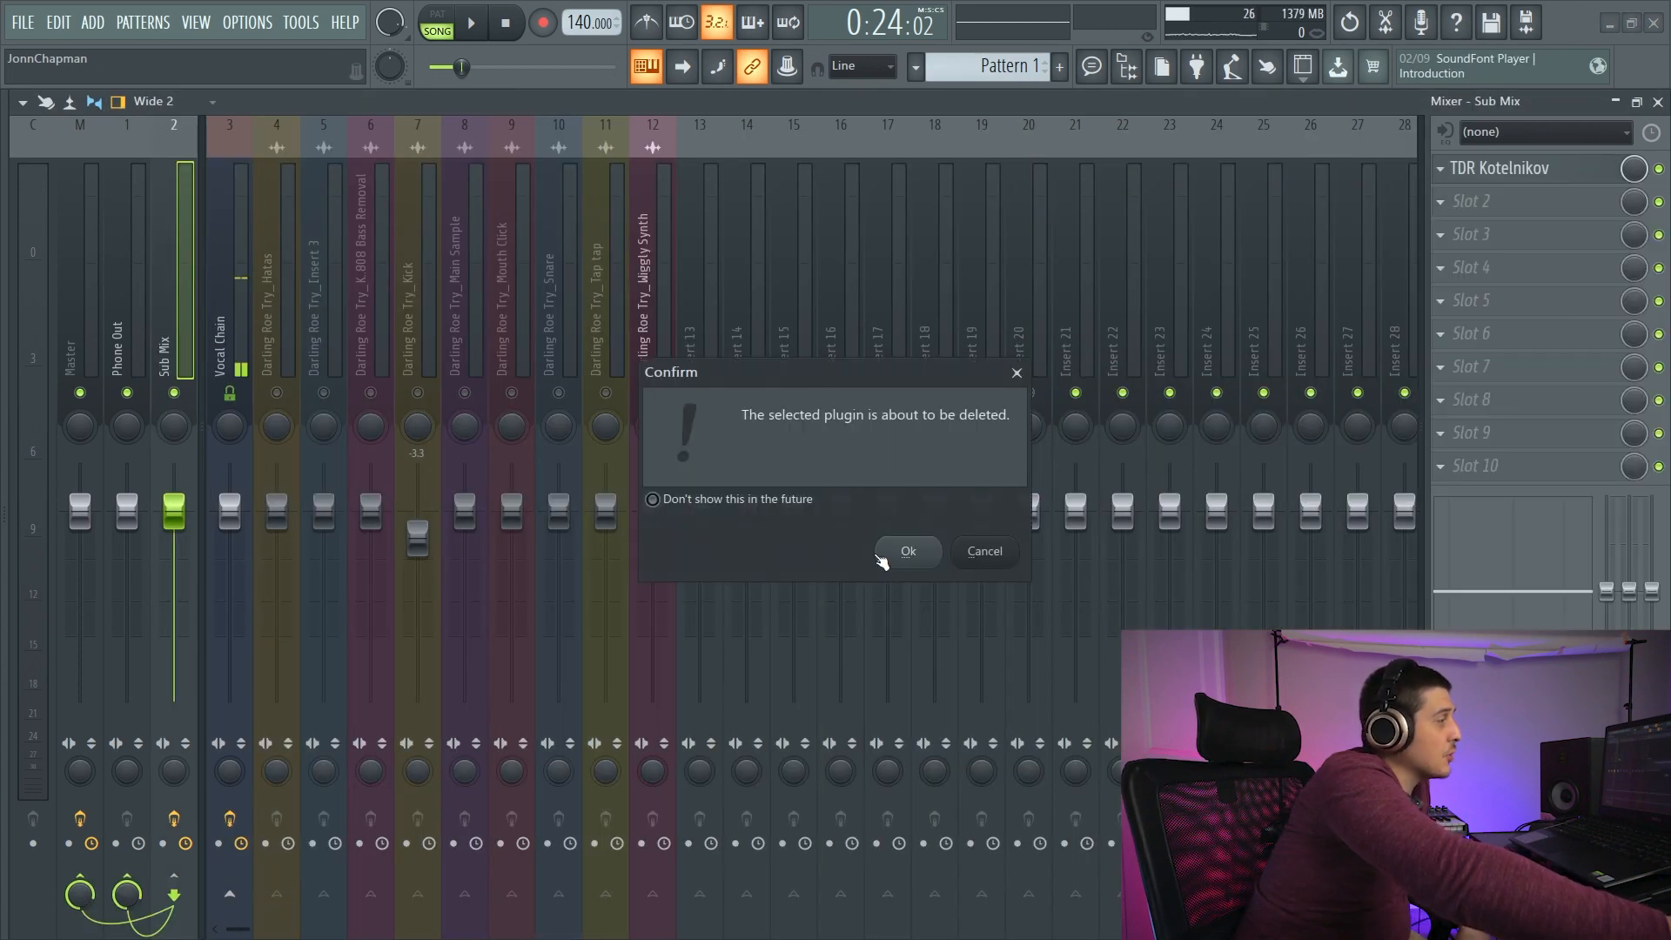
pyautogui.click(908, 554)
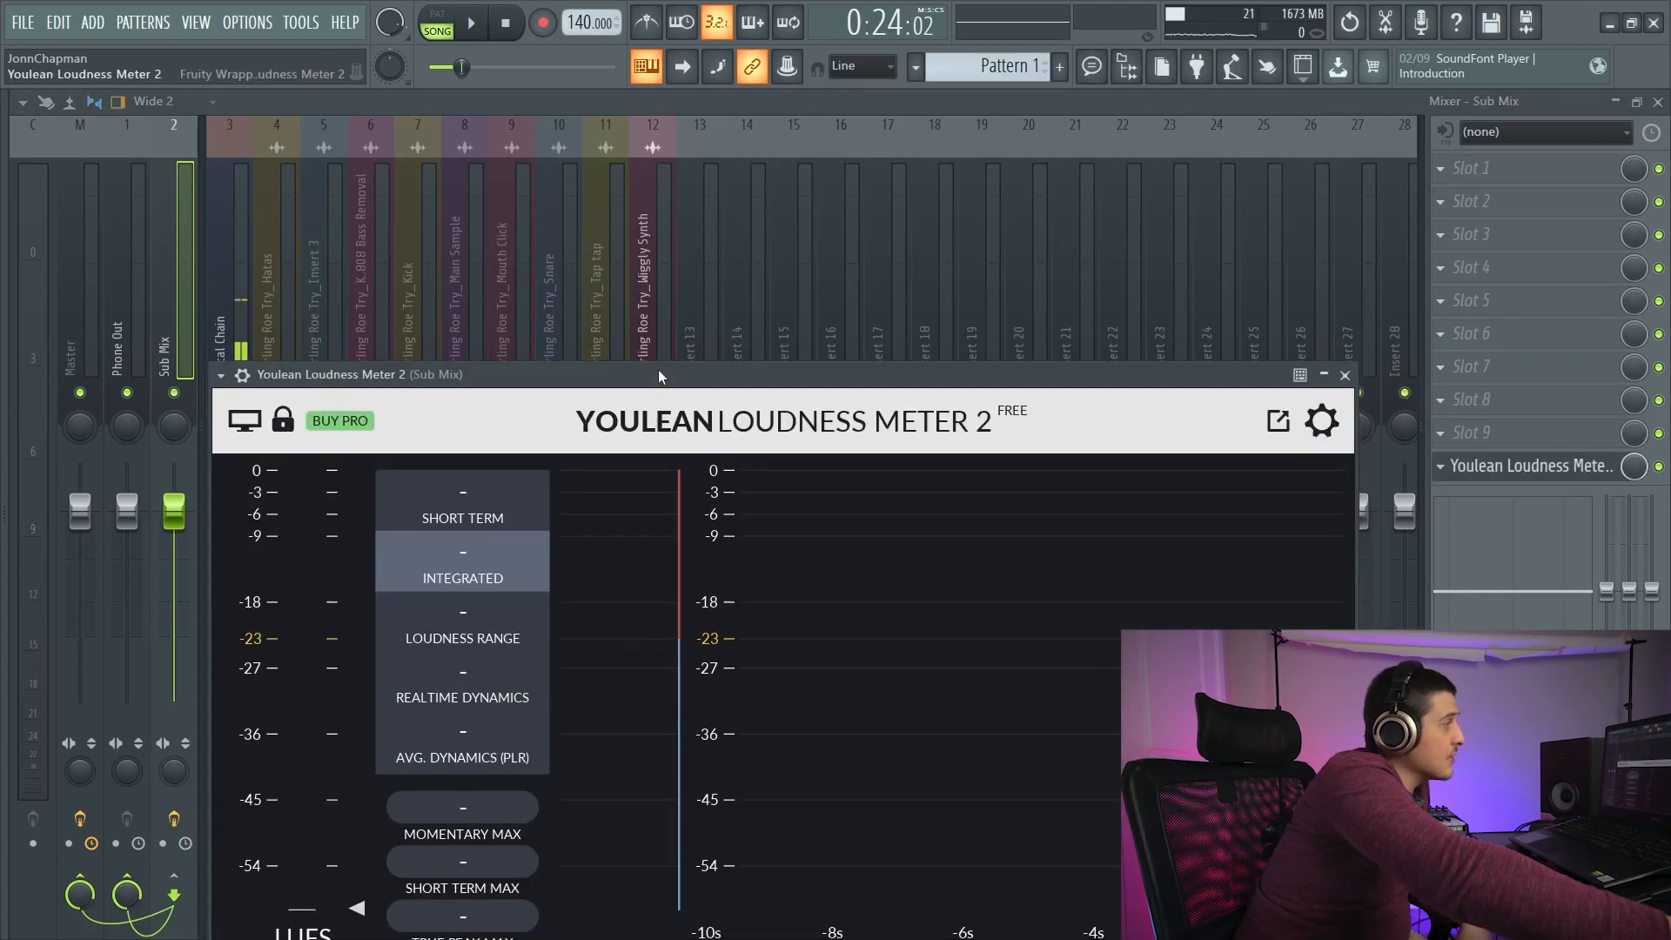
pyautogui.moveTo(658, 369); pyautogui.dragTo(754, 156)
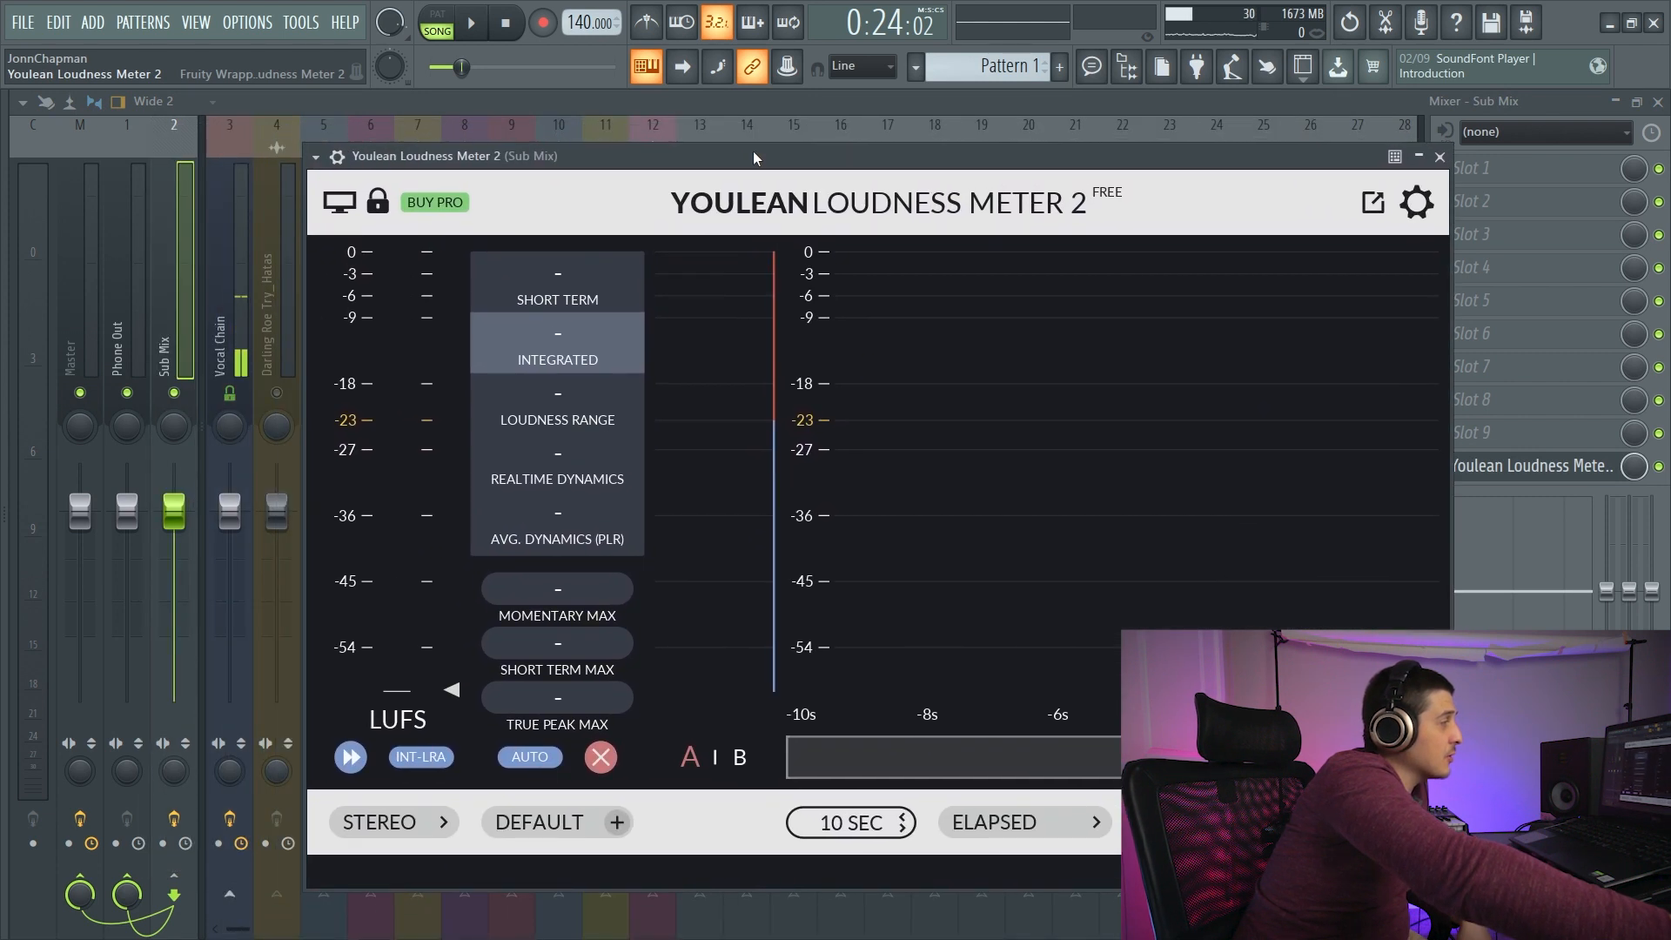